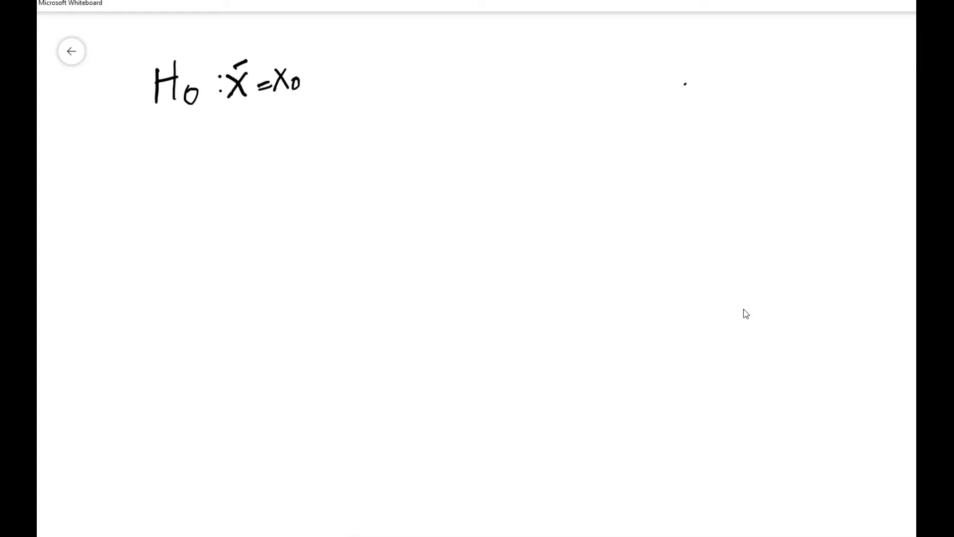
Step: Write the alternative hypothesis Ha: x̄ ≠ x0 beneath the null hypothesis
mouse_move(167, 117)
mouse_down()
mouse_move(167, 142)
mouse_move(179, 141)
mouse_move(181, 125)
mouse_move(204, 143)
mouse_up()
drag(237, 114, 252, 132)
mouse_move(251, 114)
mouse_down()
mouse_move(242, 132)
mouse_move(245, 109)
mouse_move(274, 118)
mouse_up()
drag(258, 129, 318, 115)
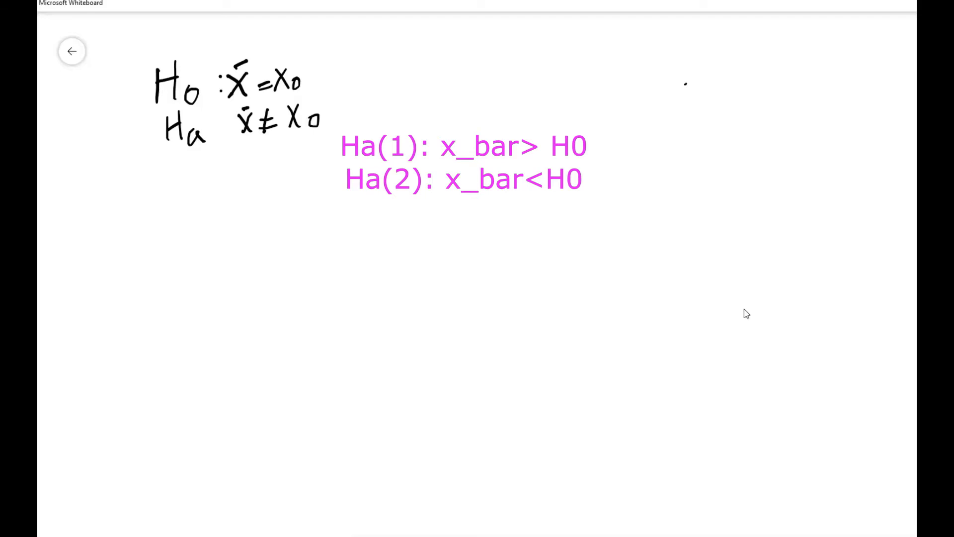
Step: Write the alternatives x̄ ≥ x0 and x̄ ≤ x0 under Ha and bracket them with the note "2 ways"
mouse_move(246, 145)
mouse_down()
mouse_move(256, 169)
mouse_move(241, 174)
mouse_up()
mouse_move(241, 142)
mouse_down()
mouse_move(284, 147)
mouse_move(284, 158)
mouse_move(331, 143)
mouse_move(323, 145)
mouse_up()
mouse_move(246, 190)
mouse_down()
mouse_move(258, 205)
mouse_move(248, 210)
mouse_move(260, 177)
mouse_move(304, 183)
mouse_up()
mouse_move(280, 194)
mouse_down()
mouse_move(304, 193)
mouse_move(317, 177)
mouse_move(323, 188)
mouse_up()
mouse_move(323, 170)
mouse_down()
mouse_move(307, 195)
mouse_move(344, 182)
mouse_up()
mouse_move(226, 146)
mouse_down()
mouse_move(215, 157)
mouse_move(222, 196)
mouse_up()
mouse_move(119, 194)
mouse_down()
mouse_move(148, 202)
mouse_move(181, 183)
mouse_move(184, 192)
mouse_move(197, 173)
mouse_move(193, 206)
mouse_up()
drag(209, 167, 205, 190)
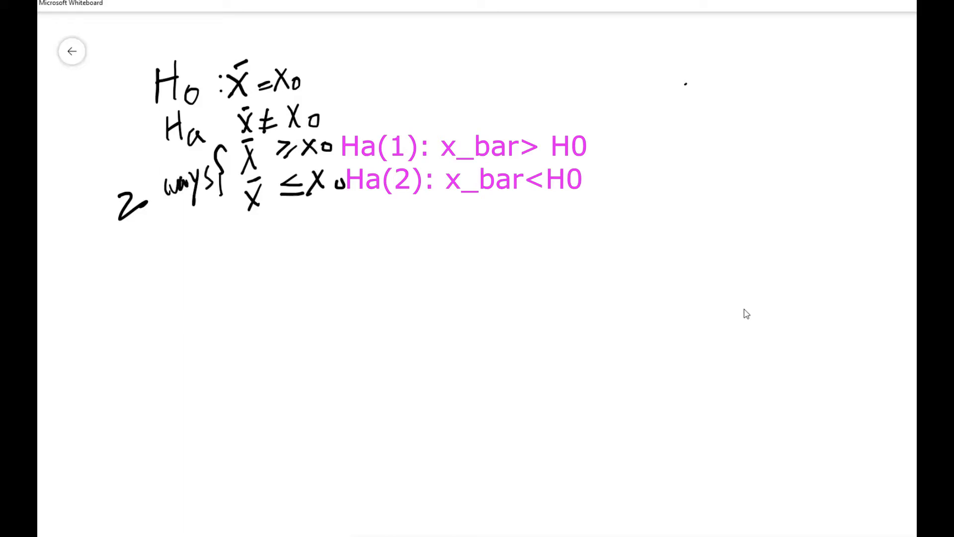
Step: Draw a bell curve over a horizontal axis beside the hypotheses and mark its centre x0
drag(444, 163, 780, 148)
mouse_move(452, 145)
mouse_down()
mouse_move(500, 132)
mouse_move(544, 73)
mouse_move(624, 28)
mouse_move(693, 104)
mouse_move(805, 123)
mouse_up()
mouse_move(610, 164)
mouse_down()
mouse_move(613, 155)
mouse_move(619, 194)
mouse_move(600, 194)
mouse_move(636, 192)
mouse_move(629, 184)
mouse_up()
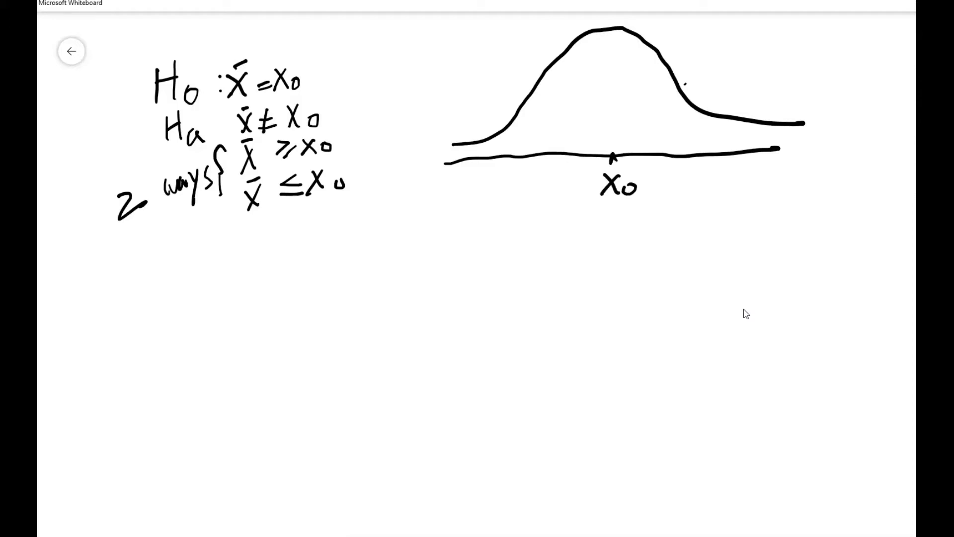
Step: Cut off and shade both tails of the bell curve, label each α/2 and the middle area 1 − α
mouse_move(410, 33)
mouse_down()
mouse_move(396, 47)
mouse_move(407, 58)
mouse_up()
mouse_move(491, 136)
mouse_down()
mouse_move(491, 149)
mouse_move(453, 155)
mouse_up()
drag(476, 144, 462, 159)
mouse_move(488, 141)
mouse_down()
mouse_move(475, 158)
mouse_move(485, 156)
mouse_up()
mouse_move(745, 128)
mouse_down()
mouse_move(745, 150)
mouse_move(755, 142)
mouse_move(792, 144)
mouse_up()
mouse_move(478, 86)
mouse_down()
mouse_move(471, 93)
mouse_move(487, 99)
mouse_move(485, 127)
mouse_up()
mouse_move(773, 73)
mouse_down()
mouse_move(751, 85)
mouse_move(768, 87)
mouse_move(775, 108)
mouse_up()
key(ctrl+v)
mouse_move(587, 88)
mouse_down()
mouse_move(582, 110)
mouse_move(615, 94)
mouse_move(645, 99)
mouse_up()
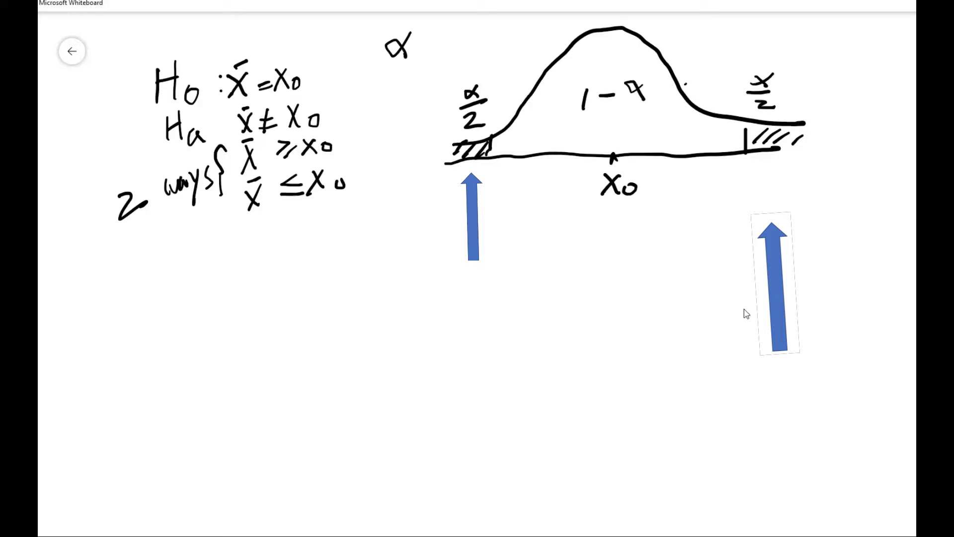
click(472, 219)
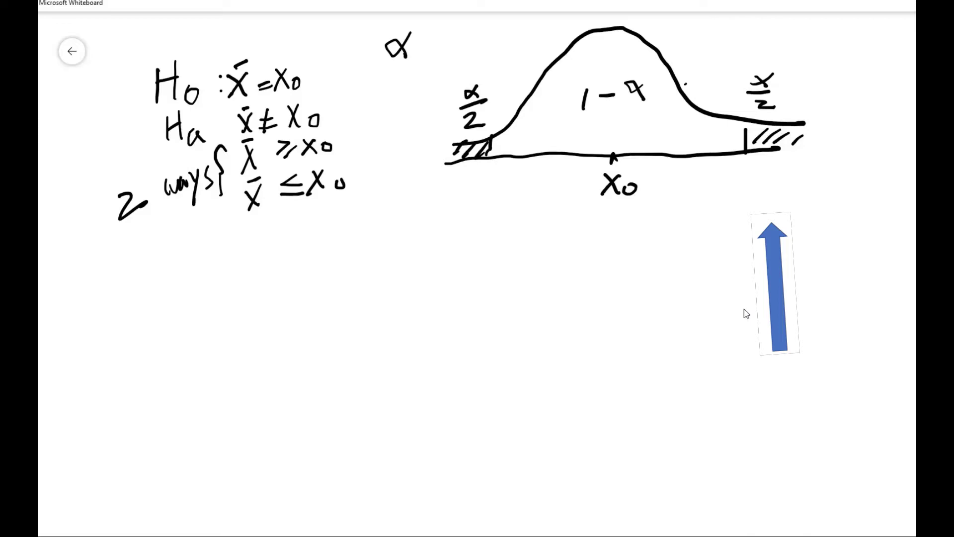
Step: Write a second hypothesis pair below the first: H0: x̄ ≥ x0 and Ha: x̄ < x0
drag(165, 248, 167, 280)
key(Delete)
mouse_move(182, 244)
mouse_down()
mouse_move(183, 279)
mouse_move(187, 259)
mouse_move(230, 264)
mouse_move(231, 277)
mouse_up()
mouse_move(260, 250)
mouse_down()
mouse_move(283, 276)
mouse_move(267, 277)
mouse_move(279, 240)
mouse_move(308, 246)
mouse_move(292, 259)
mouse_move(298, 265)
mouse_up()
mouse_move(326, 235)
mouse_down()
mouse_move(333, 256)
mouse_move(318, 257)
mouse_move(351, 246)
mouse_up()
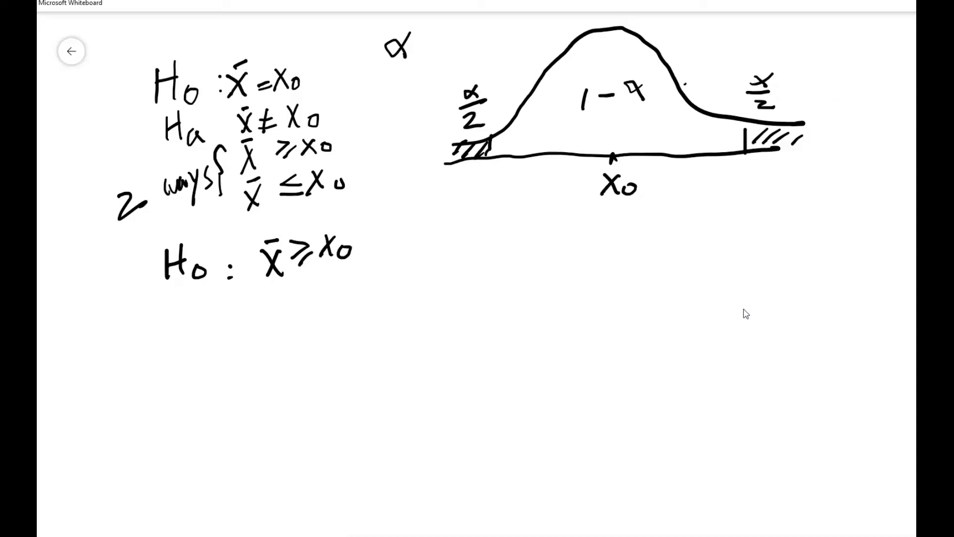
mouse_move(183, 298)
mouse_down()
mouse_move(182, 325)
mouse_move(197, 323)
mouse_up()
mouse_move(182, 312)
mouse_down()
mouse_move(202, 308)
mouse_move(221, 321)
mouse_up()
drag(233, 300, 293, 306)
mouse_move(292, 288)
mouse_down()
mouse_move(283, 312)
mouse_move(292, 282)
mouse_move(327, 296)
mouse_move(355, 282)
mouse_up()
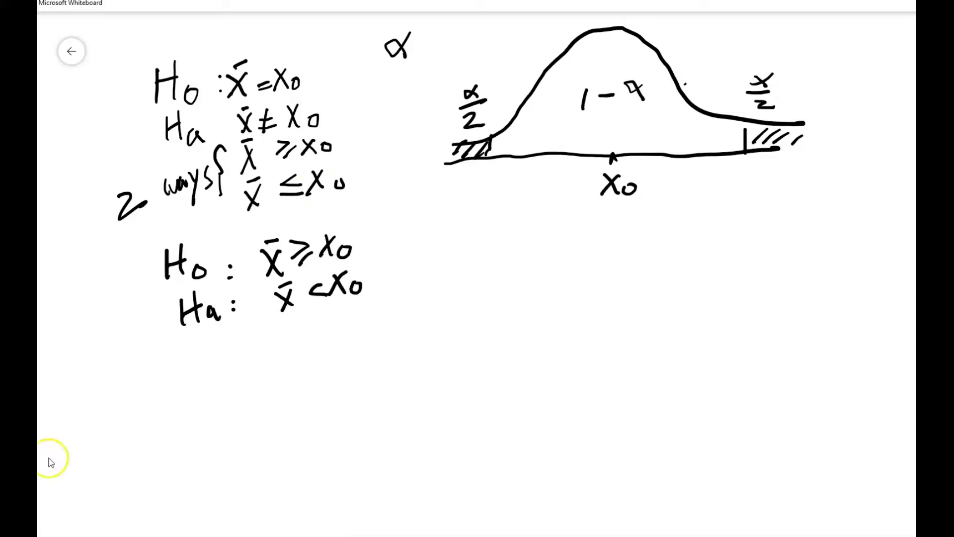
Step: Draw a second bell curve with its axis beside the new hypothesis pair and mark x0 at the centre
mouse_move(415, 313)
mouse_down()
mouse_move(615, 334)
mouse_move(832, 335)
mouse_up()
mouse_move(444, 299)
mouse_down()
mouse_move(514, 293)
mouse_move(624, 216)
mouse_move(683, 221)
mouse_move(819, 301)
mouse_move(859, 310)
mouse_up()
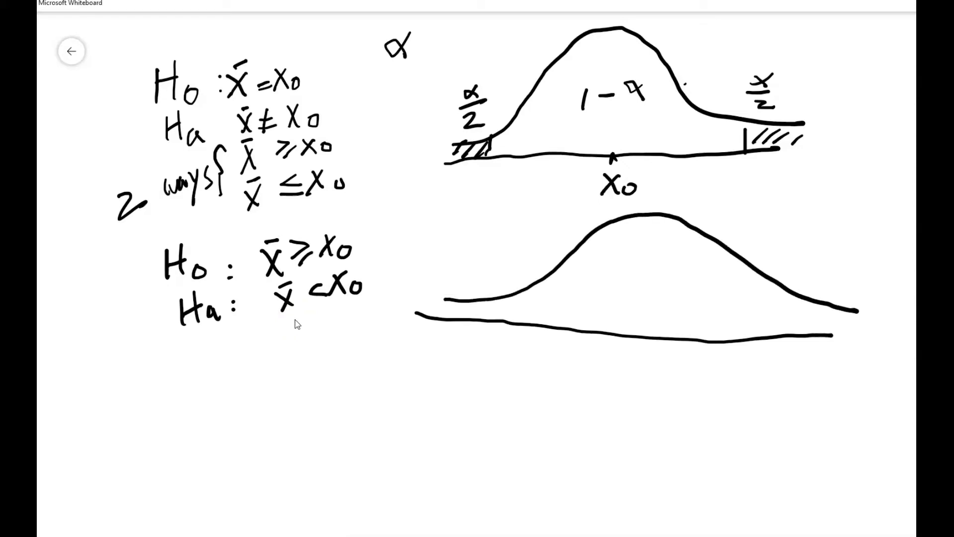
drag(645, 330, 644, 351)
mouse_move(633, 355)
mouse_down()
mouse_move(661, 382)
mouse_move(653, 359)
mouse_move(629, 390)
mouse_move(667, 384)
mouse_move(661, 375)
mouse_up()
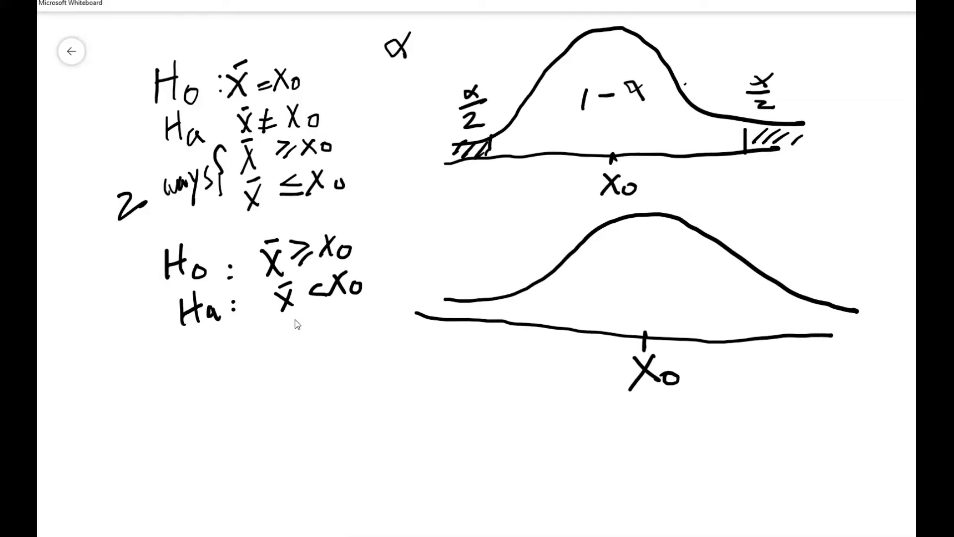
Step: Mark the left cutoff on the second curve, shade the left tail and label it α
drag(524, 291, 523, 318)
drag(439, 316, 459, 302)
mouse_move(478, 299)
mouse_down()
mouse_move(484, 294)
mouse_move(476, 301)
mouse_up()
mouse_move(475, 315)
mouse_down()
mouse_move(486, 300)
mouse_move(502, 304)
mouse_up()
drag(504, 315, 512, 303)
drag(458, 232, 458, 248)
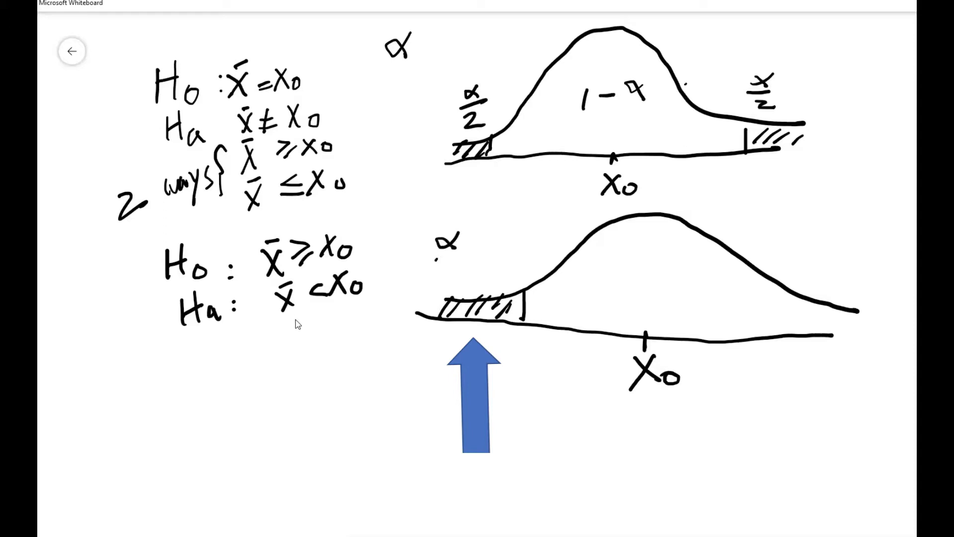
Step: Add handwritten annotations to the middle area and the right tail of the second curve
mouse_move(633, 257)
mouse_down()
mouse_move(630, 277)
mouse_move(661, 262)
mouse_move(700, 270)
mouse_up()
mouse_move(591, 311)
mouse_down()
mouse_move(664, 289)
mouse_move(693, 294)
mouse_up()
mouse_move(665, 318)
mouse_down()
mouse_move(736, 295)
mouse_move(852, 306)
mouse_up()
drag(813, 322, 873, 309)
mouse_move(853, 322)
mouse_down()
mouse_move(893, 314)
mouse_move(909, 322)
mouse_up()
drag(831, 335, 909, 334)
mouse_move(840, 251)
mouse_down()
mouse_move(873, 250)
mouse_move(852, 266)
mouse_up()
mouse_move(875, 249)
mouse_down()
mouse_move(882, 260)
mouse_move(887, 243)
mouse_up()
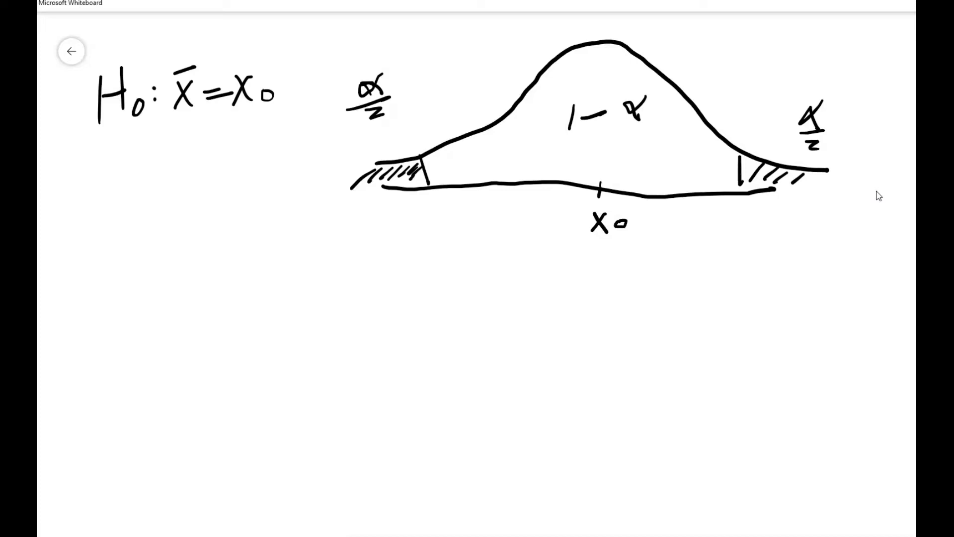
Step: Write a short note starting with α and ending in 0 above the curve's left shoulder
mouse_move(435, 54)
mouse_down()
mouse_move(421, 44)
mouse_move(437, 35)
mouse_move(440, 54)
mouse_move(456, 40)
mouse_up()
drag(451, 49, 477, 54)
drag(490, 39, 489, 40)
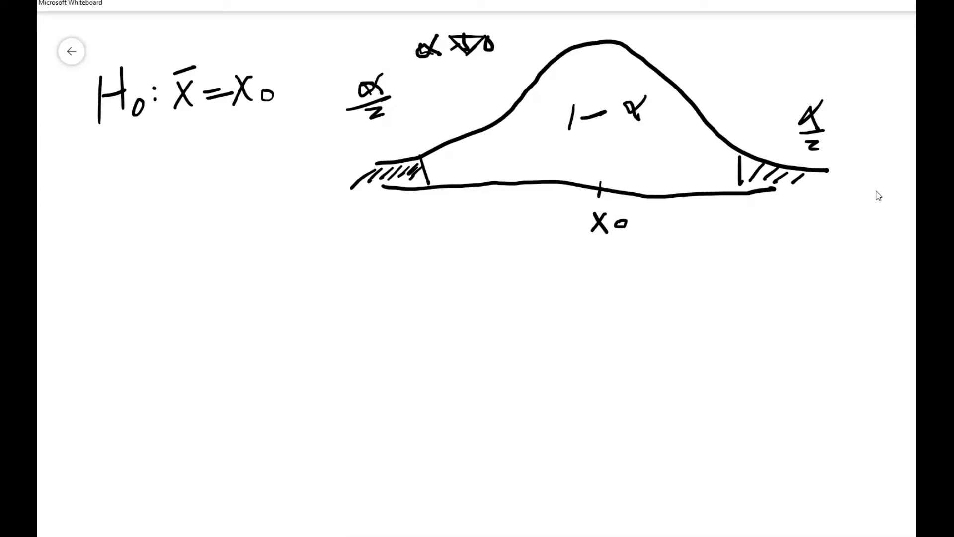
Step: Write the heading "Range Rule:" below the null hypothesis
drag(58, 188, 61, 219)
mouse_move(59, 186)
mouse_down()
mouse_move(84, 204)
mouse_move(122, 204)
mouse_move(126, 192)
mouse_move(124, 226)
mouse_move(160, 196)
mouse_move(185, 209)
mouse_up()
drag(184, 171, 202, 199)
mouse_move(205, 182)
mouse_down()
mouse_move(211, 196)
mouse_move(227, 181)
mouse_move(223, 194)
mouse_up()
mouse_move(223, 194)
mouse_down()
mouse_move(241, 178)
mouse_move(247, 192)
mouse_up()
click(258, 181)
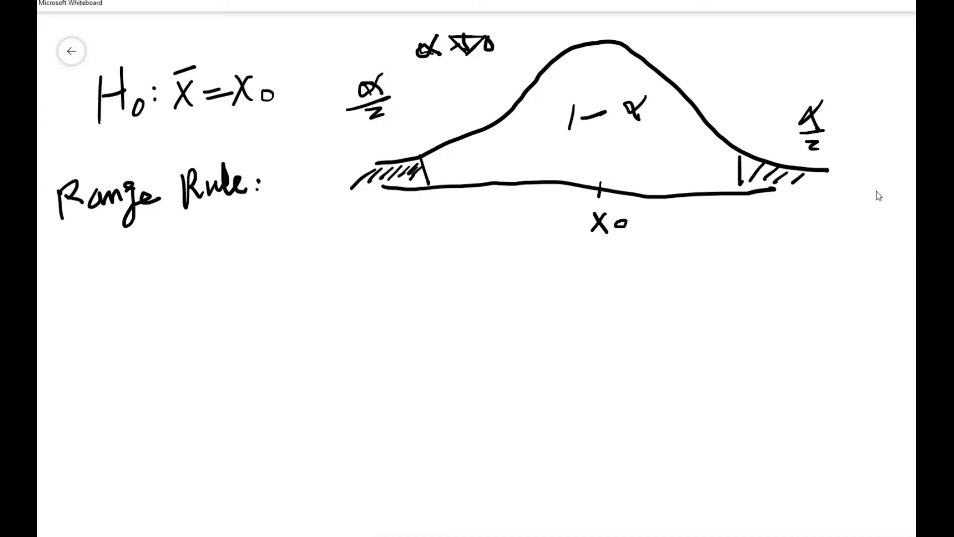
Step: Write "inside the range we accept H0" under the Range Rule heading
click(155, 231)
mouse_move(155, 240)
mouse_down()
mouse_move(154, 260)
mouse_move(166, 240)
mouse_move(176, 252)
mouse_up()
mouse_move(196, 227)
mouse_down()
mouse_move(186, 253)
mouse_move(214, 247)
mouse_up()
mouse_move(225, 216)
mouse_down()
mouse_move(223, 248)
mouse_move(270, 242)
mouse_up()
drag(263, 233, 282, 232)
drag(284, 226, 323, 239)
mouse_move(323, 226)
mouse_down()
mouse_move(353, 230)
mouse_move(374, 219)
mouse_move(363, 249)
mouse_move(396, 222)
mouse_up()
mouse_move(204, 274)
mouse_down()
mouse_move(209, 287)
mouse_move(234, 273)
mouse_move(300, 272)
mouse_move(328, 259)
mouse_up()
mouse_move(340, 251)
mouse_down()
mouse_move(349, 240)
mouse_move(353, 277)
mouse_up()
drag(359, 251, 376, 232)
mouse_move(382, 232)
mouse_down()
mouse_move(377, 252)
mouse_move(409, 229)
mouse_move(421, 256)
mouse_up()
drag(436, 215, 436, 255)
mouse_move(424, 241)
mouse_down()
mouse_move(442, 235)
mouse_move(450, 242)
mouse_up()
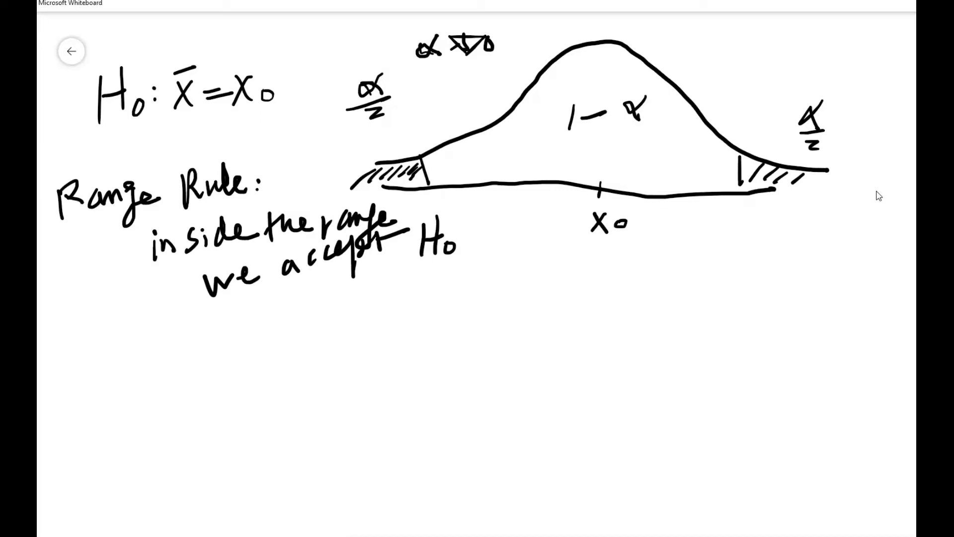
Step: Write "outside we reject." as the second line of the Range Rule
mouse_move(172, 319)
mouse_down()
mouse_move(169, 343)
mouse_move(177, 323)
mouse_up()
mouse_move(185, 312)
mouse_down()
mouse_move(188, 328)
mouse_move(194, 313)
mouse_up()
mouse_move(201, 306)
mouse_down()
mouse_move(204, 328)
mouse_move(214, 311)
mouse_up()
mouse_move(238, 294)
mouse_down()
mouse_move(233, 315)
mouse_move(243, 316)
mouse_up()
mouse_move(245, 293)
mouse_down()
mouse_move(261, 281)
mouse_move(289, 299)
mouse_move(337, 286)
mouse_move(354, 293)
mouse_move(403, 275)
mouse_up()
mouse_move(403, 276)
mouse_down()
mouse_move(405, 314)
mouse_move(417, 285)
mouse_up()
drag(416, 287, 427, 274)
mouse_move(433, 281)
mouse_down()
mouse_move(447, 266)
mouse_move(443, 285)
mouse_up()
mouse_move(445, 273)
mouse_down()
mouse_move(462, 269)
mouse_move(420, 269)
mouse_up()
click(457, 281)
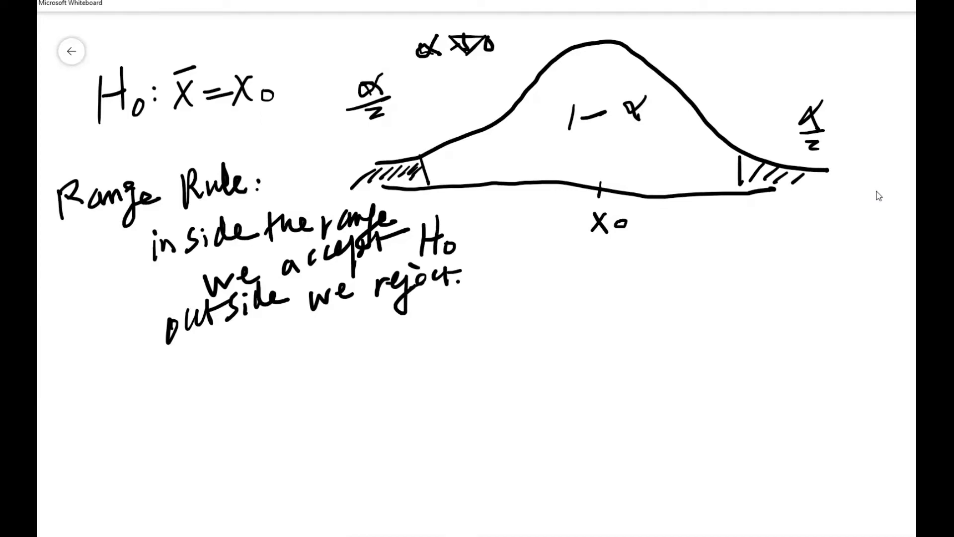
Step: Mark x̄ on the axis just left of x0 and add sample marks to the right of x0 and in the right tail
mouse_move(555, 171)
mouse_down()
mouse_move(556, 232)
mouse_move(538, 239)
mouse_up()
drag(542, 201, 555, 200)
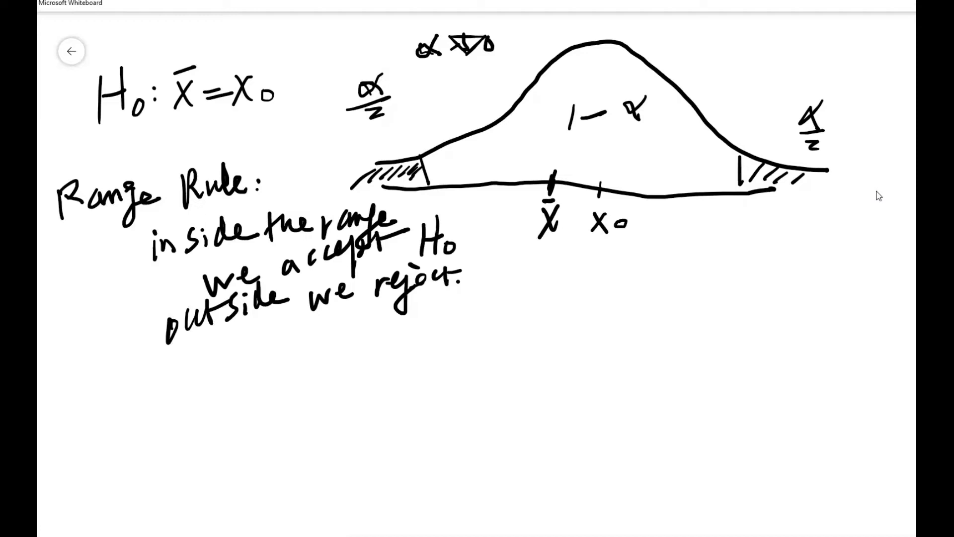
mouse_move(662, 186)
mouse_down()
mouse_move(655, 203)
mouse_move(715, 192)
mouse_up()
mouse_move(802, 183)
mouse_down()
mouse_move(791, 196)
mouse_move(803, 186)
mouse_up()
Step: Number the Range Rule with a boxed 1 and write the heading "Distance Rule" with a boxed 2 below it
mouse_move(55, 152)
mouse_down()
mouse_move(52, 176)
mouse_move(86, 148)
mouse_move(61, 173)
mouse_up()
mouse_move(59, 359)
mouse_down()
mouse_move(67, 351)
mouse_move(82, 369)
mouse_up()
mouse_move(56, 332)
mouse_down()
mouse_move(69, 327)
mouse_move(110, 386)
mouse_up()
mouse_move(110, 358)
mouse_down()
mouse_move(120, 367)
mouse_move(111, 387)
mouse_up()
drag(125, 366, 128, 379)
drag(145, 361, 141, 382)
mouse_move(153, 352)
mouse_down()
mouse_move(151, 373)
mouse_move(168, 356)
mouse_move(205, 345)
mouse_move(246, 369)
mouse_up()
mouse_move(250, 329)
mouse_down()
mouse_move(263, 333)
mouse_move(269, 356)
mouse_move(283, 351)
mouse_up()
mouse_move(289, 319)
mouse_down()
mouse_move(292, 350)
mouse_move(324, 342)
mouse_move(353, 358)
mouse_up()
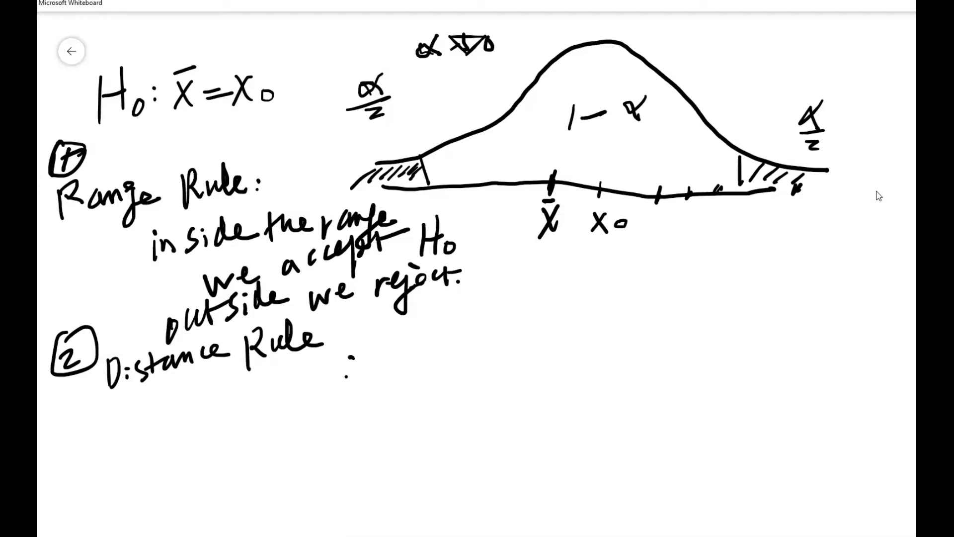
Step: Draw distance arrows from each cutoff to x0, label the left one margin of error, and add the distance labels a and b
drag(432, 172, 434, 206)
drag(597, 170, 595, 204)
mouse_move(447, 158)
mouse_down()
mouse_move(433, 166)
mouse_move(591, 151)
mouse_move(579, 161)
mouse_up()
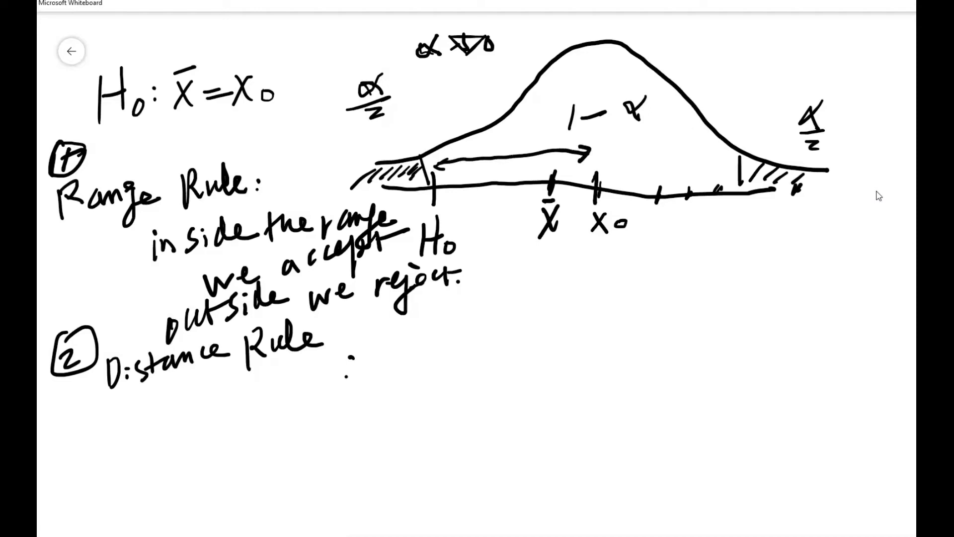
mouse_move(458, 158)
mouse_down()
mouse_move(462, 145)
mouse_move(506, 146)
mouse_move(497, 168)
mouse_move(539, 132)
mouse_move(531, 172)
mouse_up()
mouse_move(560, 138)
mouse_down()
mouse_move(550, 149)
mouse_move(596, 135)
mouse_move(607, 166)
mouse_move(611, 156)
mouse_move(723, 148)
mouse_move(726, 157)
mouse_up()
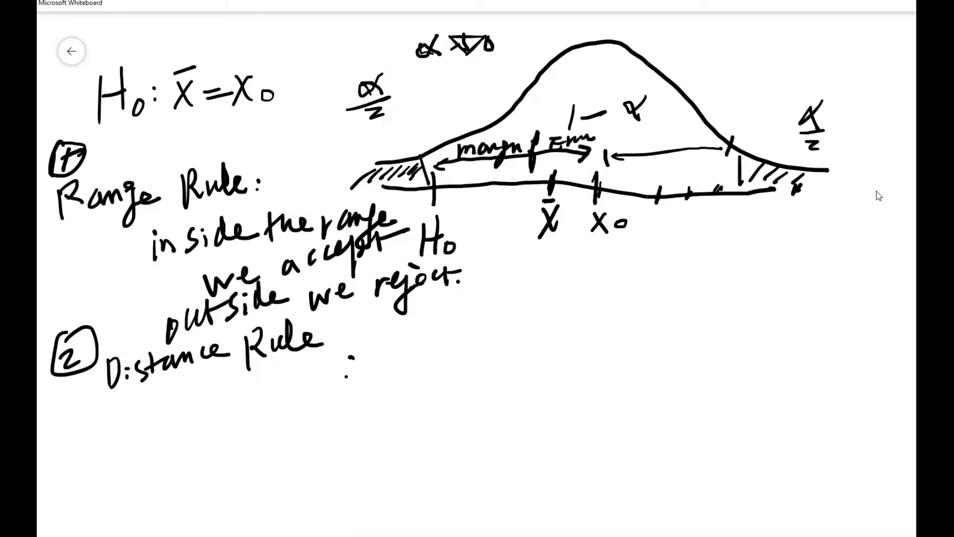
drag(573, 168, 592, 183)
drag(516, 113, 519, 131)
Step: Write the Distance Rule's two conditions: "a < b: accept" and "a > b: reject"
click(354, 335)
mouse_move(414, 326)
mouse_down()
mouse_move(406, 342)
mouse_move(460, 338)
mouse_up()
drag(467, 300, 466, 335)
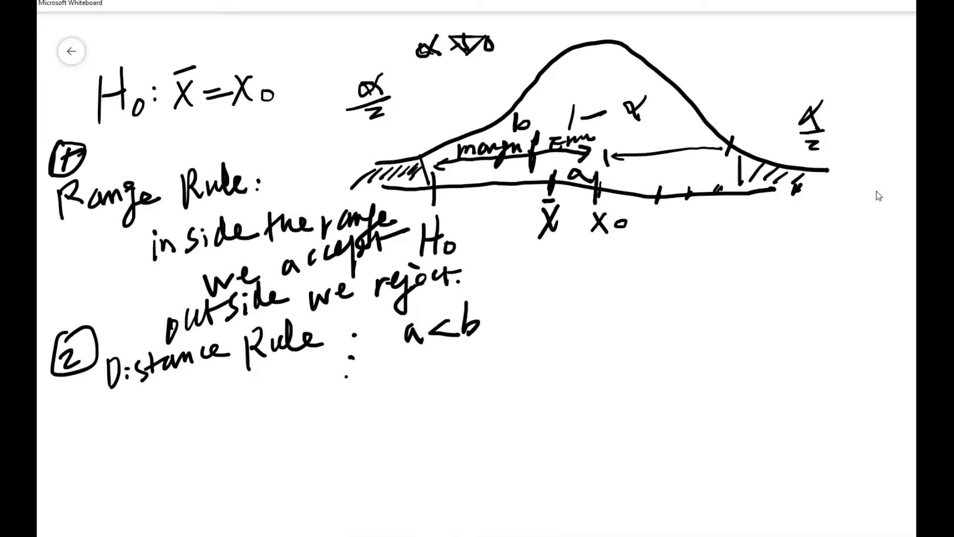
mouse_move(532, 309)
mouse_down()
mouse_move(528, 323)
mouse_move(555, 319)
mouse_up()
mouse_move(566, 296)
mouse_down()
mouse_move(560, 316)
mouse_move(598, 293)
mouse_move(593, 323)
mouse_up()
drag(596, 303, 618, 283)
mouse_move(617, 281)
mouse_down()
mouse_move(615, 305)
mouse_move(628, 286)
mouse_move(589, 304)
mouse_up()
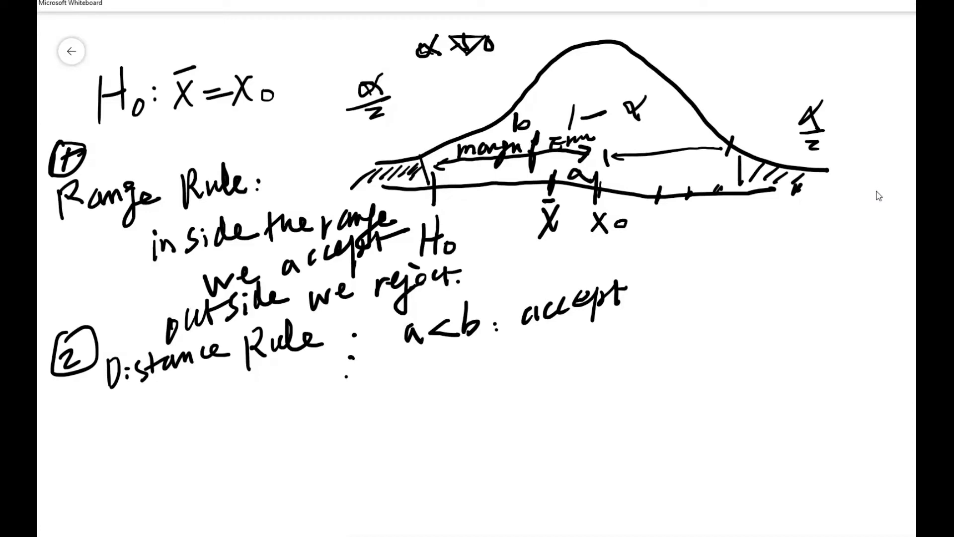
mouse_move(417, 368)
mouse_down()
mouse_move(411, 383)
mouse_move(439, 377)
mouse_up()
mouse_move(471, 347)
mouse_down()
mouse_move(480, 370)
mouse_move(560, 336)
mouse_move(562, 366)
mouse_move(582, 333)
mouse_move(604, 331)
mouse_up()
mouse_move(607, 318)
mouse_down()
mouse_move(603, 338)
mouse_move(622, 322)
mouse_move(588, 324)
mouse_up()
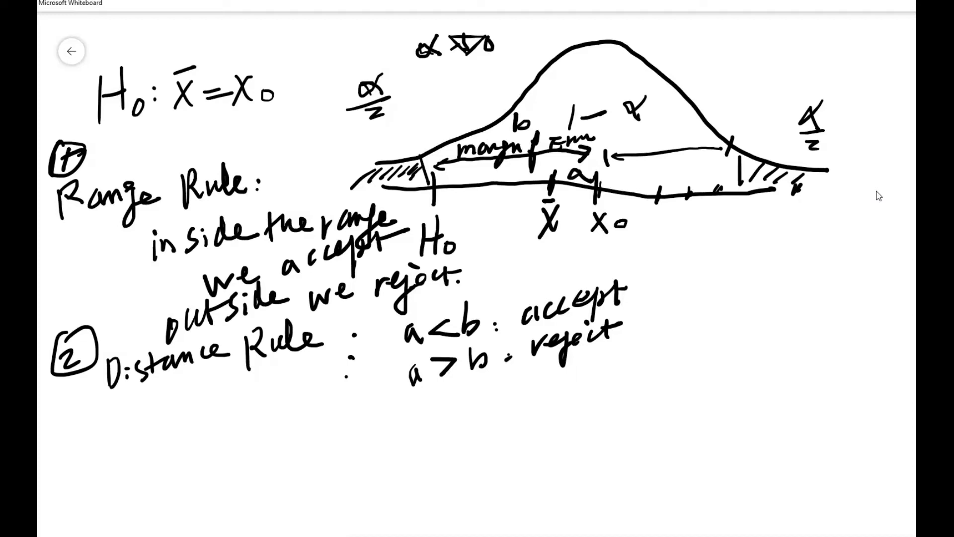
Step: Write the heading "Shaded area Rule:" with a circled 3 below the Distance Rule
drag(72, 437, 76, 455)
mouse_move(87, 415)
mouse_down()
mouse_move(69, 474)
mouse_move(82, 414)
mouse_up()
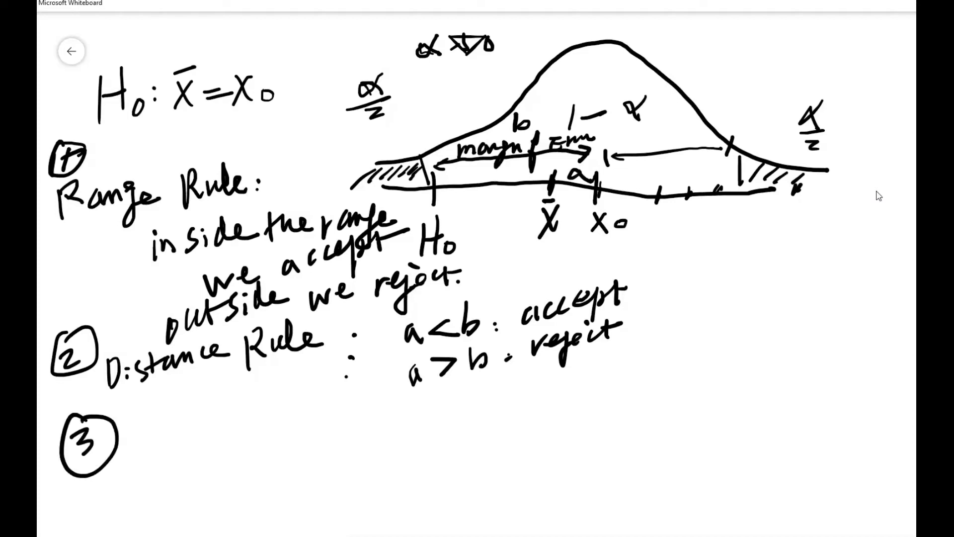
mouse_move(139, 405)
mouse_down()
mouse_move(143, 446)
mouse_move(183, 428)
mouse_move(196, 396)
mouse_move(251, 422)
mouse_up()
mouse_move(188, 470)
mouse_down()
mouse_move(197, 450)
mouse_move(213, 469)
mouse_move(242, 437)
mouse_move(311, 408)
mouse_move(339, 423)
mouse_up()
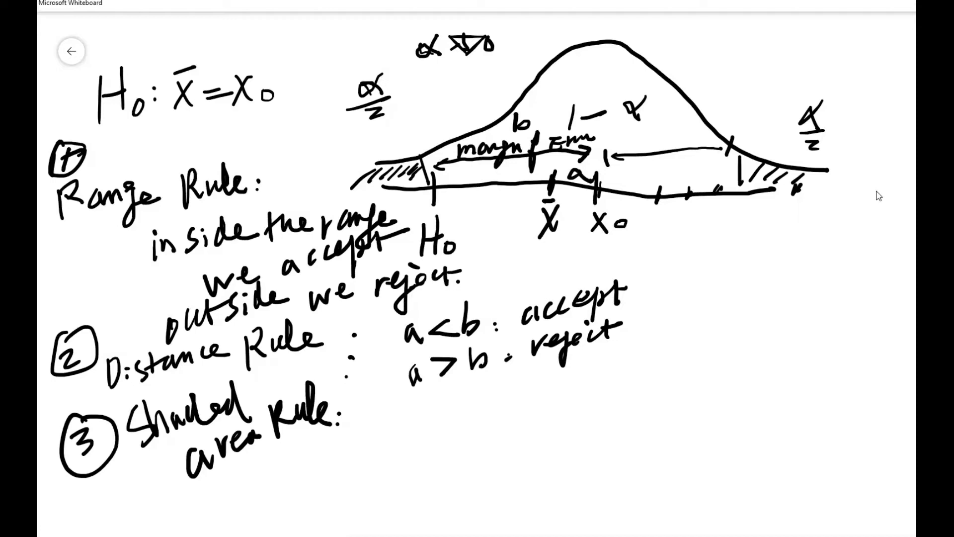
Step: Draw another bell curve centred on x0 below the first, with a cutoff and an α/2 label at each tail
drag(579, 358, 913, 364)
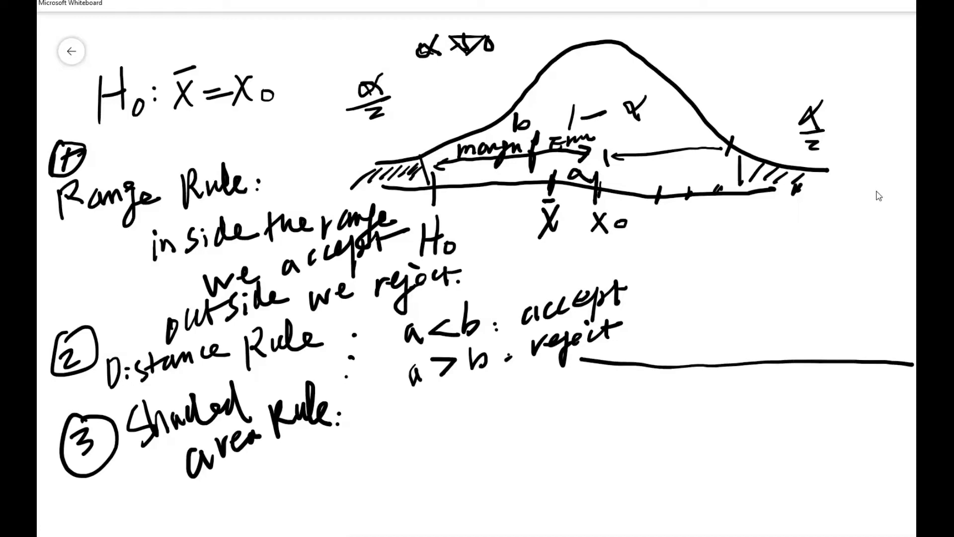
mouse_move(621, 340)
mouse_down()
mouse_move(670, 314)
mouse_move(717, 261)
mouse_move(800, 243)
mouse_move(842, 284)
mouse_move(916, 323)
mouse_up()
mouse_move(770, 353)
mouse_down()
mouse_move(782, 394)
mouse_move(765, 400)
mouse_move(790, 400)
mouse_move(799, 387)
mouse_up()
drag(659, 329, 653, 366)
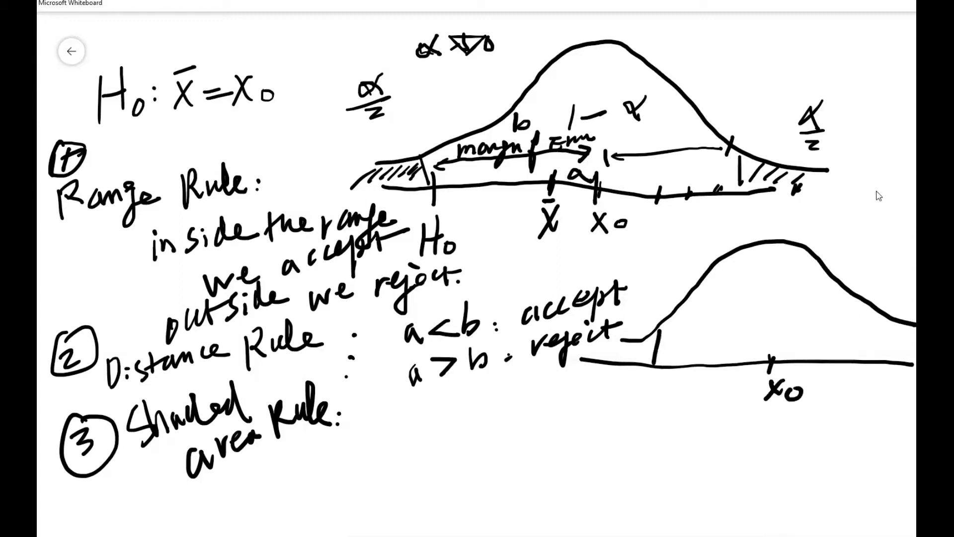
drag(886, 317, 879, 349)
drag(646, 247, 649, 283)
drag(637, 285, 664, 282)
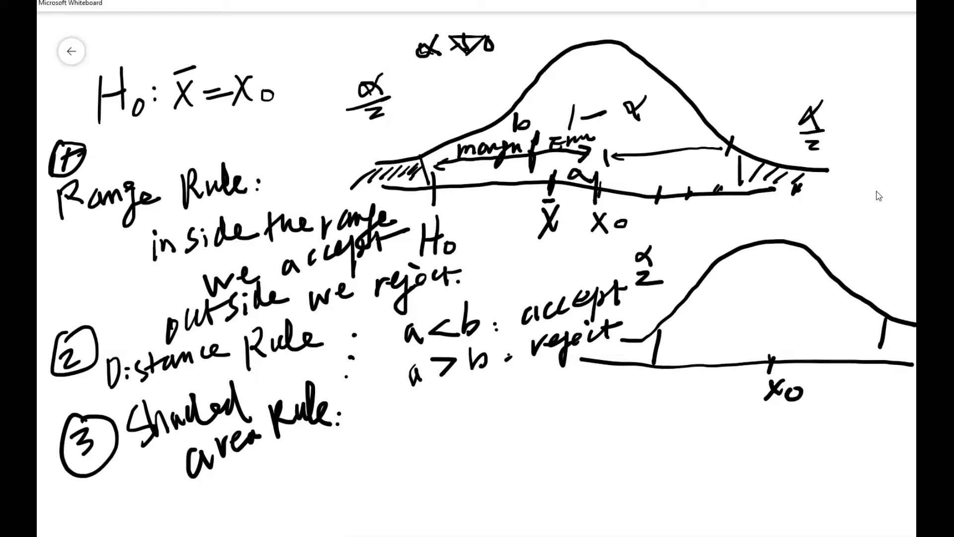
mouse_move(911, 264)
mouse_down()
mouse_move(902, 277)
mouse_move(911, 277)
mouse_move(908, 298)
mouse_up()
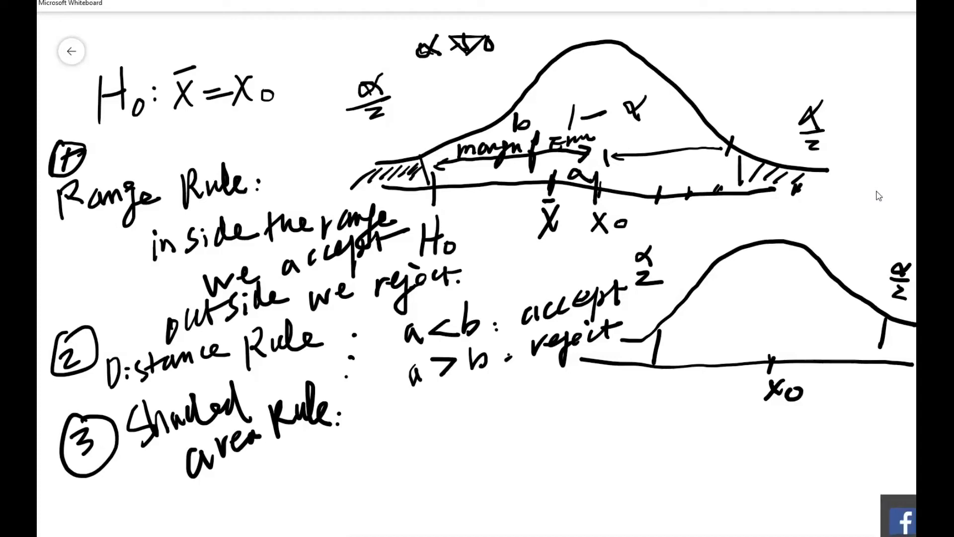
Step: Shade the lower curve's left tail from −∞ to the cutoff and extend its label to "α/2 = area"
mouse_move(593, 341)
mouse_down()
mouse_move(633, 338)
mouse_move(604, 341)
mouse_up()
drag(604, 353, 629, 340)
mouse_move(534, 389)
mouse_down()
mouse_move(578, 376)
mouse_move(569, 373)
mouse_up()
drag(657, 366, 653, 379)
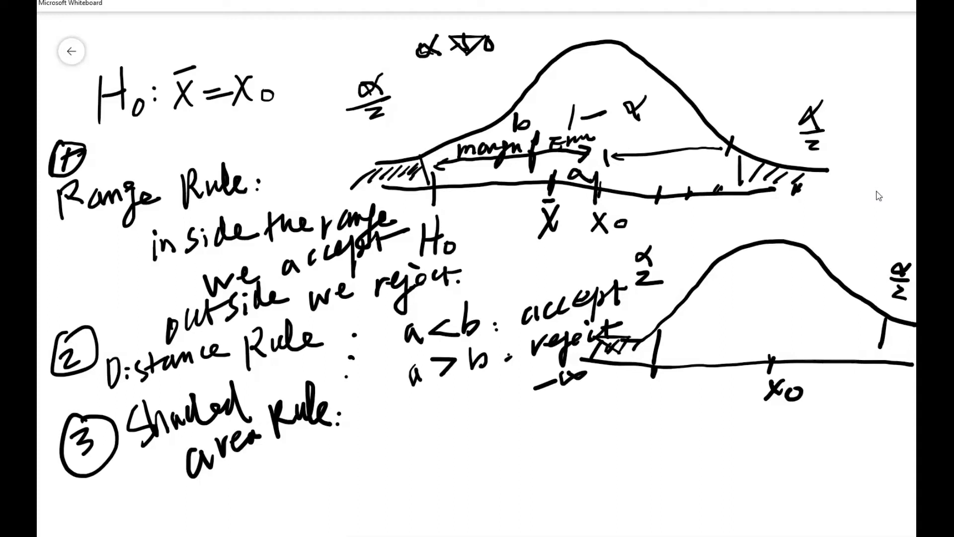
drag(659, 257, 703, 256)
mouse_move(711, 240)
mouse_down()
mouse_move(708, 248)
mouse_move(767, 225)
mouse_up()
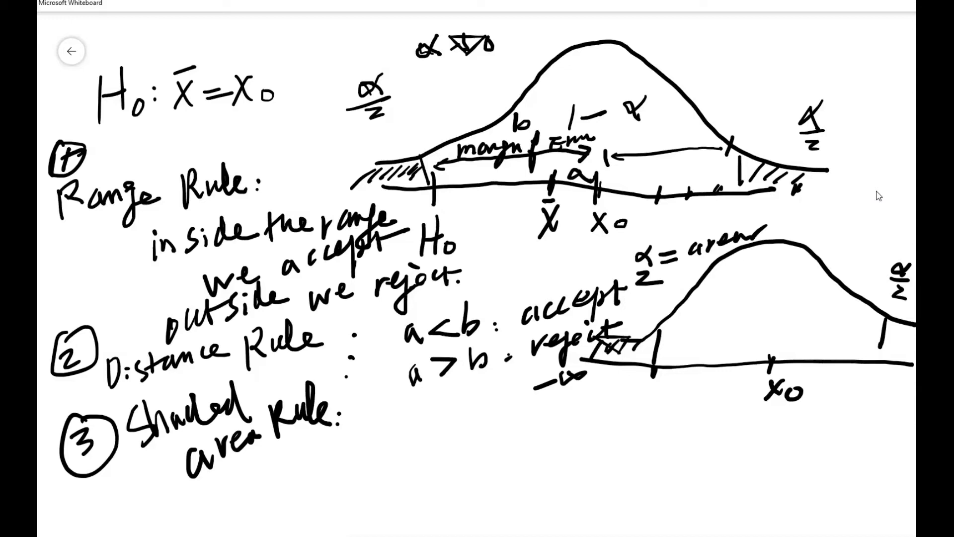
Step: Mark x̄ on the lower curve's axis between the left cutoff and x0, and shade the area up to it
mouse_move(711, 356)
mouse_down()
mouse_move(717, 400)
mouse_move(702, 405)
mouse_up()
drag(705, 368, 725, 371)
mouse_move(601, 357)
mouse_down()
mouse_move(670, 336)
mouse_move(710, 302)
mouse_up()
drag(662, 361, 710, 329)
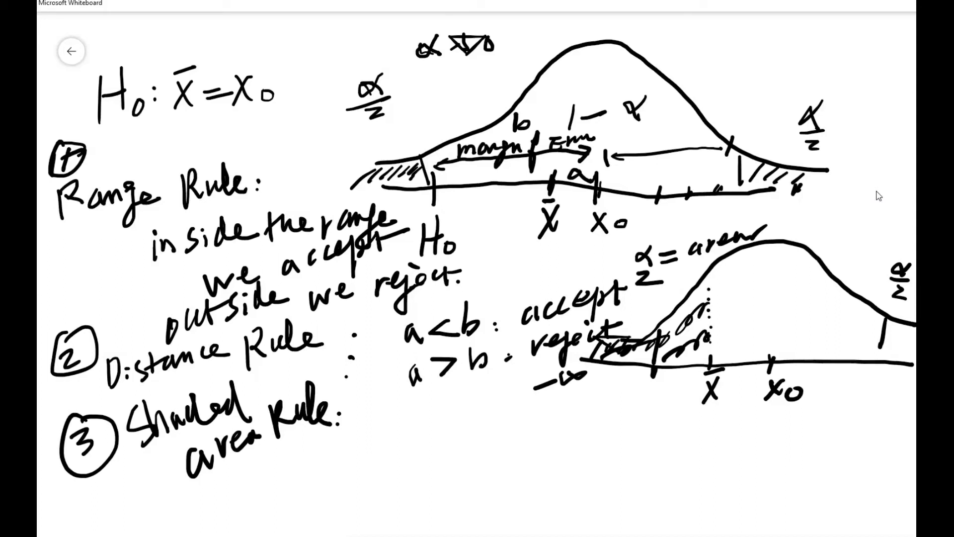
Step: Write the Shaded area Rule as "∫ > α: accept" with "reject" beneath, and note "P value" under the integral
click(332, 447)
drag(354, 421, 350, 458)
mouse_move(351, 439)
mouse_down()
mouse_move(384, 427)
mouse_move(376, 441)
mouse_up()
mouse_move(422, 418)
mouse_down()
mouse_move(409, 426)
mouse_move(425, 431)
mouse_up()
click(437, 420)
click(438, 427)
mouse_move(491, 414)
mouse_down()
mouse_move(494, 427)
mouse_move(520, 416)
mouse_move(546, 421)
mouse_move(546, 399)
mouse_move(564, 409)
mouse_move(582, 391)
mouse_up()
mouse_move(471, 443)
mouse_down()
mouse_move(511, 449)
mouse_move(499, 474)
mouse_move(529, 435)
mouse_move(565, 421)
mouse_move(517, 422)
mouse_up()
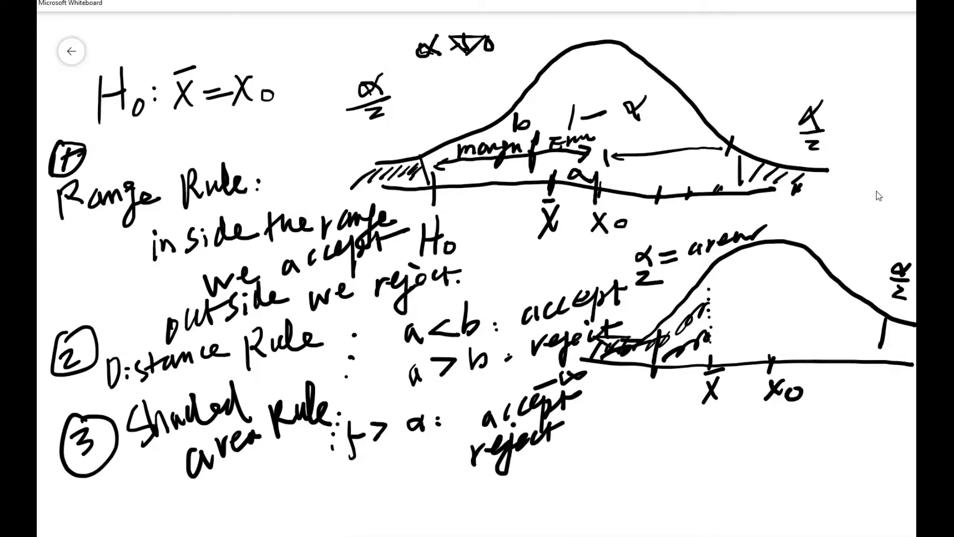
mouse_move(346, 483)
mouse_down()
mouse_move(351, 513)
mouse_move(354, 492)
mouse_move(398, 467)
mouse_move(452, 450)
mouse_move(460, 462)
mouse_up()
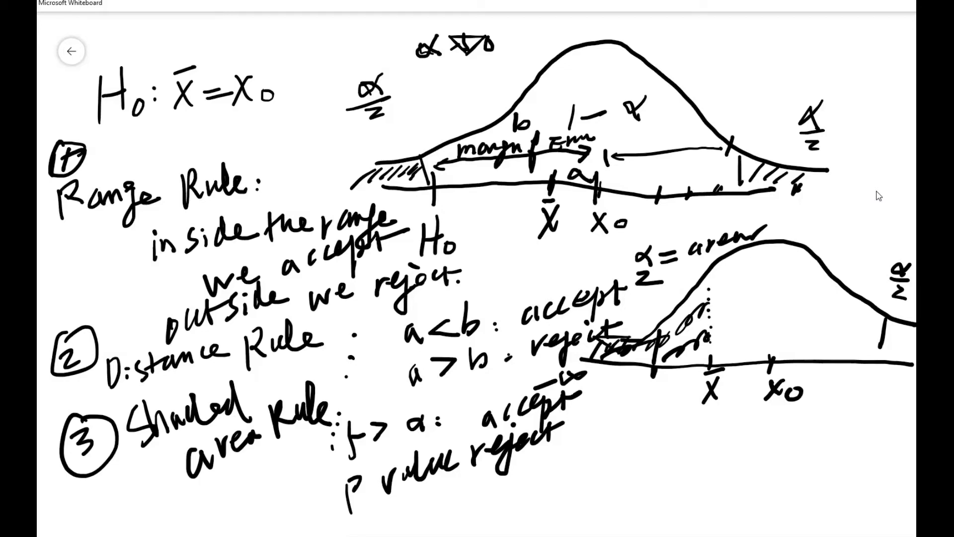
Step: Darken the shading in both tails of the upper curve and retrace the lower curve's right cutoff line
drag(390, 180, 405, 169)
drag(396, 182, 409, 180)
mouse_move(744, 180)
mouse_down()
mouse_move(753, 168)
mouse_move(828, 186)
mouse_up()
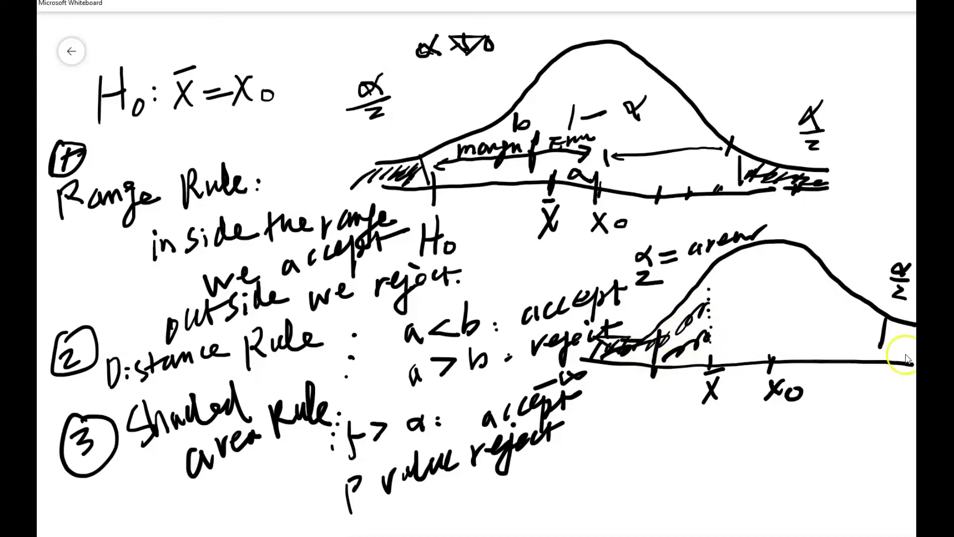
drag(883, 322, 879, 348)
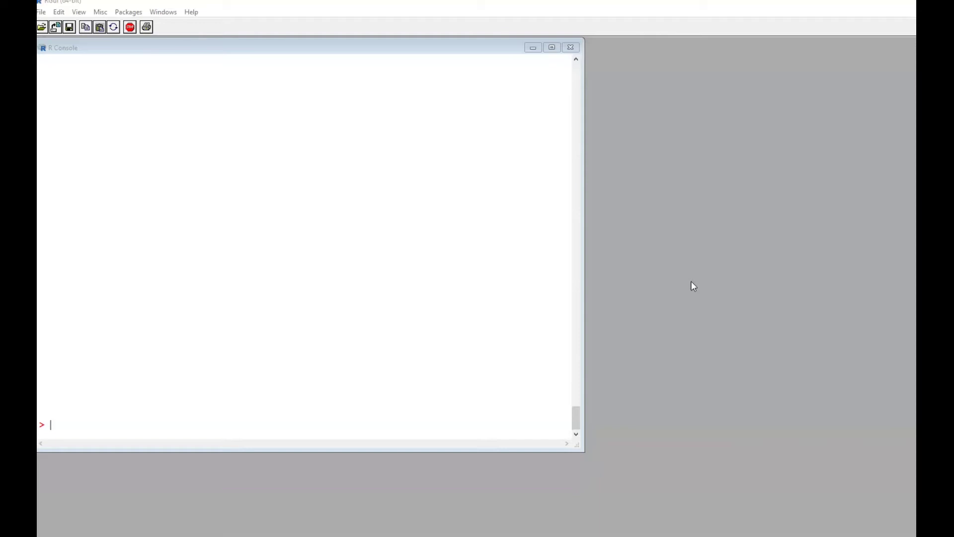
Step: In the R console, list all in-class exercises with .ice and highlight exercise 40, Two-sided test: Golftest
click(530, 264)
text(.ice)
key(Return)
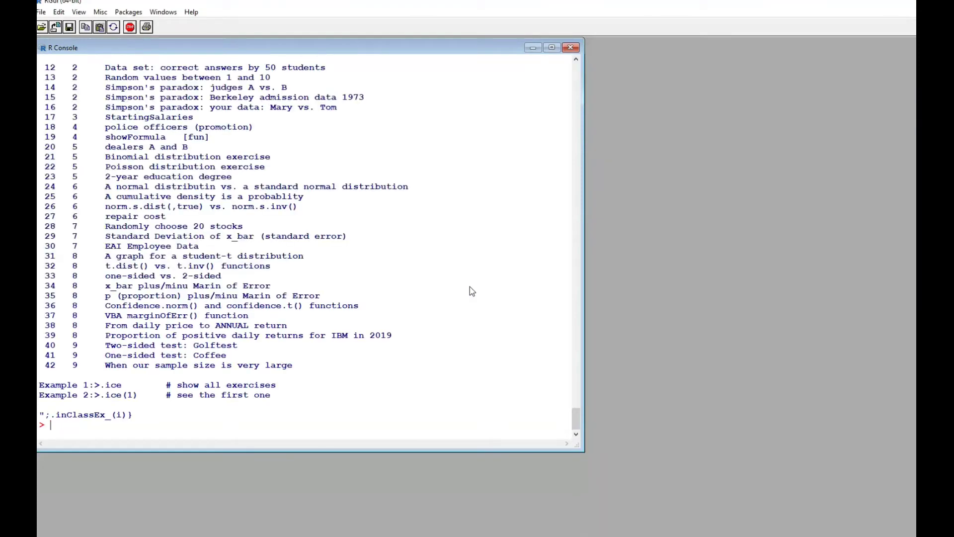
drag(49, 344, 265, 348)
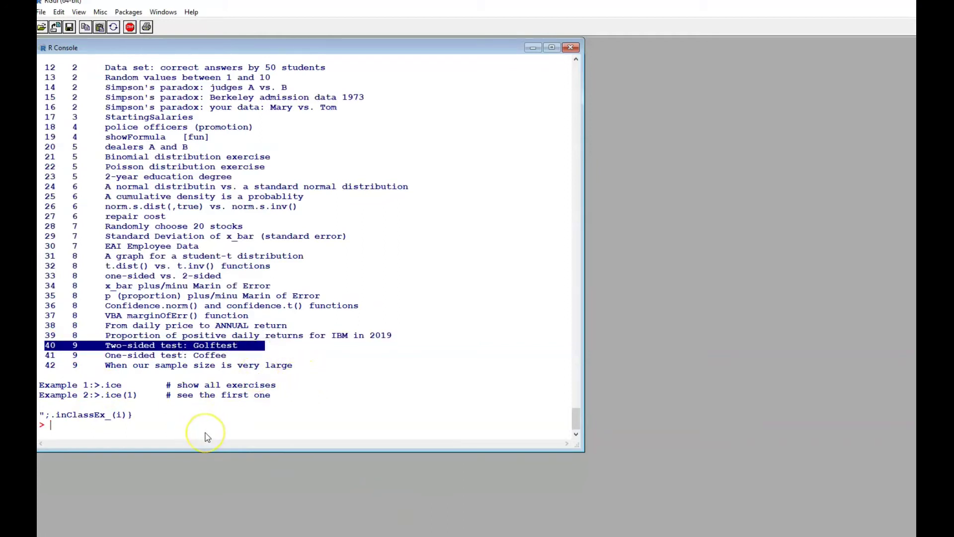
click(207, 437)
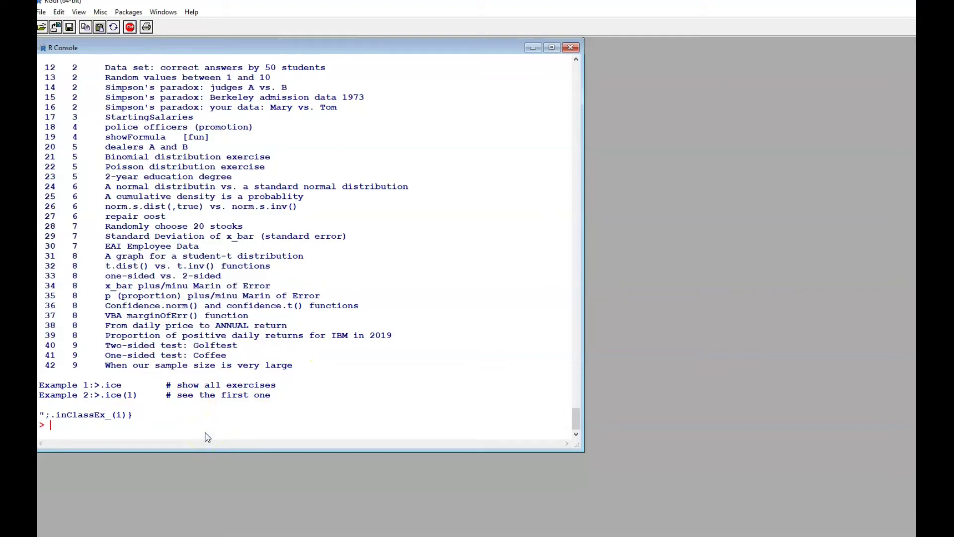
Step: Display exercise 40 with .ice(40) and highlight the quality assurance paragraph together with its hypotheses
text(.ice(40))
key(Return)
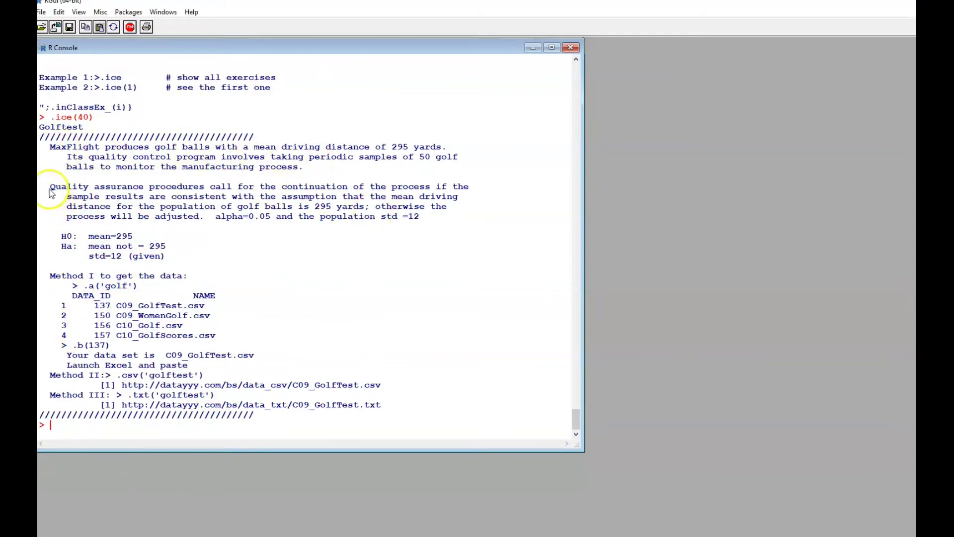
drag(50, 189, 177, 253)
click(358, 323)
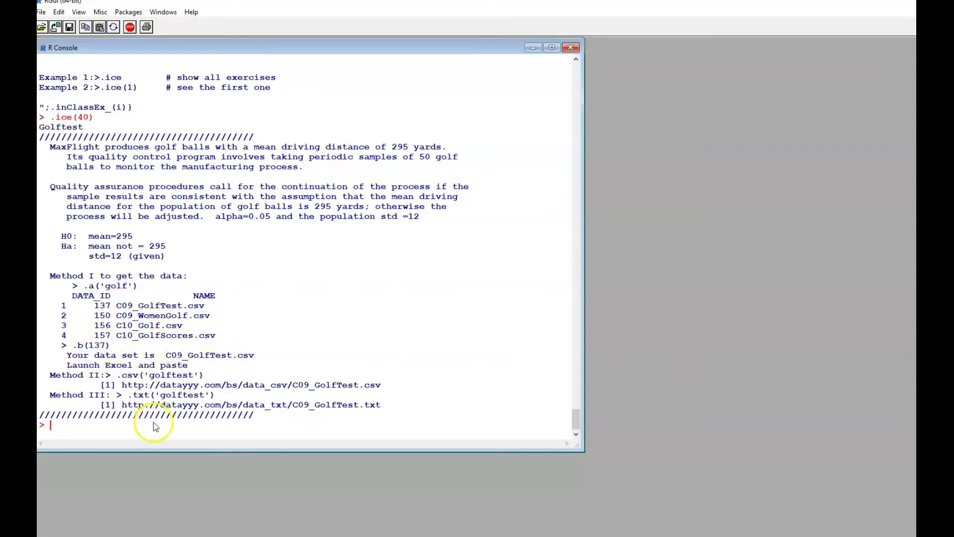
Step: Highlight the C09_GolfTest.csv link and the C09_GolfTest.txt link under Methods II and III of the exercise
drag(122, 385, 395, 389)
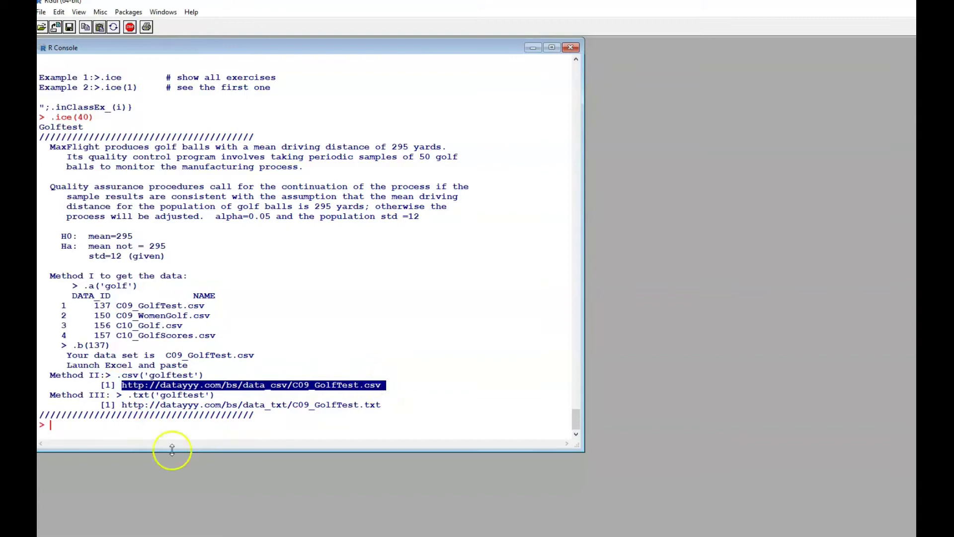
drag(118, 405, 382, 409)
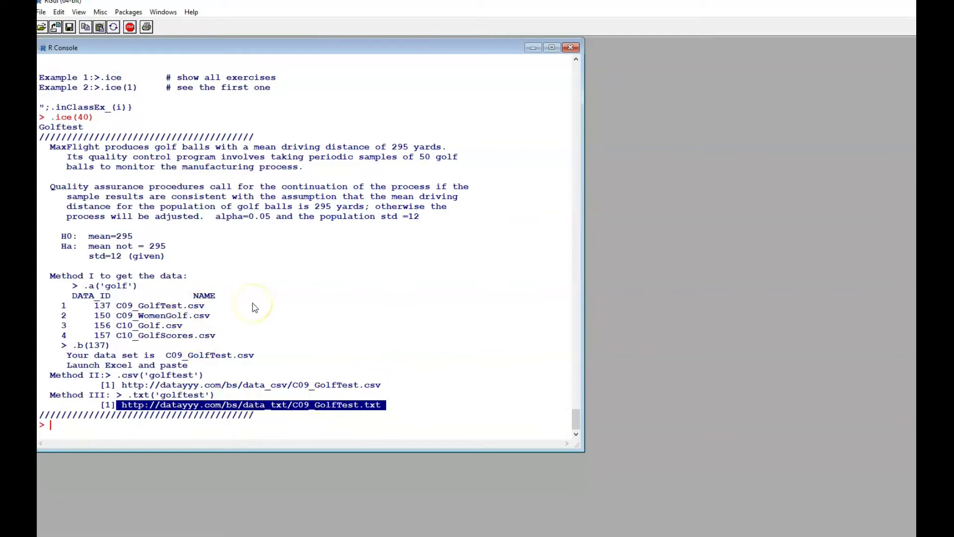
click(181, 430)
click(136, 433)
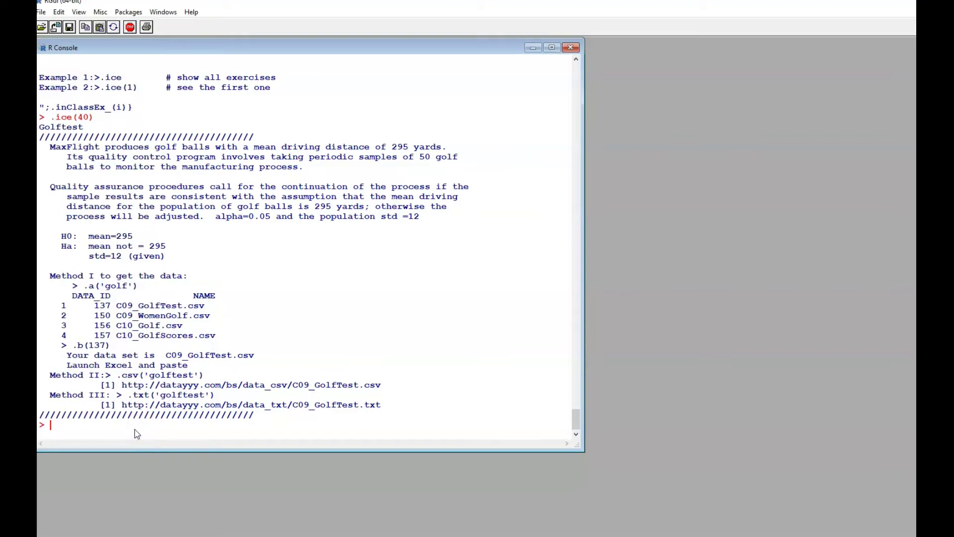
Step: Search the data sets with .a('golf') and copy the GolfTest data set for pasting by running .b(137)
text(.a('golf'))
key(Return)
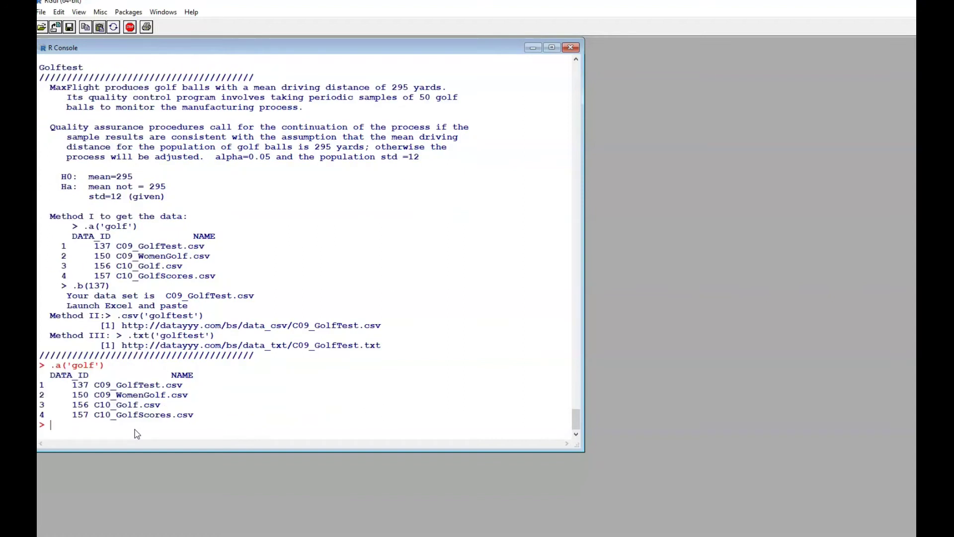
text(.ab()
key(BackSpace)
key(BackSpace)
key(BackSpace)
text(b()
key(Return)
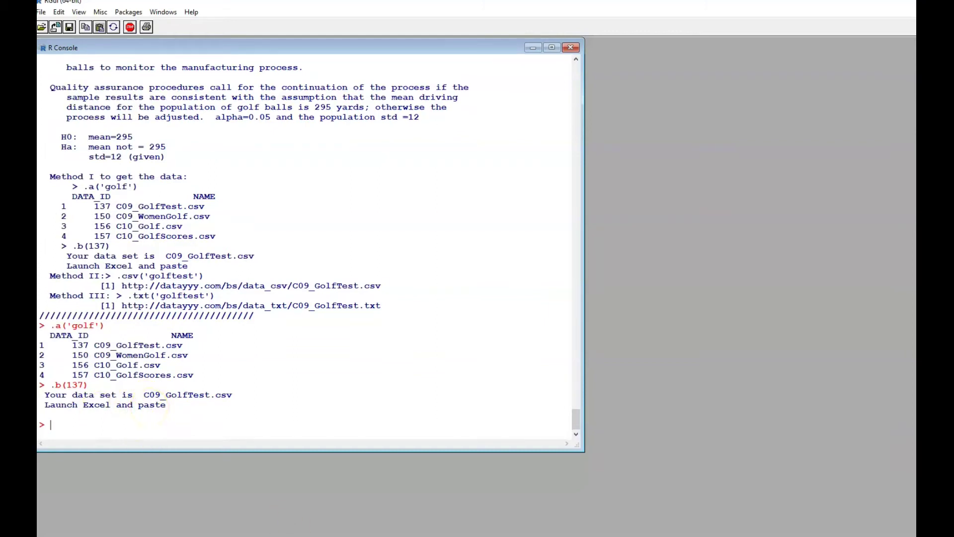
Step: Switch to the Excel workbook week9_1_disucss_po_value and paste the golf data starting in cell A1
key(alt+Tab)
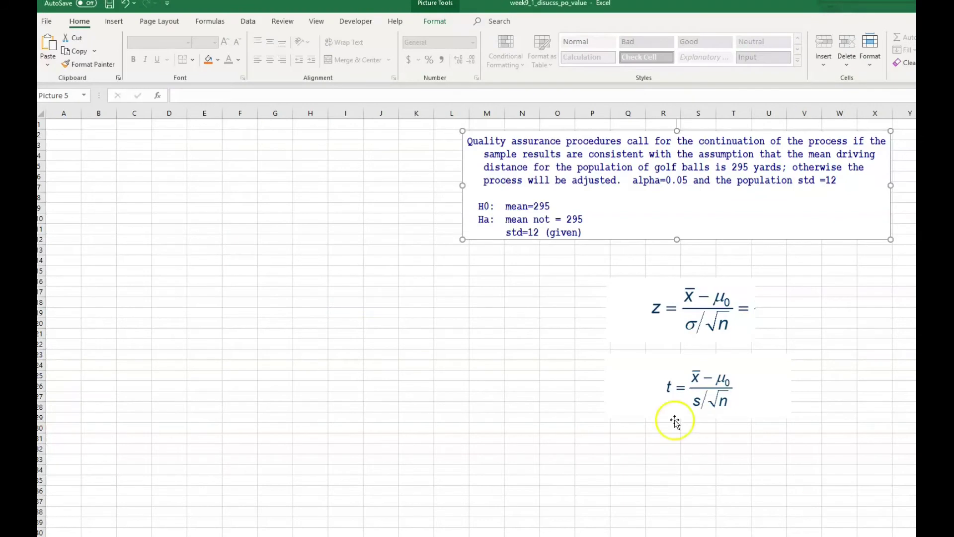
click(69, 124)
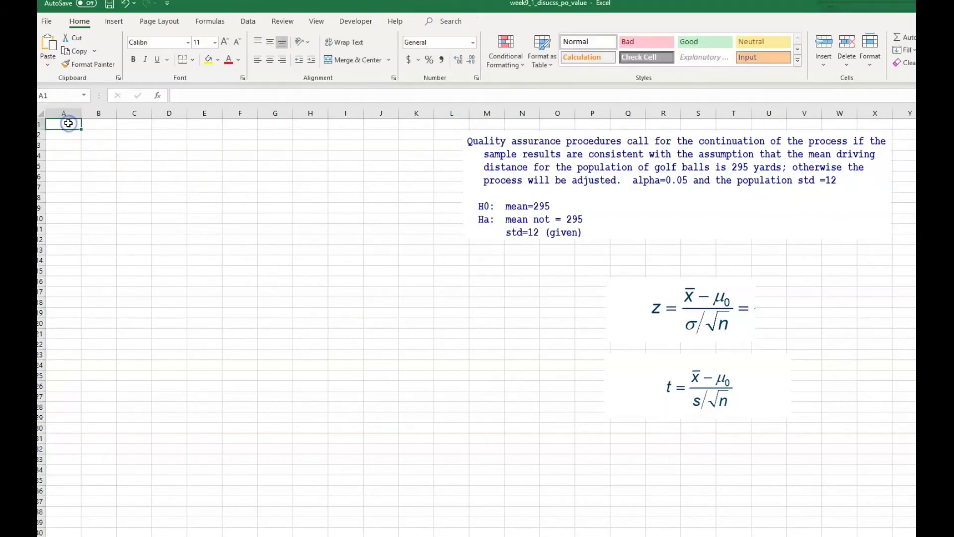
right_click(69, 124)
click(95, 179)
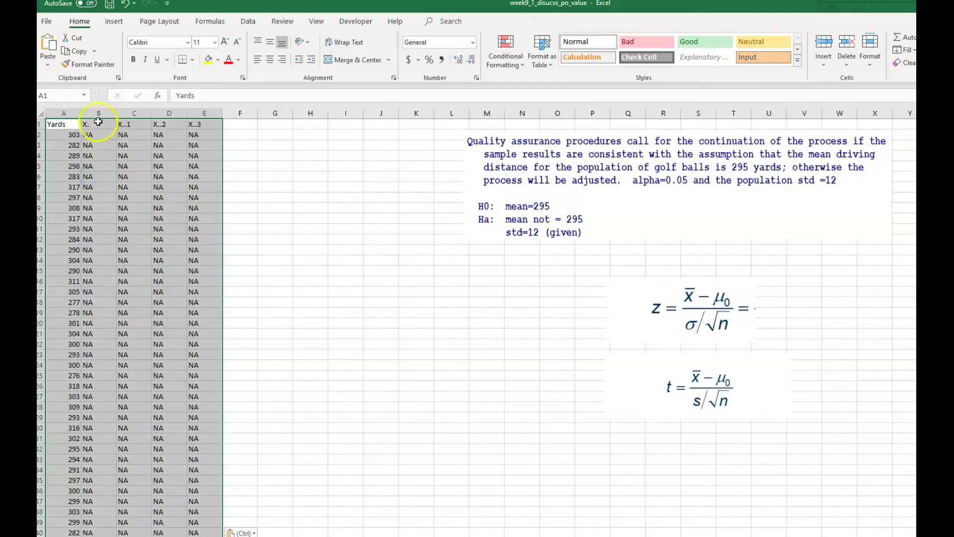
Step: Delete columns B to E, which hold only NA values, and shift the problem statement picture slightly right
drag(93, 113, 199, 115)
right_click(199, 117)
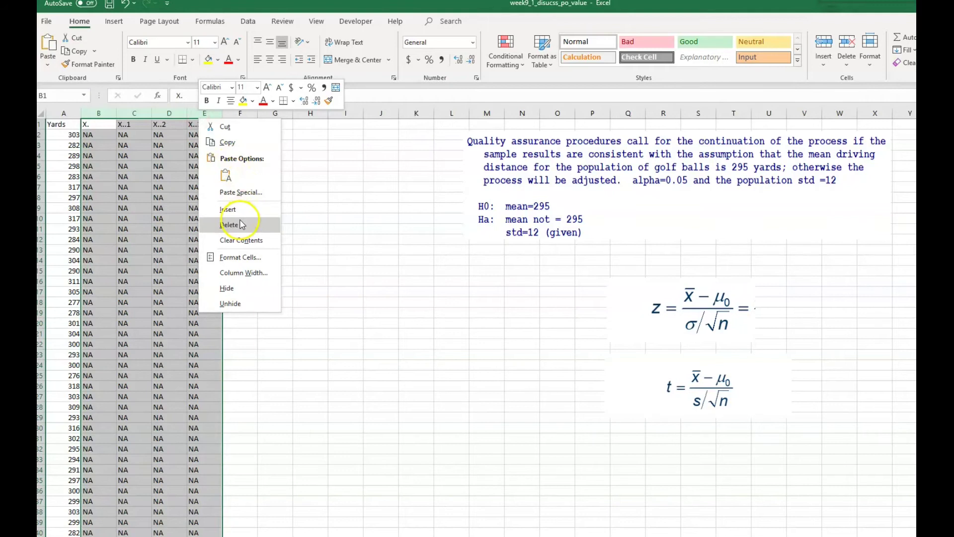
click(241, 225)
drag(437, 187, 474, 187)
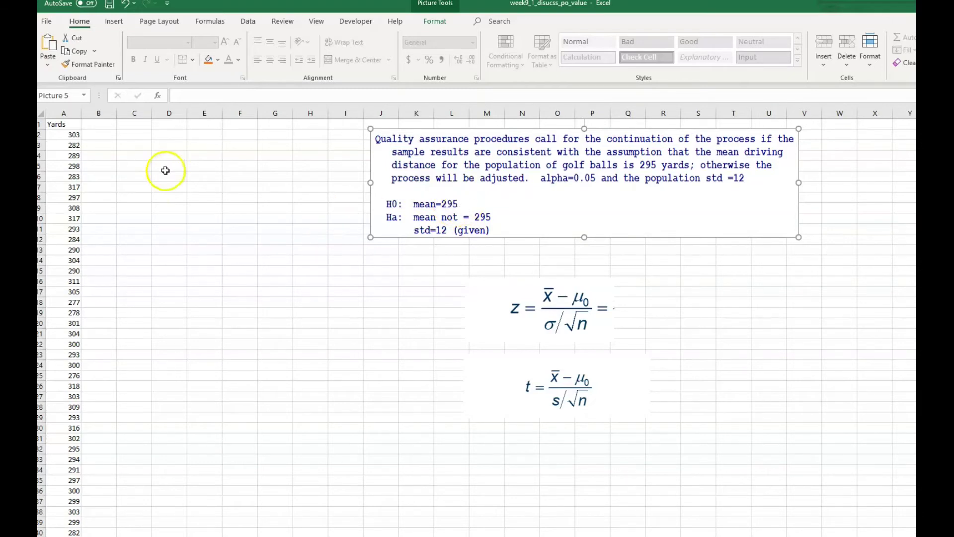
Step: Label C2 as x0 and C3 as std, and enter 295 in D2 as the x0 value
click(140, 143)
click(141, 139)
text(x0)
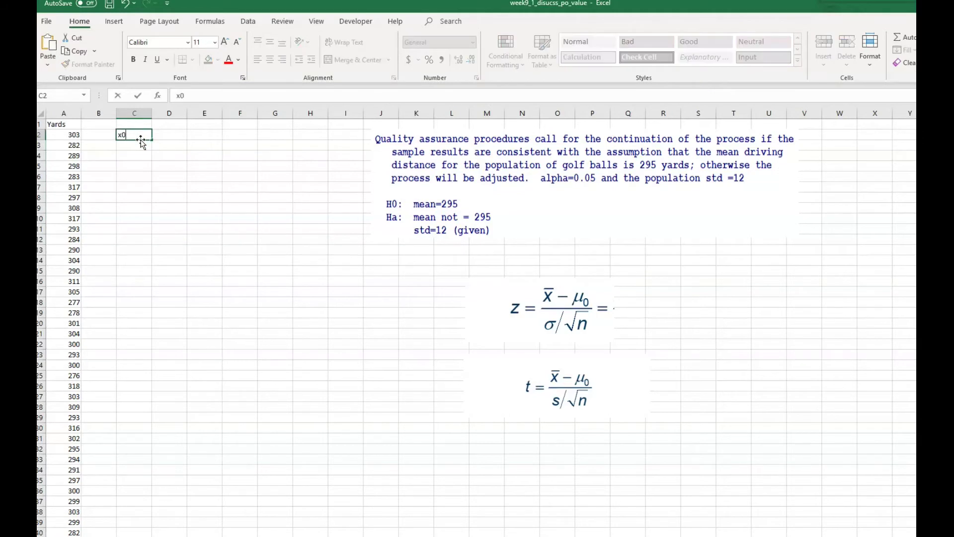
key(Return)
text(std)
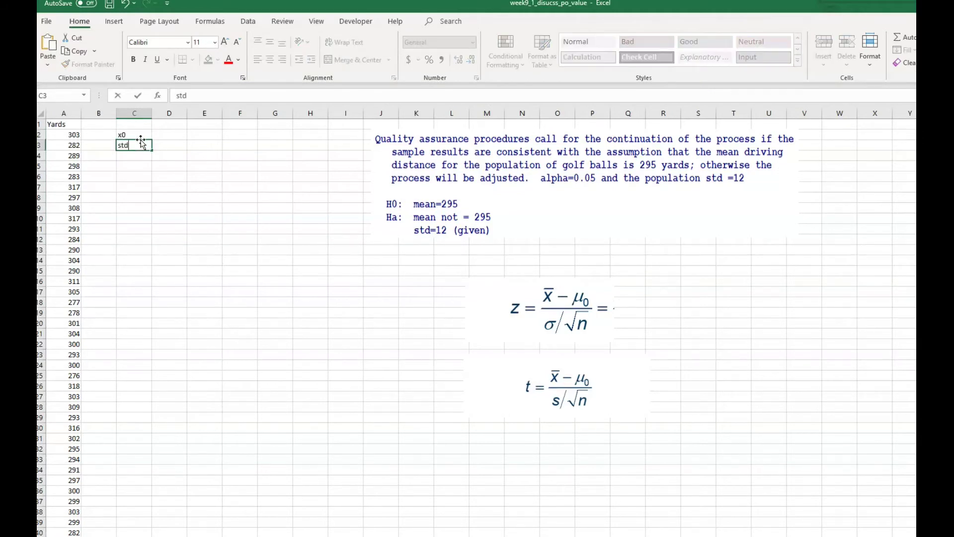
click(141, 139)
key(Right)
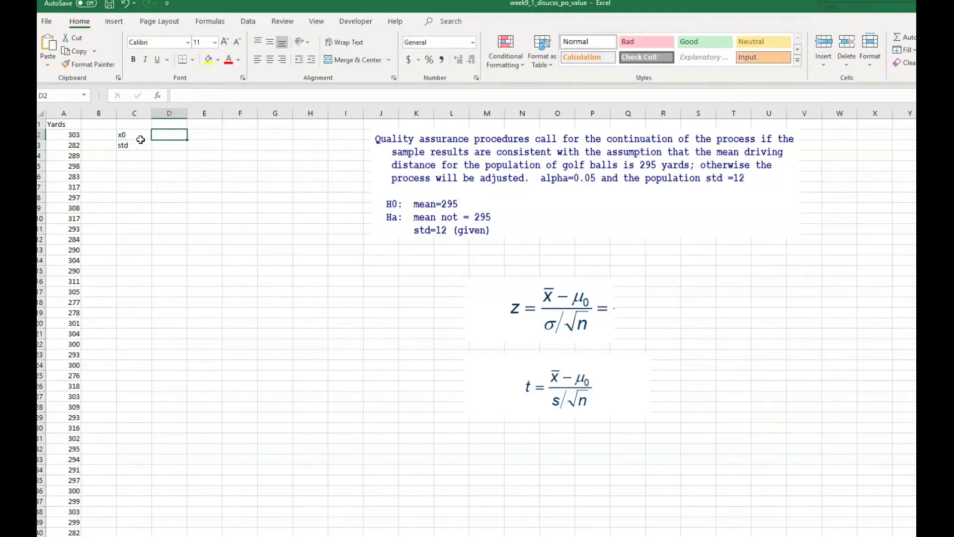
text(295)
key(Return)
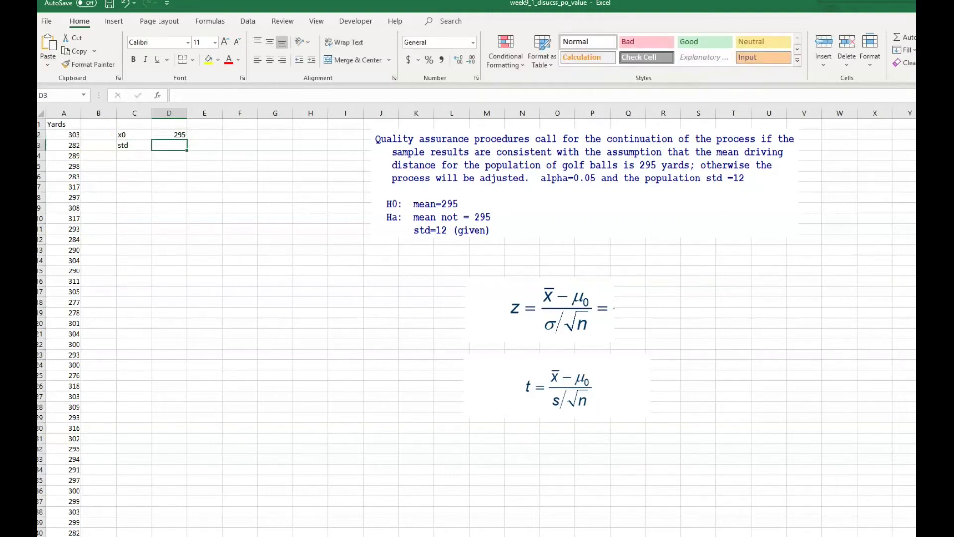
Step: Move the problem statement picture down and left so its full text is readable beside the data
scroll(765, 229, down, 1)
ctrl+scroll(765, 228, up, 2)
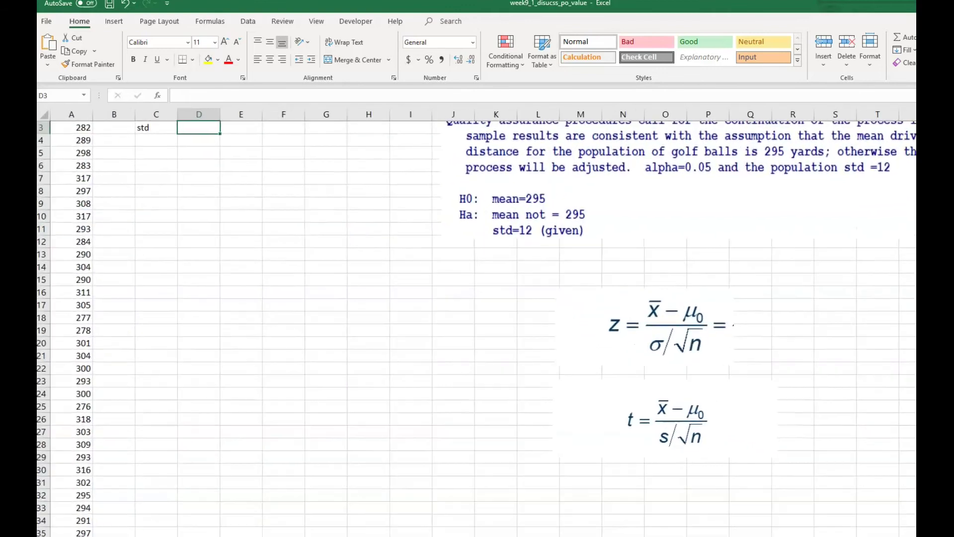
drag(753, 178, 696, 223)
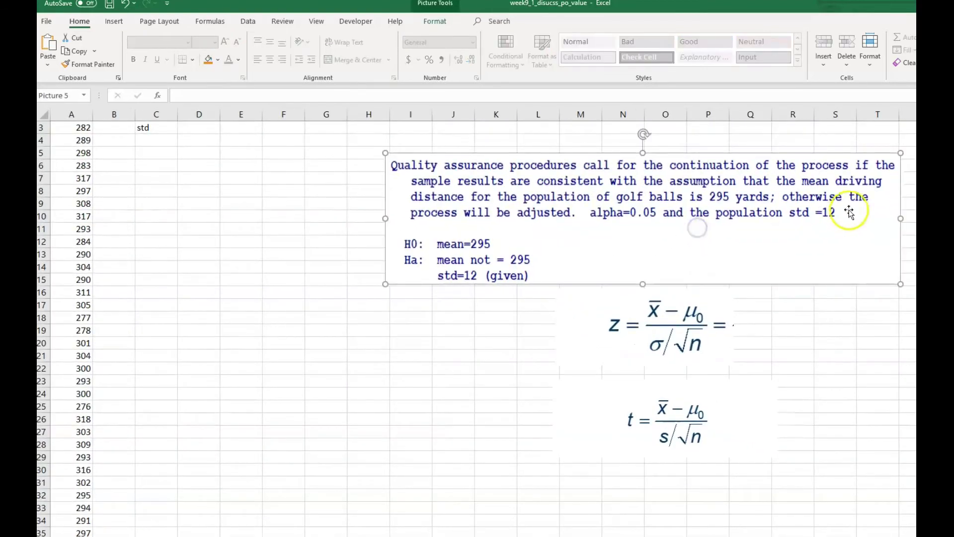
scroll(691, 127, up, 1)
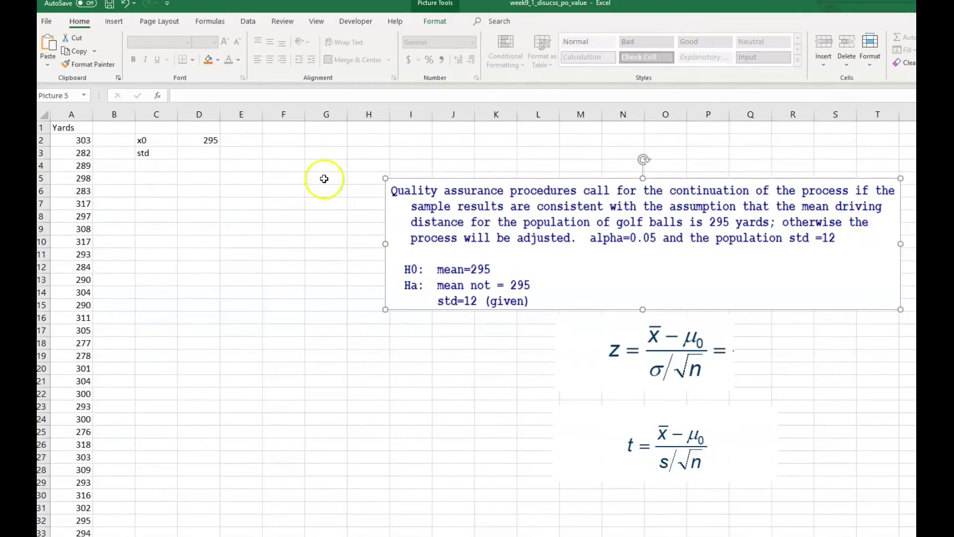
Step: Enter 12 in D3 as the given population standard deviation
click(208, 154)
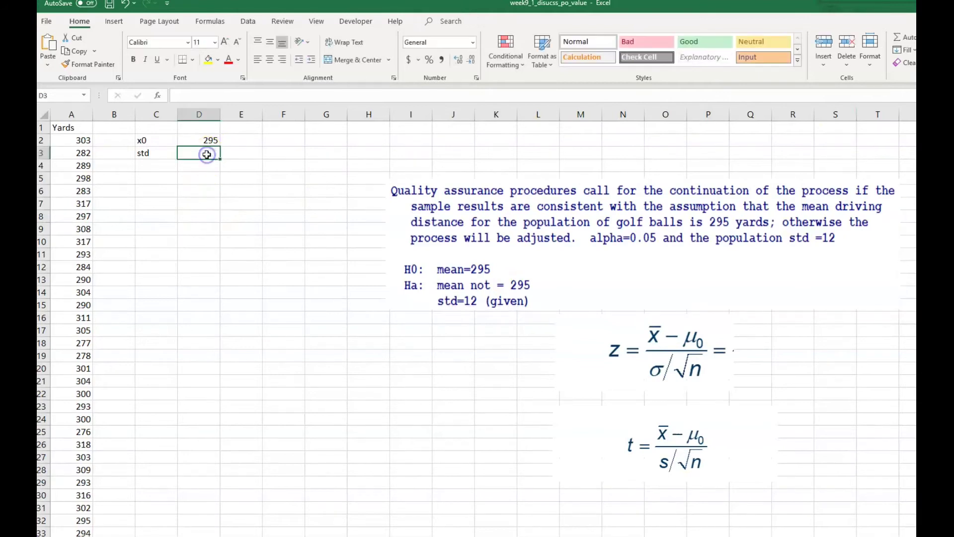
text(12)
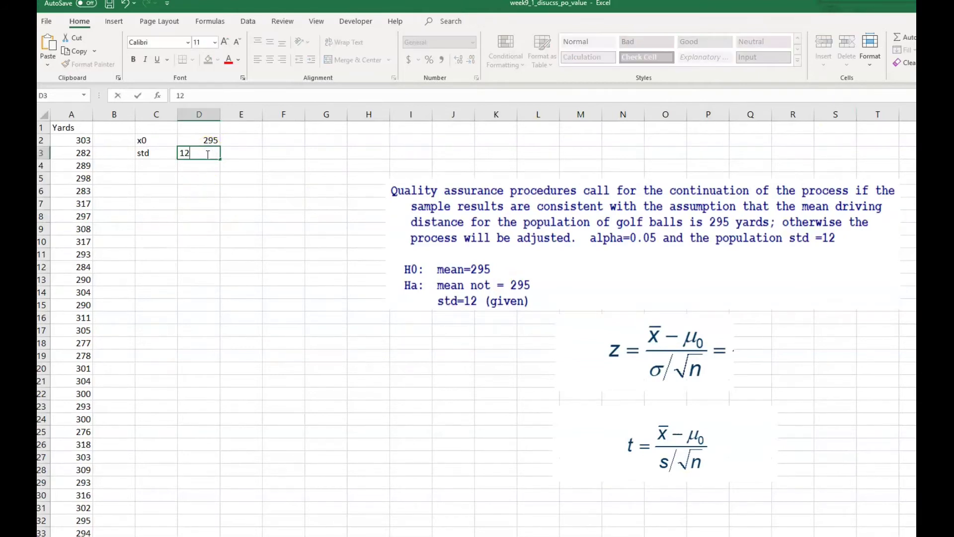
key(Return)
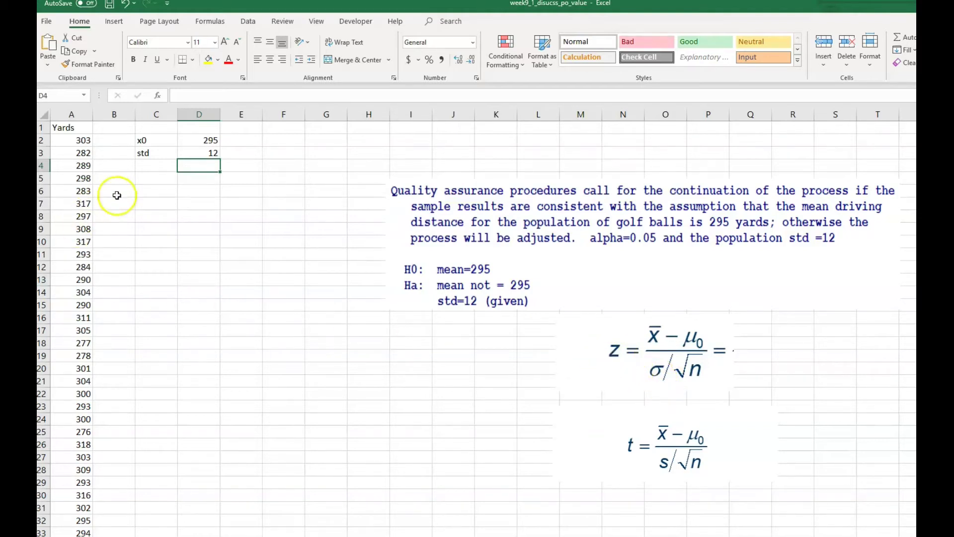
Step: Add the labels mean in C5 and n in C6 for the sample statistics
click(156, 177)
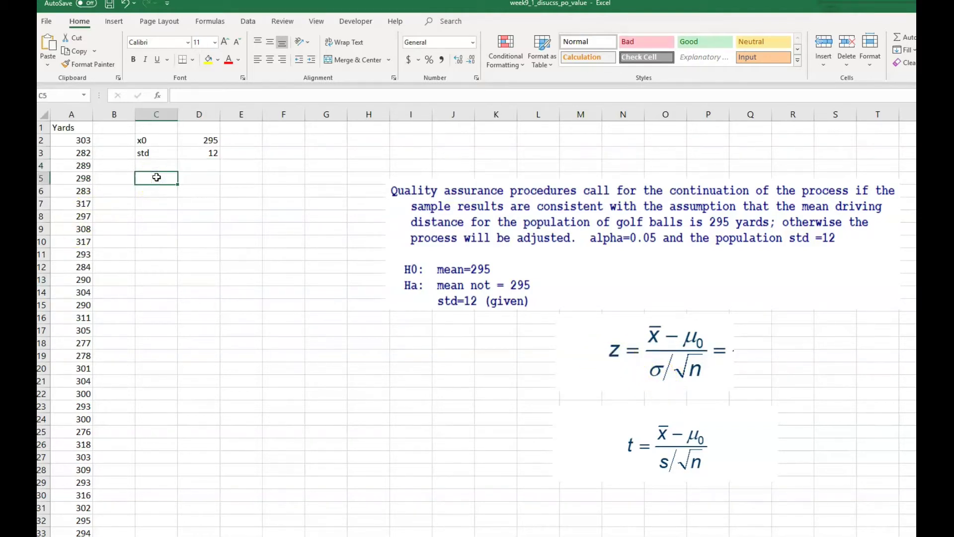
text(mean)
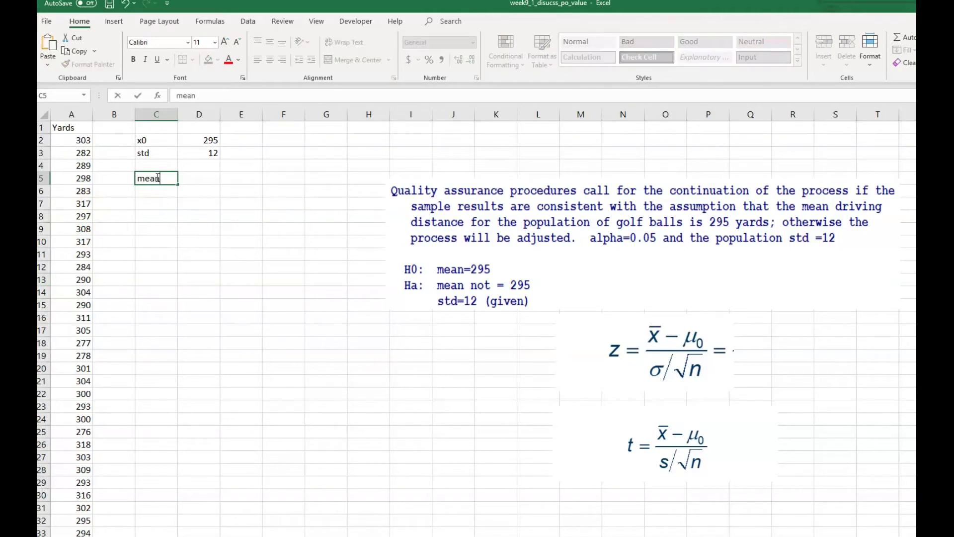
key(Return)
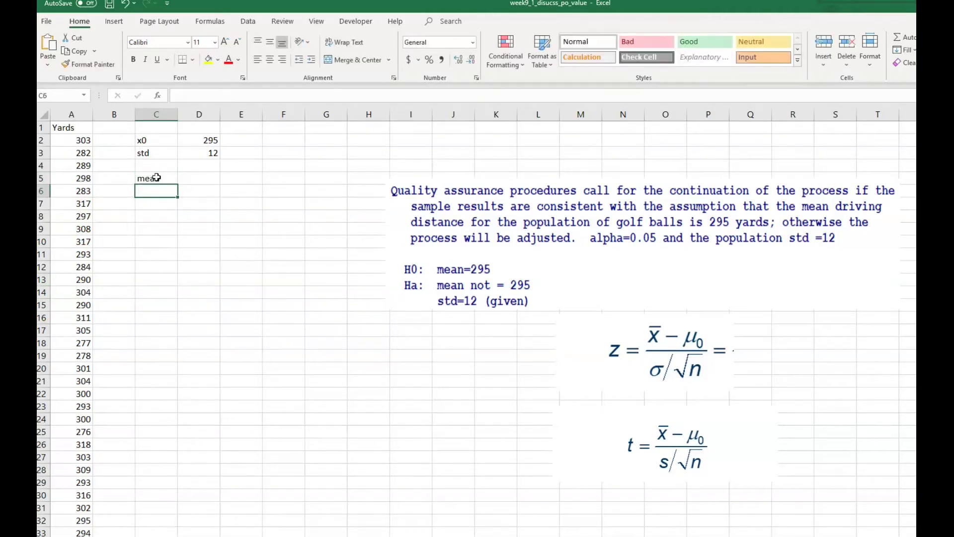
text(n)
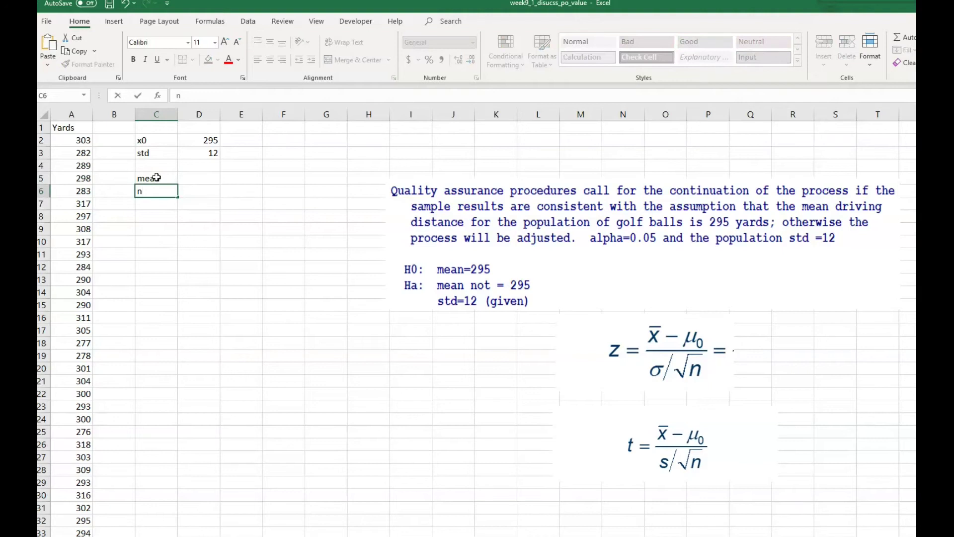
Step: Compute the sample mean in D5 by averaging the Yards values in A2:A51
key(Up)
key(Right)
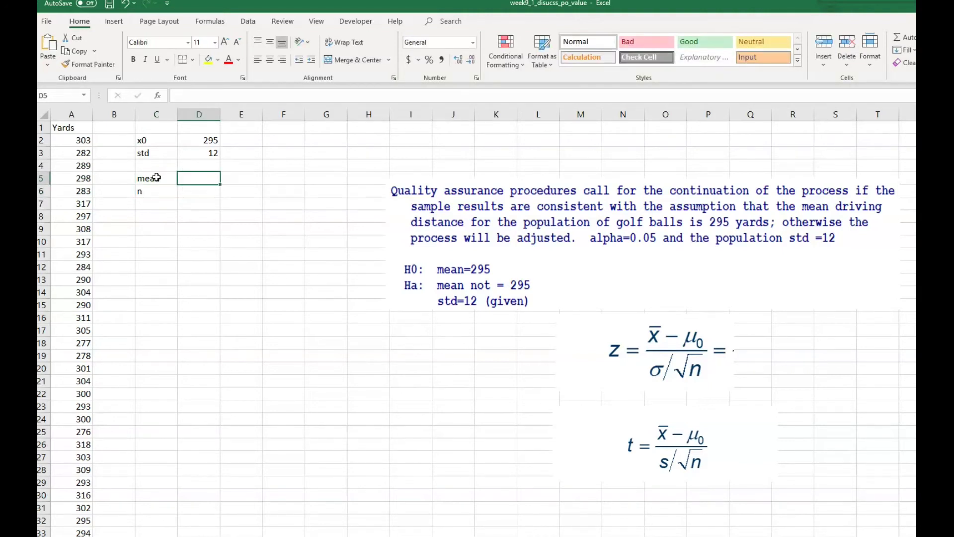
text(=average)
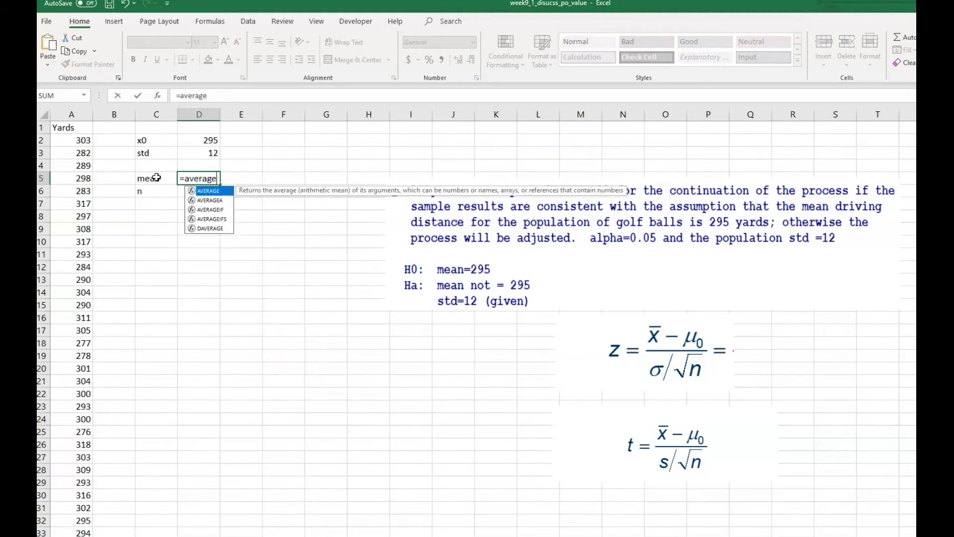
text(()
drag(76, 141, 68, 194)
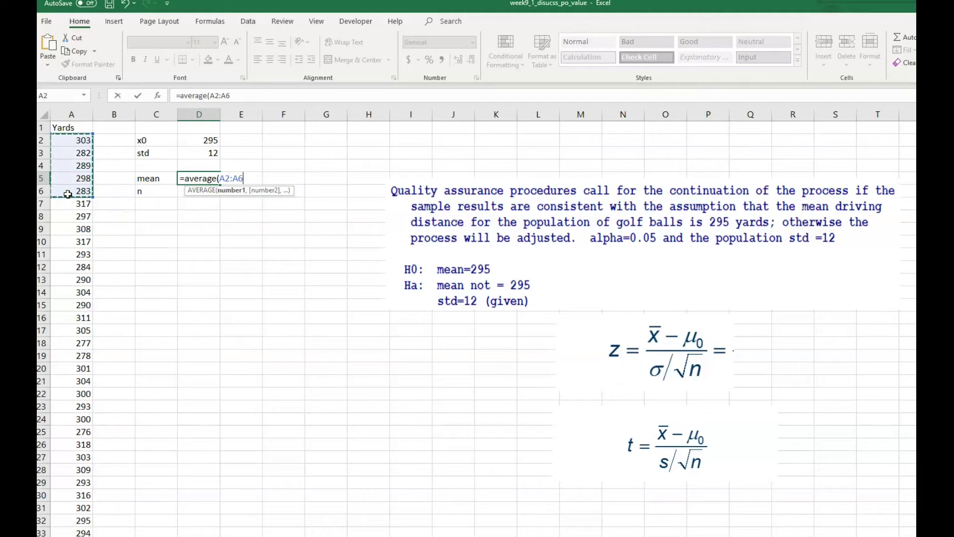
key(ctrl+shift+Down)
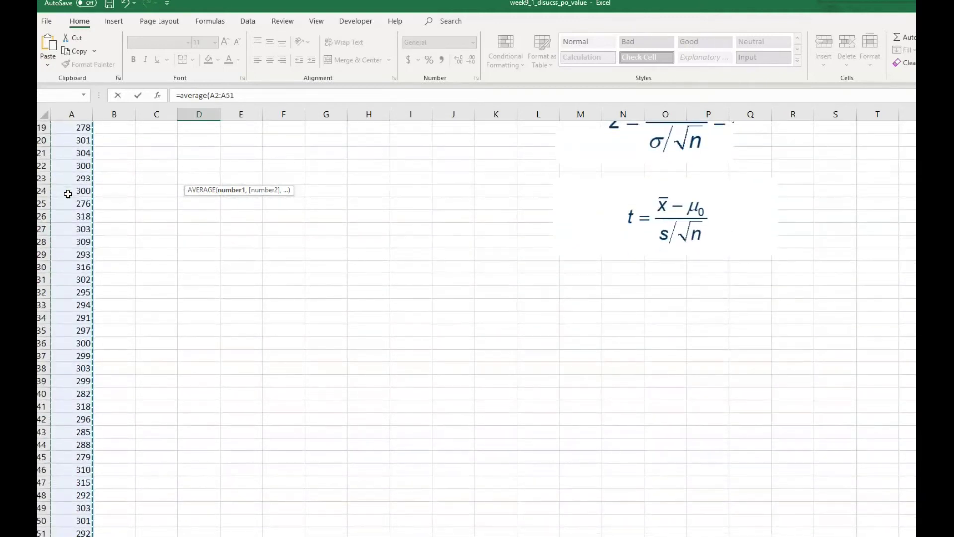
key(Return)
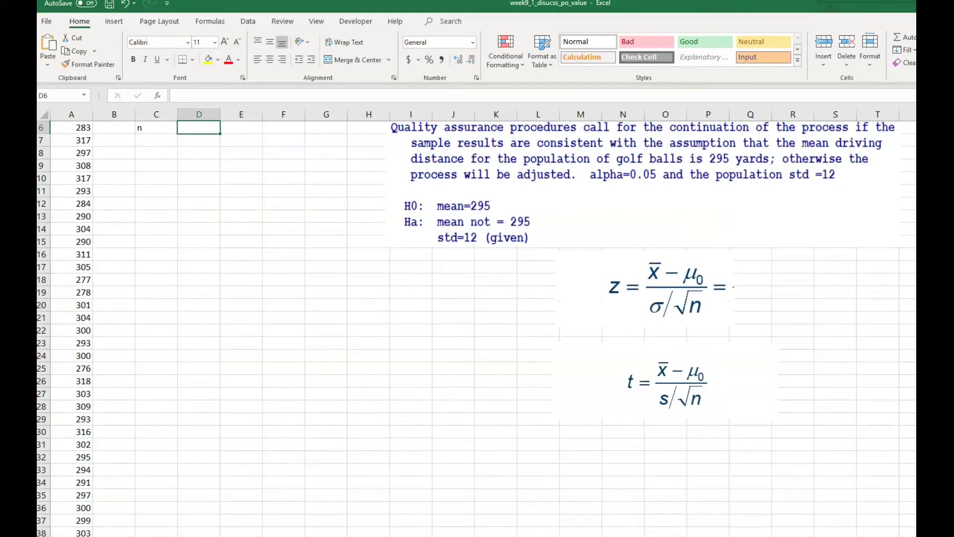
scroll(399, 231, up, 2)
click(206, 177)
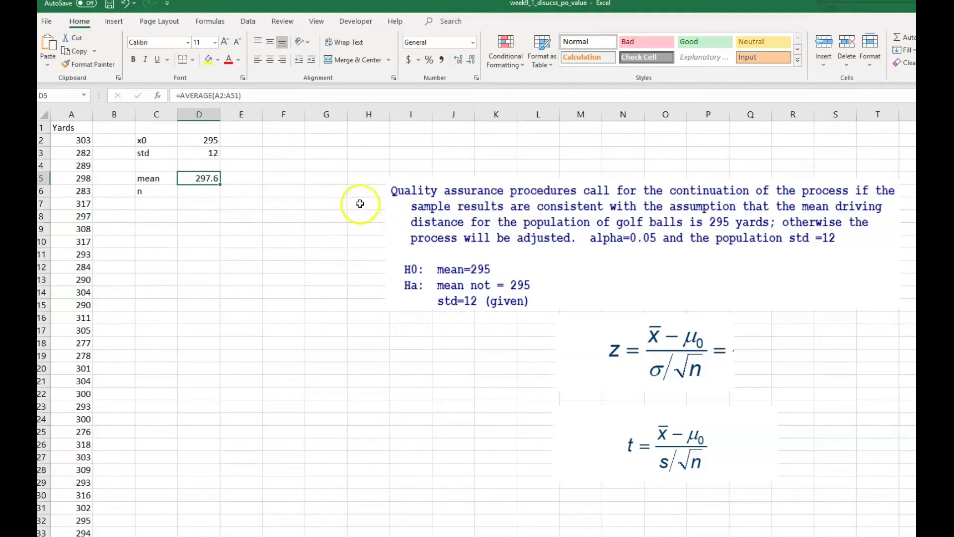
Step: Show the formula of the mean in D5 as text in E5 using FORMULATEXT
click(245, 179)
text(=sh)
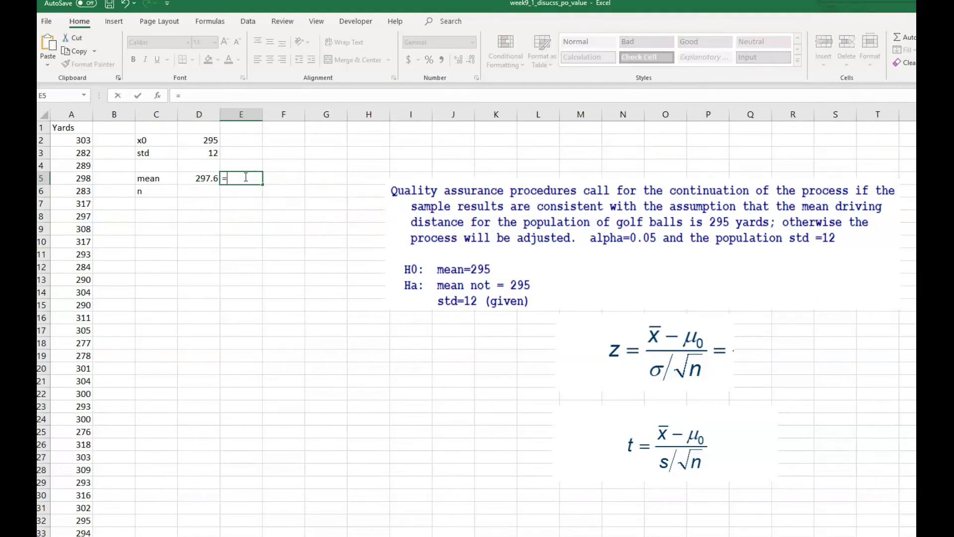
key(BackSpace)
key(BackSpace)
text(formula)
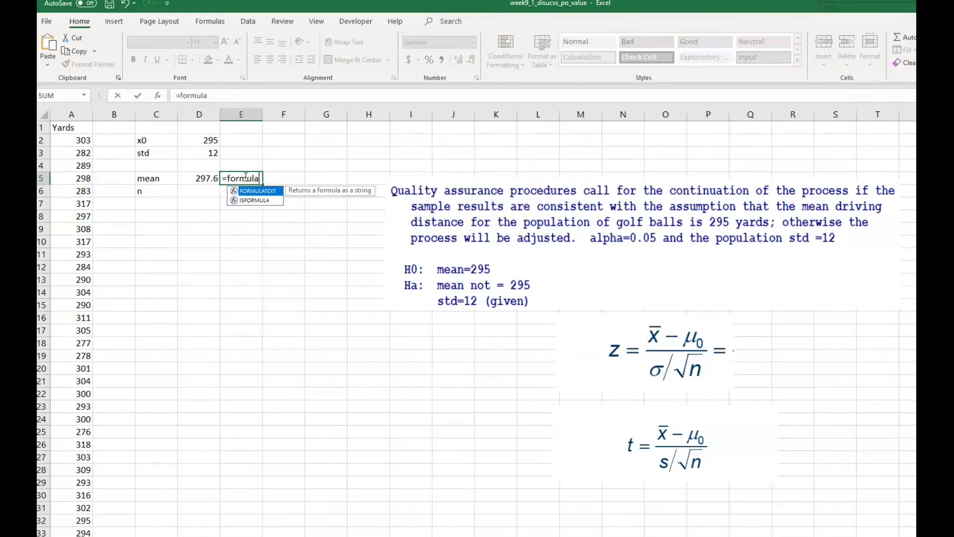
text(text()
click(198, 178)
key(Return)
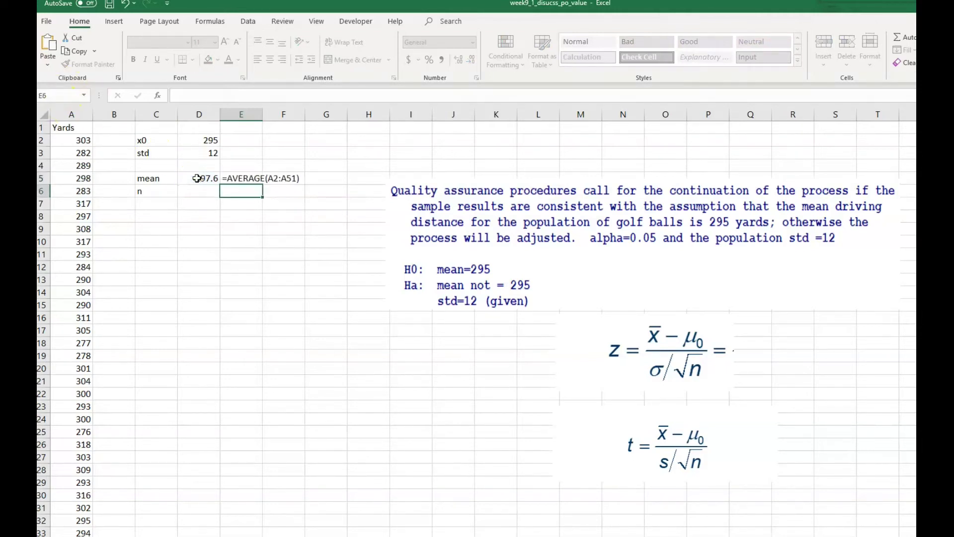
Step: Set the font size of the formula text in E5 to 24
click(243, 182)
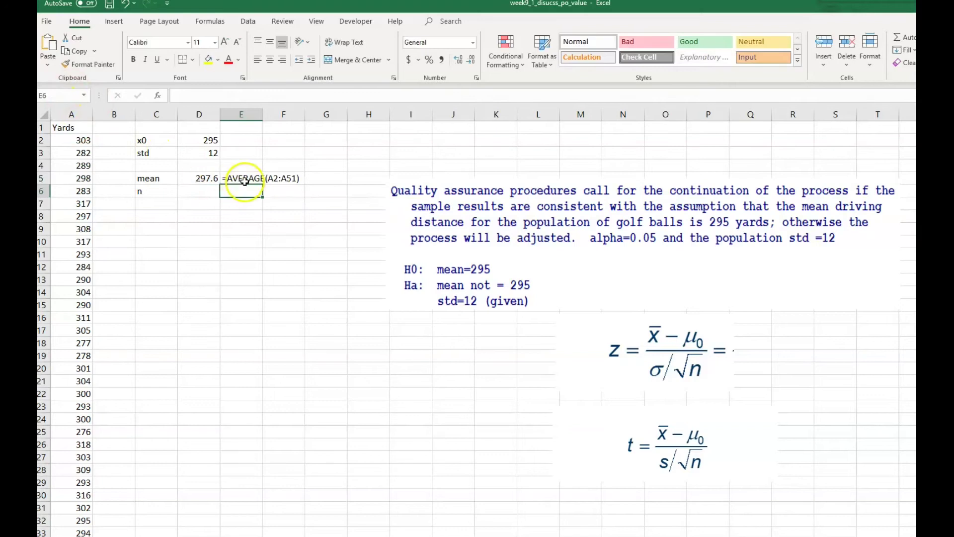
click(214, 43)
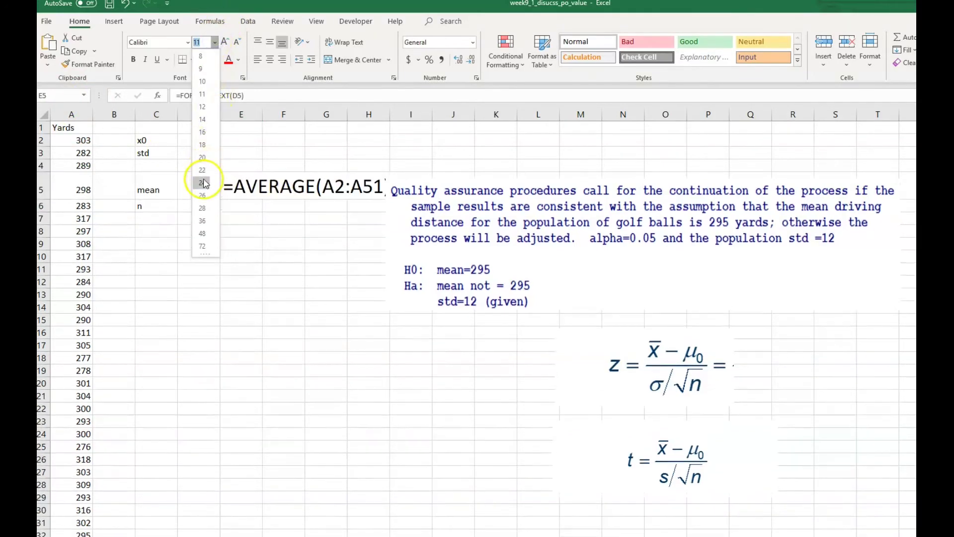
click(204, 183)
Step: Move the problem statement picture up and right and shrink it slightly to uncover the formula text in E5
drag(547, 220, 565, 189)
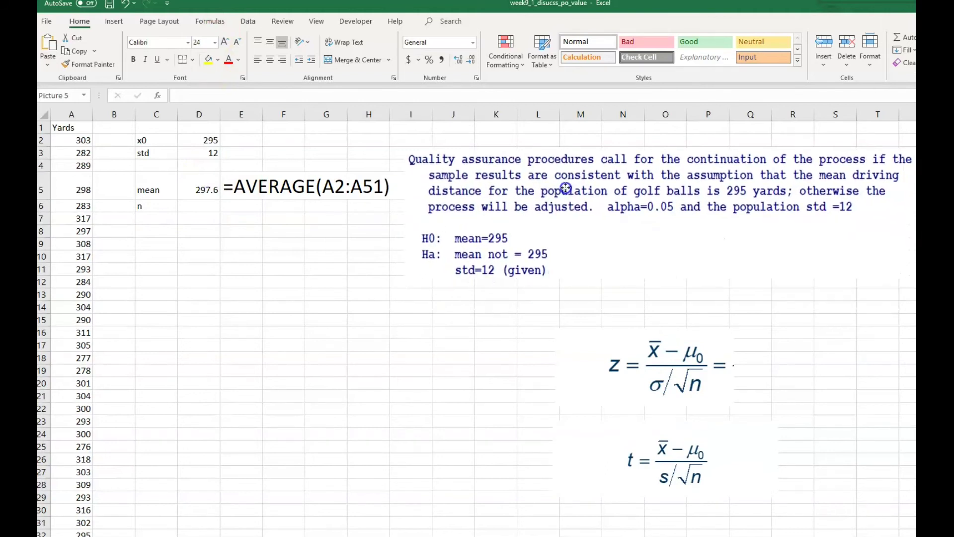
click(450, 157)
drag(404, 148, 415, 157)
drag(615, 232, 608, 227)
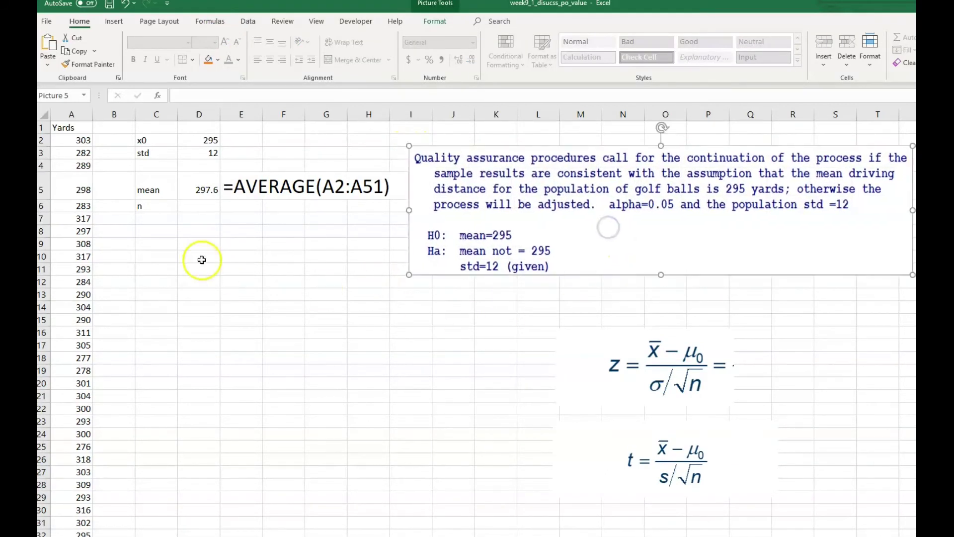
Step: Make the range in the D5 mean formula absolute, as =AVERAGE($A$2:$A$51)
click(207, 190)
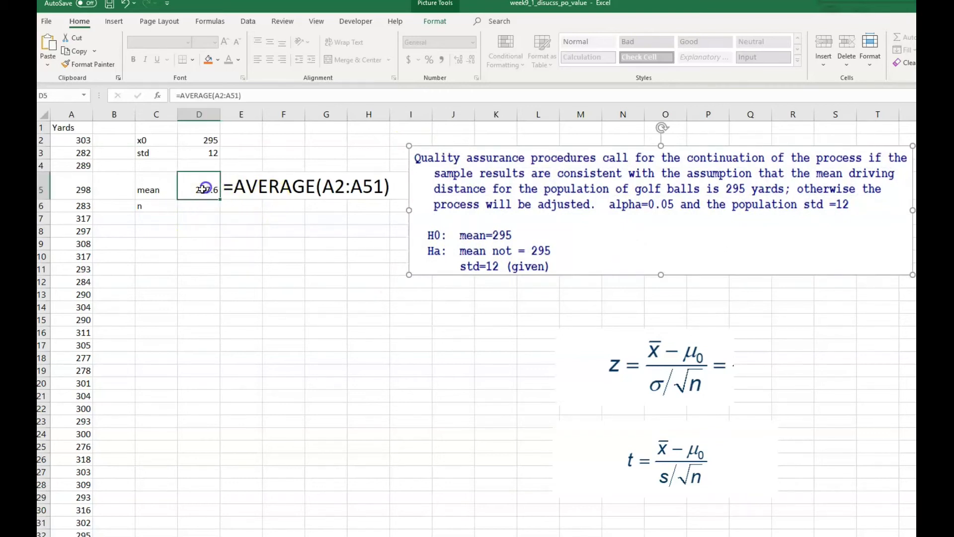
click(217, 95)
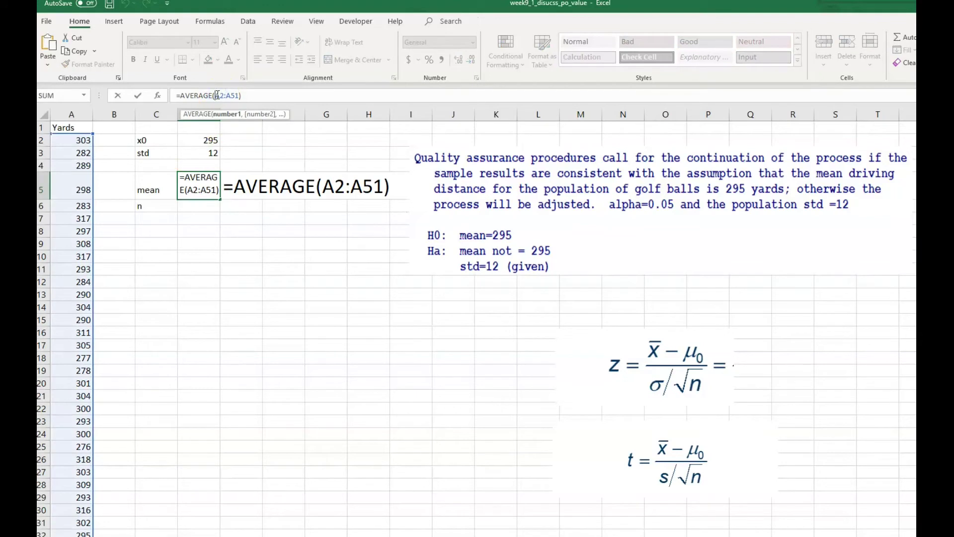
key(F4)
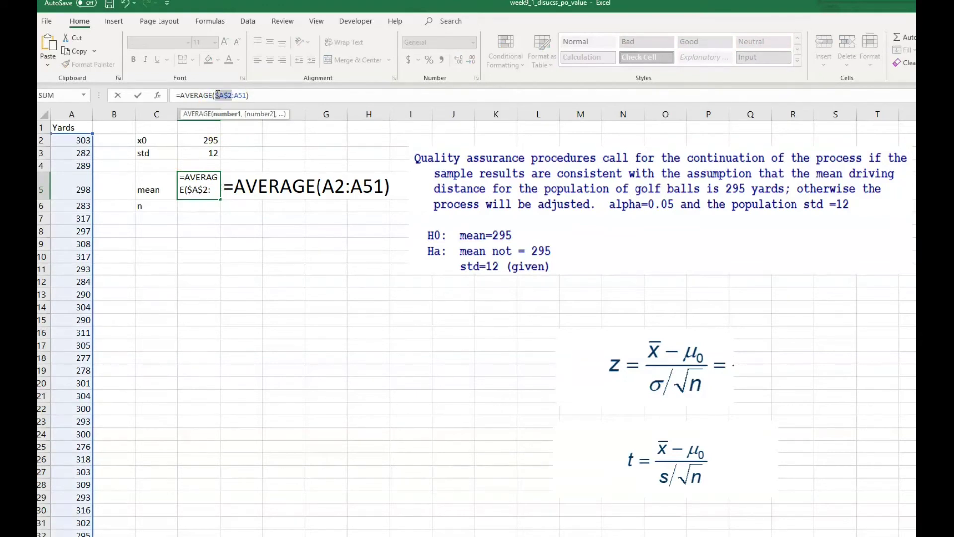
click(246, 95)
key(F4)
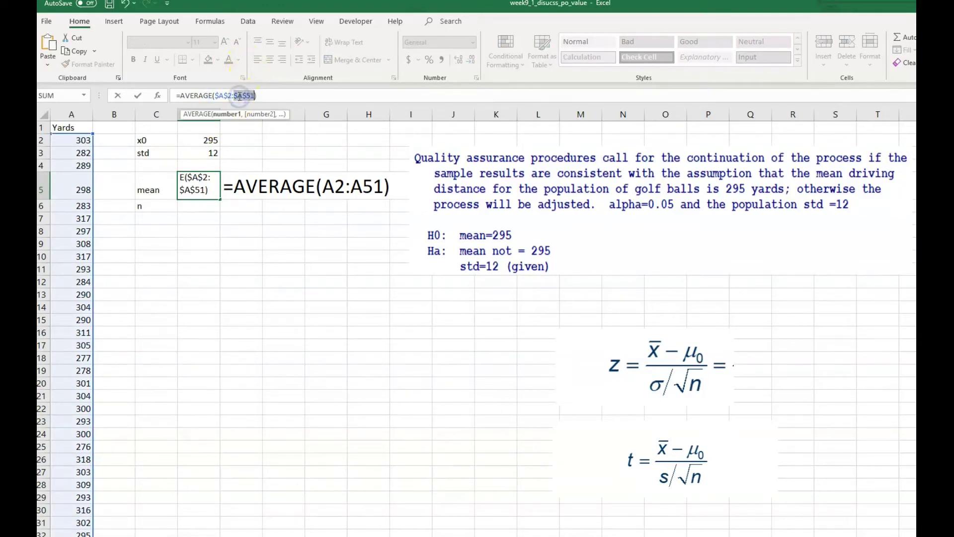
key(Return)
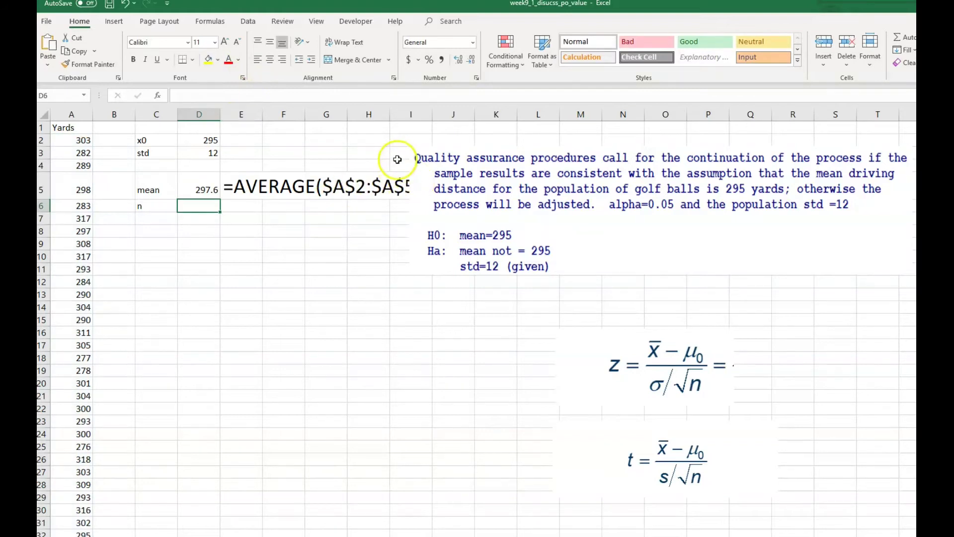
Step: Shrink the problem statement picture further and reposition it clear of the longer formula text in row 5
click(854, 183)
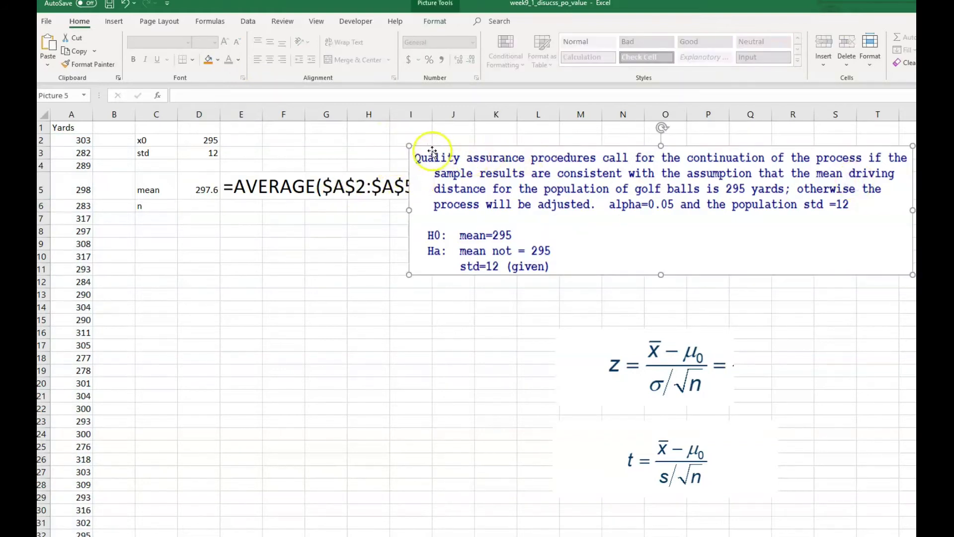
drag(437, 159, 481, 168)
drag(692, 240, 662, 200)
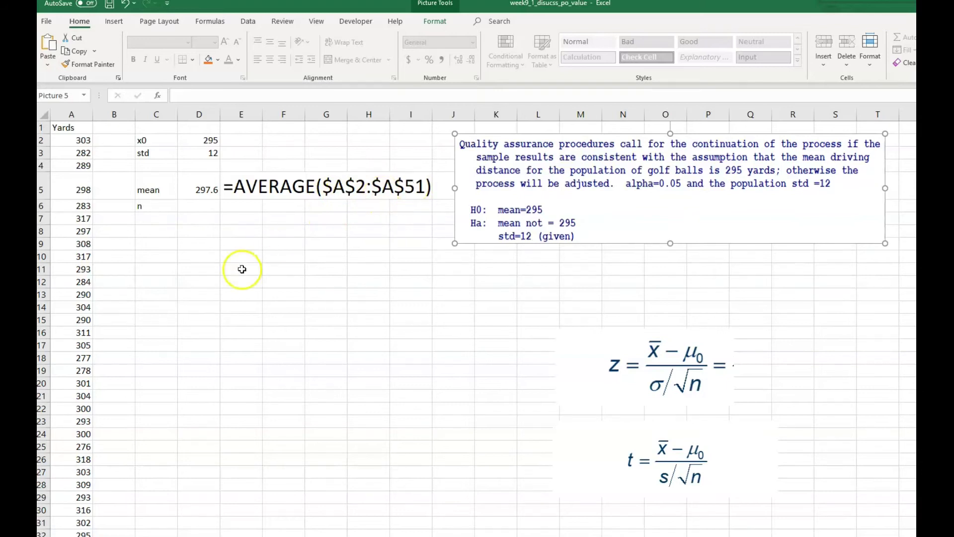
Step: Copy the mean formula and its formula text from D5:E5 down to row 6
click(208, 190)
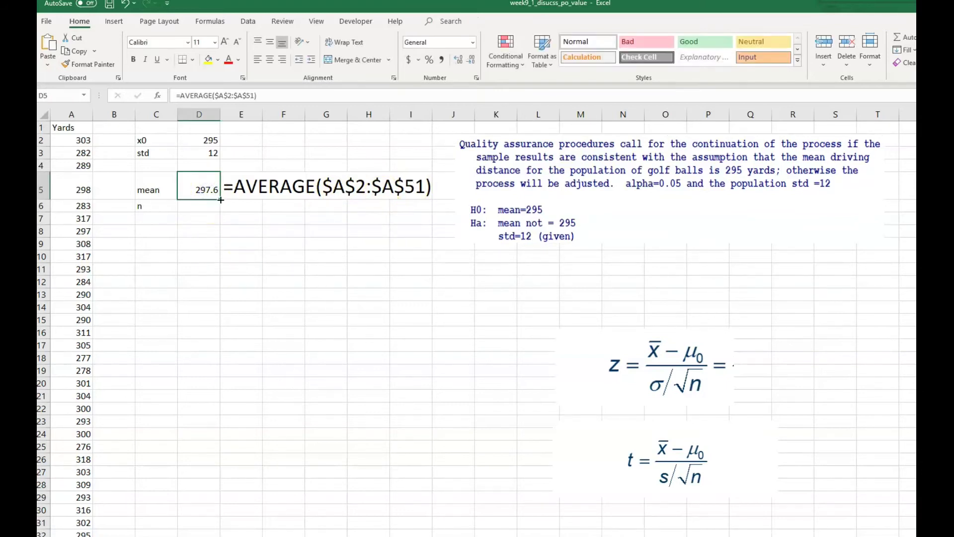
drag(219, 208, 265, 217)
click(260, 197)
Step: Change the copied formula in D6 to =COUNT($A$2:$A$51) for the sample size
click(204, 216)
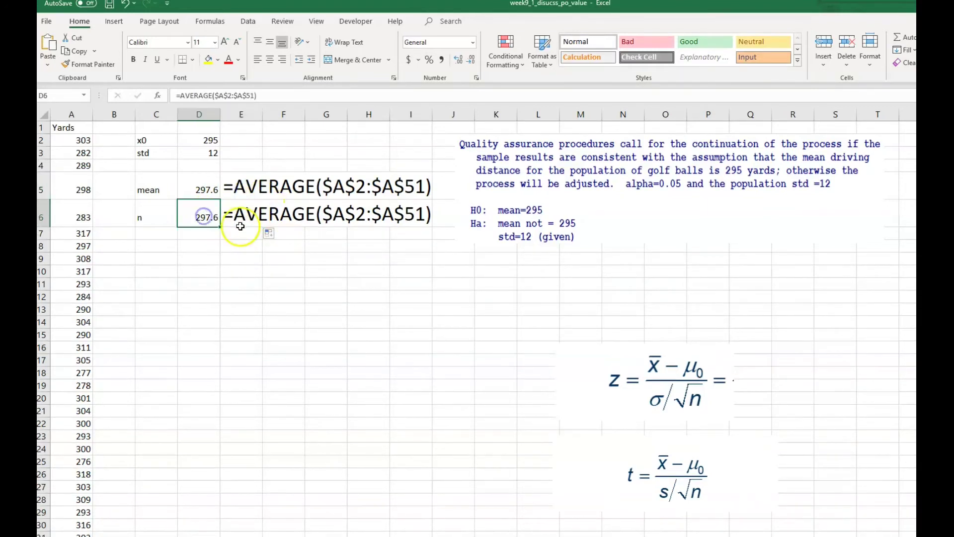
click(182, 95)
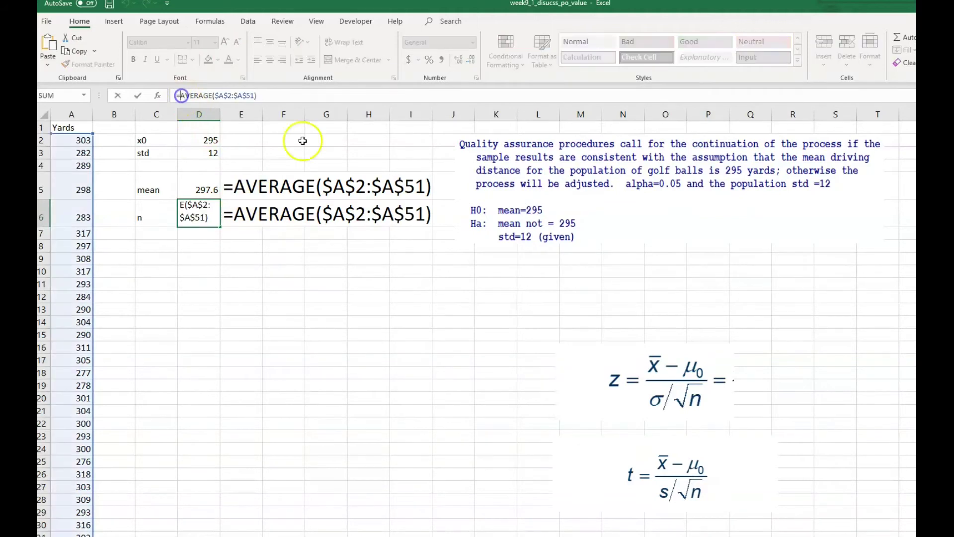
text(count)
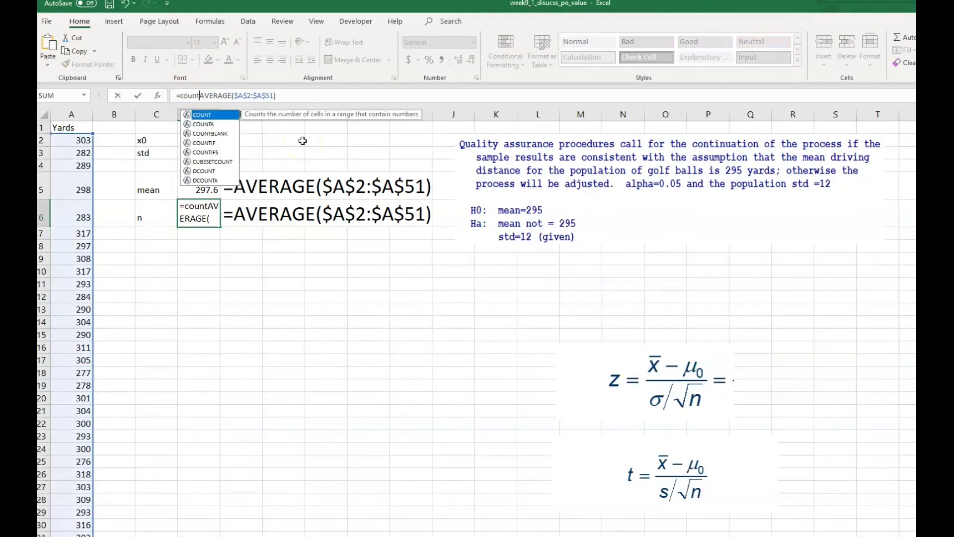
key(Delete)
key(Delete)
key(Delete)
key(Delete)
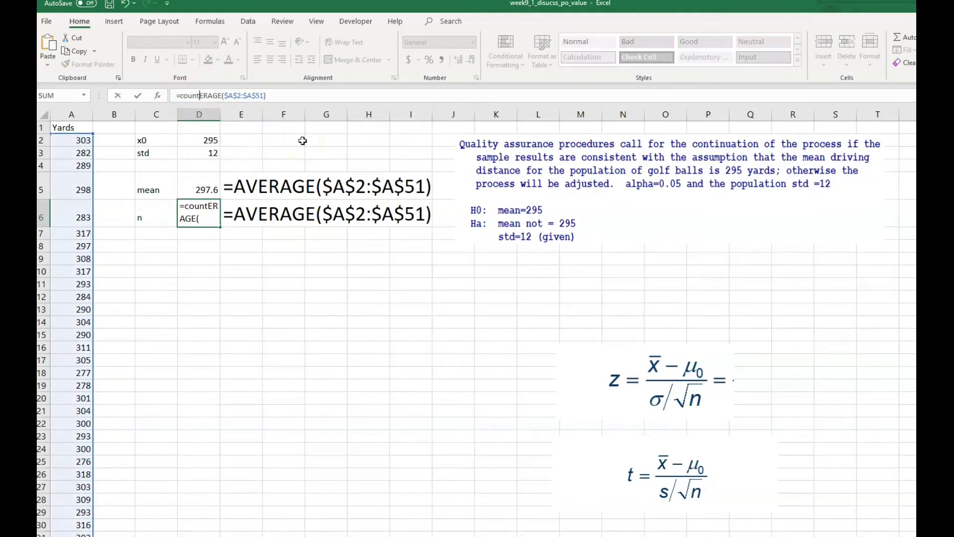
key(Delete)
key(Delete)
key(Delete)
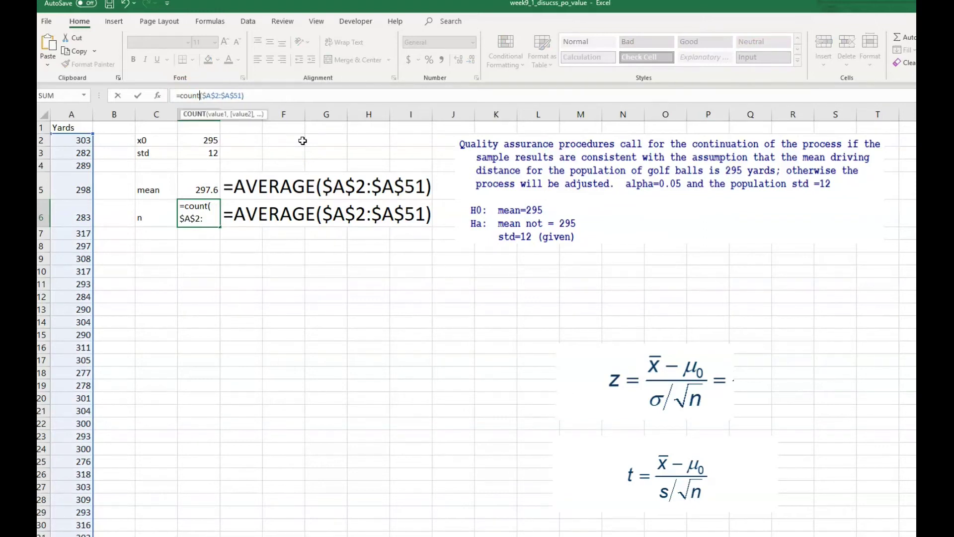
key(Return)
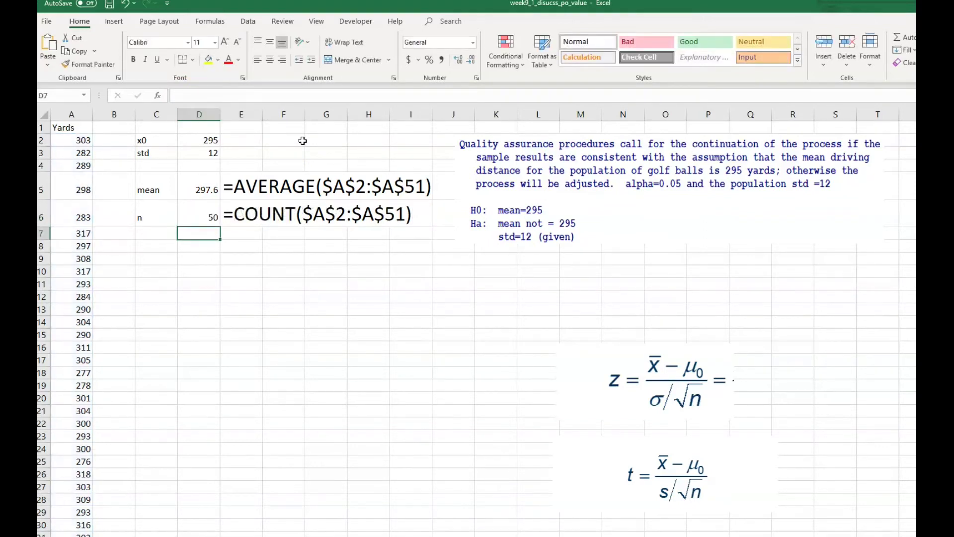
Step: Add the label alpha in C4 with the significance level 0.05 in D4
click(168, 166)
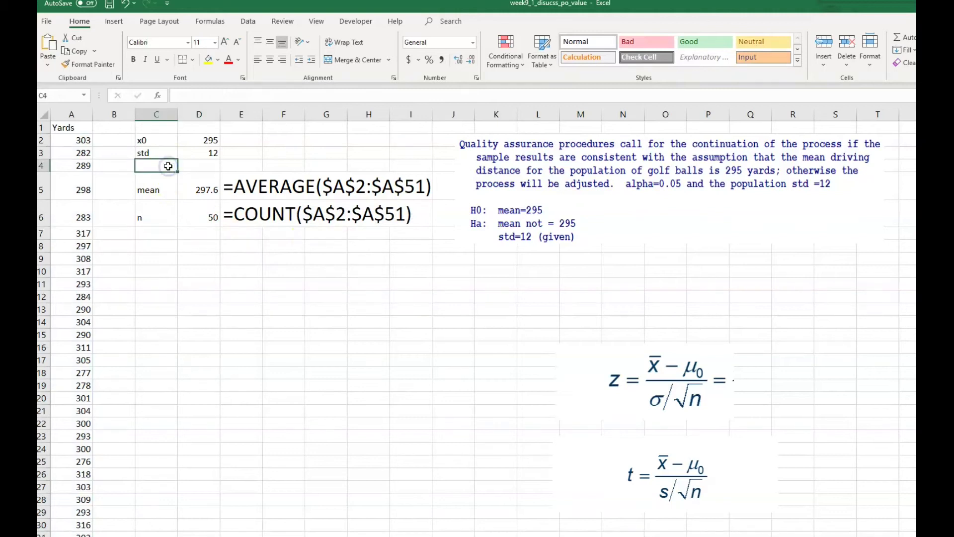
text(a)
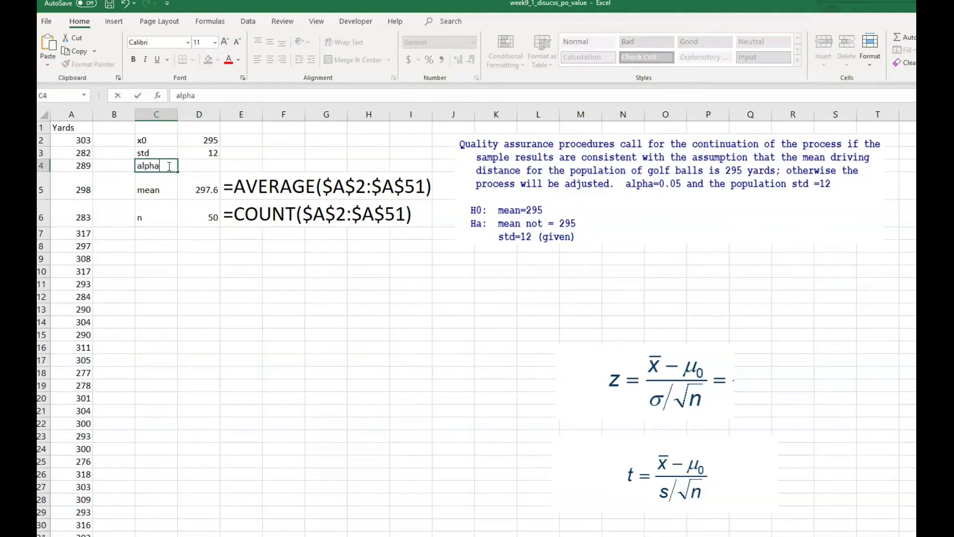
text(lpha)
key(Tab)
text(0)
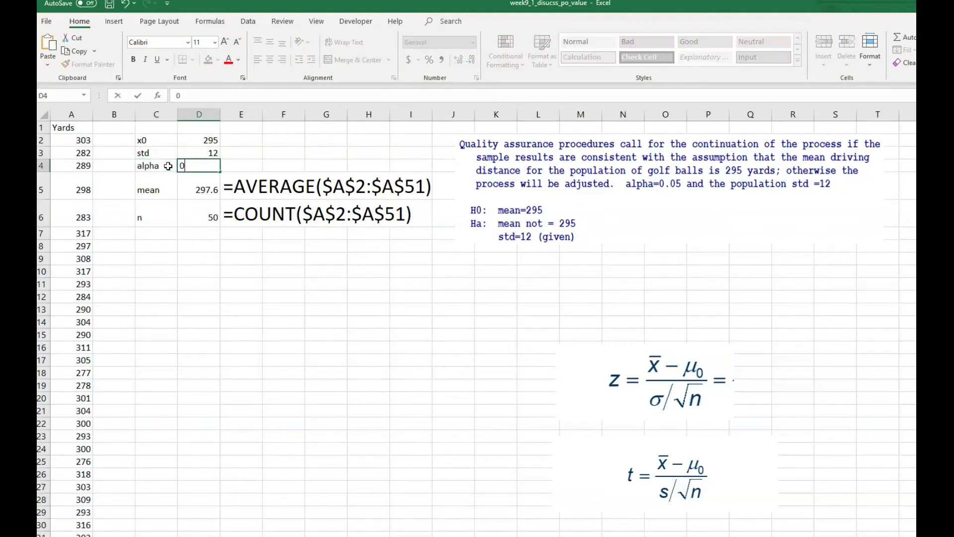
key(Down)
key(Down)
key(Down)
key(Down)
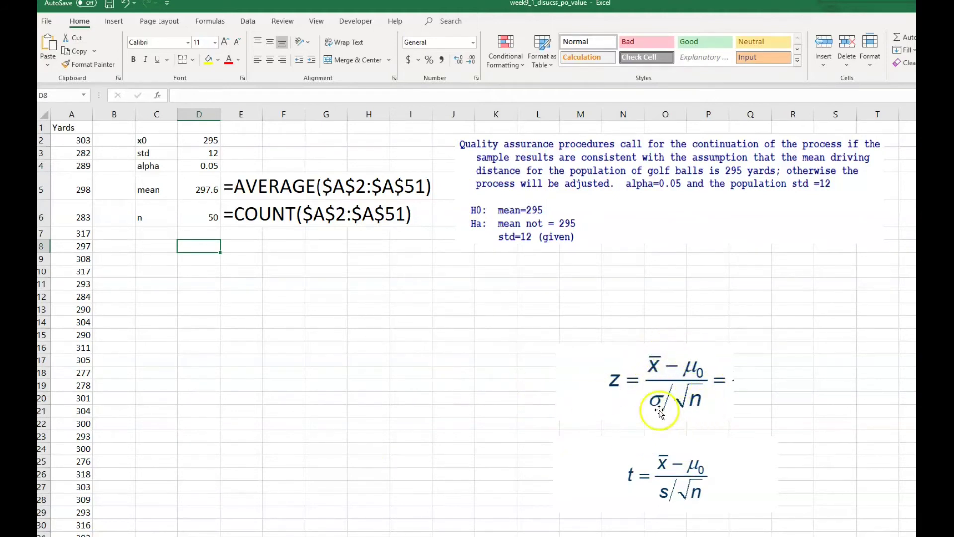
Step: Add the label a in C8 for the numerator of the z statistic
click(158, 247)
text(a)
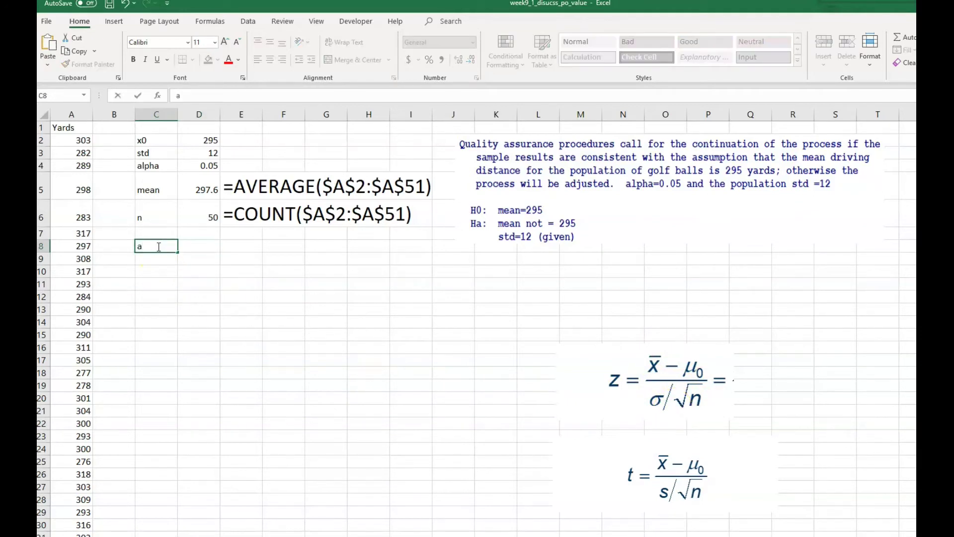
key(Tab)
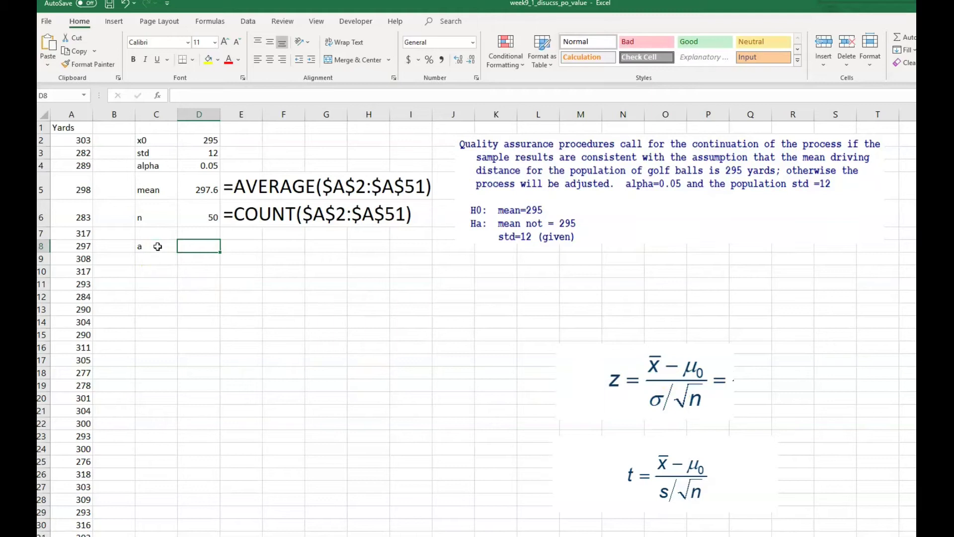
Step: Try to compute the z numerator in D8 with the formula -D5-D2
text(-)
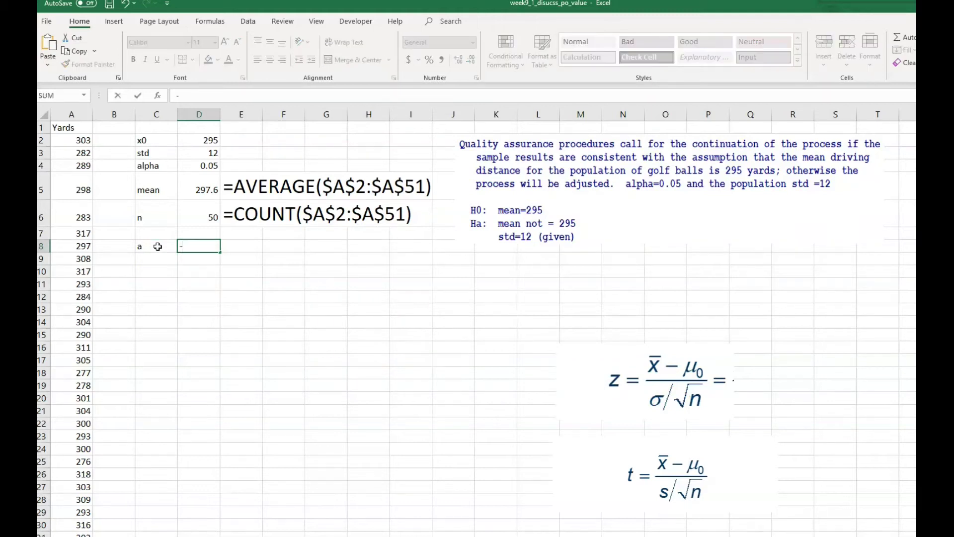
click(190, 192)
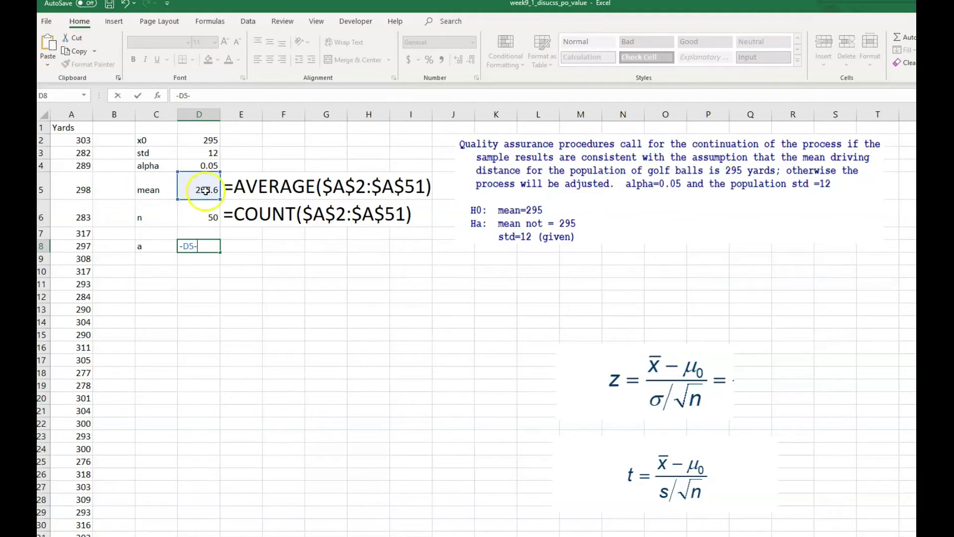
click(203, 140)
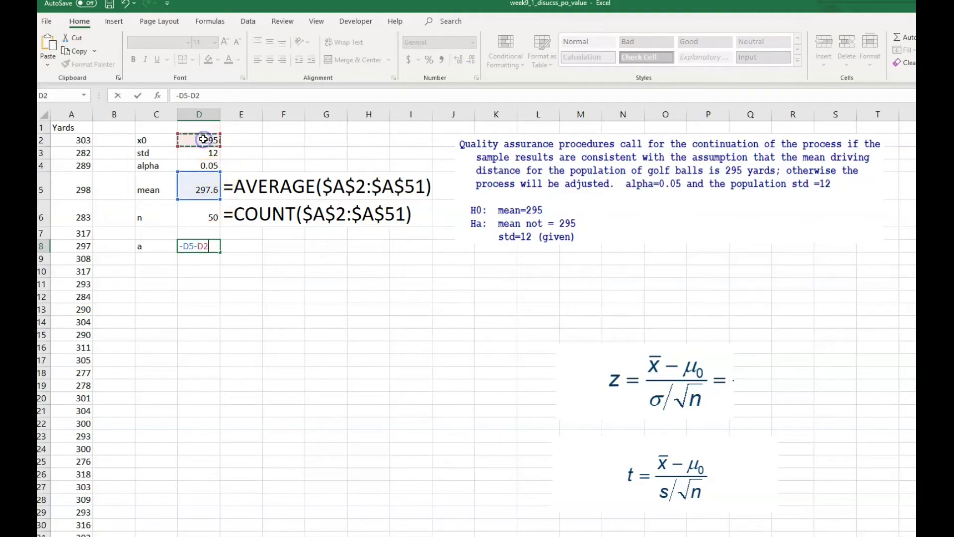
key(Return)
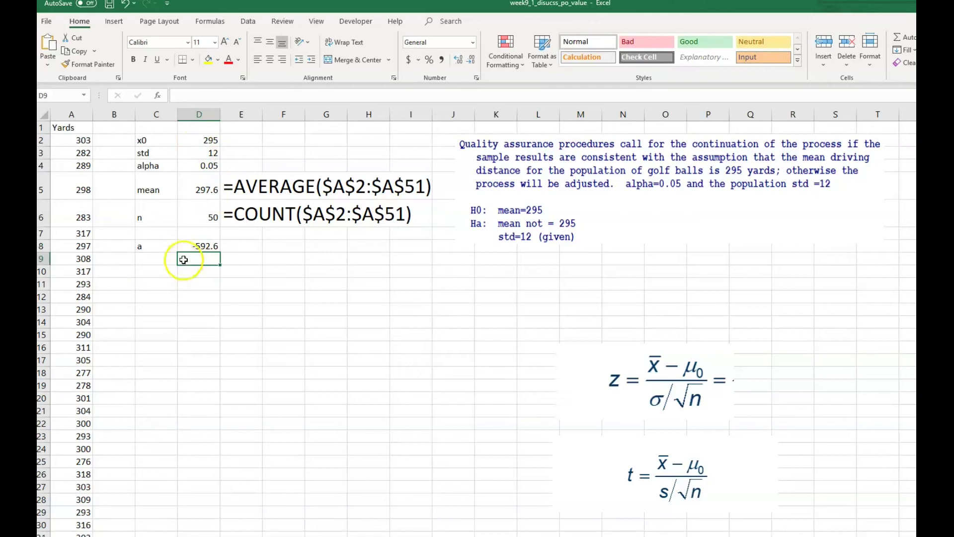
Step: Compute the z numerator in D8 as the sample mean minus x0 with =D5-D2
click(196, 246)
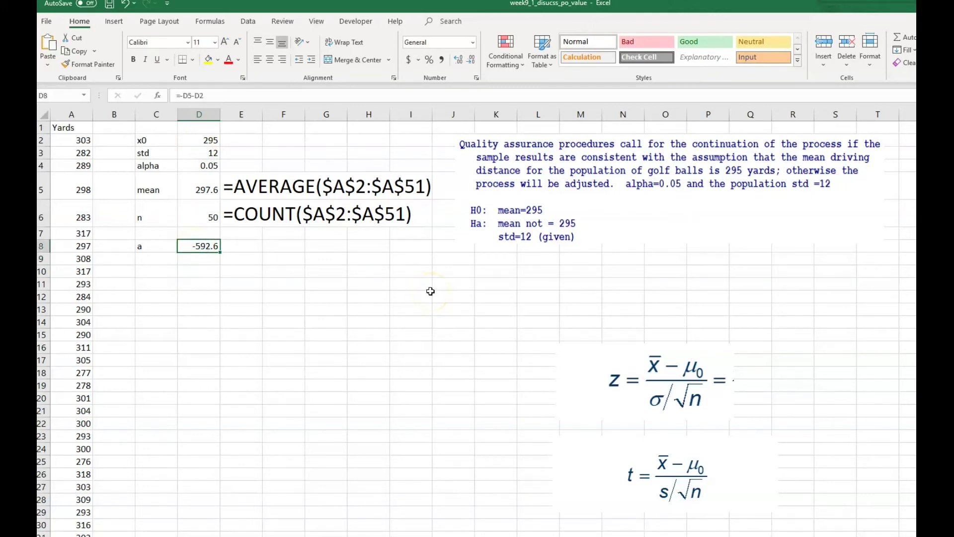
text(=)
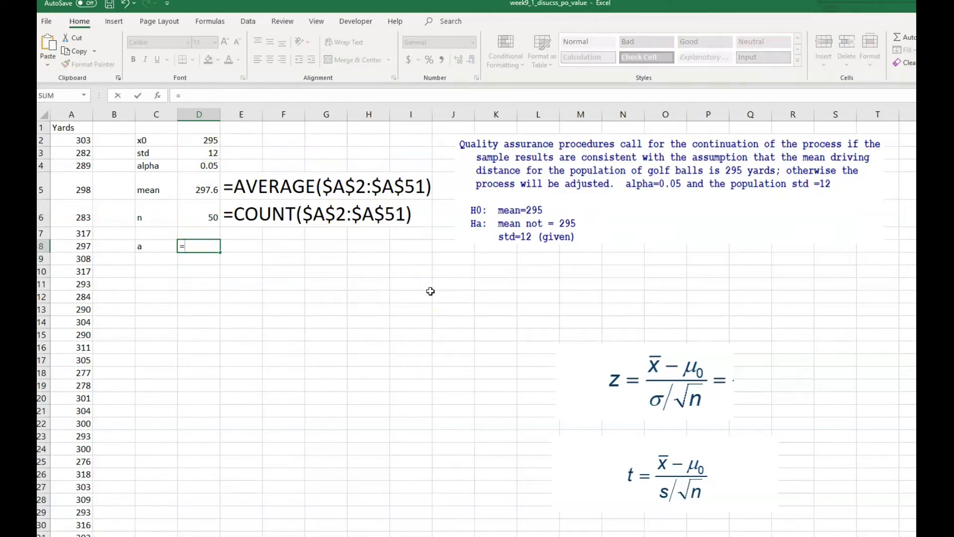
click(206, 188)
text(-)
click(207, 141)
key(Return)
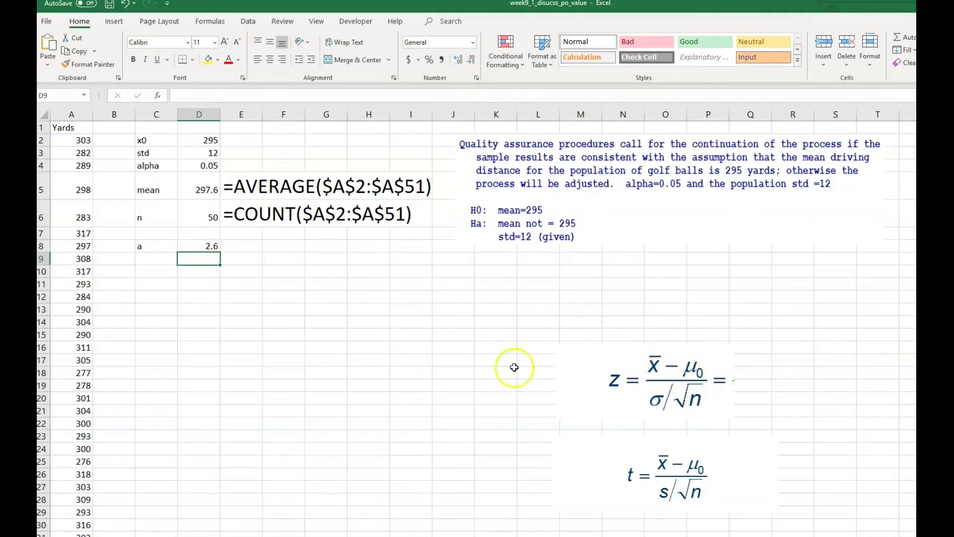
click(150, 257)
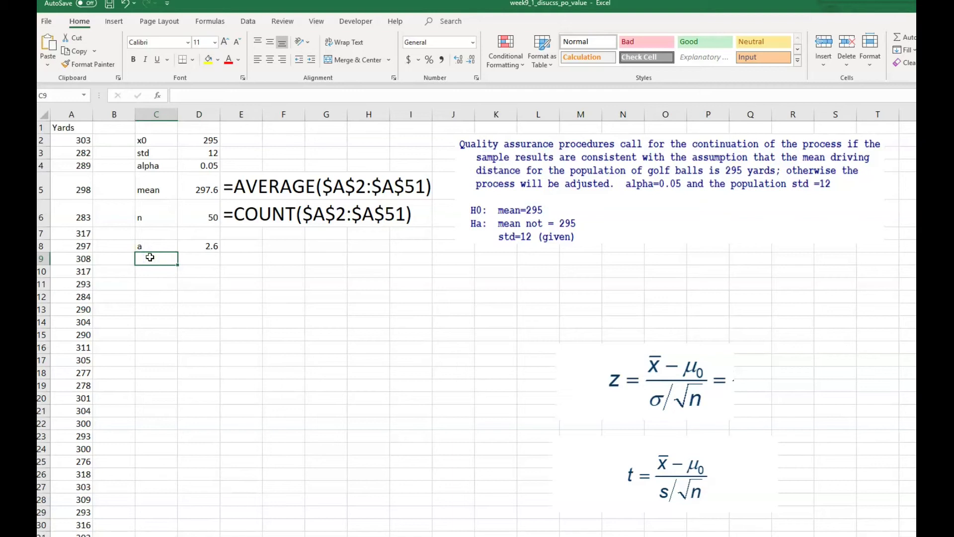
Step: Add the label b (stdErr) in C9 and compute the standard error in D9 with =D3/SQRT(D6)
text(b (stdErr)
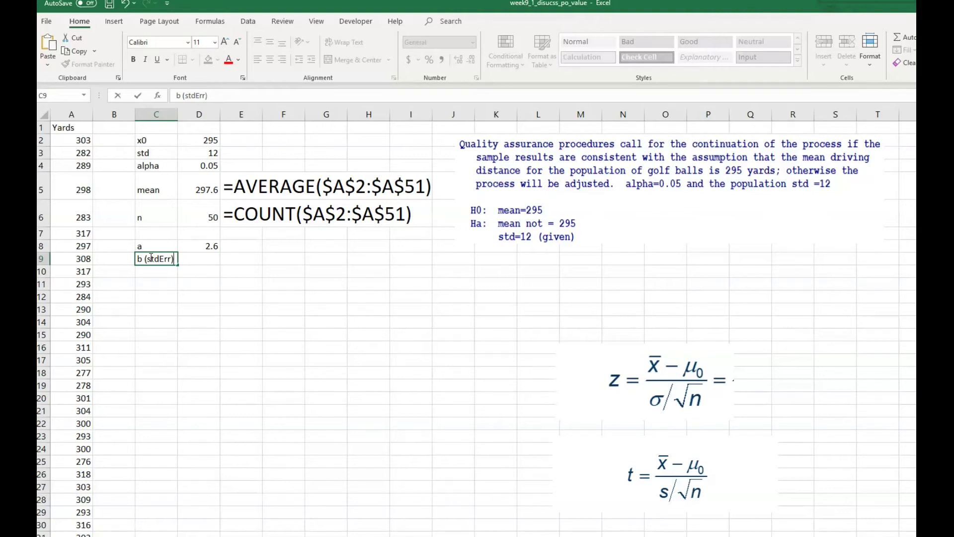
key(Tab)
text(=)
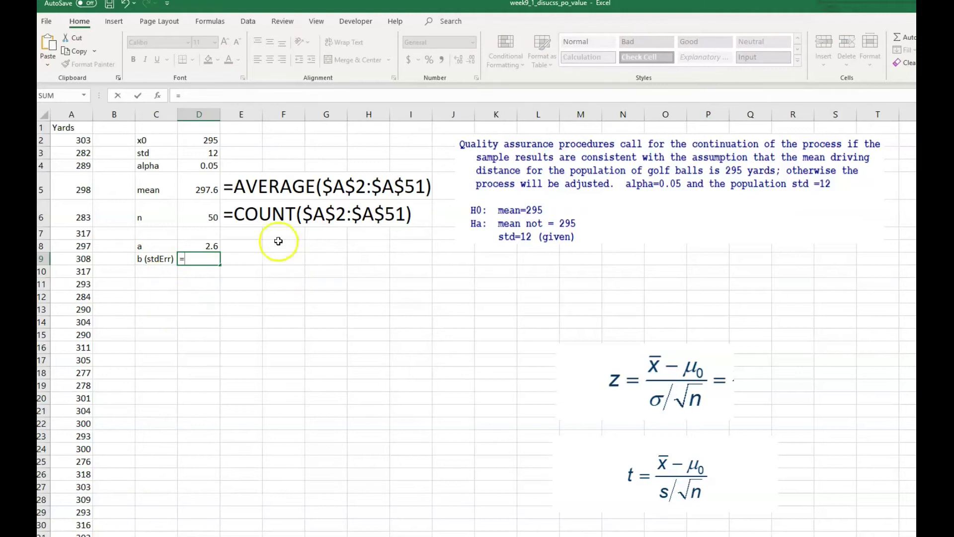
click(205, 154)
text(/sqrt)
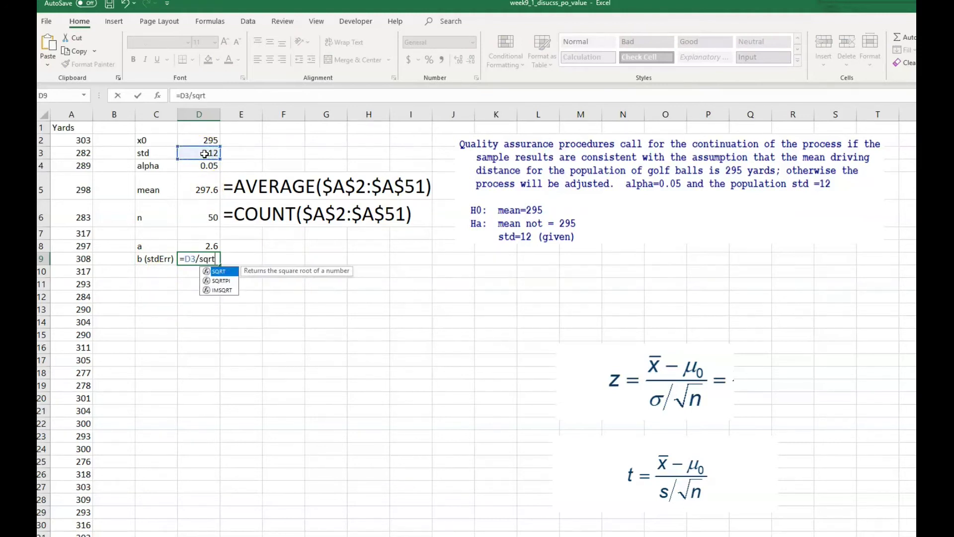
text(()
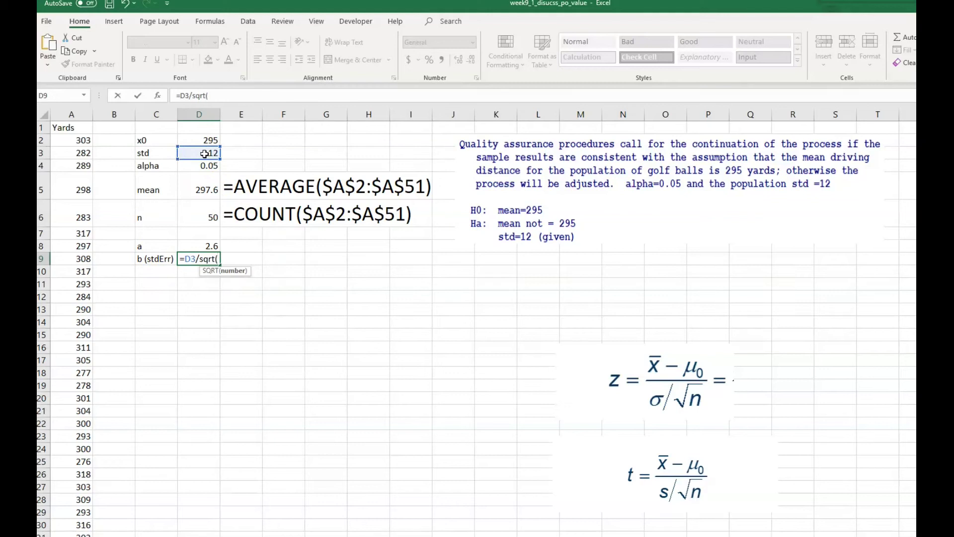
click(207, 214)
text())
key(Return)
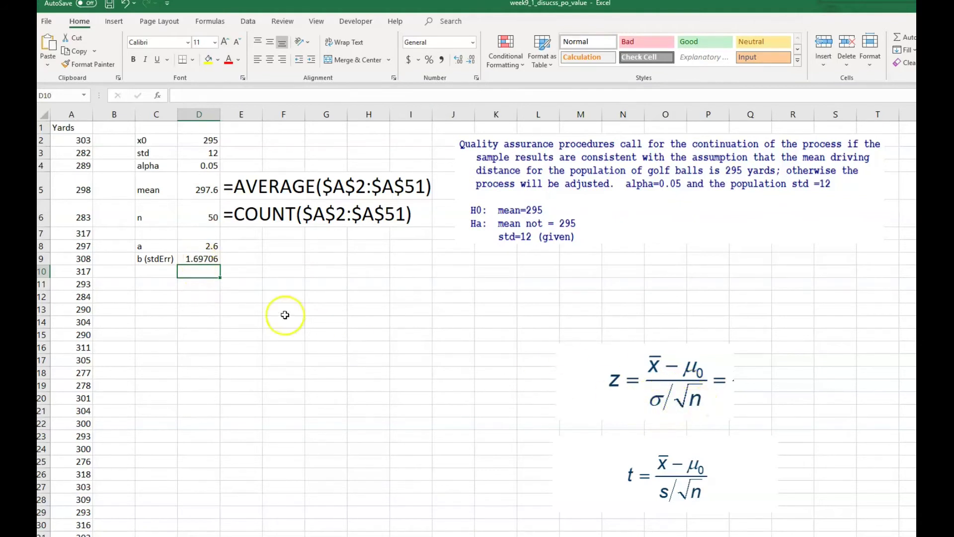
Step: Copy the FORMULATEXT formula from E6 into E8:E9, pasting formulas only, to display the D8 and D9 formulas
click(242, 213)
right_click(242, 212)
click(264, 231)
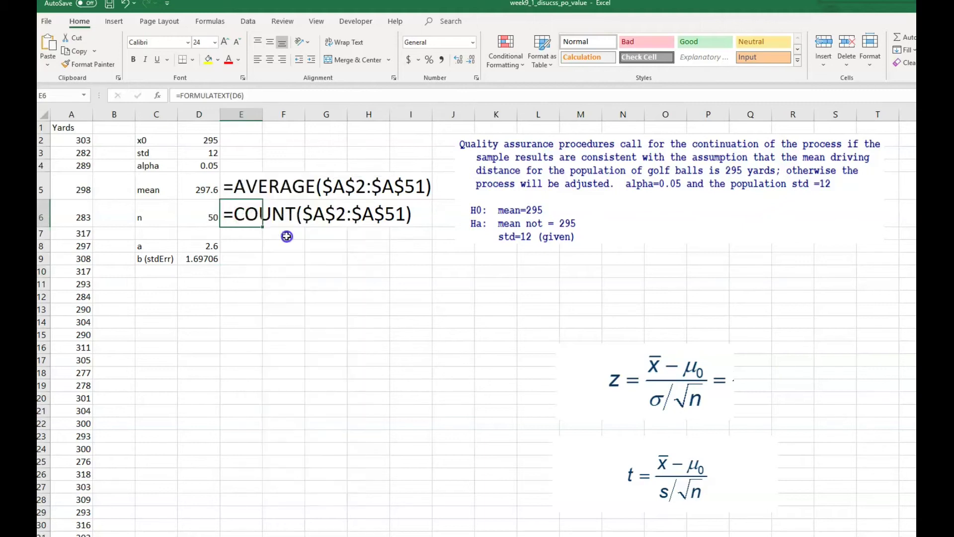
drag(247, 246, 252, 257)
right_click(252, 257)
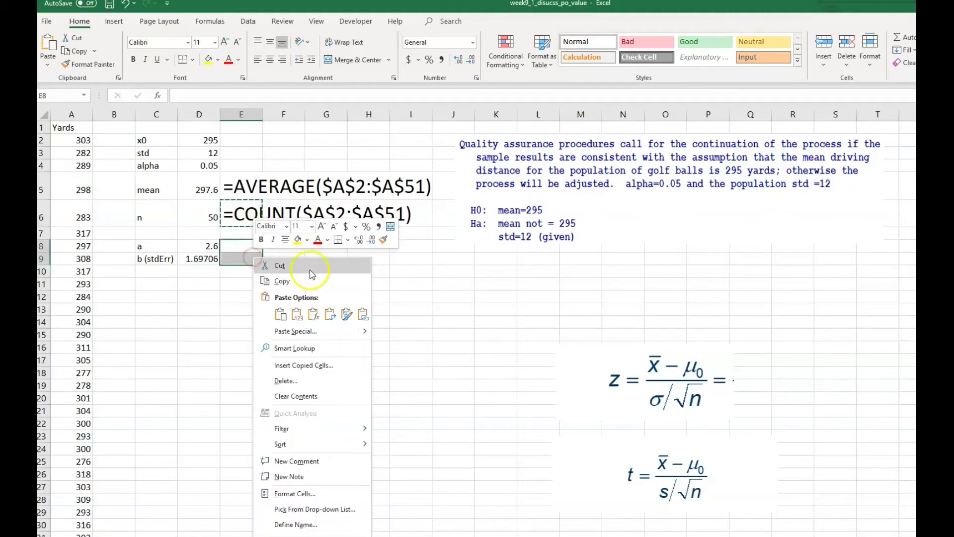
click(309, 310)
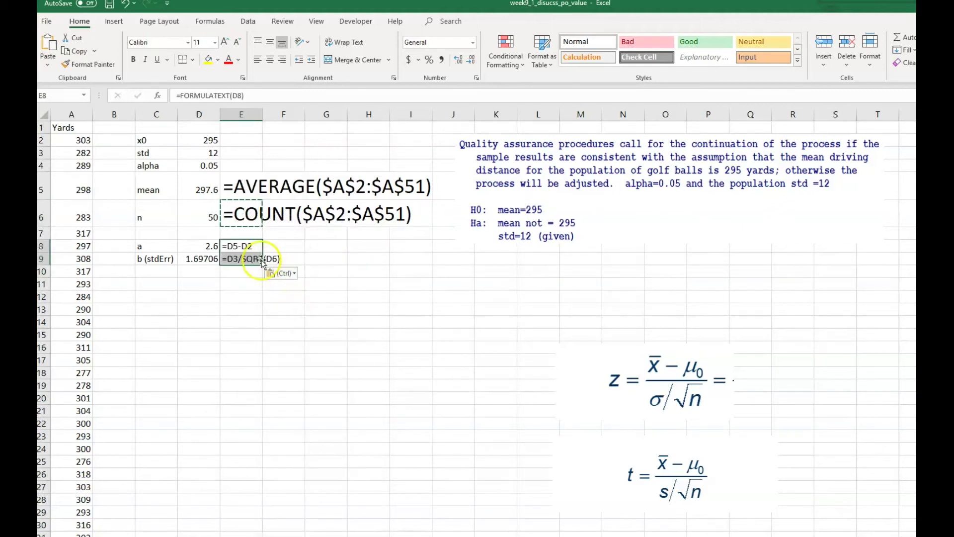
Step: Enlarge the formula text in E8:E9 to font size 20
click(215, 42)
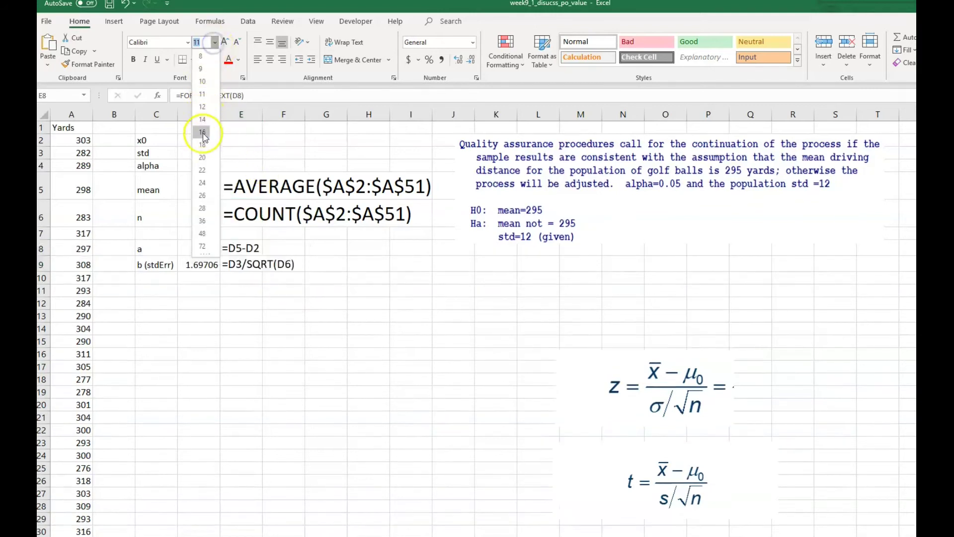
click(202, 144)
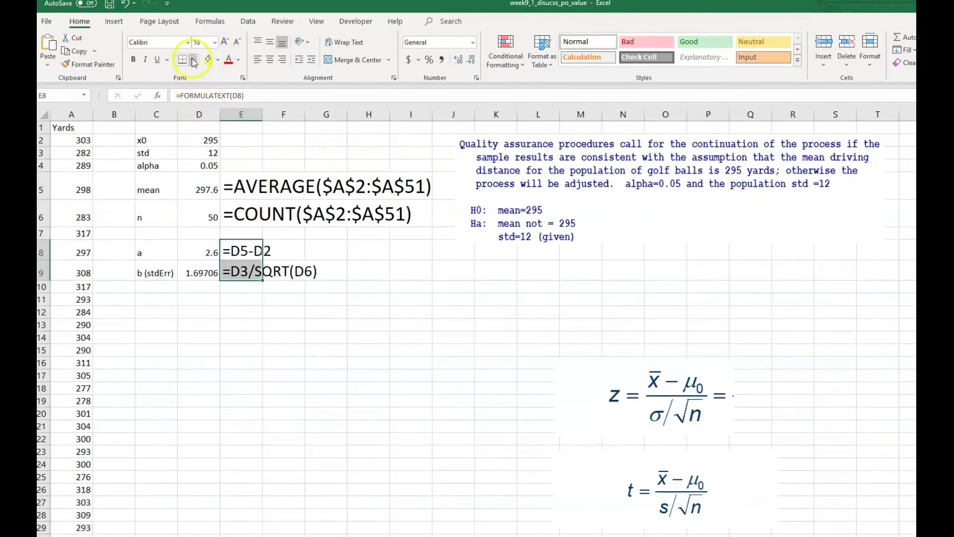
click(215, 43)
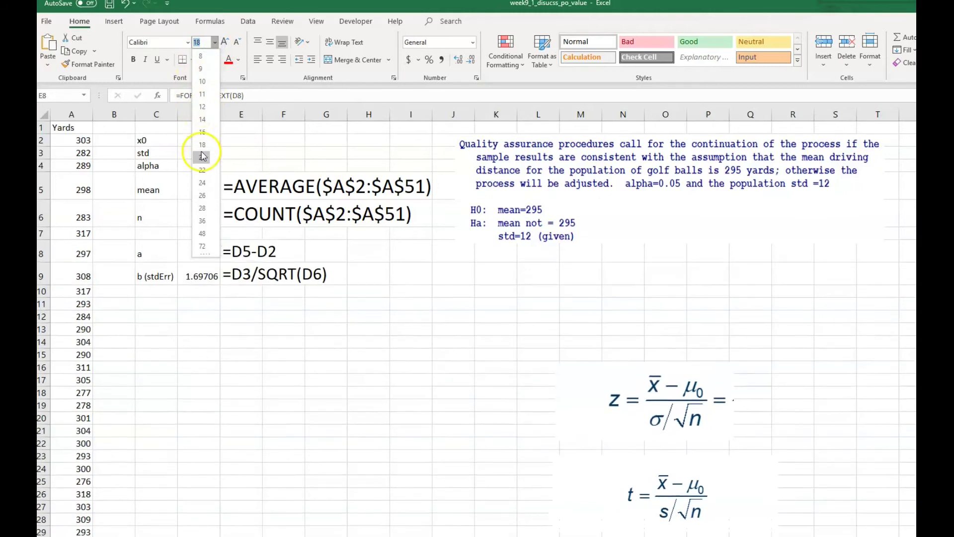
click(202, 157)
click(302, 339)
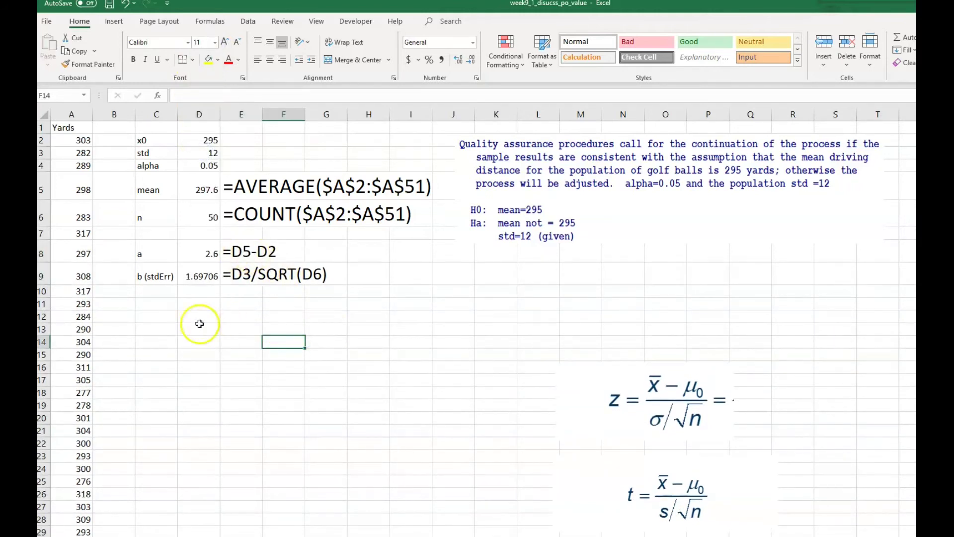
Step: Add the label z in C11 and compute the z statistic in D11 with =D8/D9
click(155, 305)
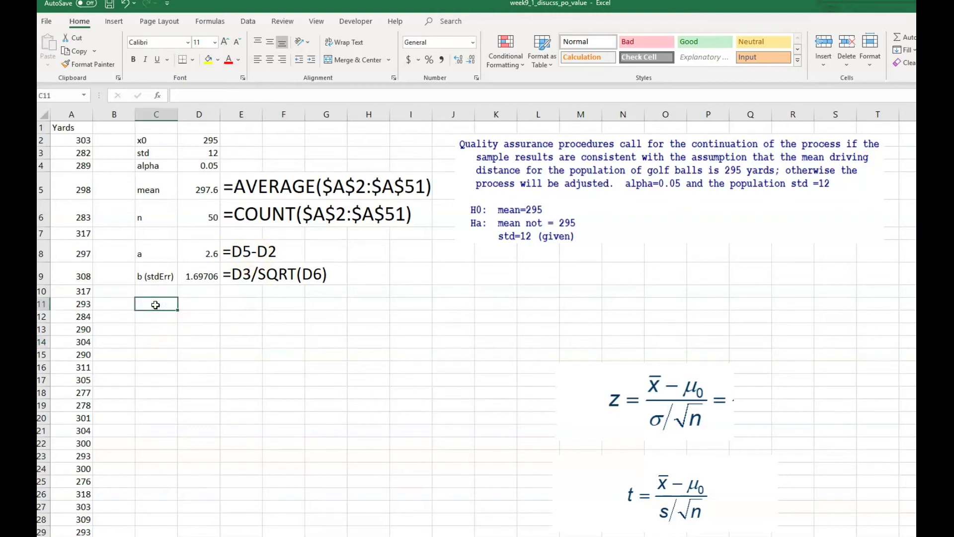
text(z)
key(Tab)
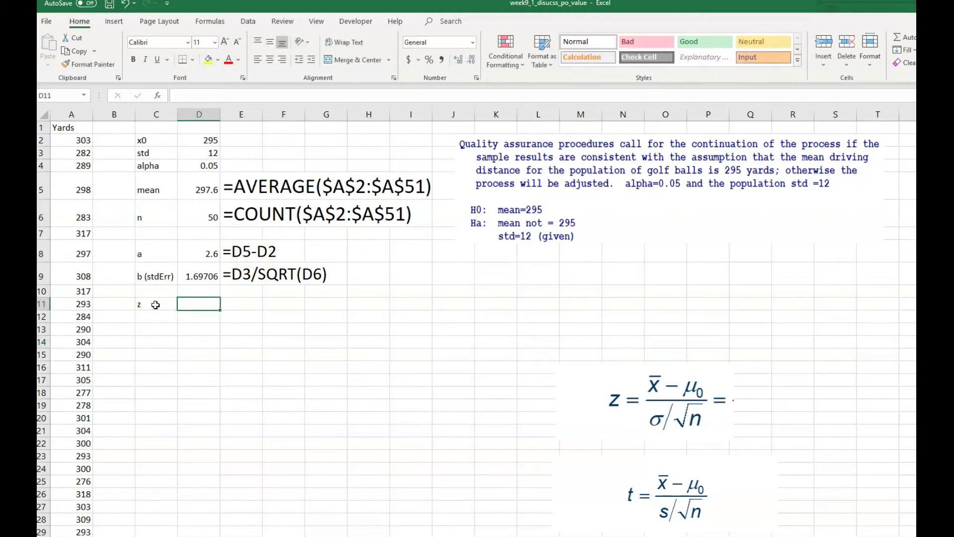
text(=)
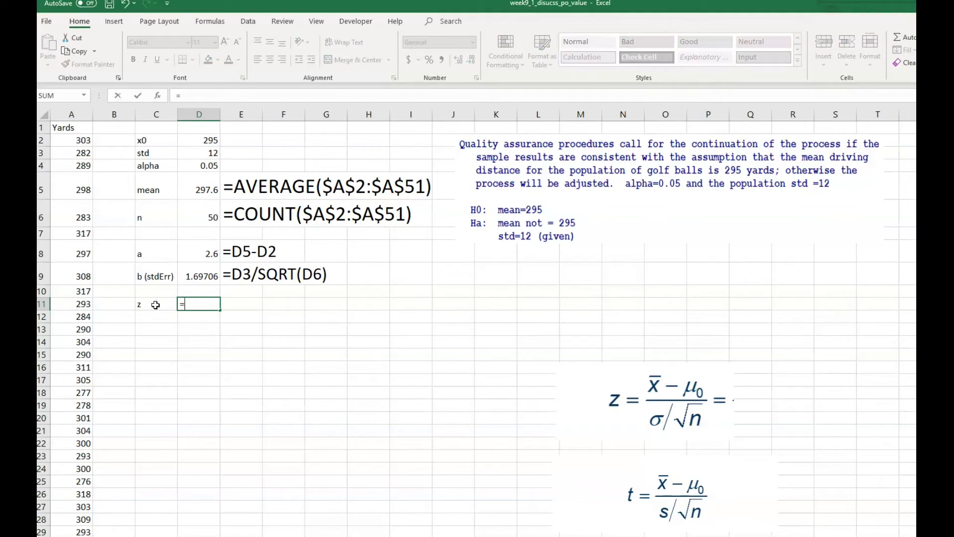
click(194, 253)
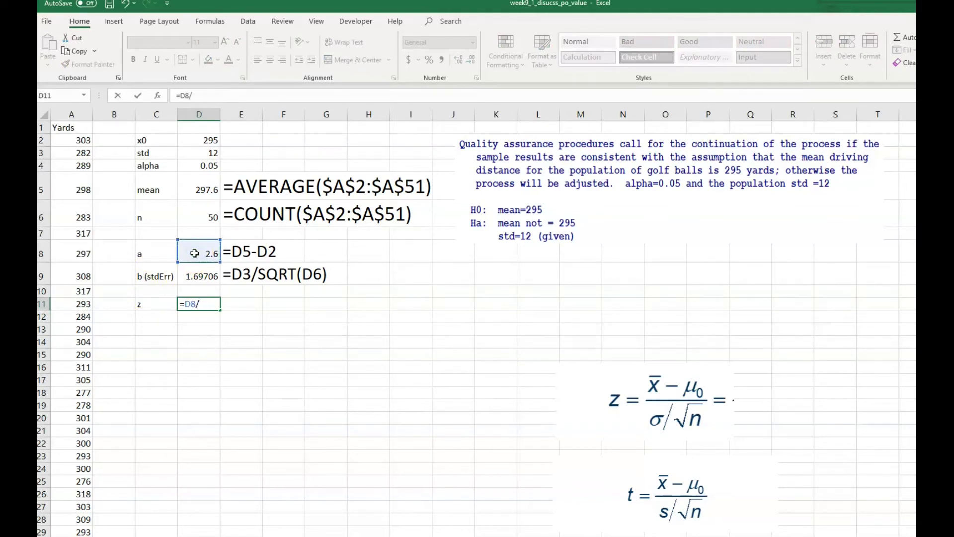
text(/)
click(197, 273)
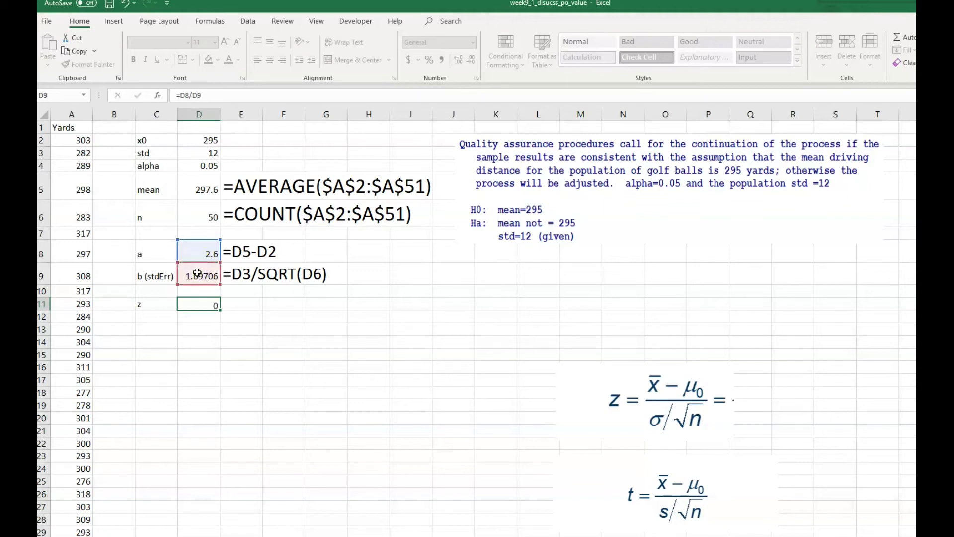
key(Return)
Step: Add the label abs(z) in C12 and compute the absolute z value in D12 with =ABS(D11)
click(159, 317)
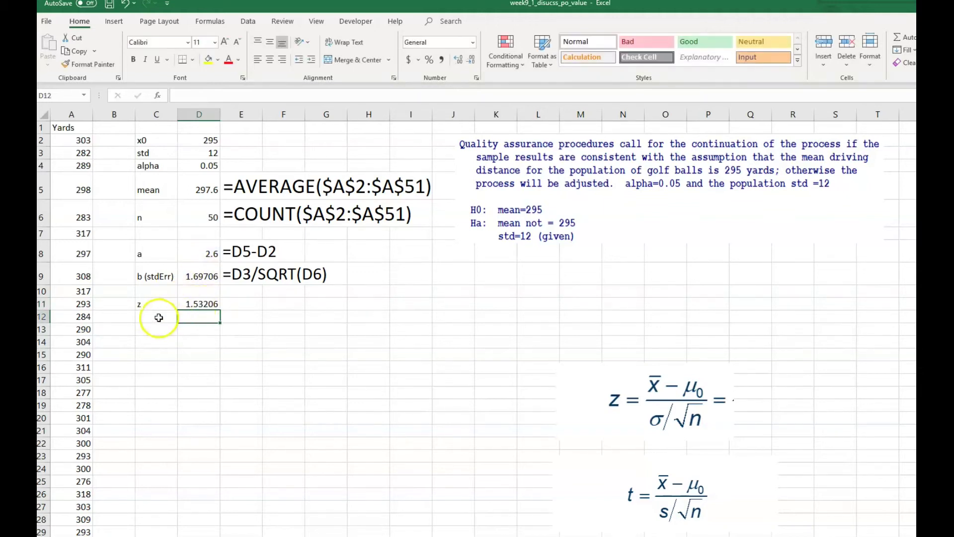
text(abs()
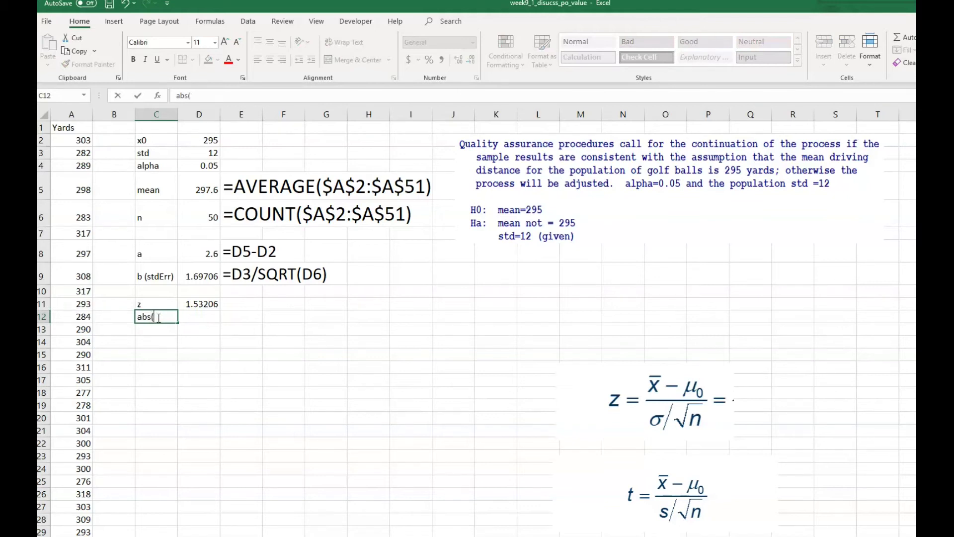
text(z))
key(Return)
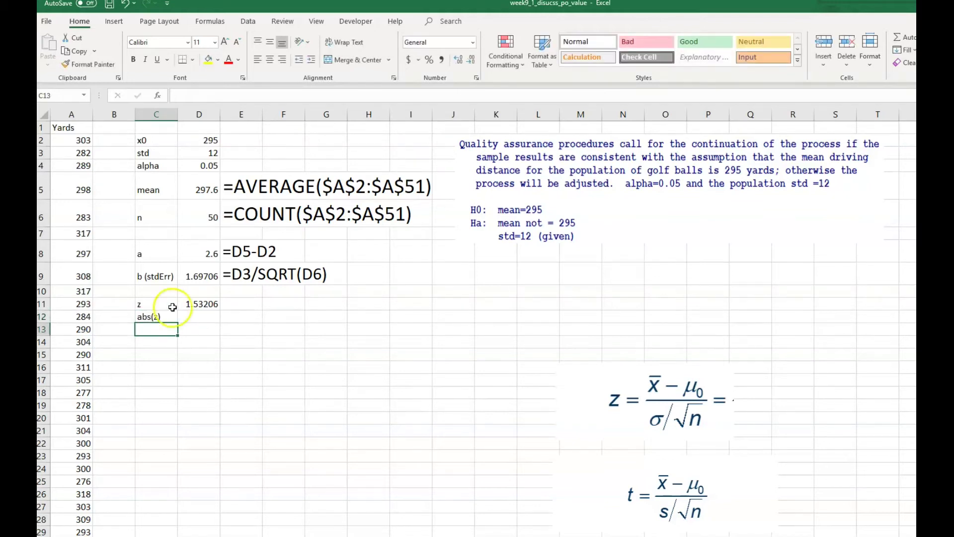
click(199, 316)
text(=a)
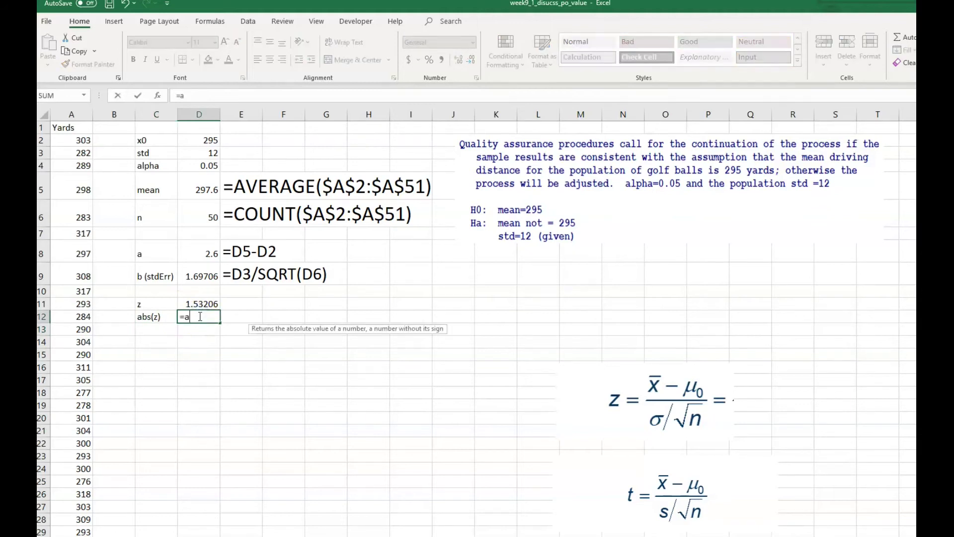
text(bs()
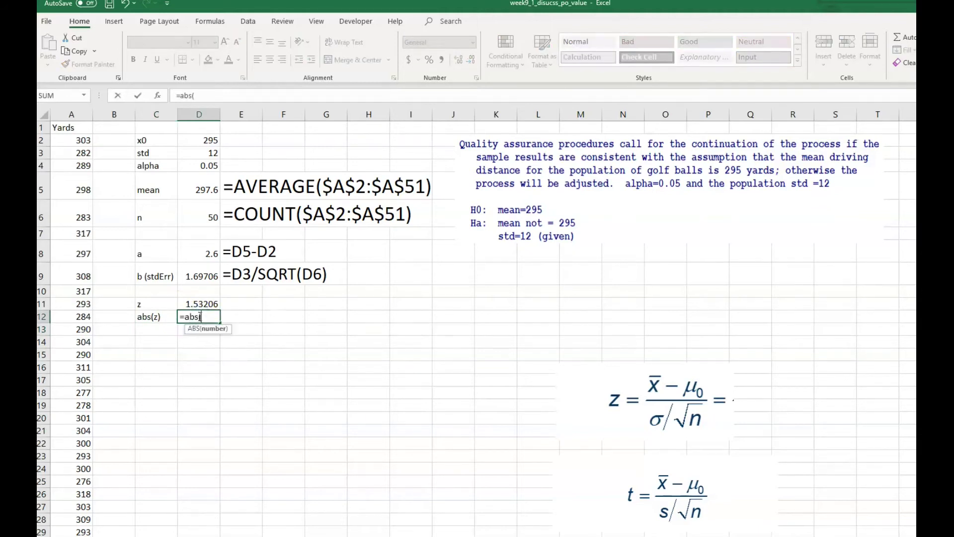
click(203, 304)
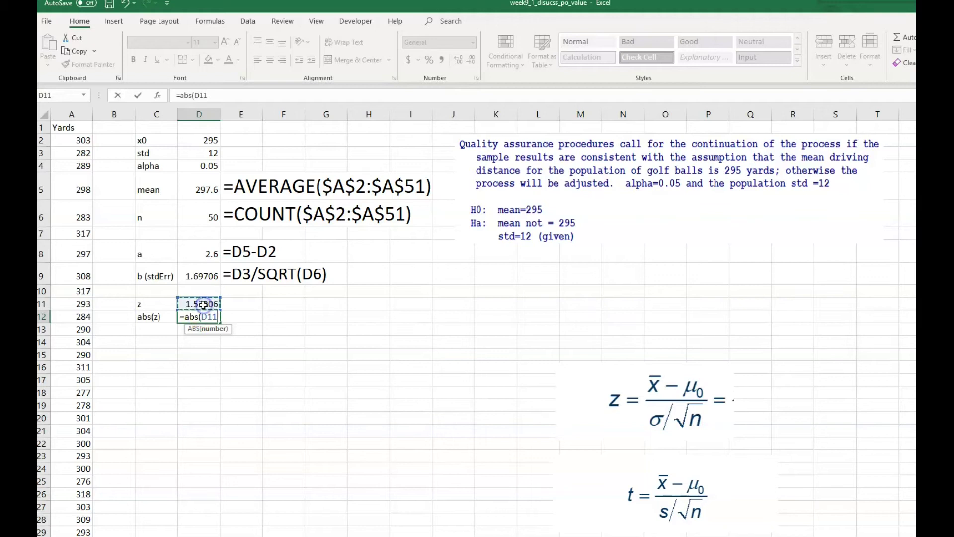
key(Return)
Step: Copy the FORMULATEXT formula from E9 into E11:E12 as formulas only and set its font size to 24
click(203, 304)
click(251, 275)
right_click(252, 273)
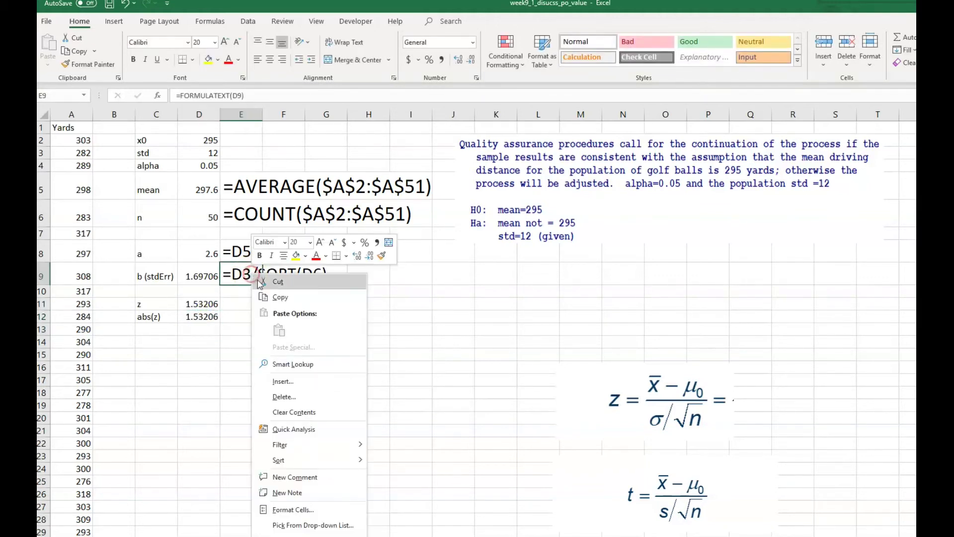
click(279, 297)
drag(255, 303, 255, 316)
right_click(256, 313)
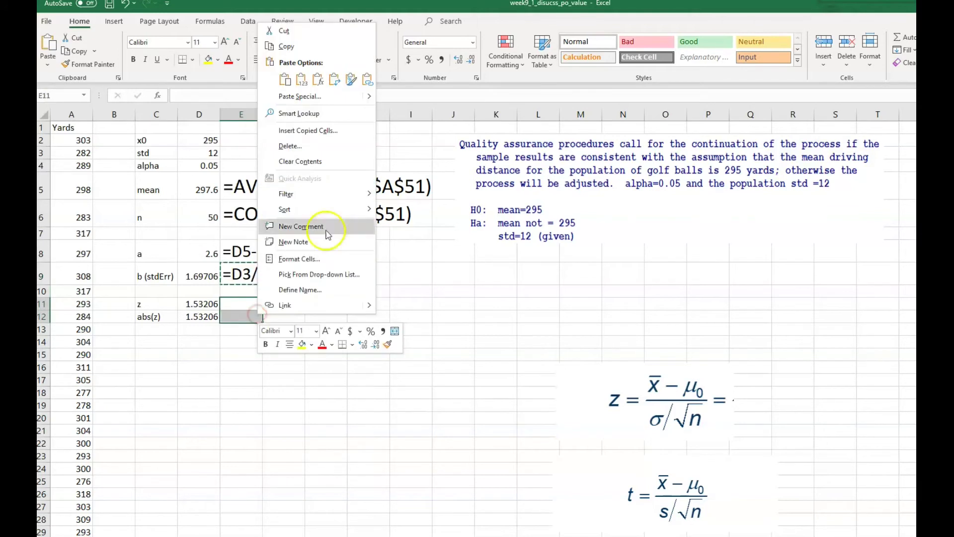
click(318, 79)
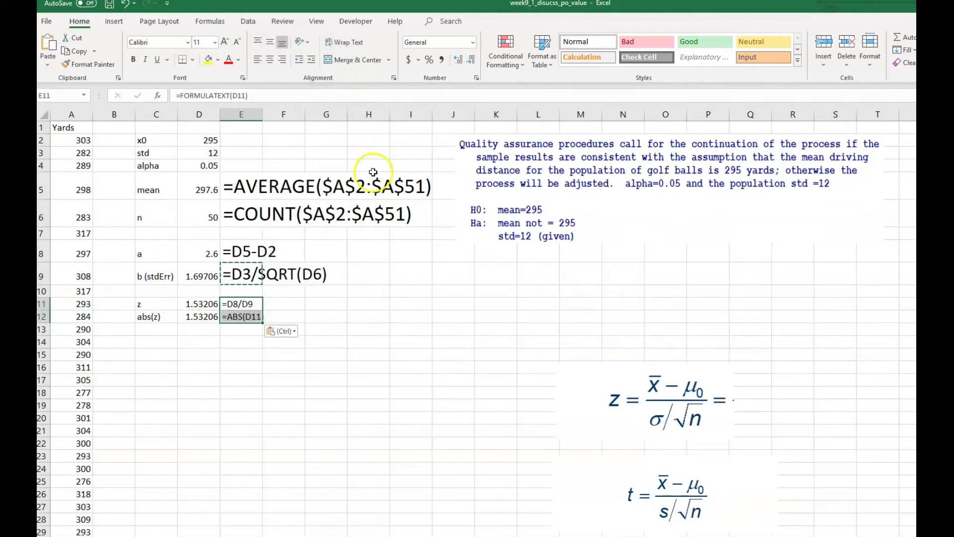
click(215, 43)
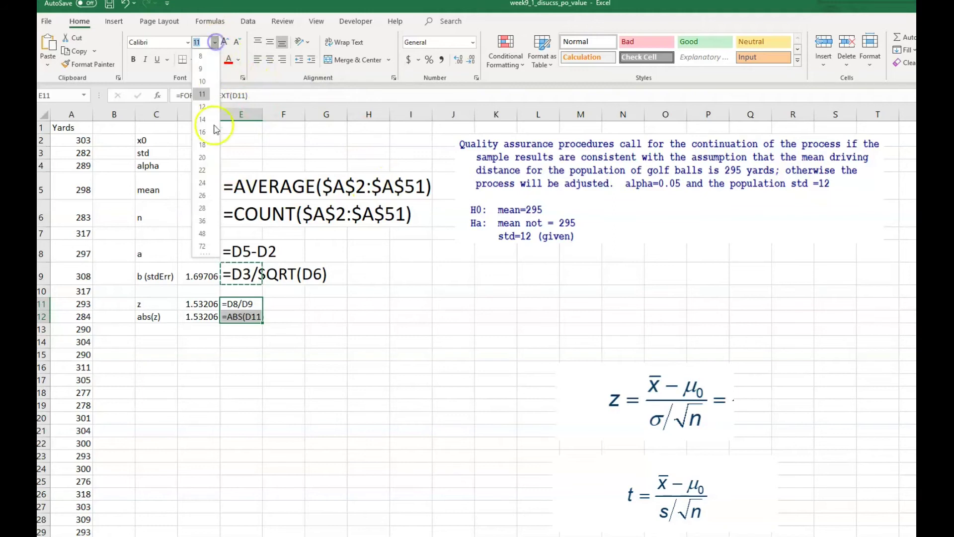
click(204, 182)
Step: Add the label z(critical alpha/2) in C14 and widen column C
click(154, 367)
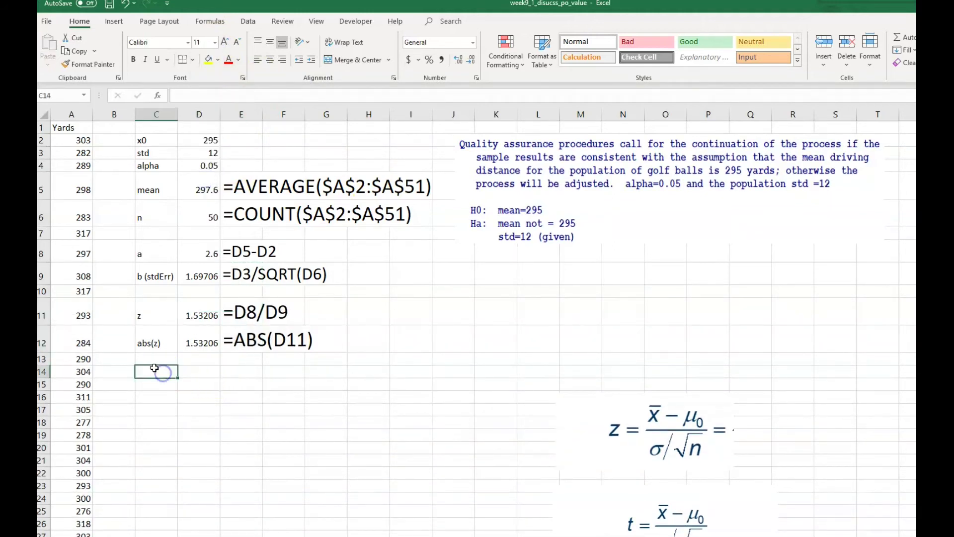
text(z(critica)
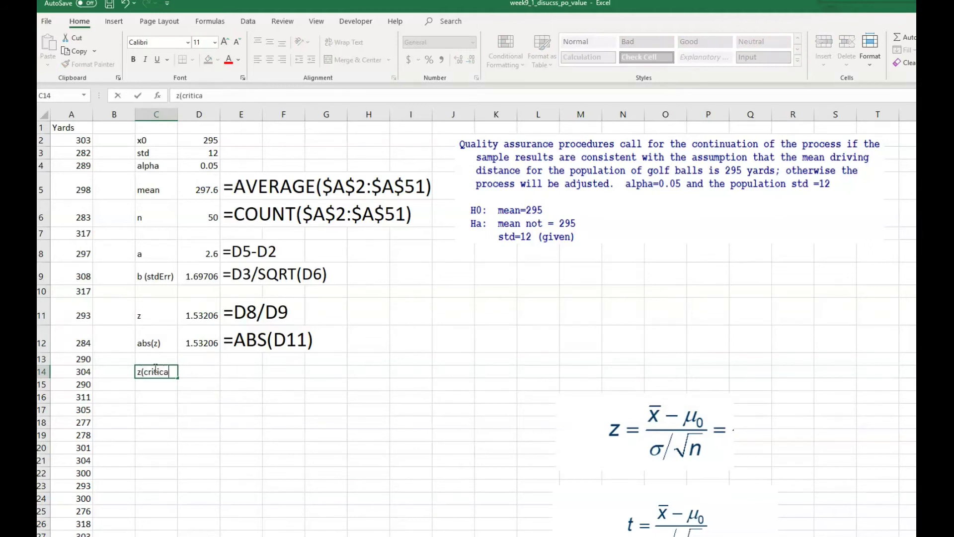
text(l alpha/2))
key(Return)
drag(177, 114, 197, 110)
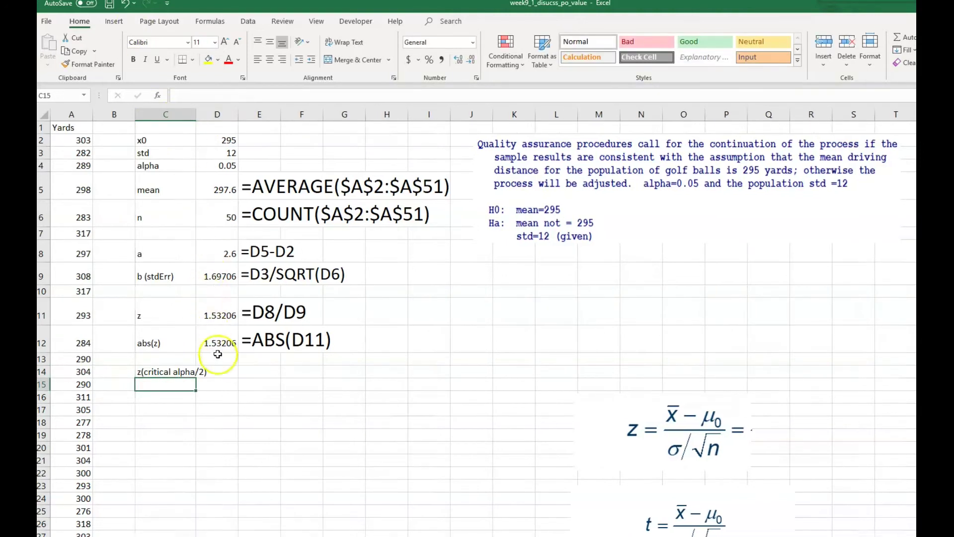
Step: Compute the critical z value for alpha/2 in D14 with =NORMSINV(D4/2)
click(227, 373)
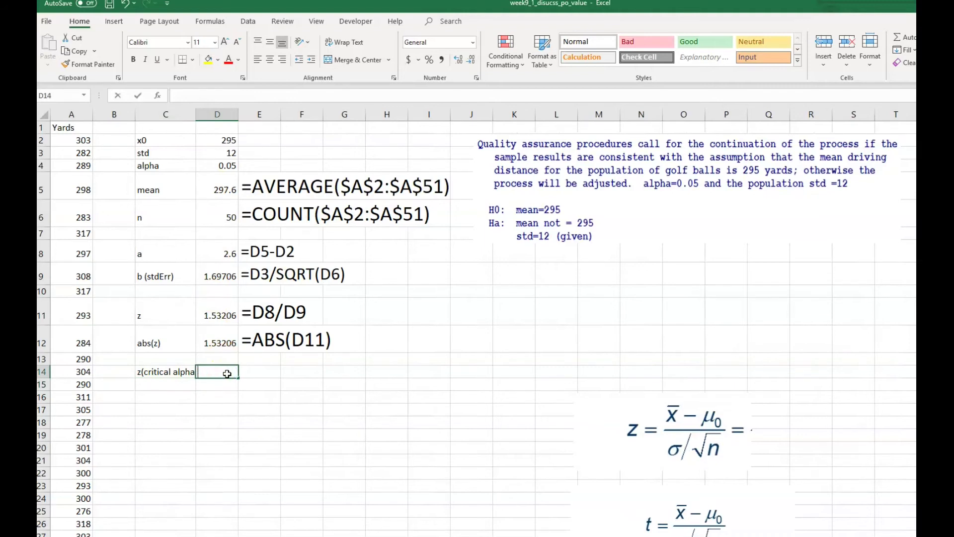
text(=nor)
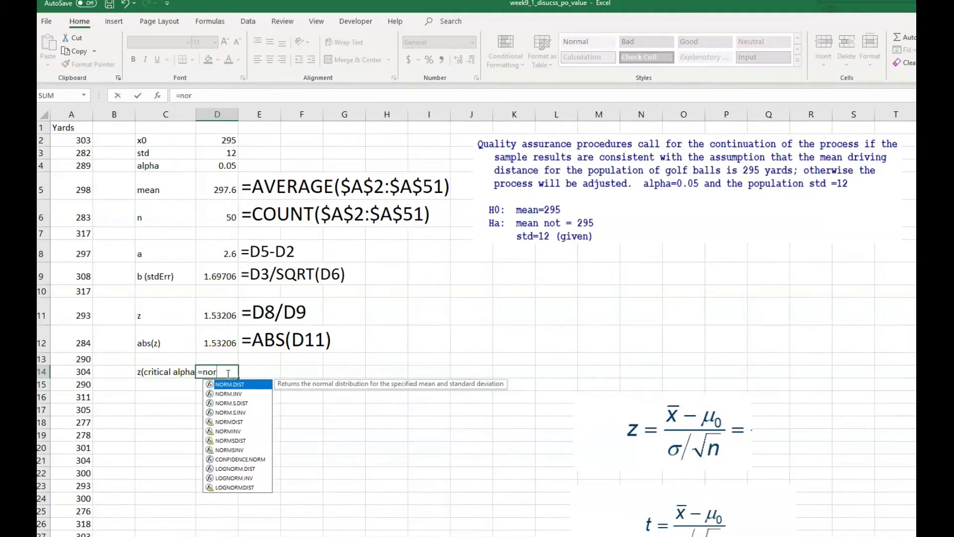
text(msinv()
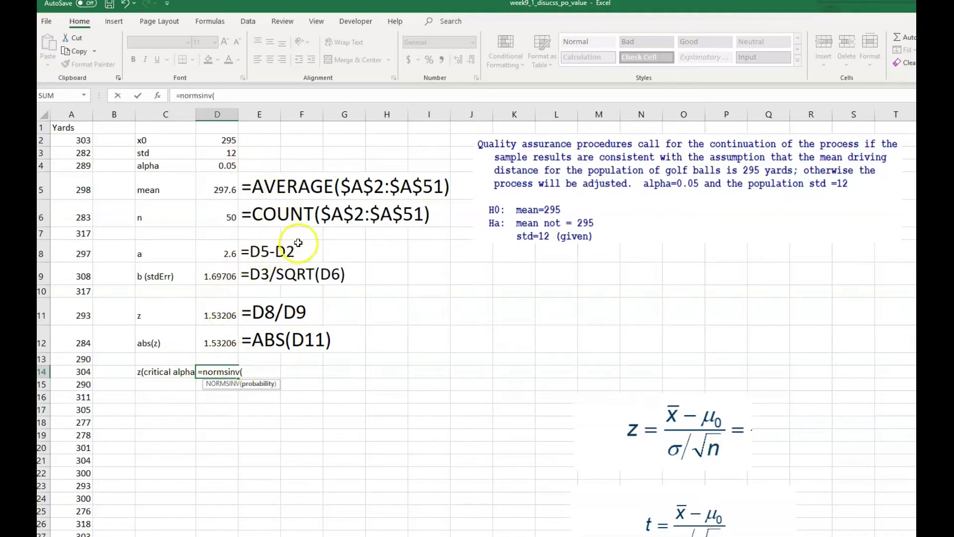
click(222, 166)
text(/)
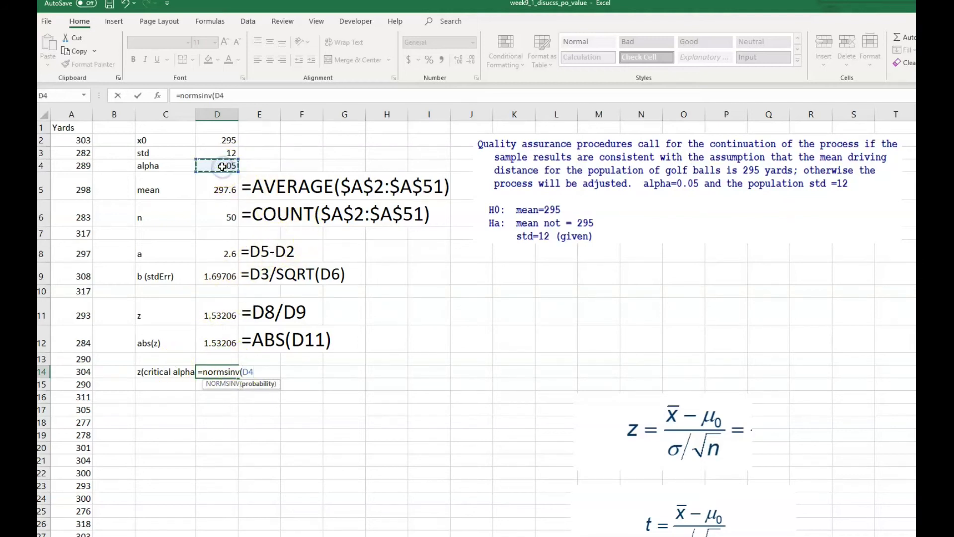
text(2))
key(Return)
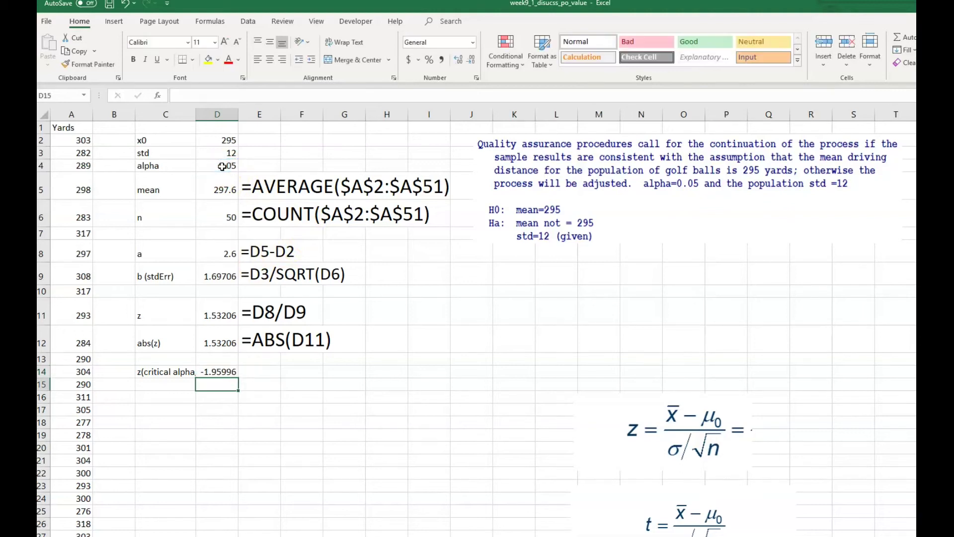
Step: Copy the FORMULATEXT formula from E12 into E14 as formulas only and set its font size to 18
click(226, 372)
right_click(274, 342)
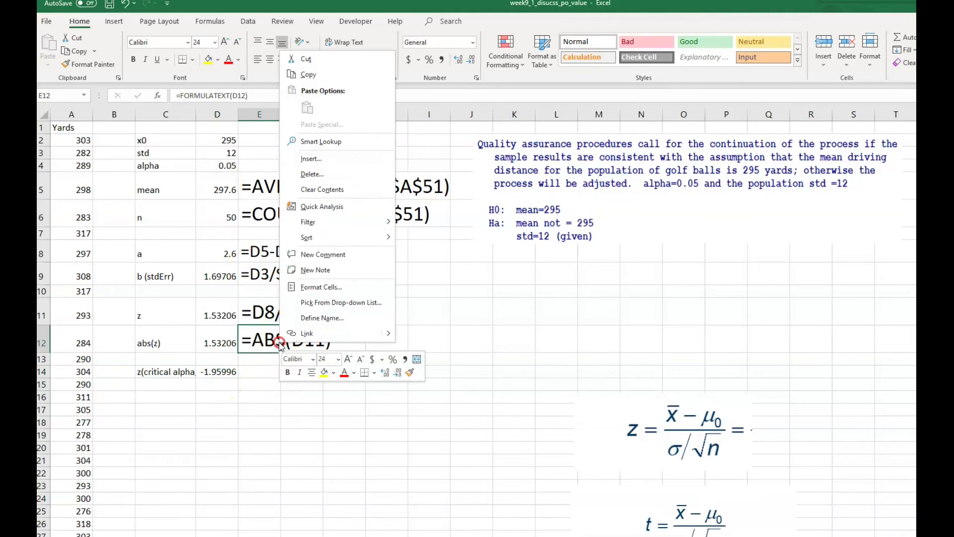
click(308, 74)
click(259, 371)
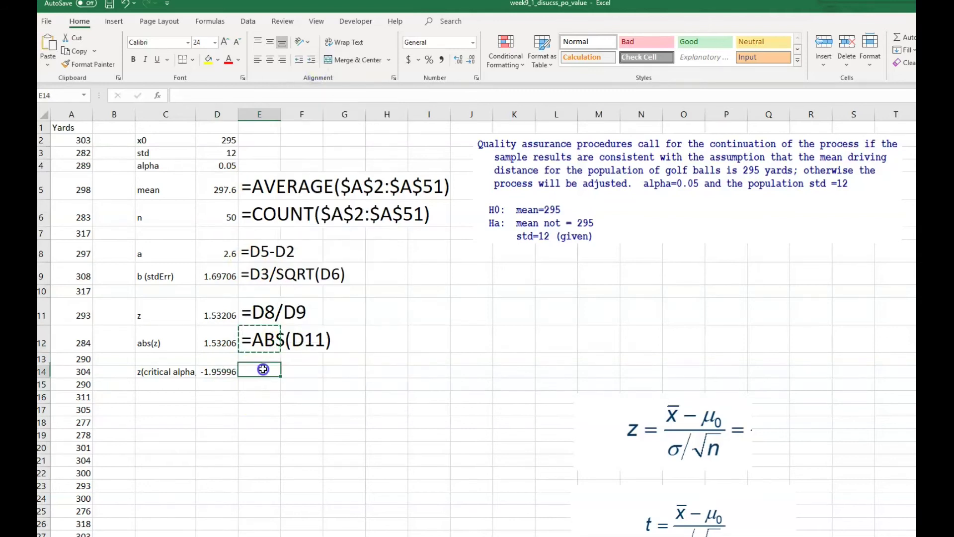
right_click(263, 370)
click(324, 134)
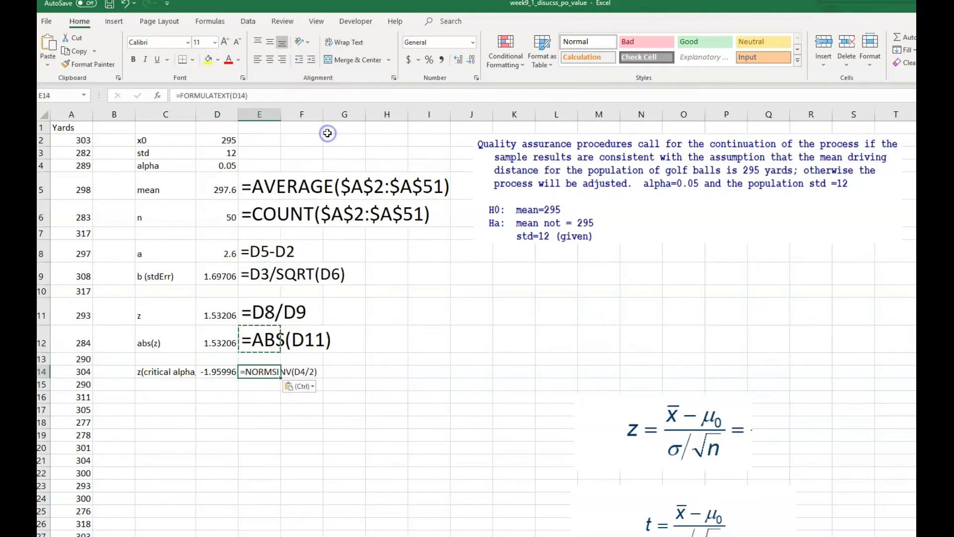
click(214, 42)
click(202, 145)
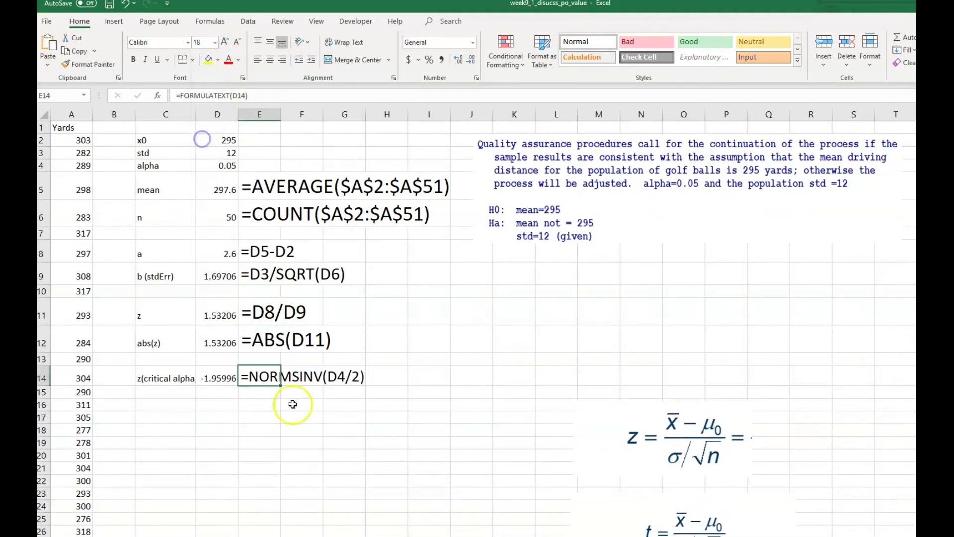
click(219, 379)
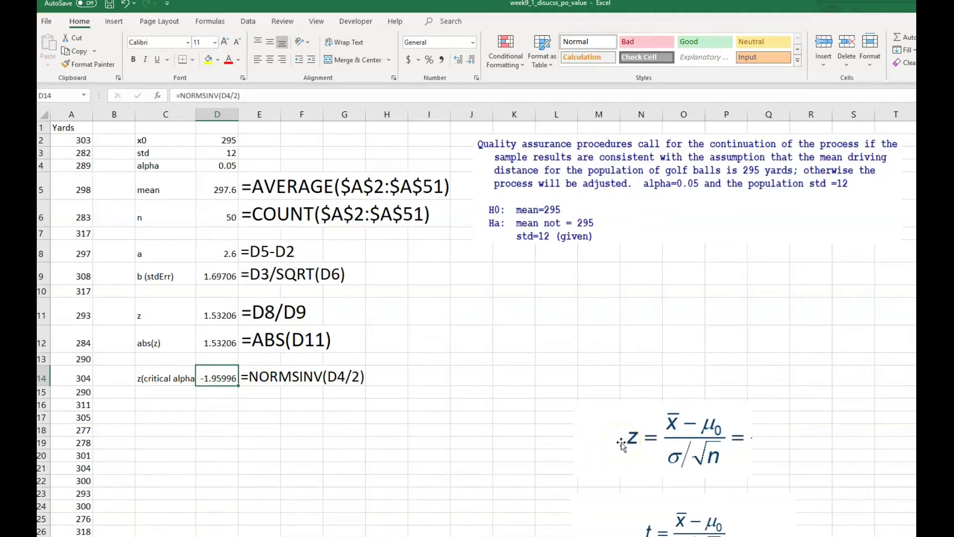
Step: Add the label Decision rule in C16
click(175, 404)
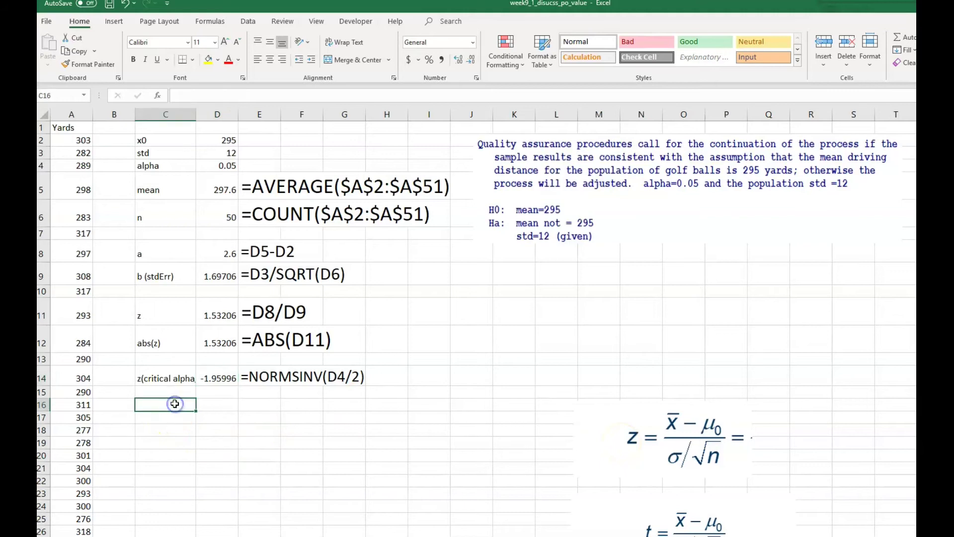
text(Decision rule)
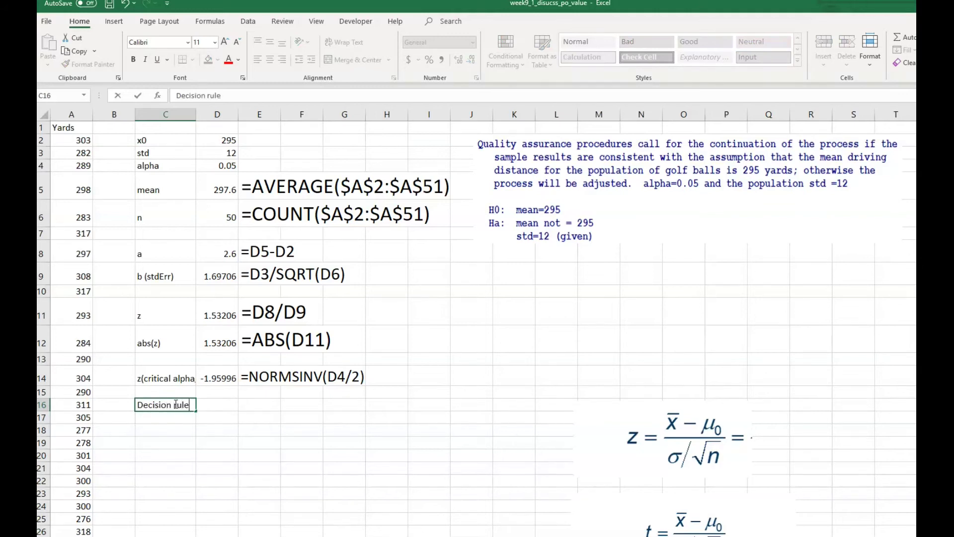
key(Return)
key(Up)
key(Right)
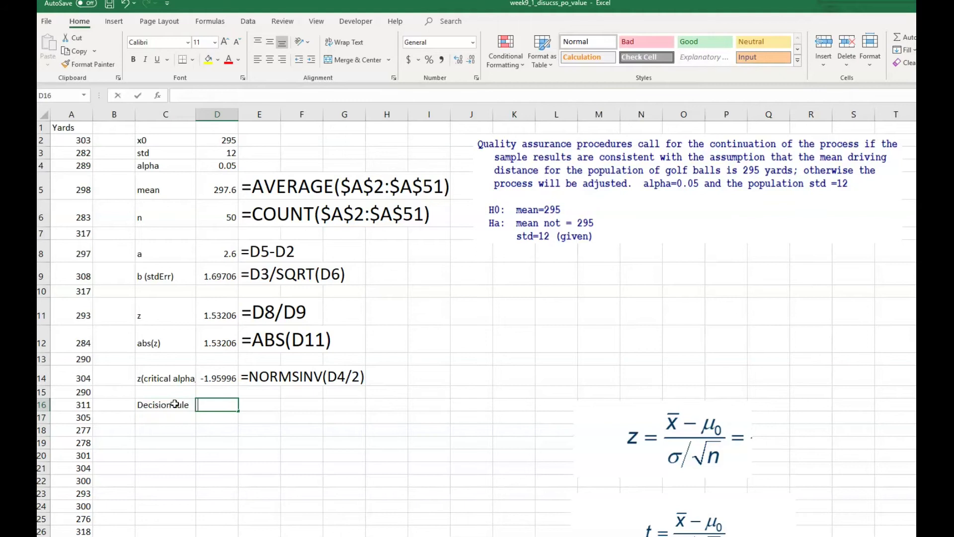
text(=if()
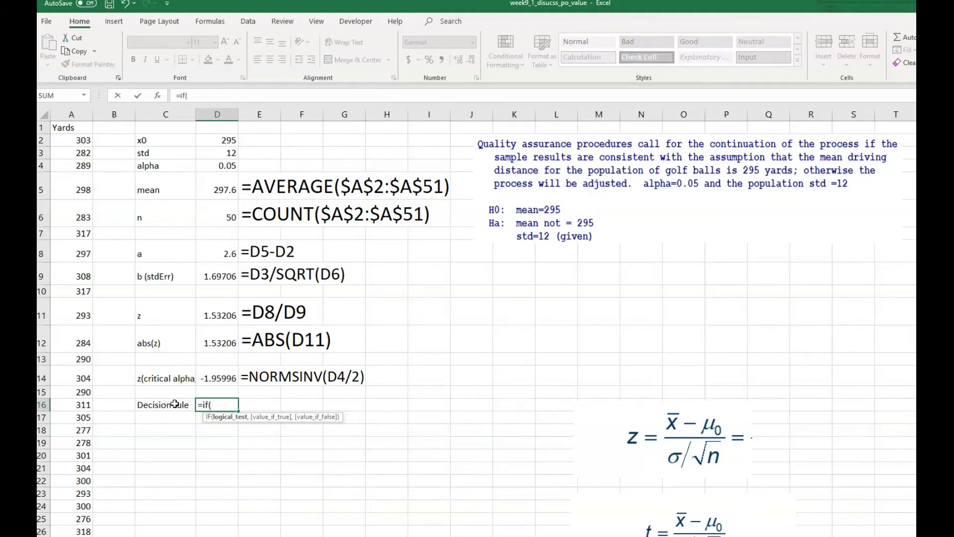
key(Escape)
Step: Add the label abs(z critical) in C15 and compute the absolute critical z value in D15 with =ABS(D14)
click(178, 392)
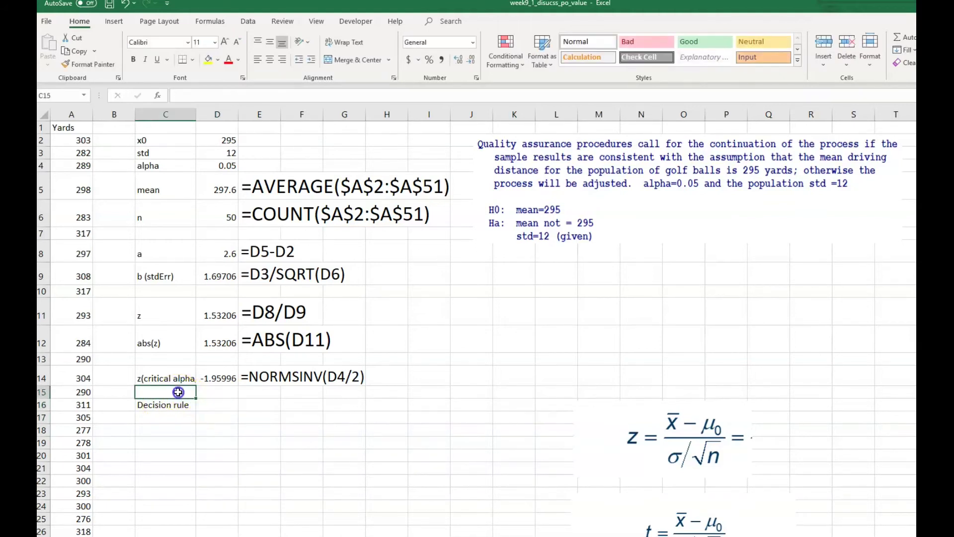
text(abs(z critical)
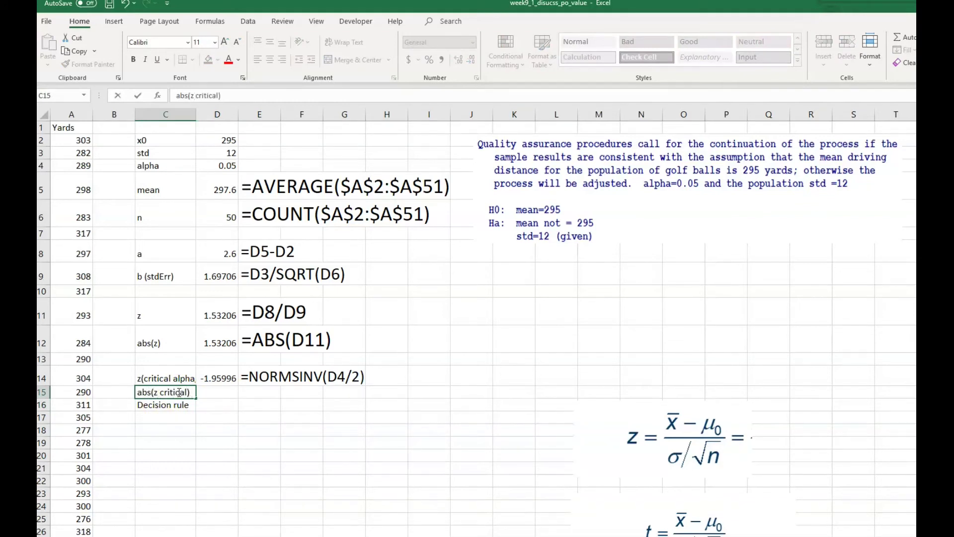
key(Tab)
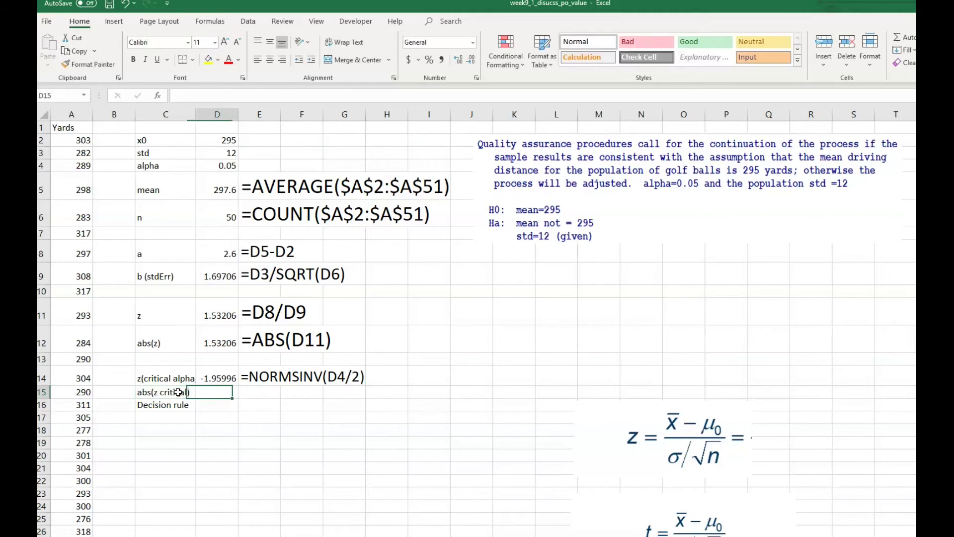
text(=abs)
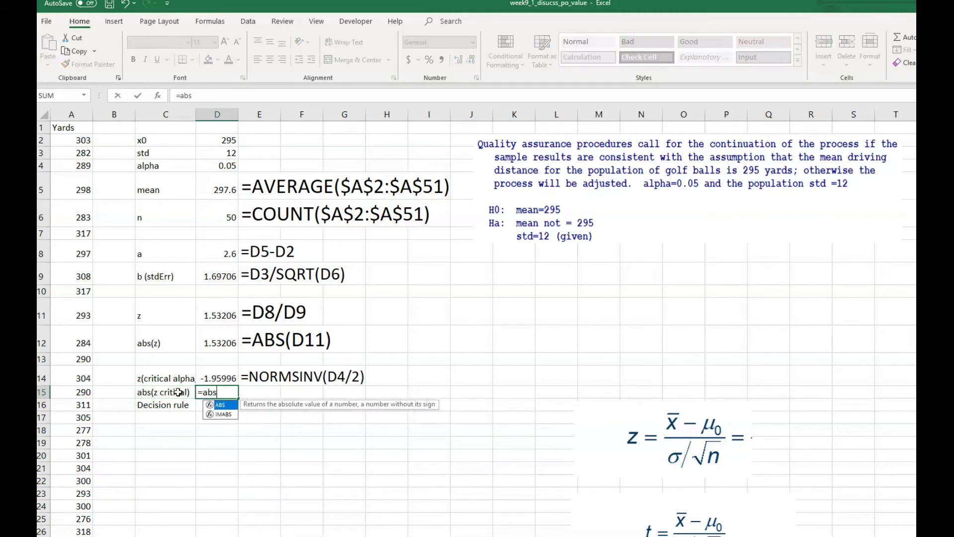
text(()
click(207, 375)
text())
key(Return)
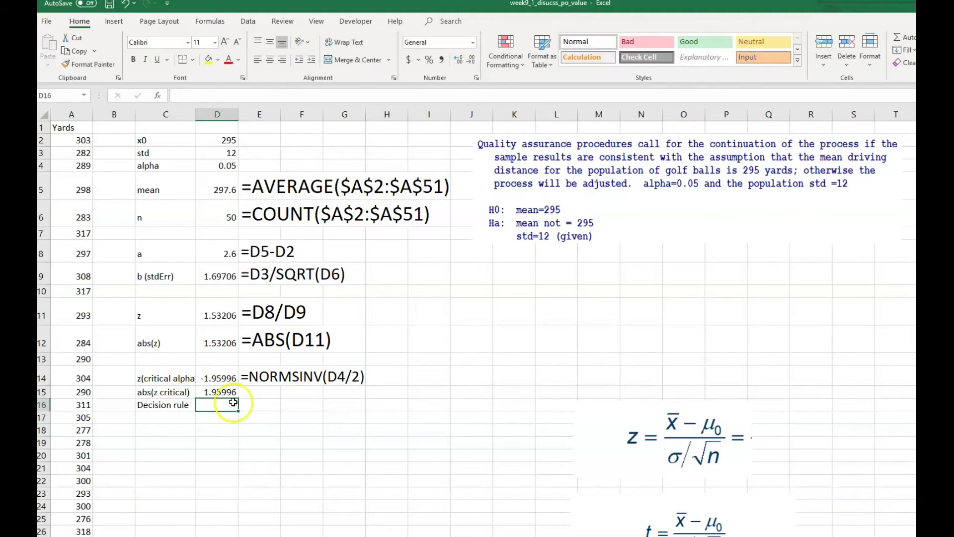
Step: Enter the decision rule in D16 as =IF(D11<D15,"accept","Reject")
click(219, 313)
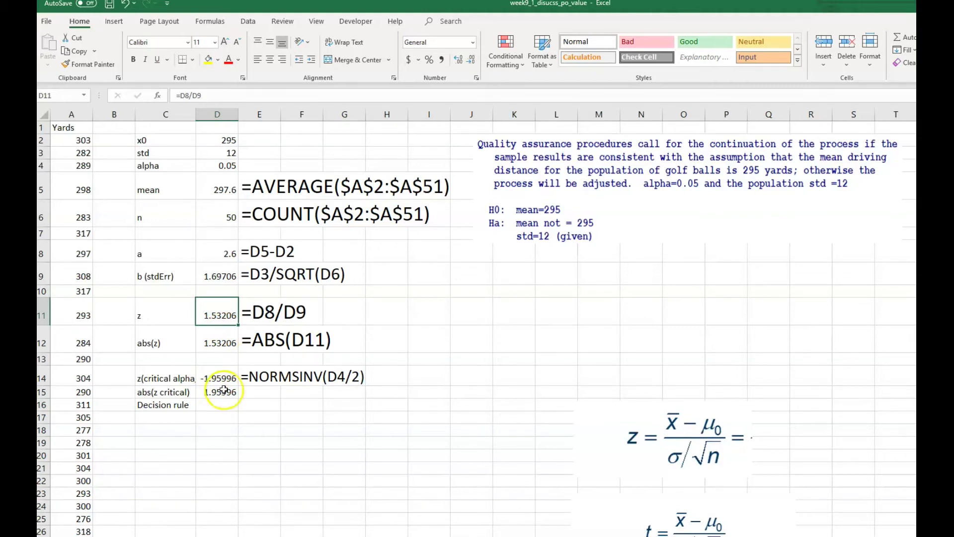
click(233, 405)
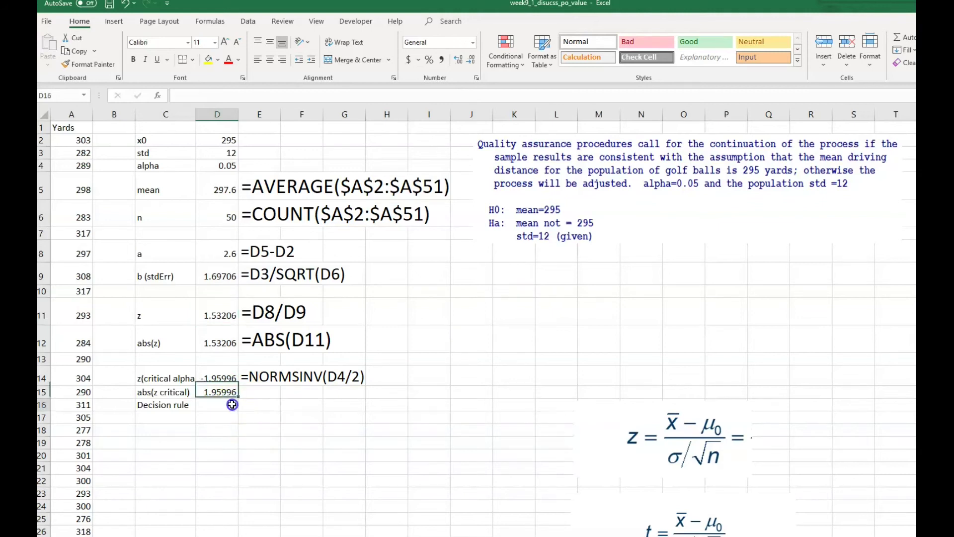
text(=if()
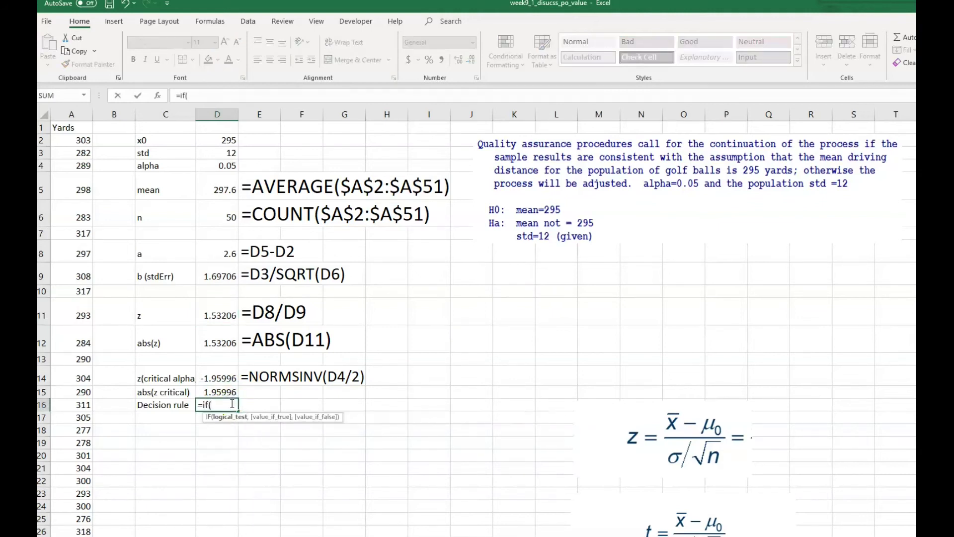
click(214, 312)
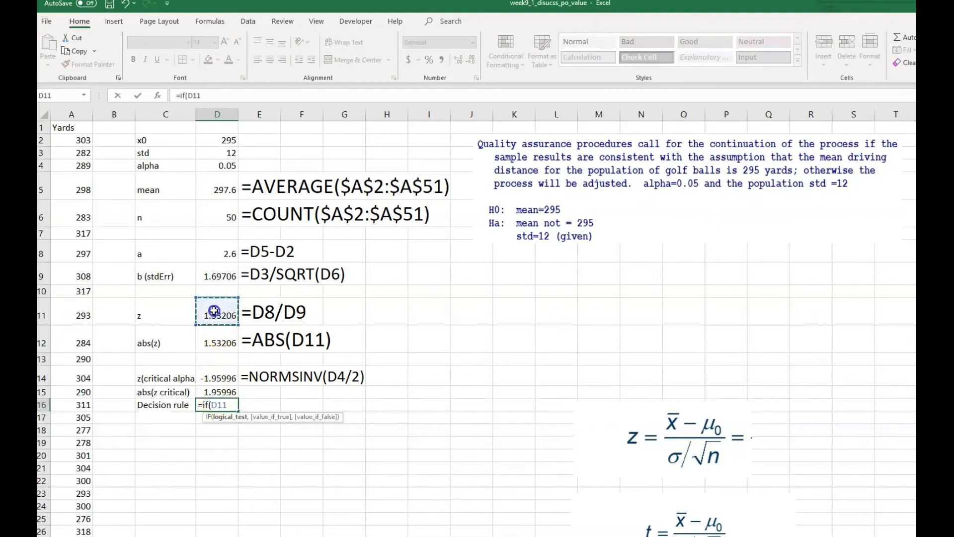
text(<)
click(222, 392)
text(,"acc)
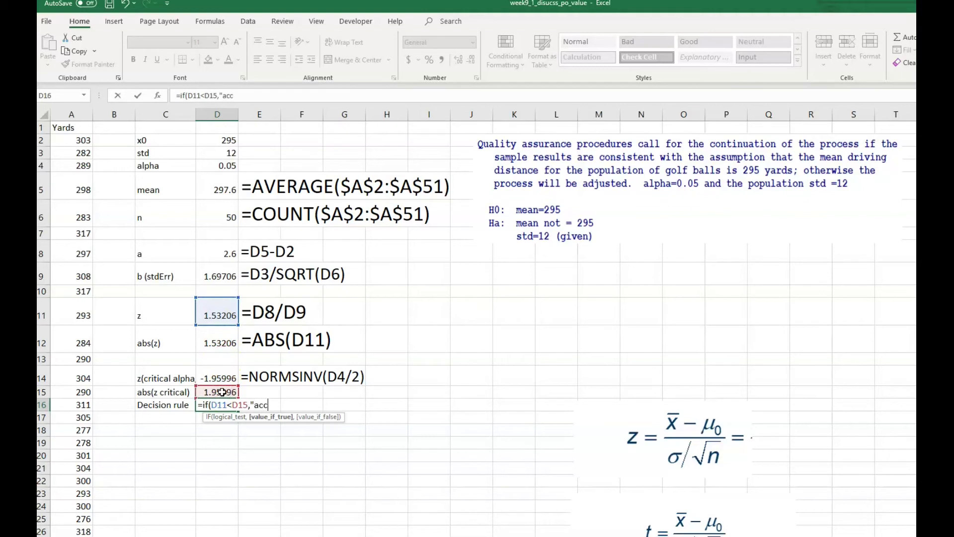
text(ept",)
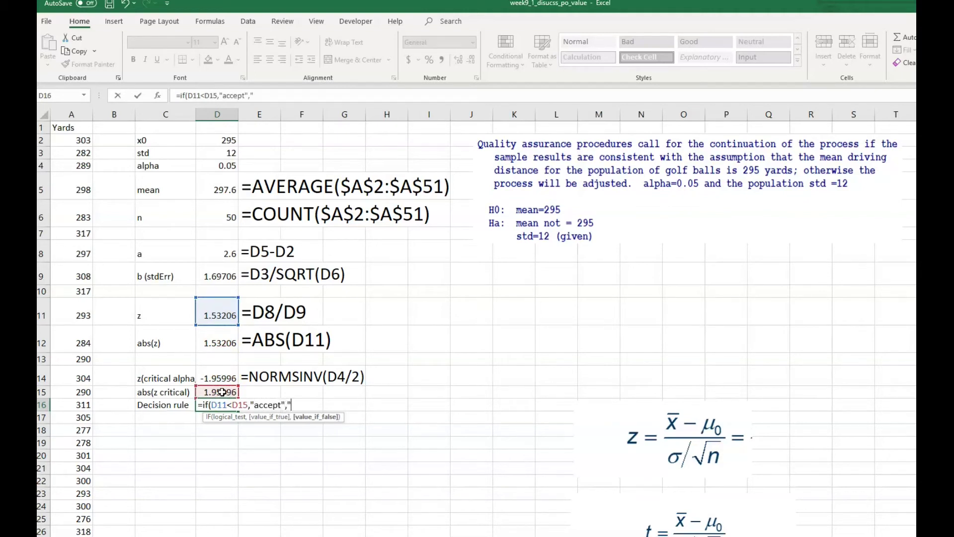
text("Reject"))
key(Return)
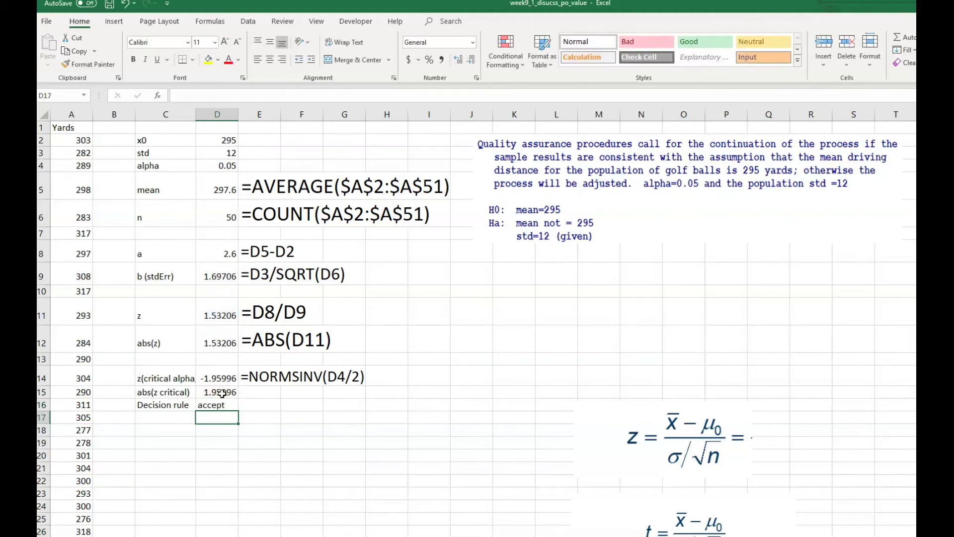
Step: Fill the FORMULATEXT formula from E14 down to E16 to show the formulas of D15 and D16
click(221, 405)
click(256, 382)
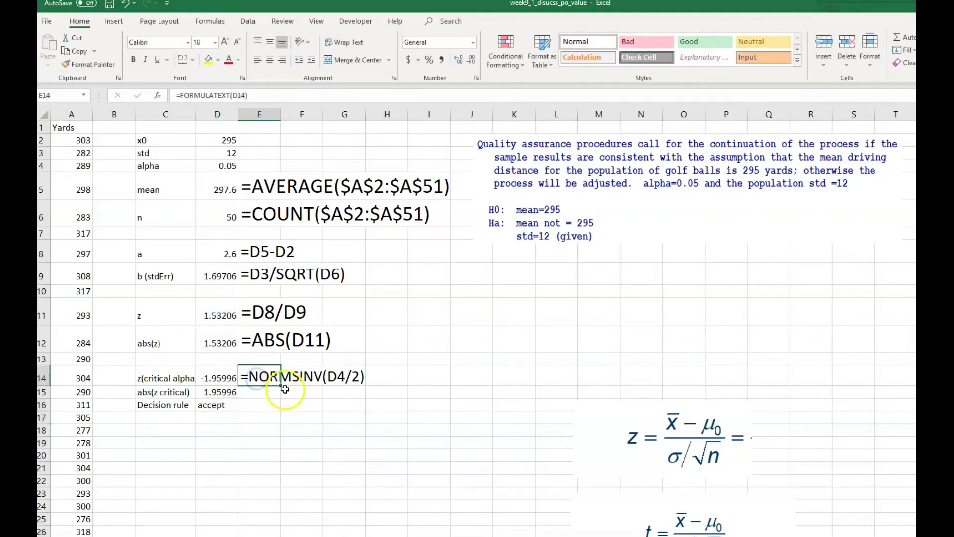
drag(281, 386, 291, 411)
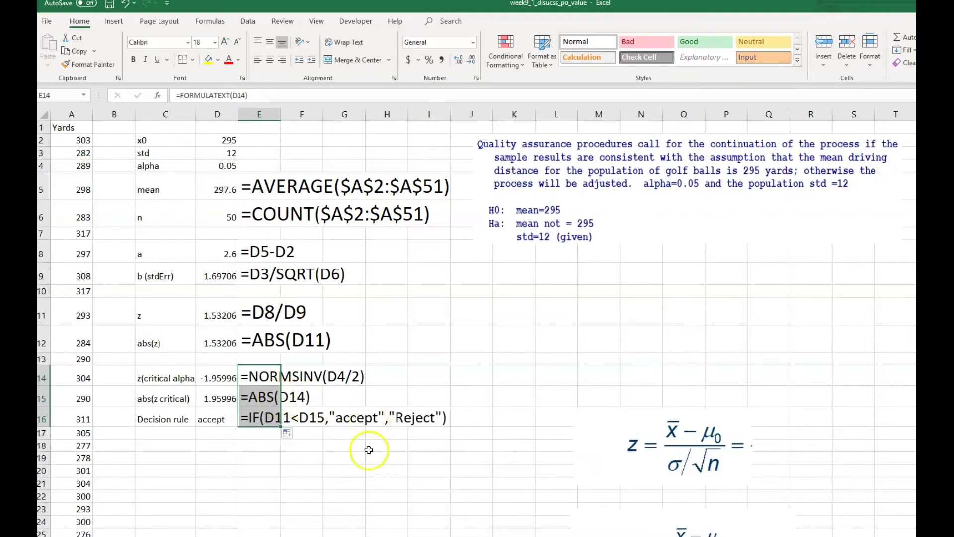
click(360, 471)
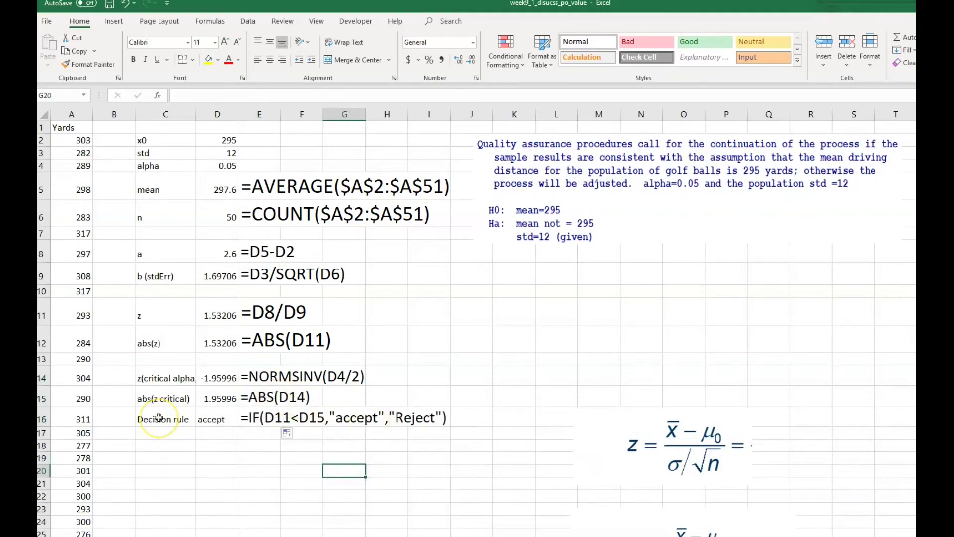
Step: Add the label Decision #2 in C18
click(159, 446)
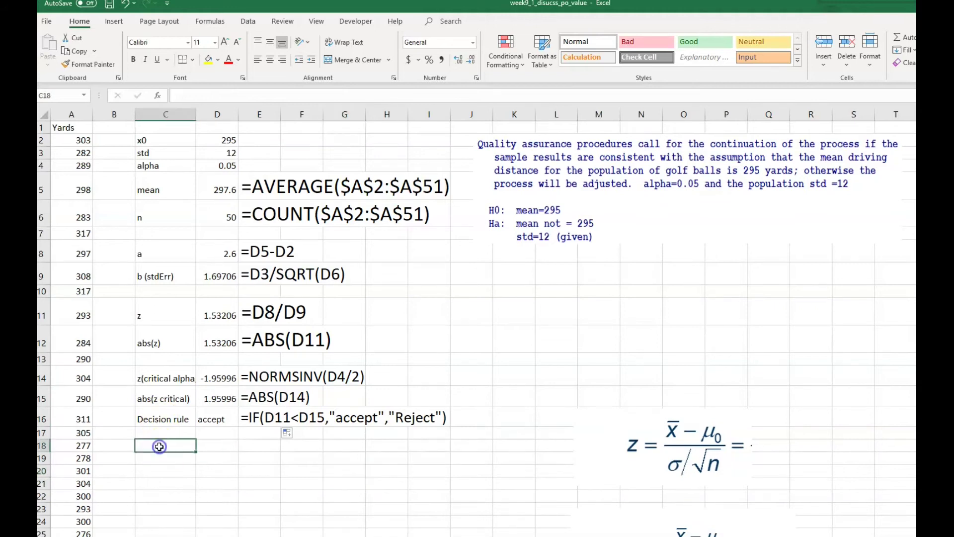
text(D)
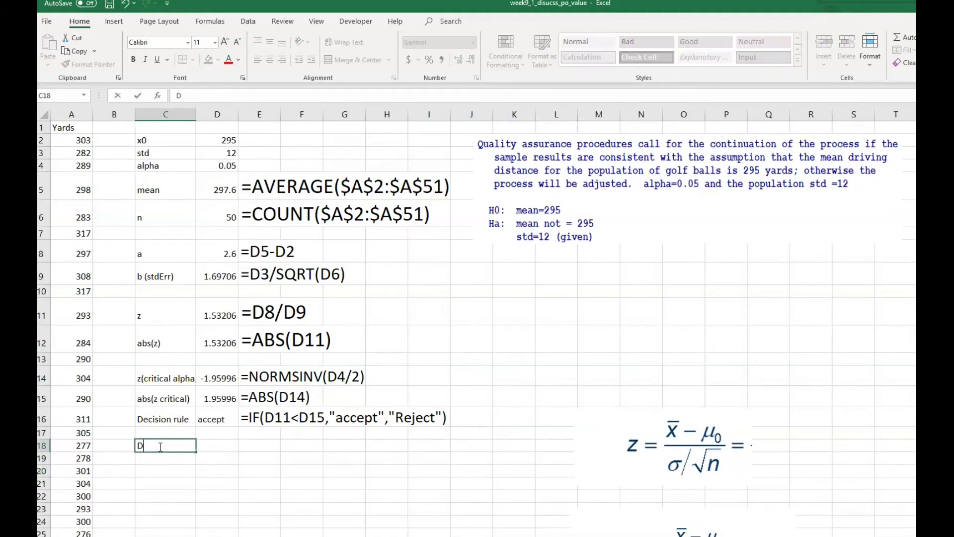
text(ecision #2)
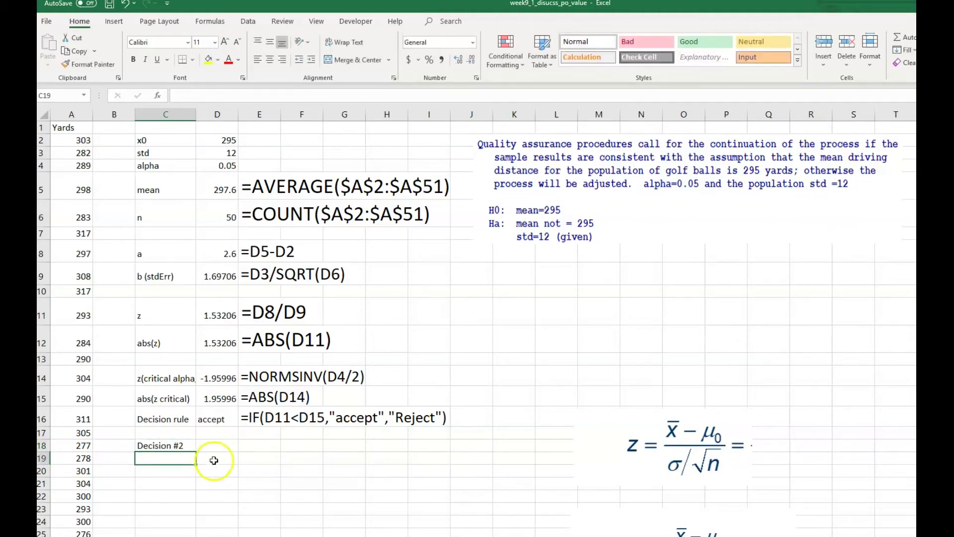
click(218, 444)
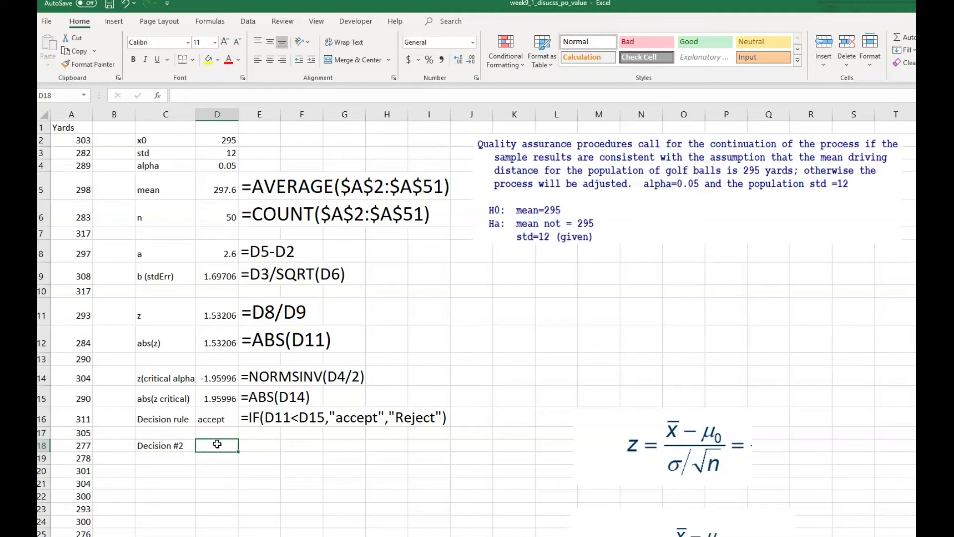
text(=)
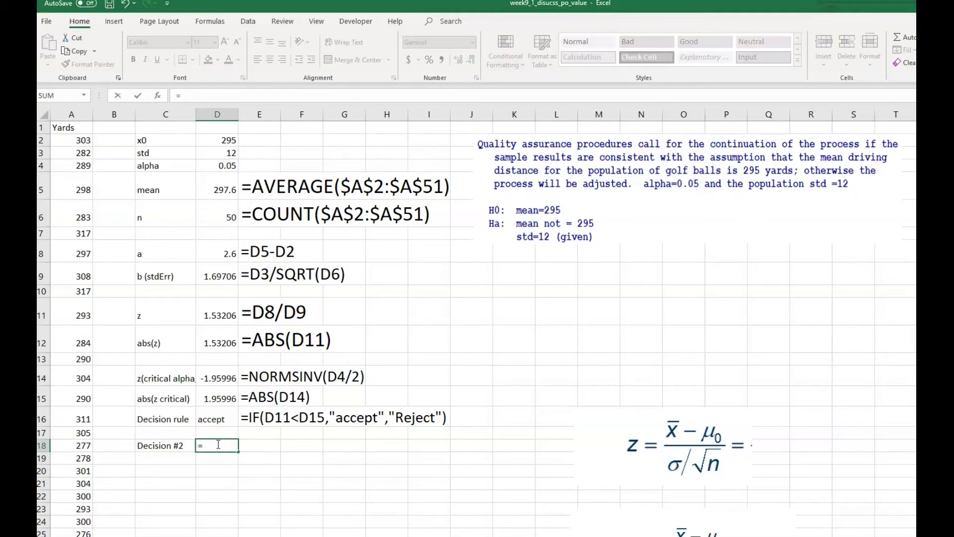
text(norm.dist()
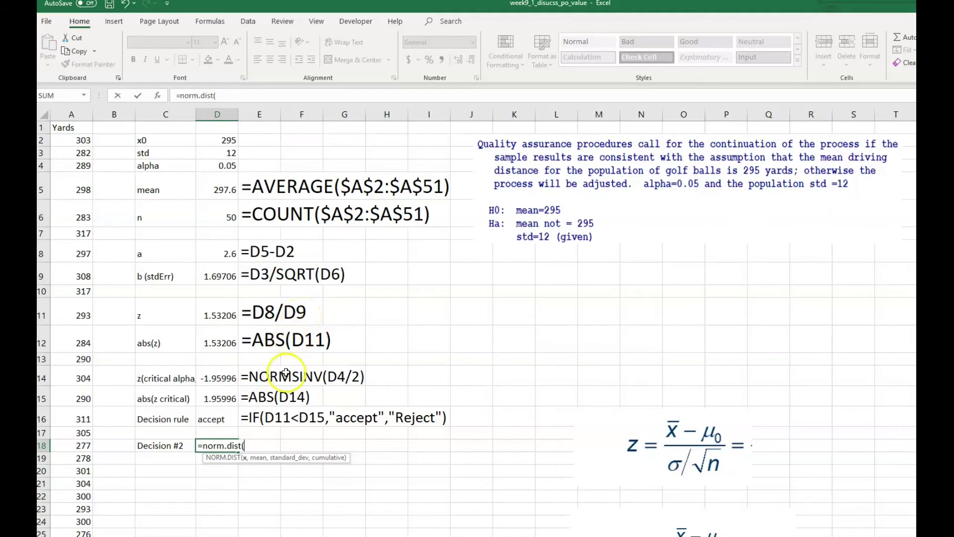
click(227, 312)
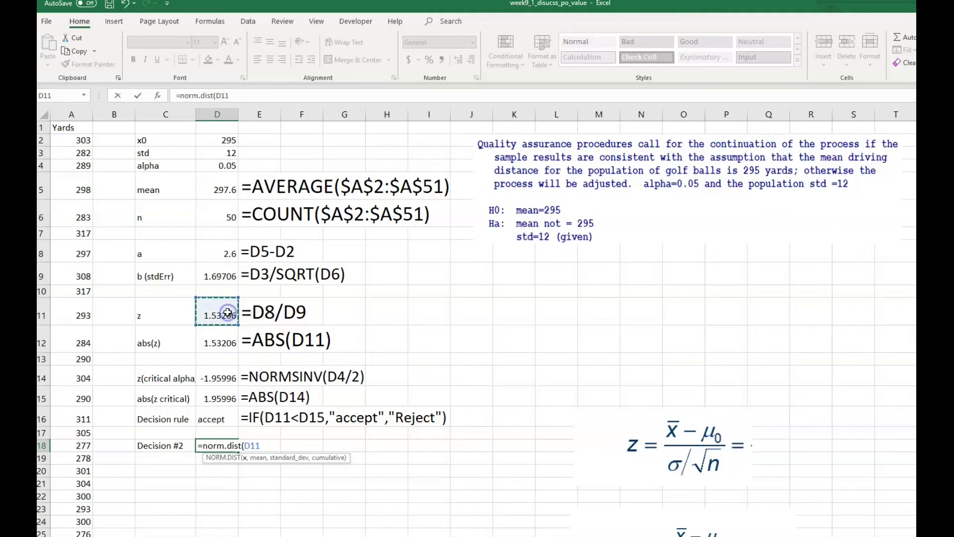
text(,0)
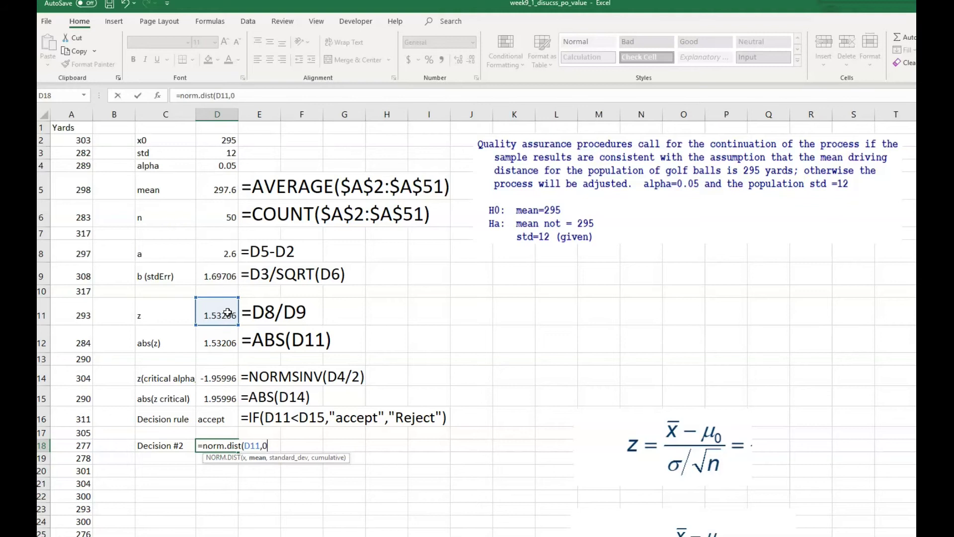
key(BackSpace)
key(BackSpace)
key(BackSpace)
key(BackSpace)
key(BackSpace)
key(BackSpace)
key(BackSpace)
key(BackSpace)
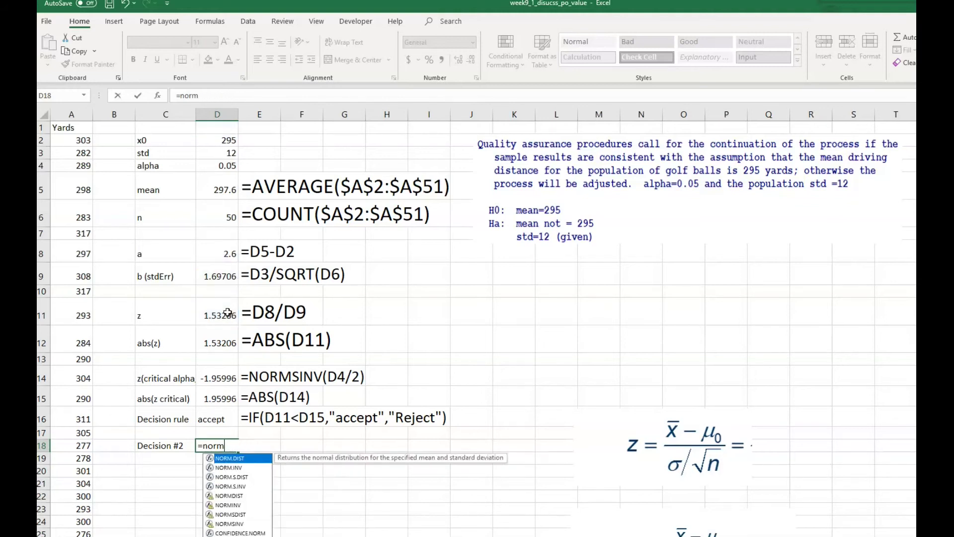
Step: Compute the right-tail probability for Decision #2 in D18 with =1-NORMSDIST(D11)
text(sdist()
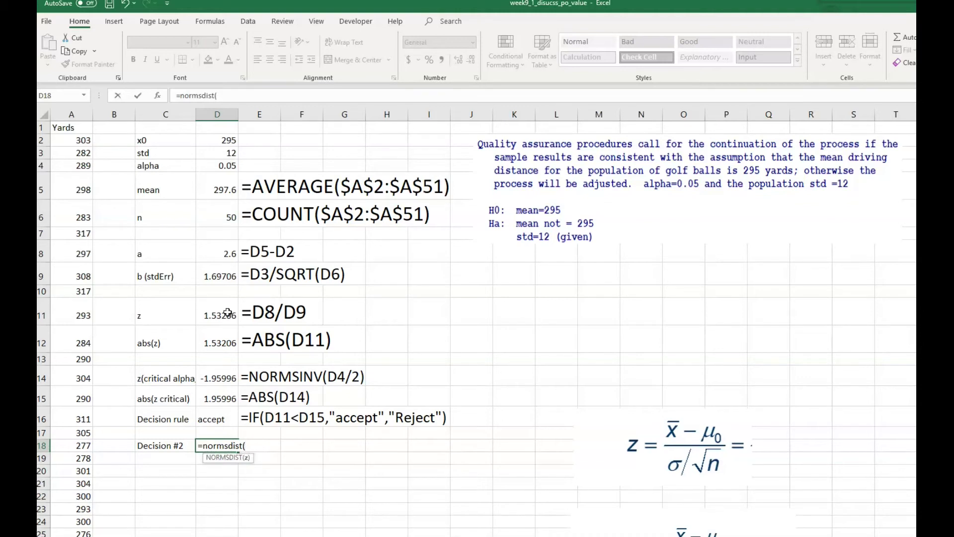
click(227, 312)
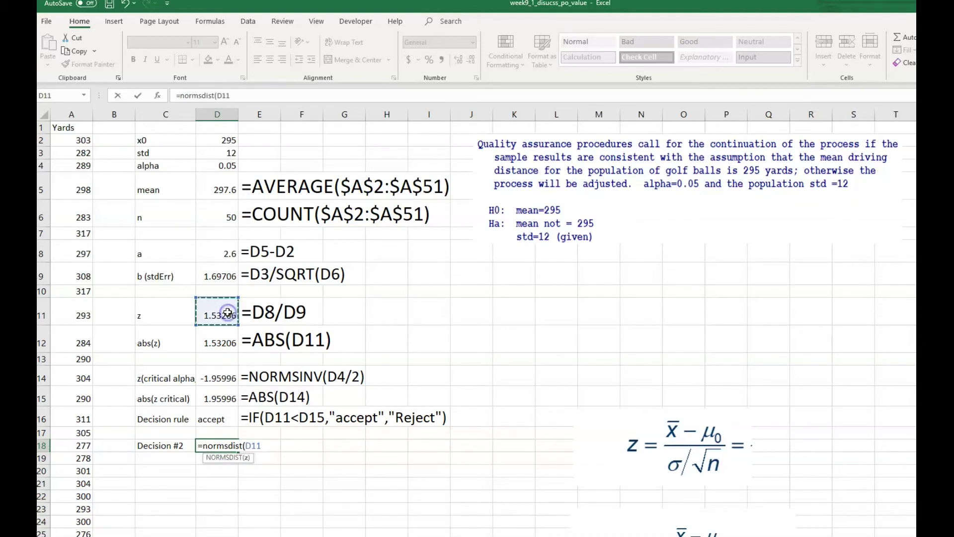
key(Return)
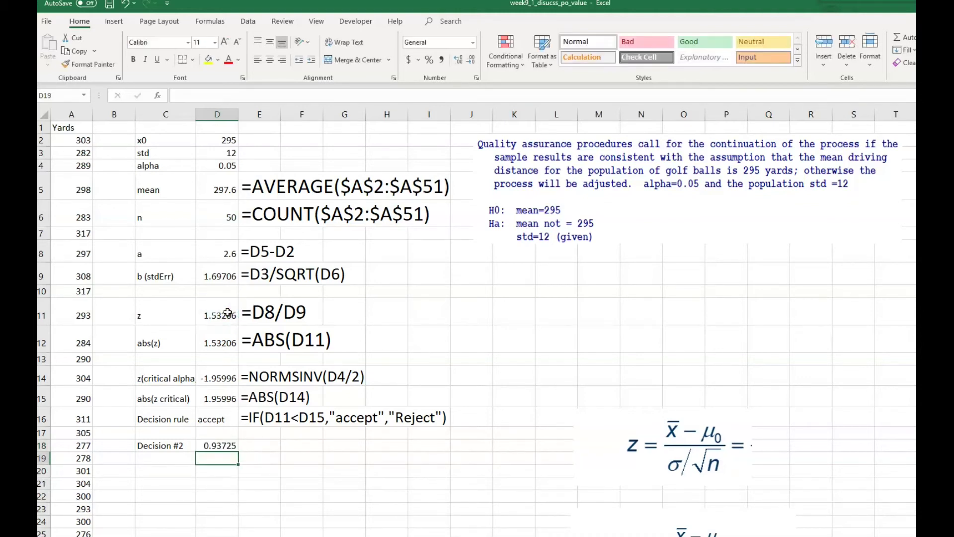
click(223, 443)
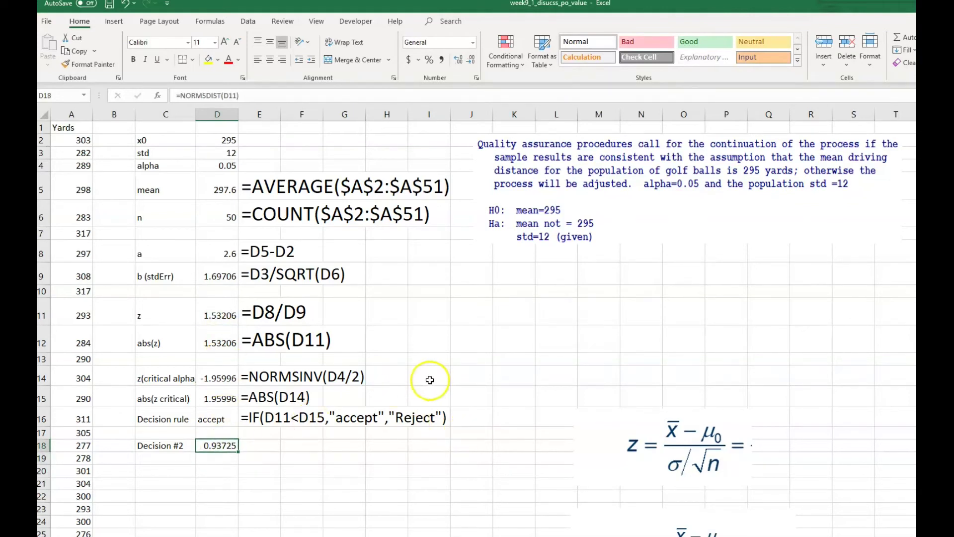
click(183, 94)
text(1-)
key(Return)
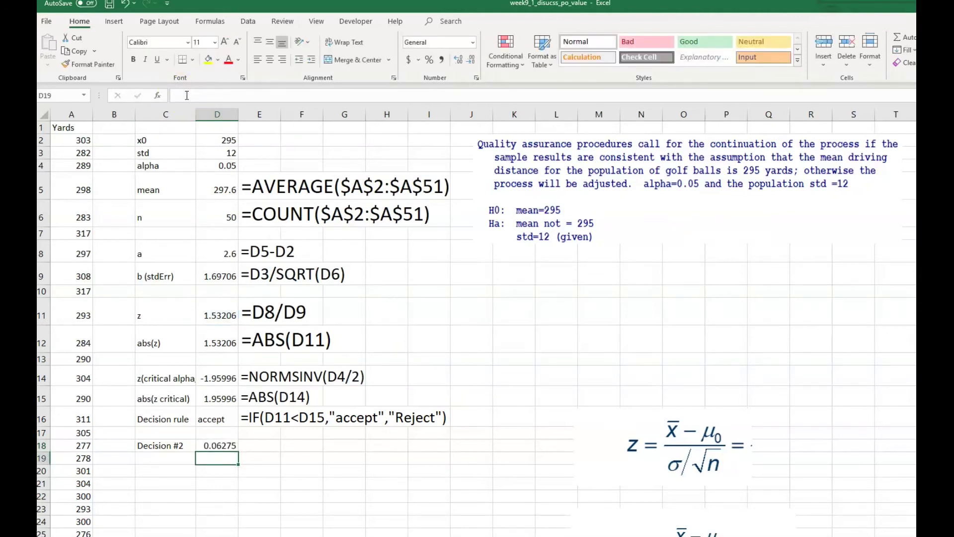
click(224, 445)
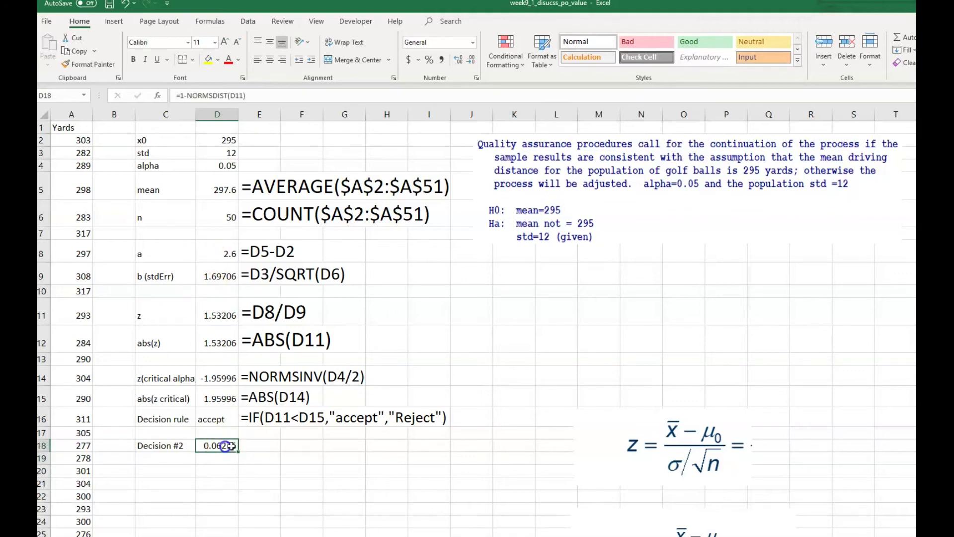
Step: Copy the FORMULATEXT formula from E16 to E18 to show D18's formula and set its font size to 22
right_click(268, 417)
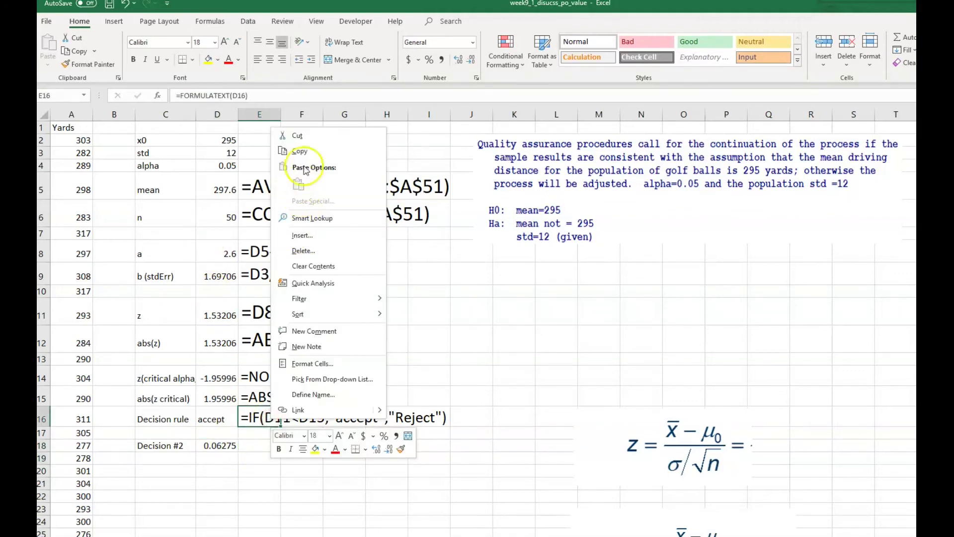
click(298, 150)
right_click(274, 442)
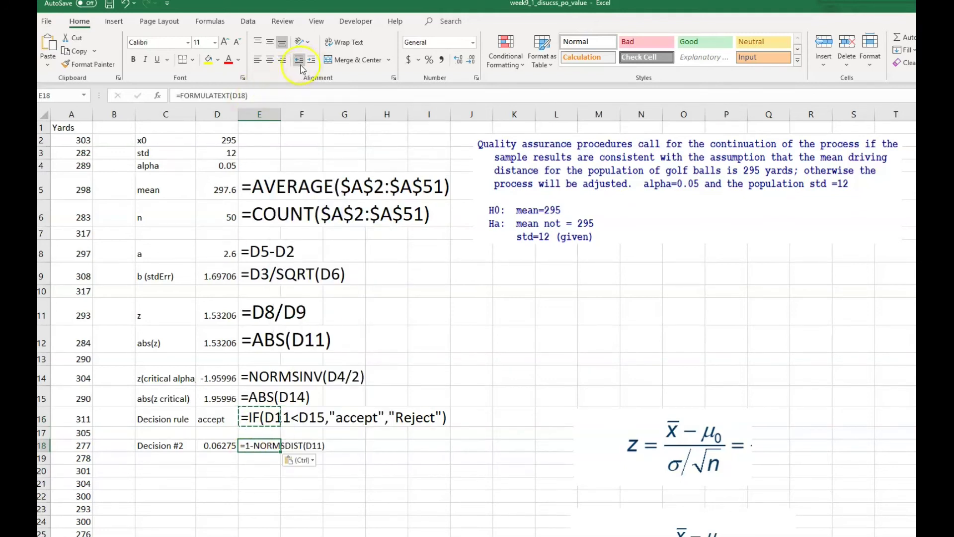
click(214, 42)
click(205, 169)
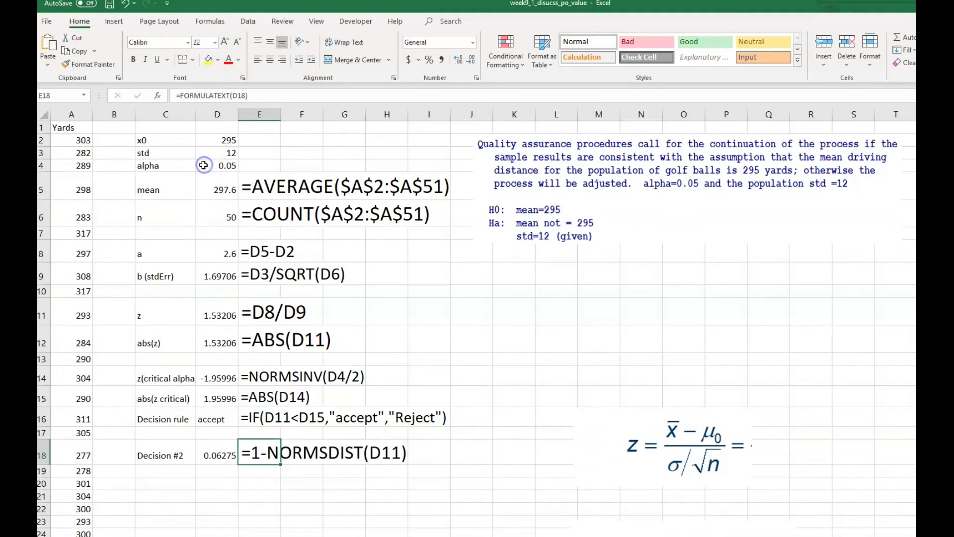
Step: Add the note "If x_bar > H0, use the right tail, i.e., 1- prob." in E19
click(268, 470)
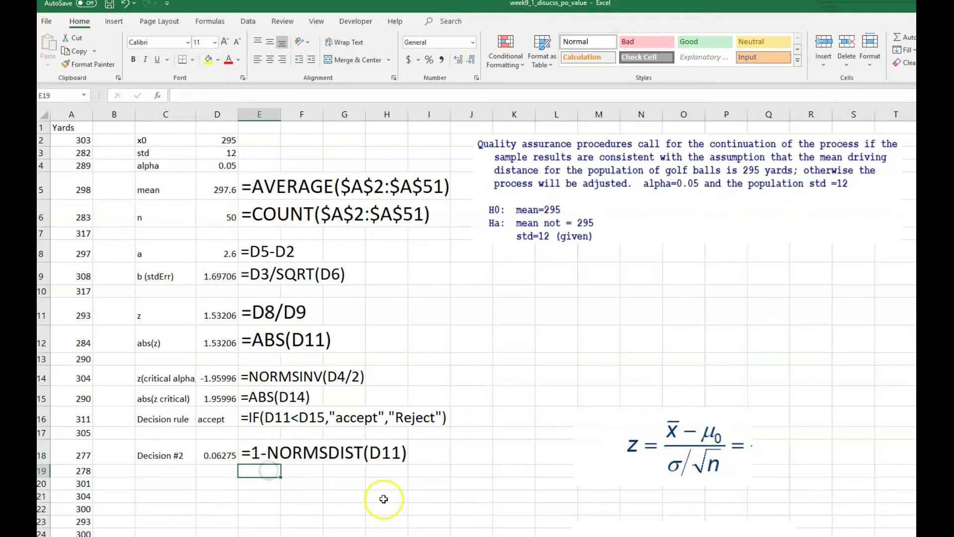
text(If)
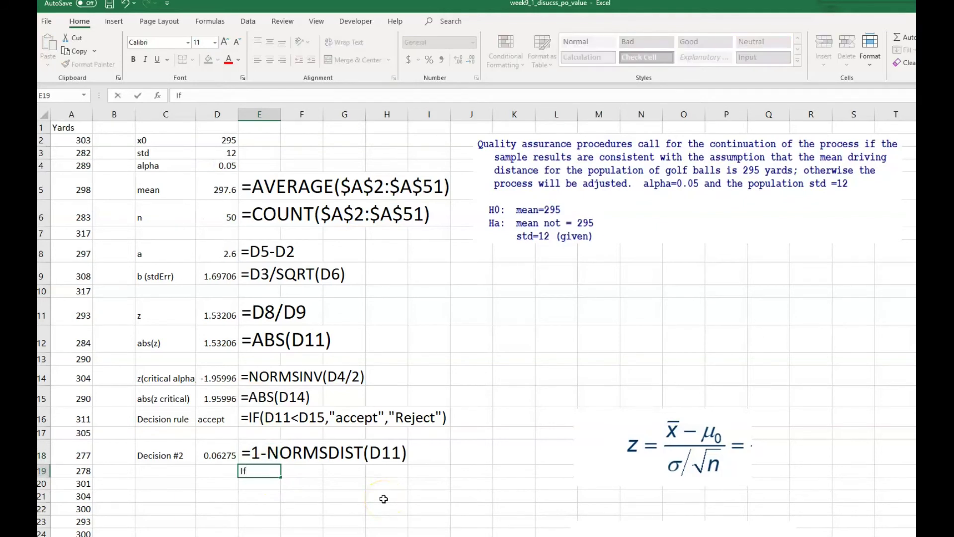
text( x_ba)
text(r > H0, use the fi)
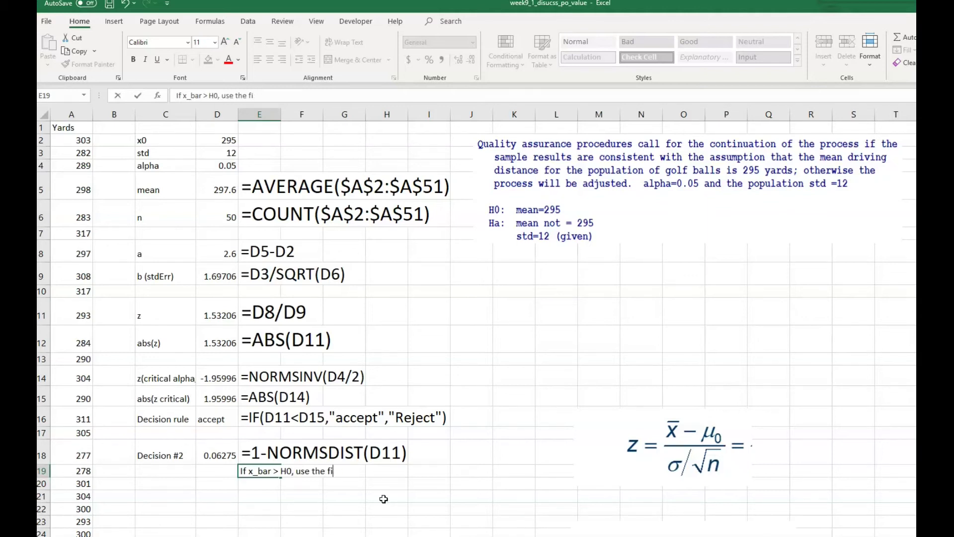
text(rght tail, i.e., 1- prob.)
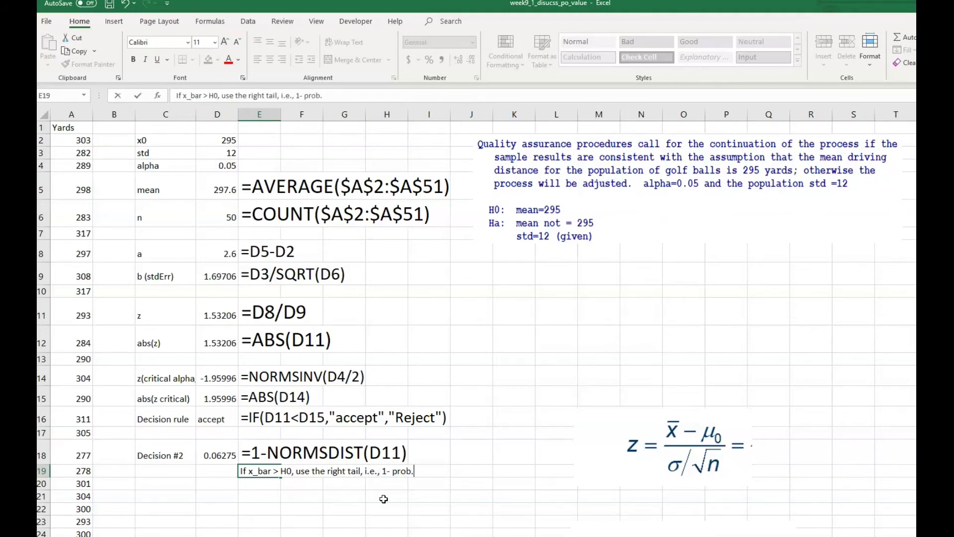
key(Return)
Step: Add the note "if x_bar < H0, use the left tail, i.e., prob itself" in E20
text(if x_bar <)
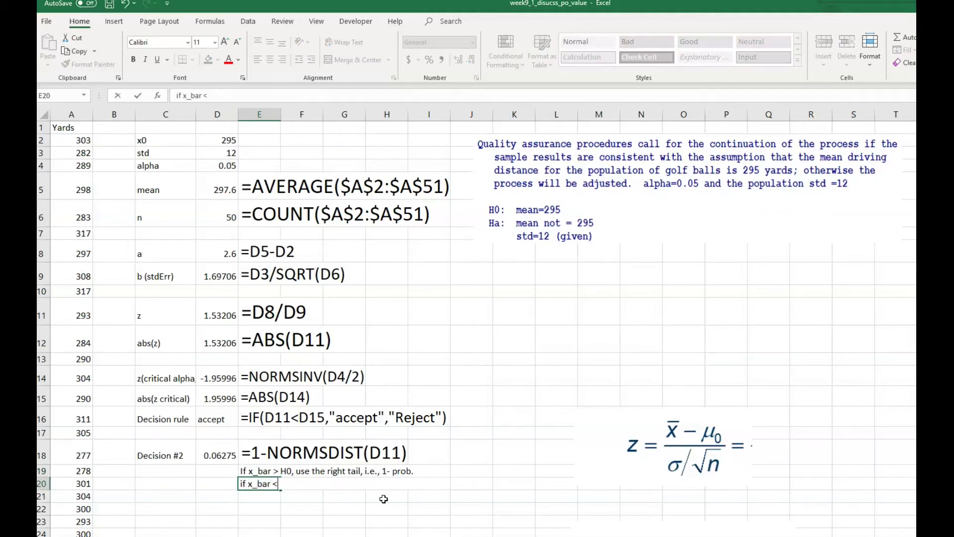
text( H0, use the left tail, i.e., prob)
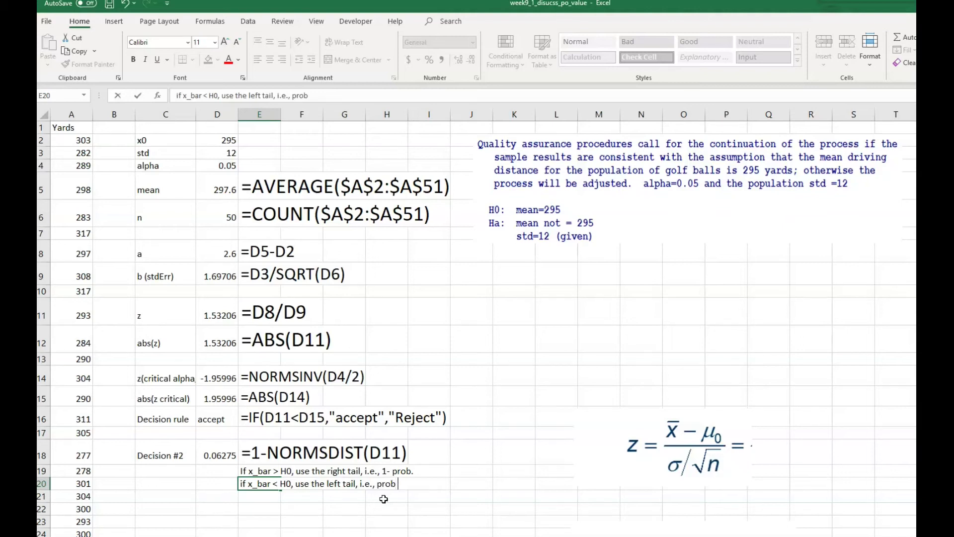
text( itself)
key(Return)
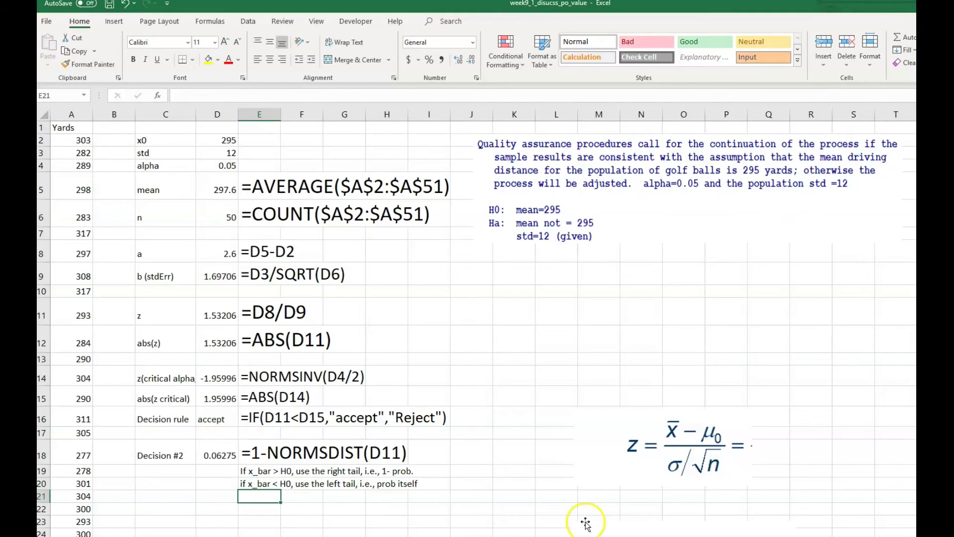
Step: Set the font size of the two tail notes in E19:E20 to 20
drag(252, 472, 256, 485)
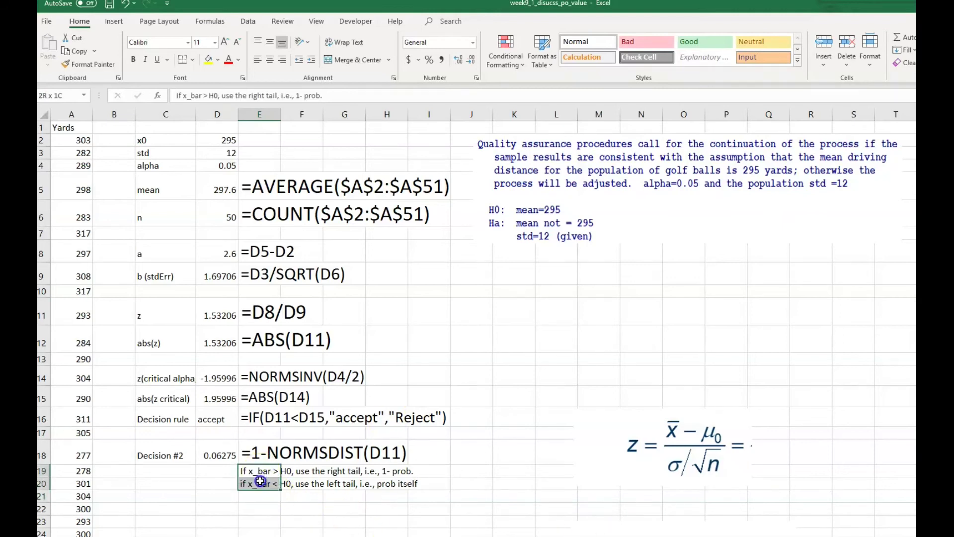
click(215, 45)
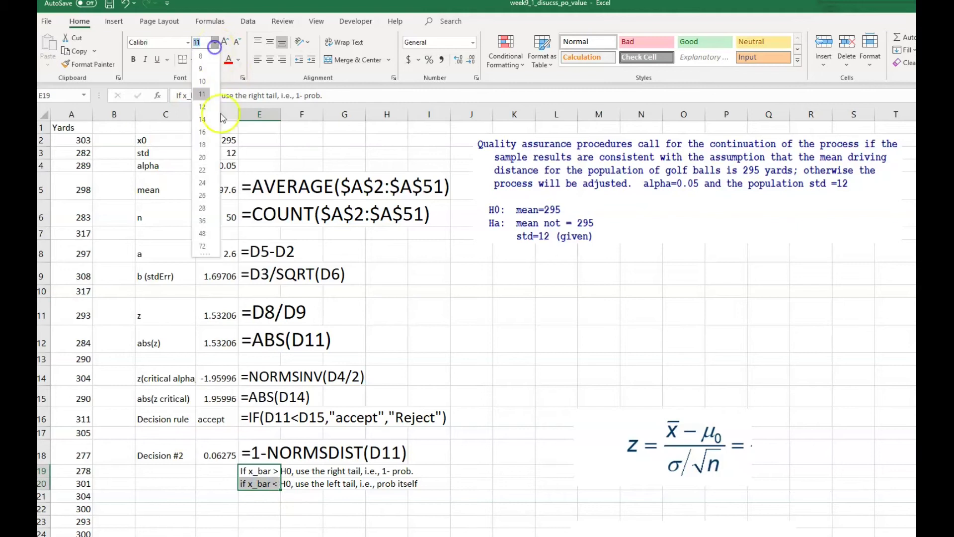
click(202, 157)
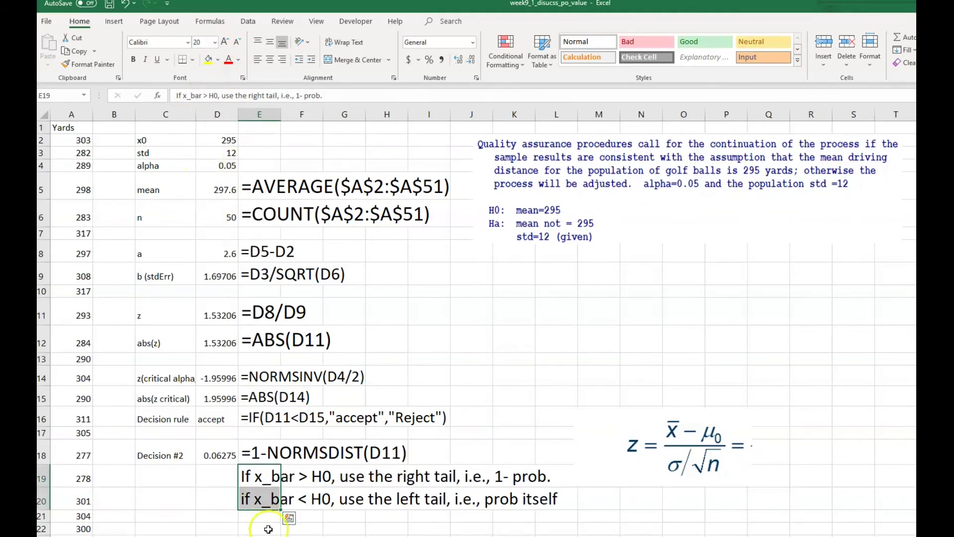
Step: Add the label p=p/2 *2 in C21
click(213, 517)
click(218, 456)
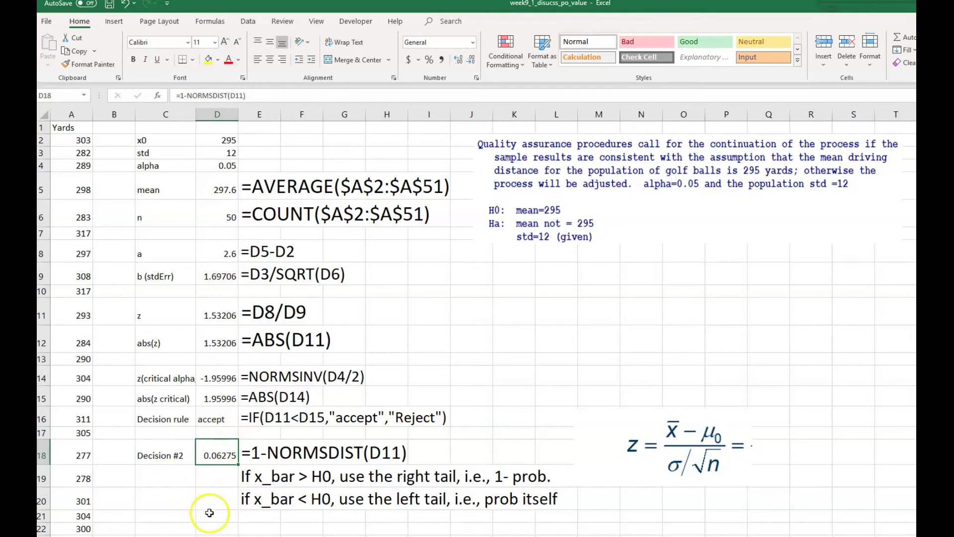
click(193, 517)
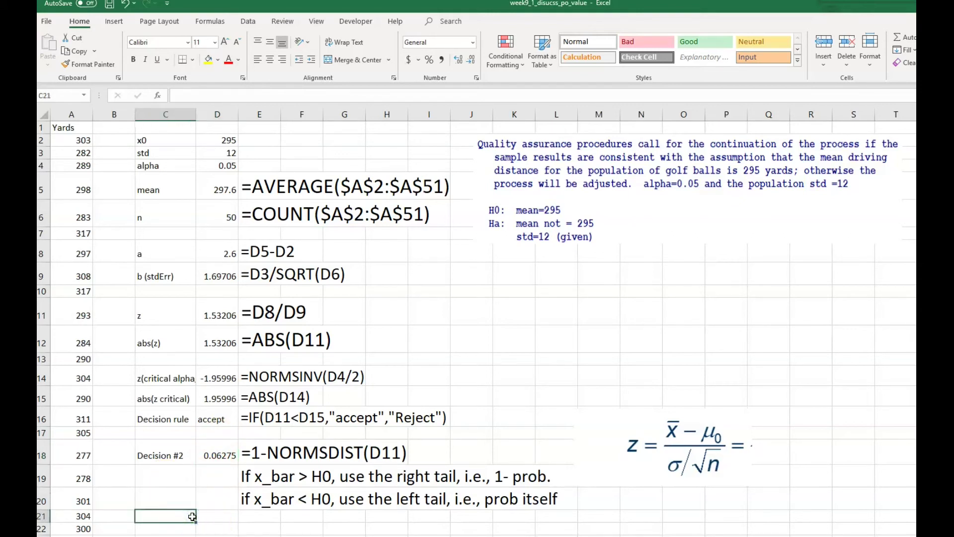
double_click(192, 516)
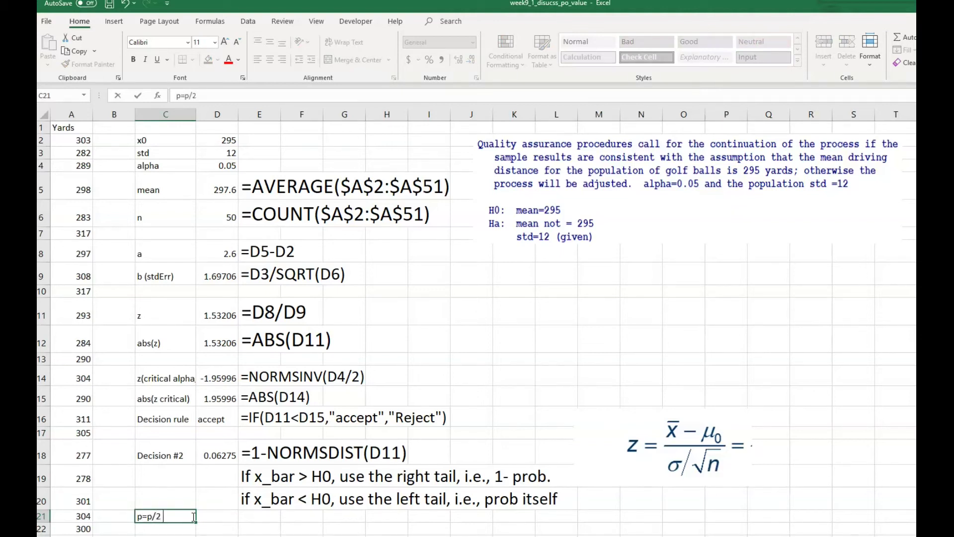
text(p=p/2 *2)
key(Return)
Step: Compute the two-sided p value in D21 by doubling the tail probability with =D18*2
key(Up)
key(Right)
text(=)
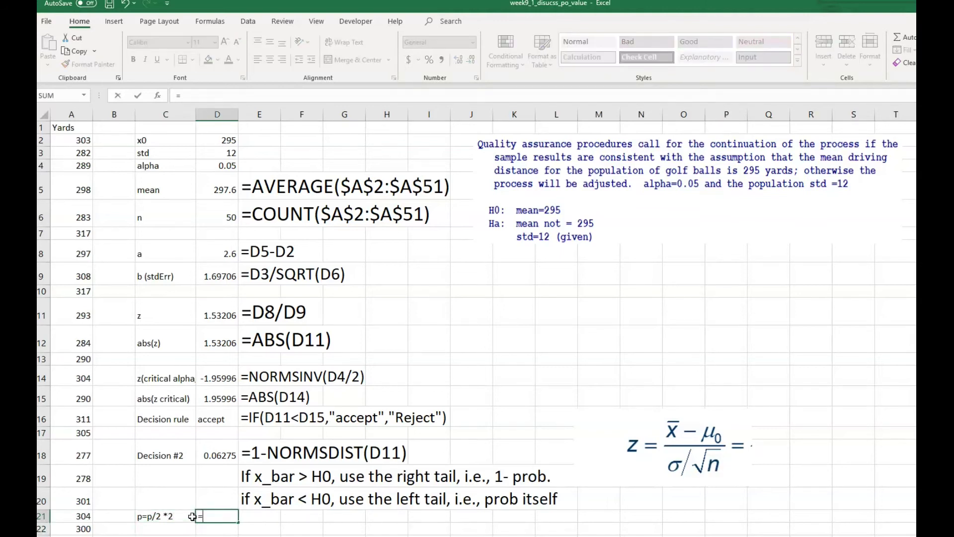
click(210, 453)
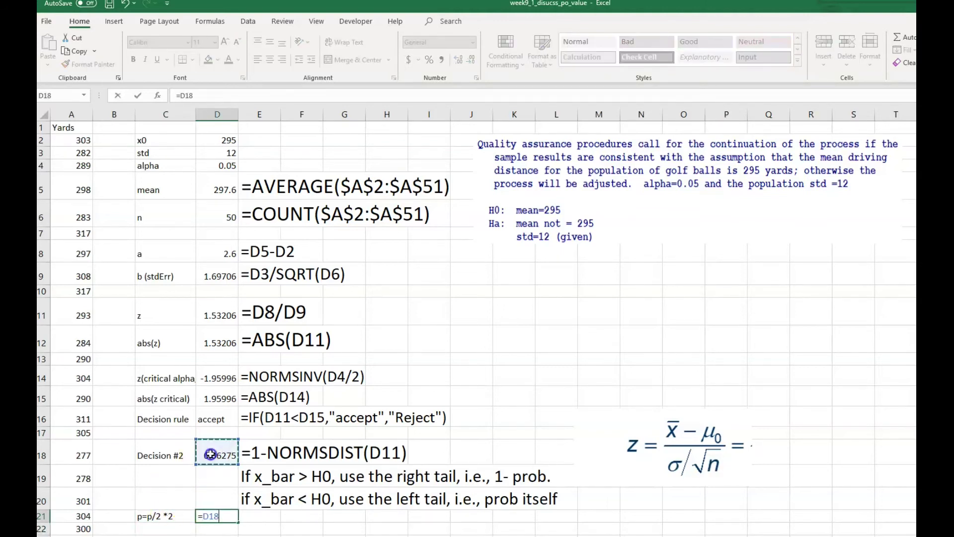
text(*)
key(Return)
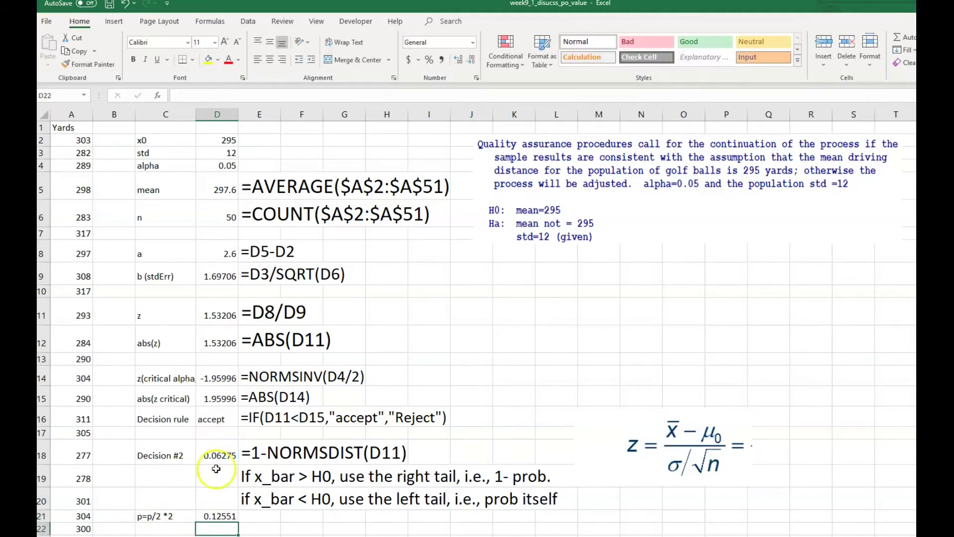
Step: Enter the p-value decision in E21 as =IF(D21<D4,"Rject","Accept")
click(270, 513)
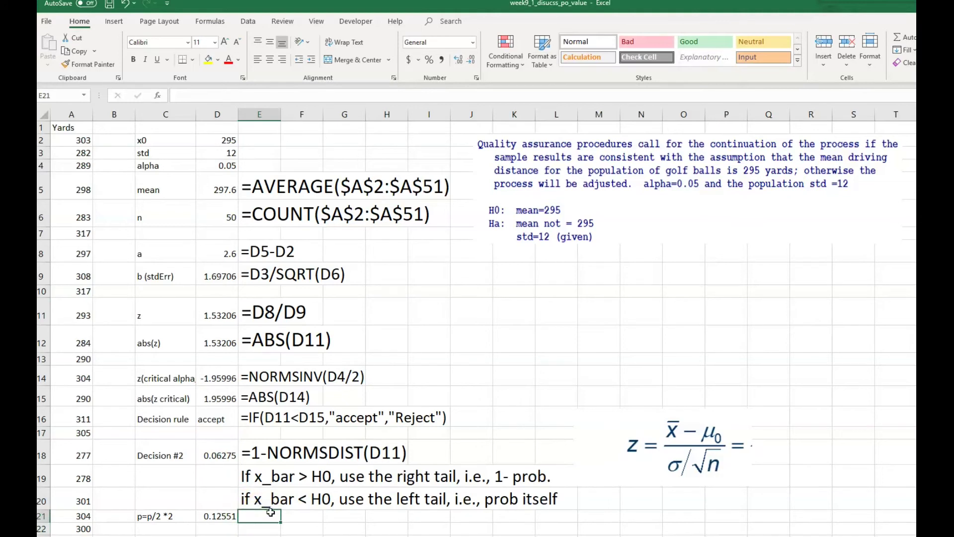
text(=if()
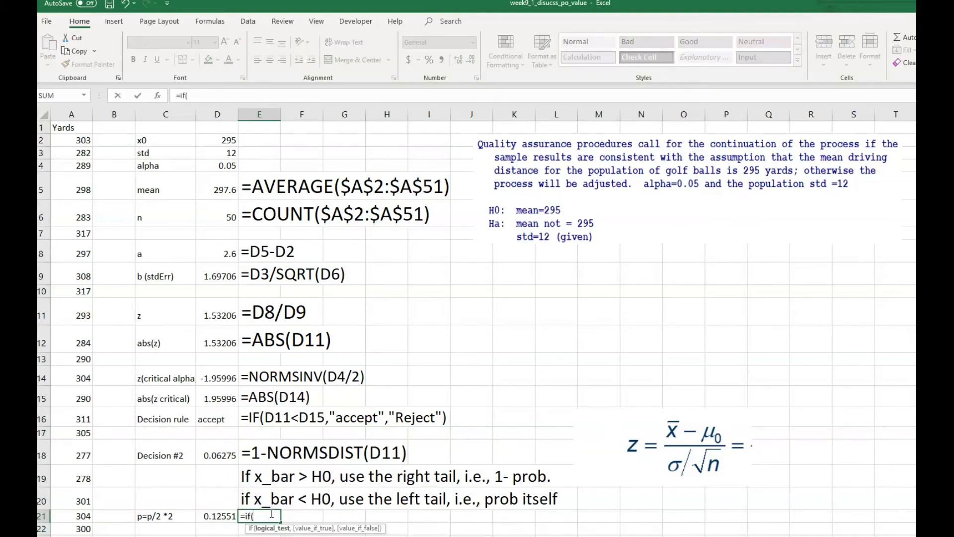
click(213, 520)
text(<)
click(222, 165)
text(,)
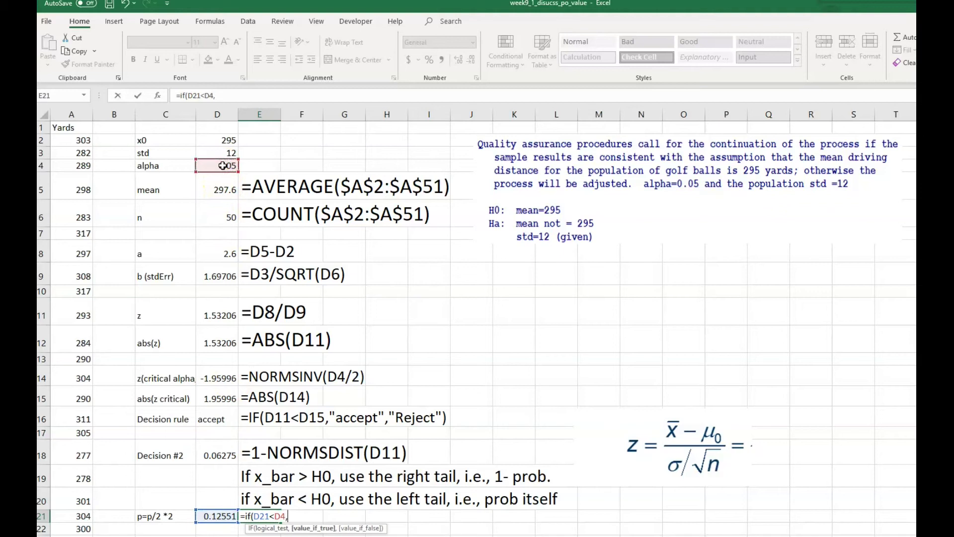
text("Rject","Accept)
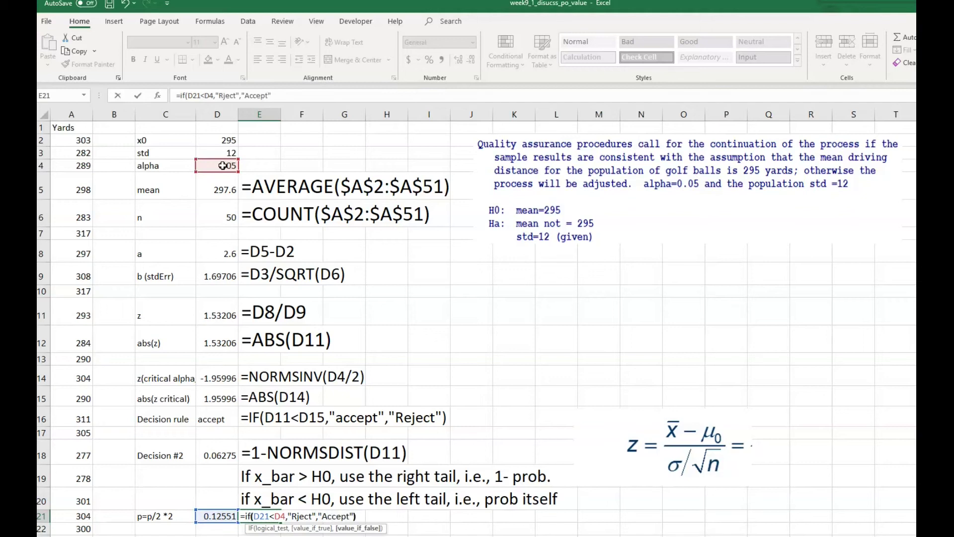
key(Return)
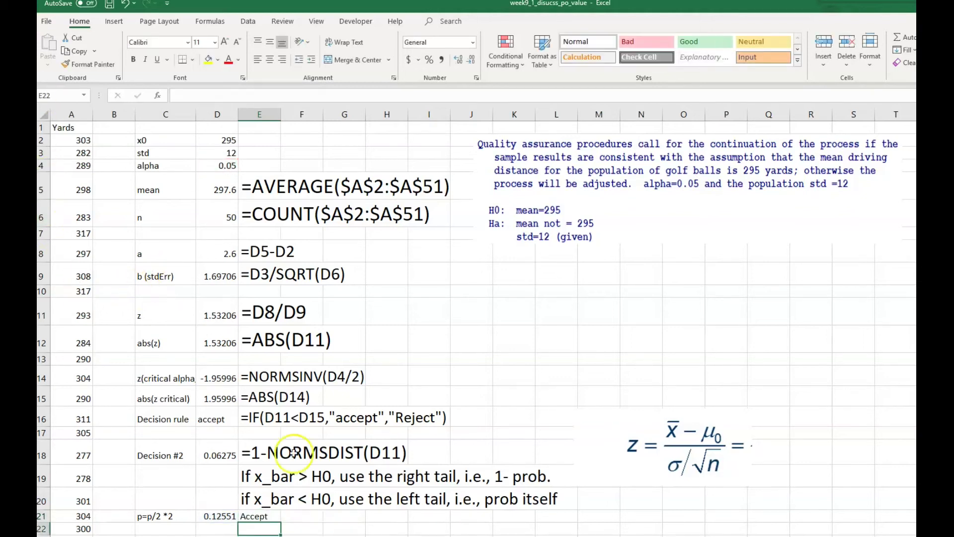
Step: Copy the FORMULATEXT formula from E18 to F21 to show E21's formula and set its font size to 16
click(259, 452)
right_click(258, 452)
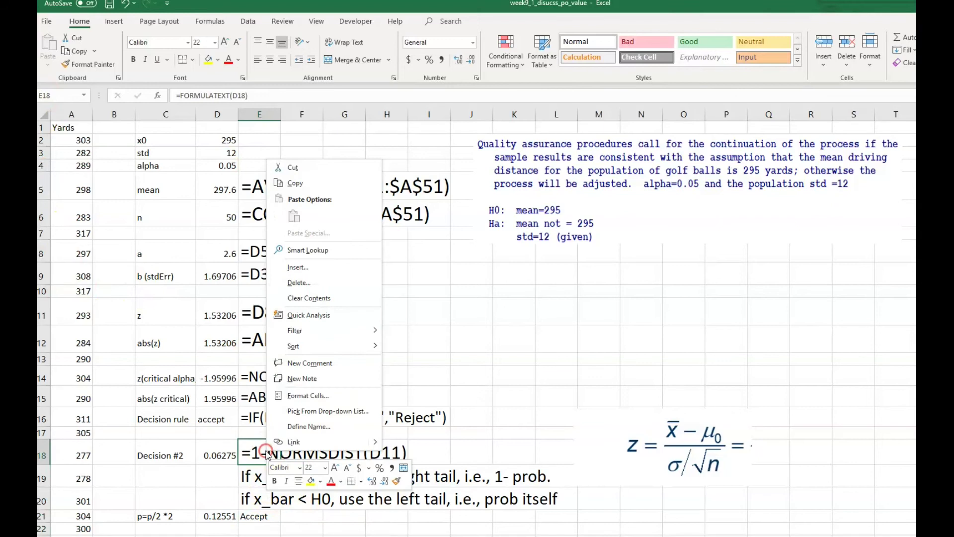
click(304, 177)
click(308, 515)
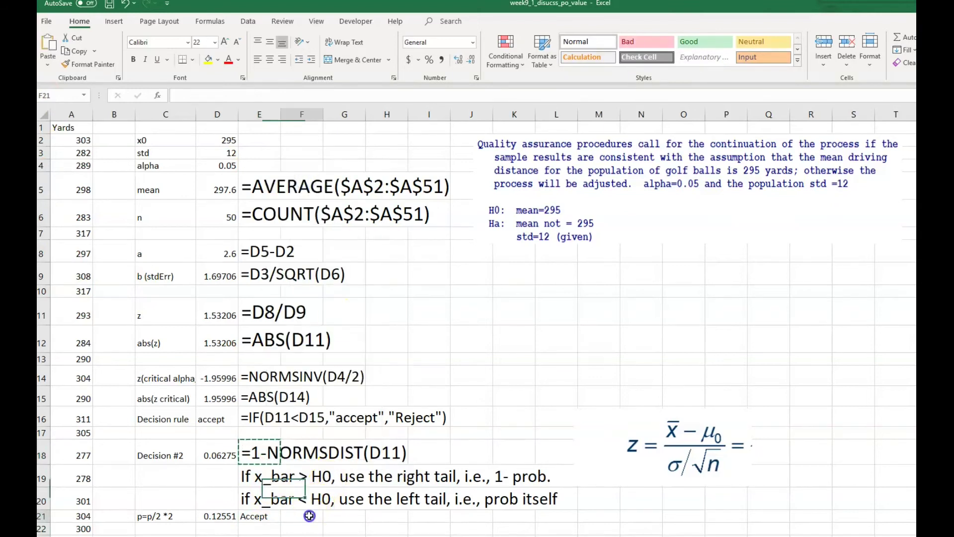
right_click(308, 516)
click(385, 281)
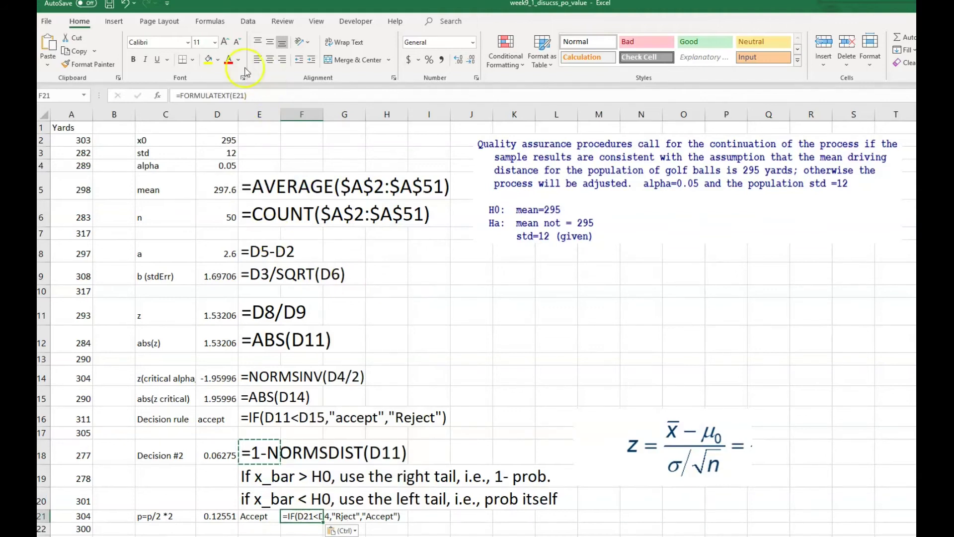
click(214, 42)
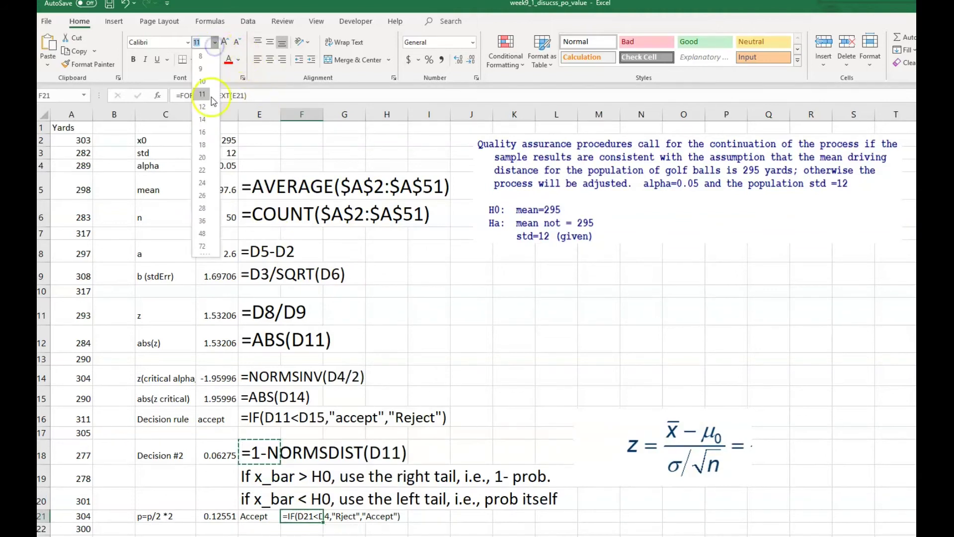
click(208, 134)
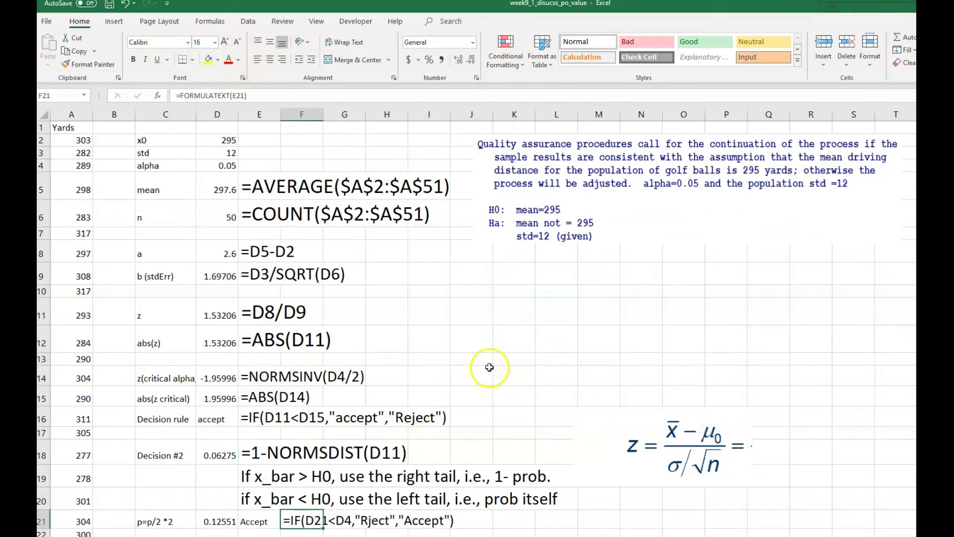
Step: Move the z formula picture up so it sits just below the golf problem statement
click(826, 358)
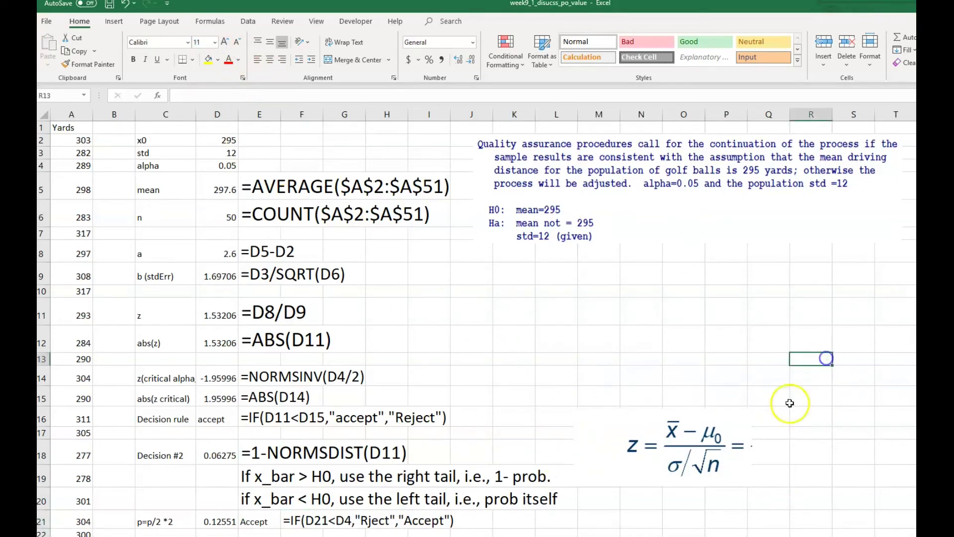
drag(693, 440, 647, 309)
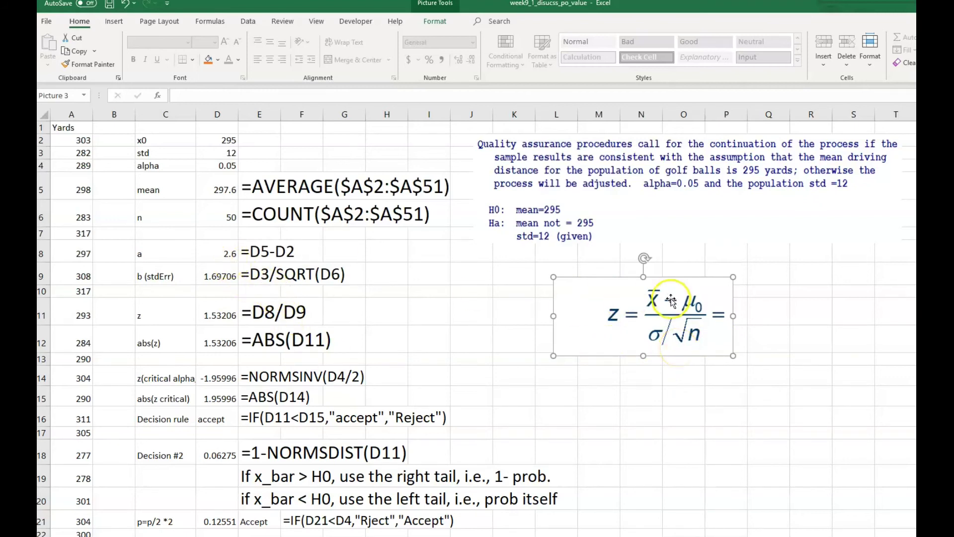
click(801, 312)
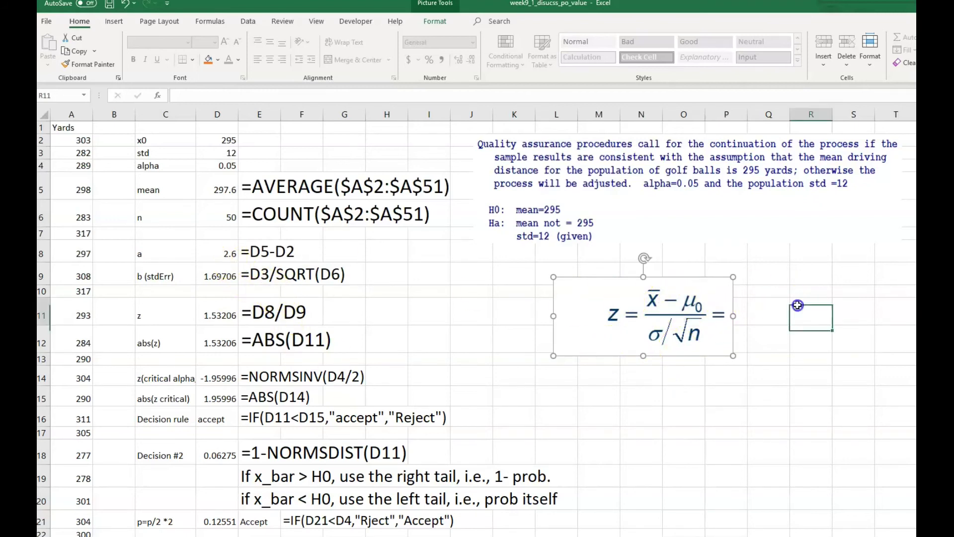
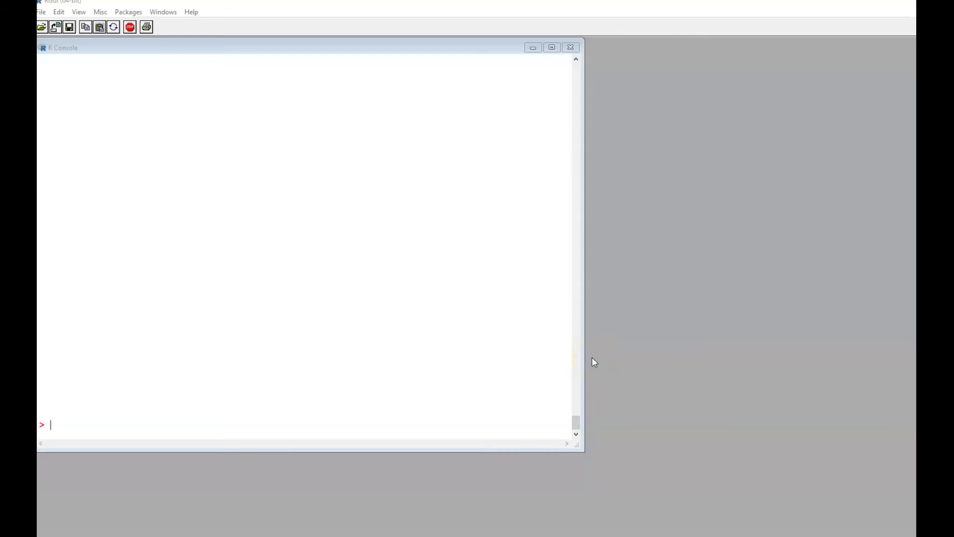
Step: Switch to the R console and list all in-class exercises with the command .ice
click(452, 364)
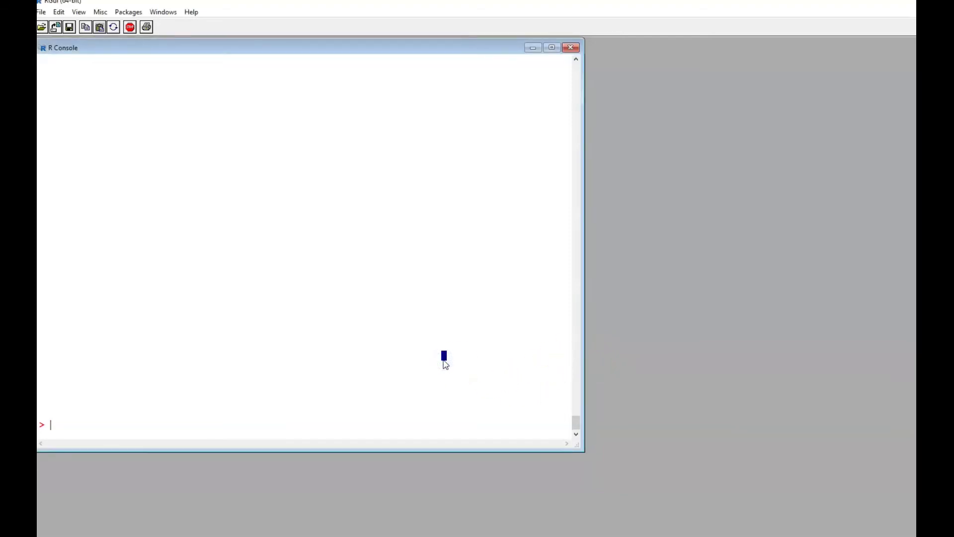
text(.cls)
key(BackSpace)
key(BackSpace)
key(BackSpace)
text(ice)
key(Return)
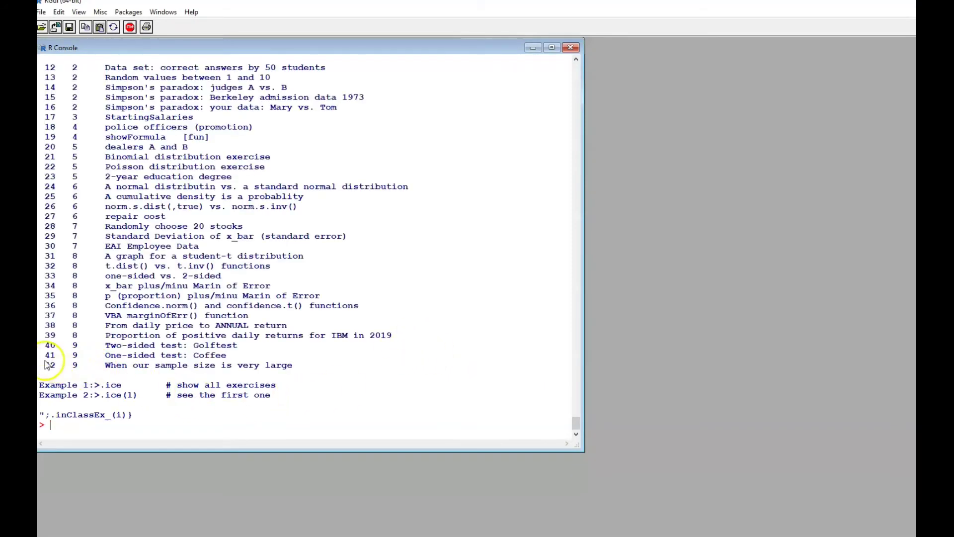
Step: Show the one-sided Coffee test exercise, number 41 in the list, with .ice(41)
drag(45, 357, 268, 365)
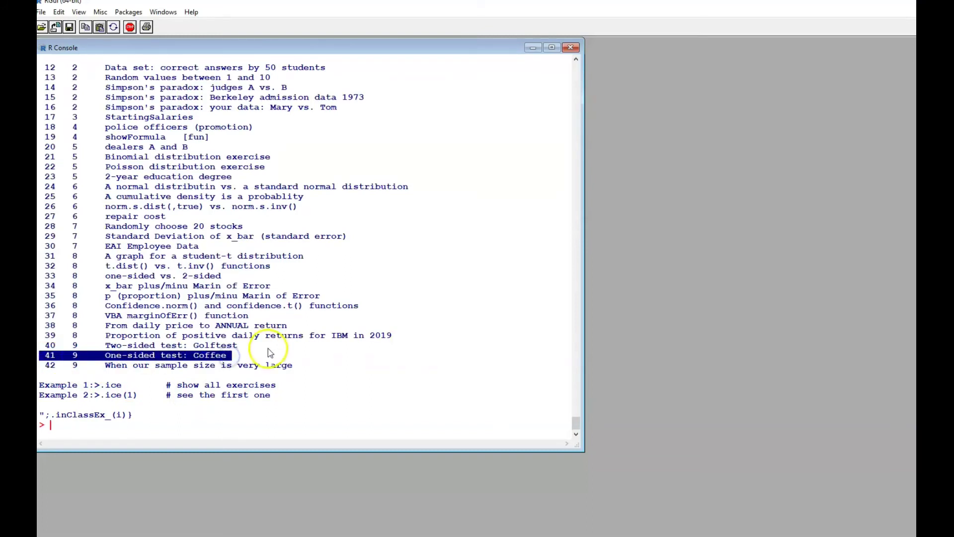
click(221, 437)
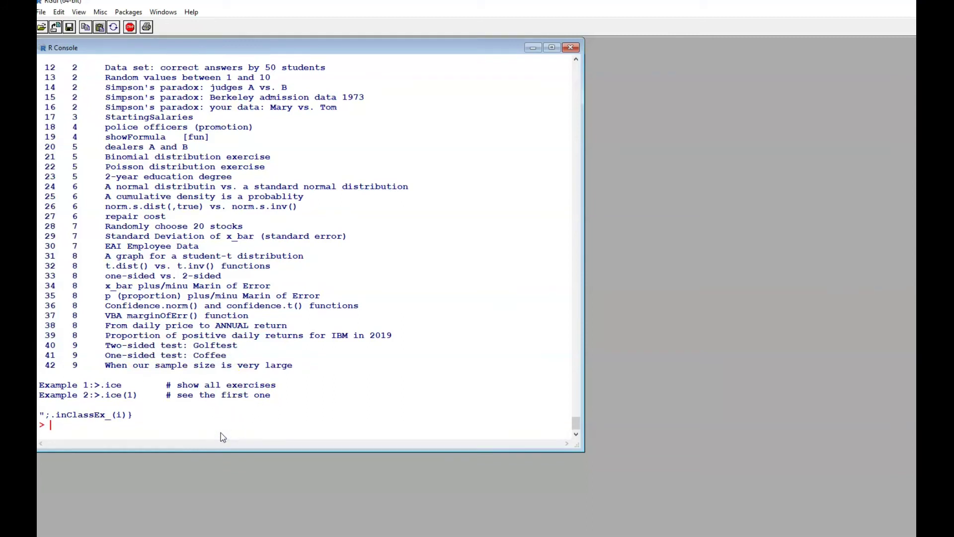
text(.ice(41))
key(Return)
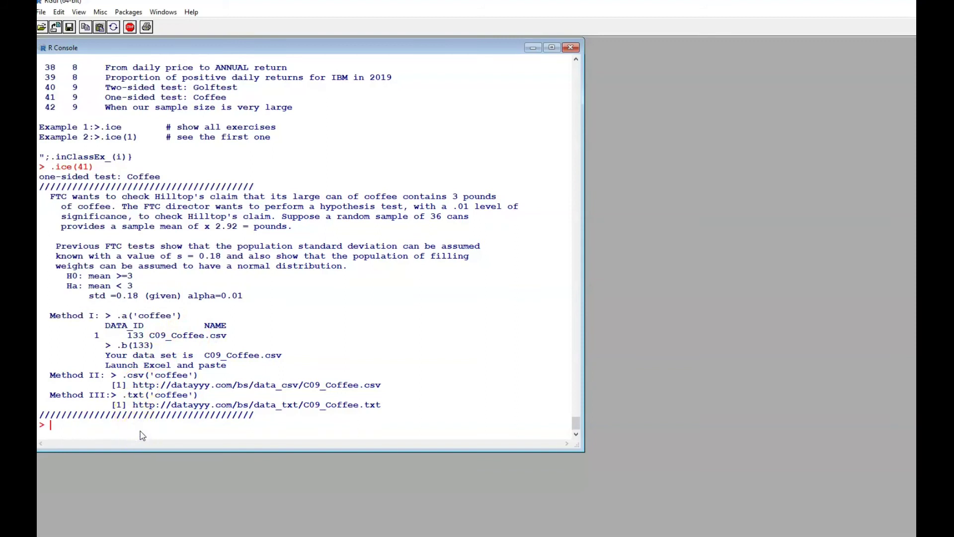
Step: Look up the coffee data set with .a('coffee') and load it for pasting with .b(133)
text(.a('coffee'))
key(Return)
text(.b(1)
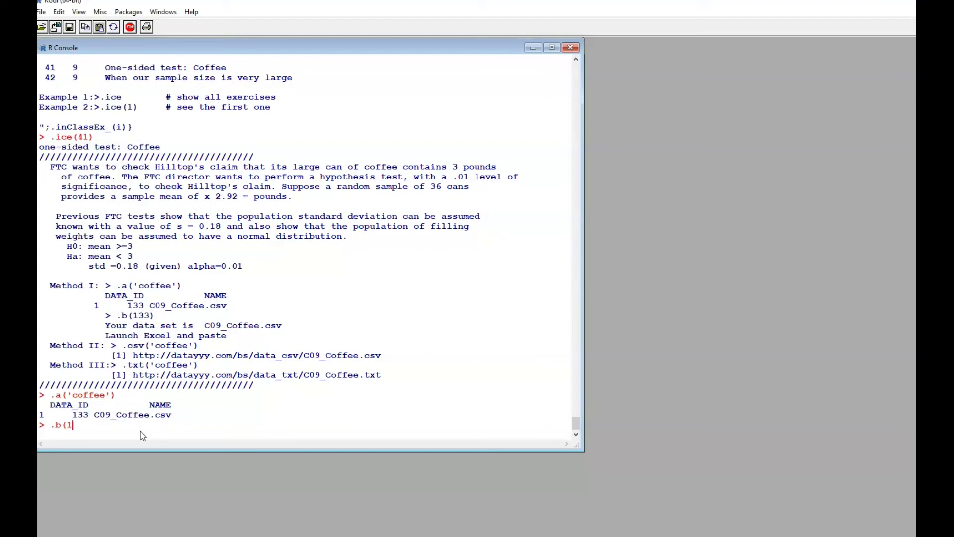
text(33))
key(Return)
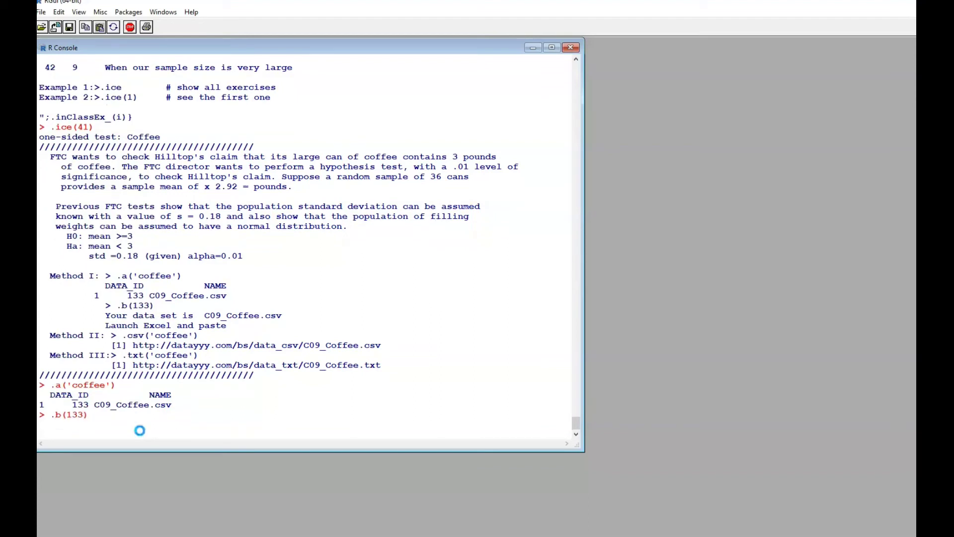
Step: Highlight the CSV and TXT links to the C09_Coffee data in the exercise text
click(169, 425)
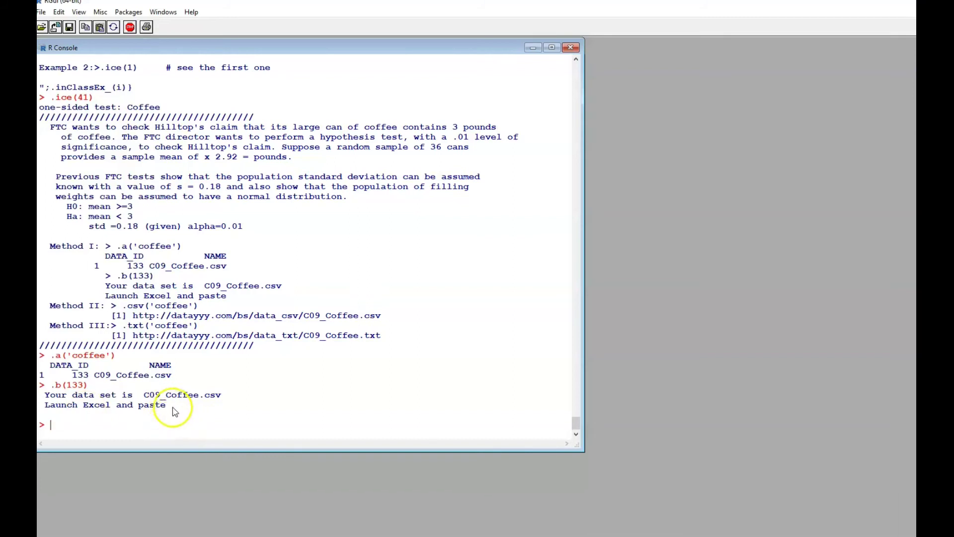
drag(133, 315, 378, 317)
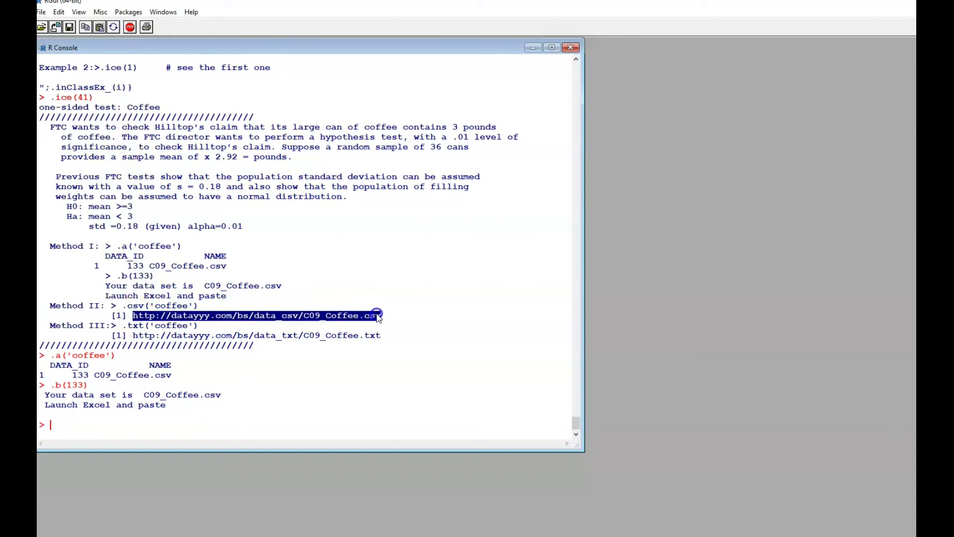
drag(132, 335, 378, 342)
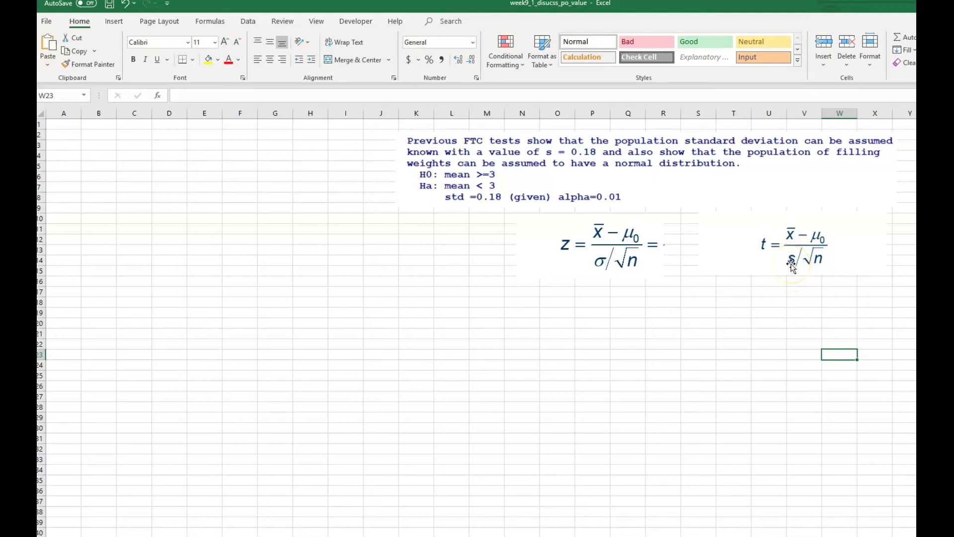
Step: Switch to Excel and paste the loaded coffee data set at A1 of the coffee exercise sheet
click(68, 126)
scroll(341, 464, up, 2)
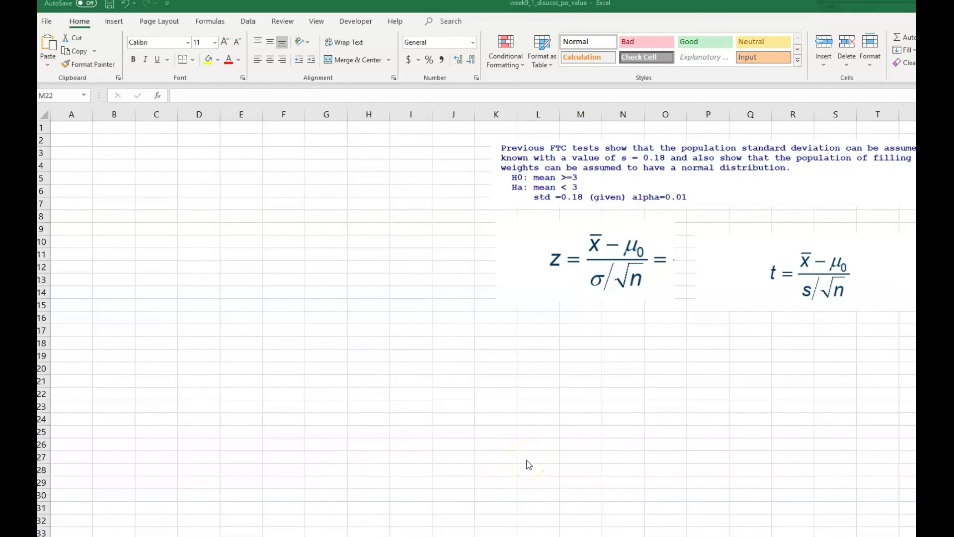
right_click(70, 126)
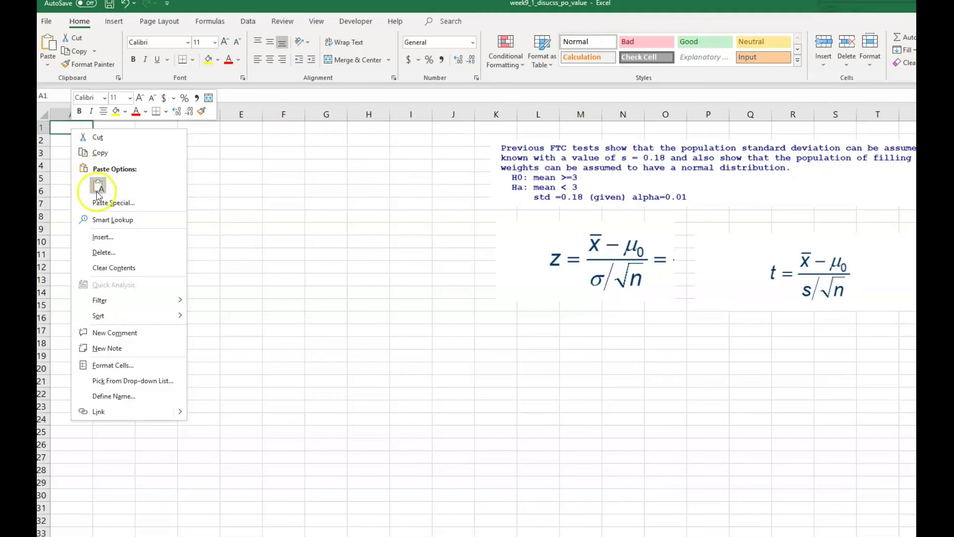
click(98, 188)
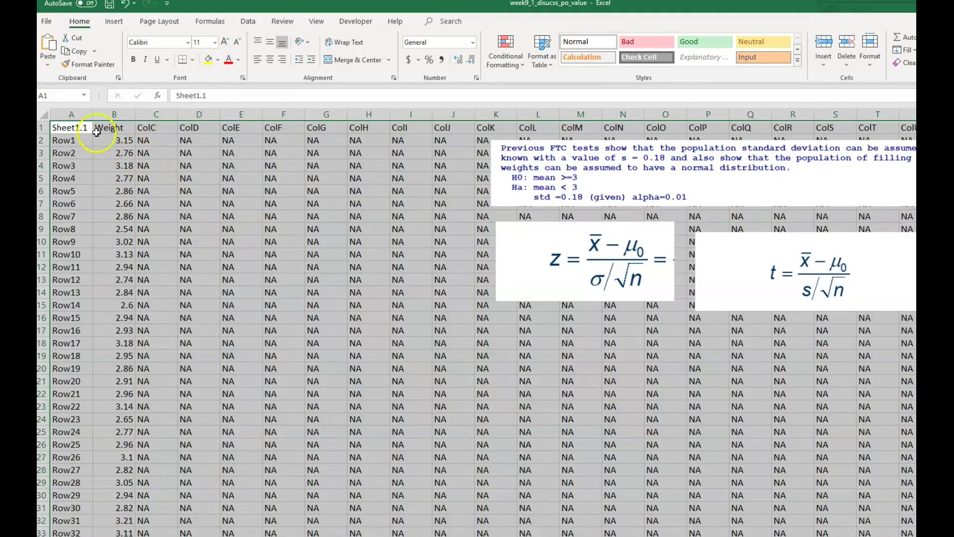
Step: Delete all the NA-filled columns from column C onward, keeping the row names and Weight
click(73, 117)
click(110, 118)
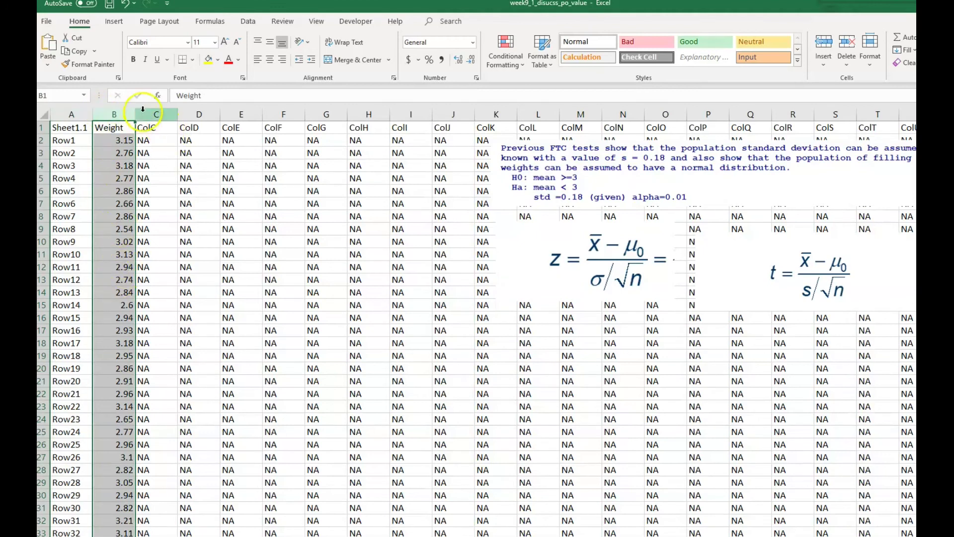
drag(143, 109, 914, 124)
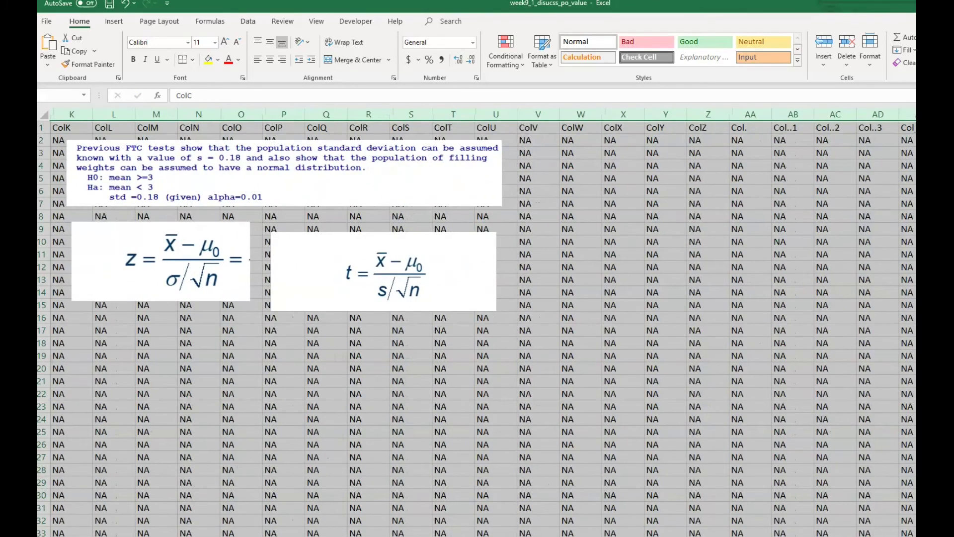
right_click(711, 151)
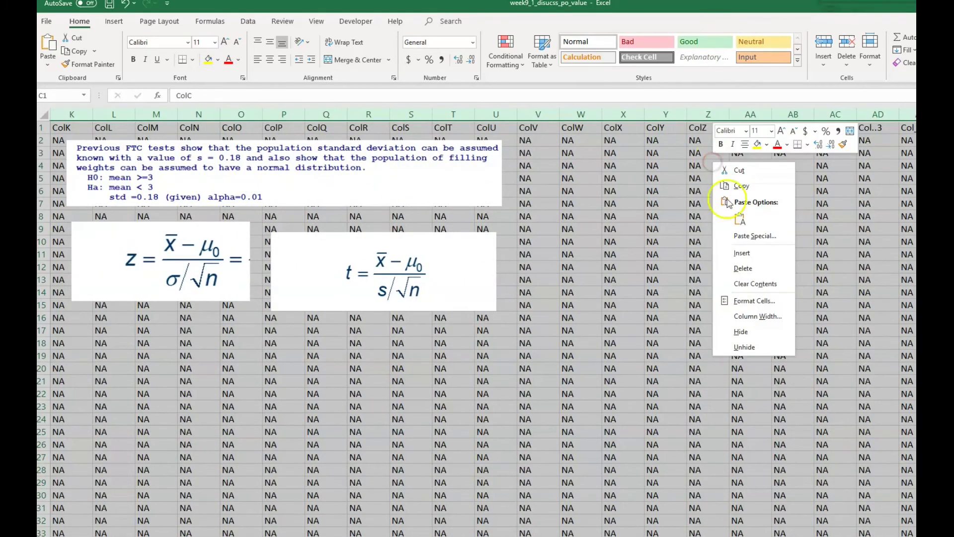
click(747, 266)
Step: Rearrange the pictures, placing the problem statement above and the z and t formulas side by side beneath it, clear of the data
drag(351, 188, 626, 163)
drag(427, 268, 710, 276)
drag(251, 269, 480, 259)
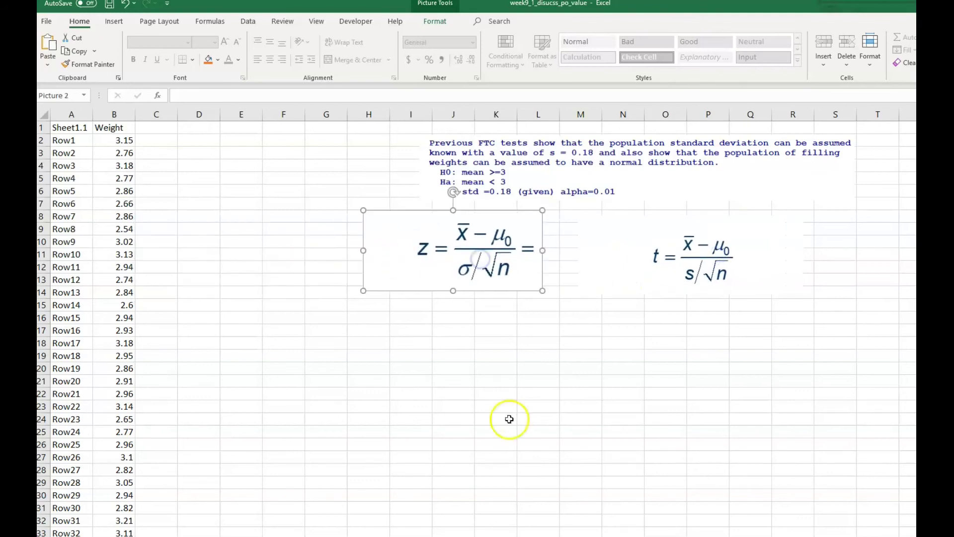
drag(690, 272, 728, 270)
drag(517, 261, 568, 262)
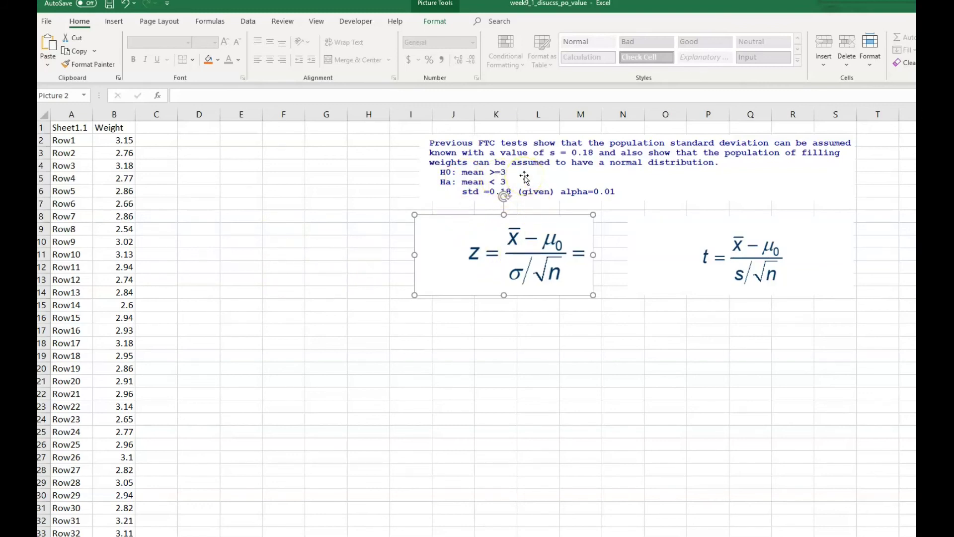
click(645, 378)
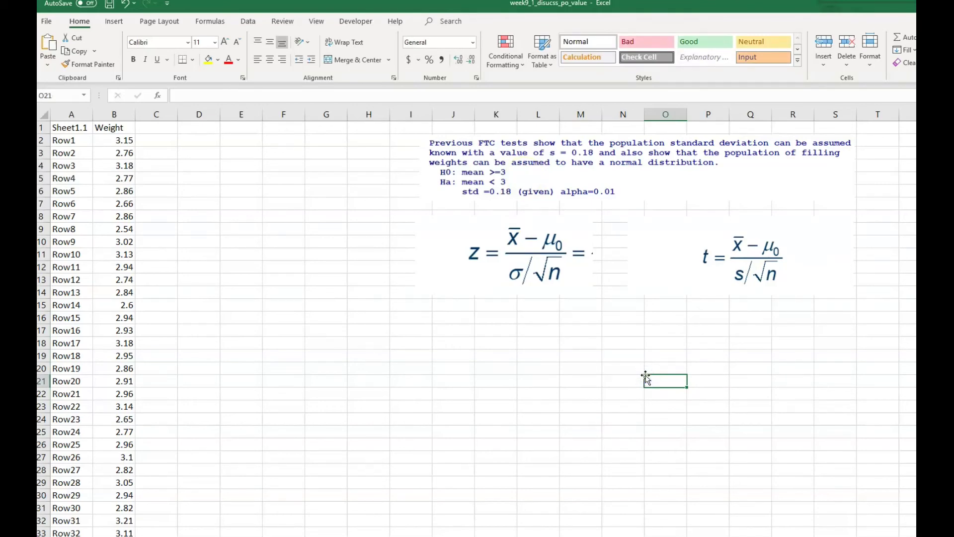
Step: Enter the labels std and H0 in D2:D3 with the values 0.18 and 3 in E2:E3
click(191, 143)
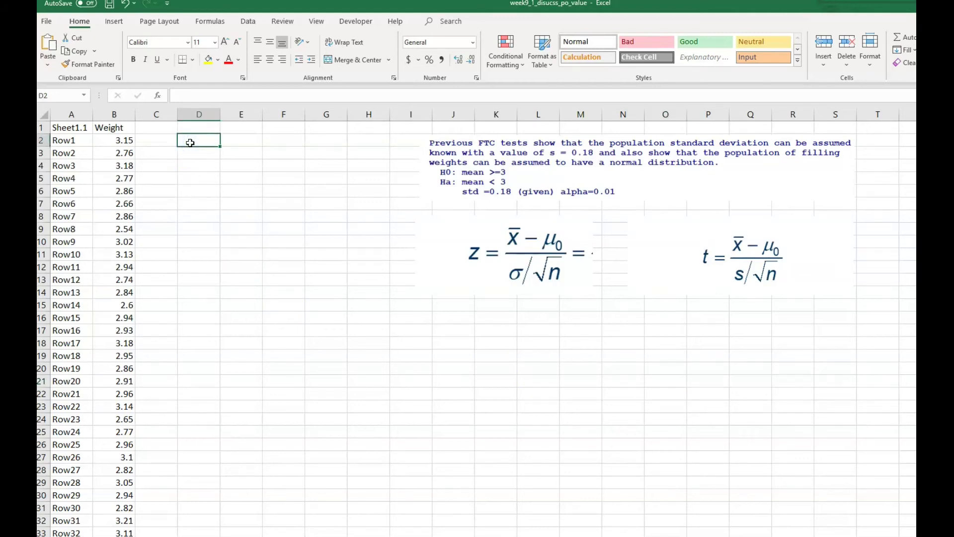
text(std)
key(Tab)
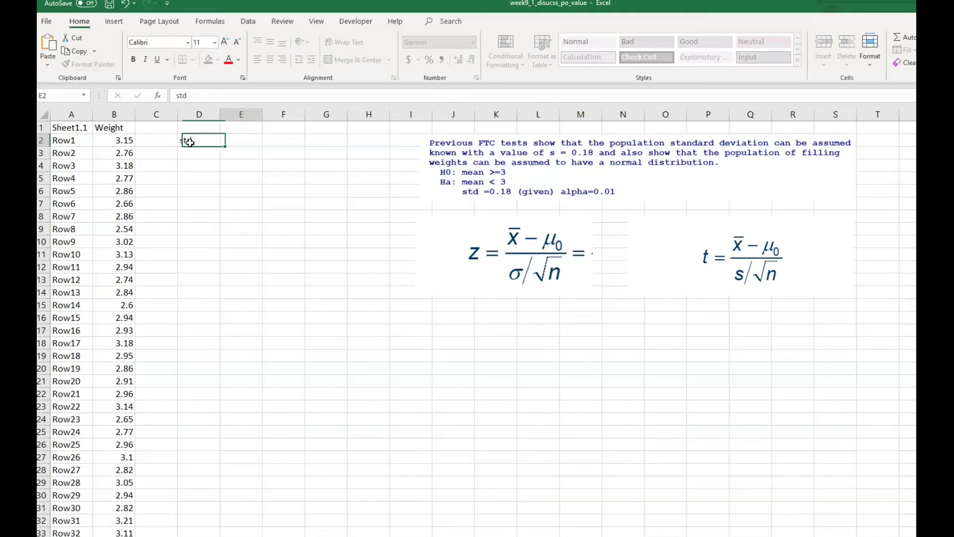
text(0.18)
click(197, 153)
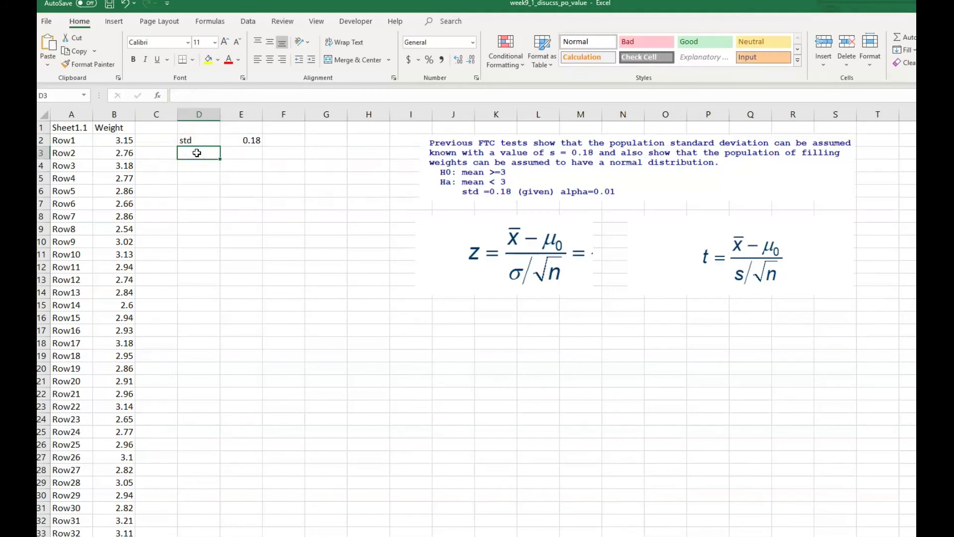
text(H0)
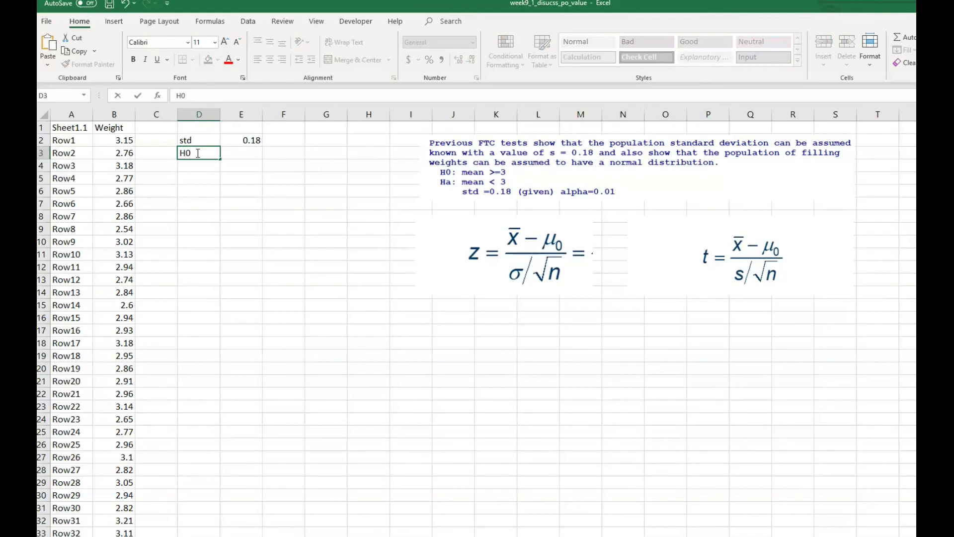
key(Tab)
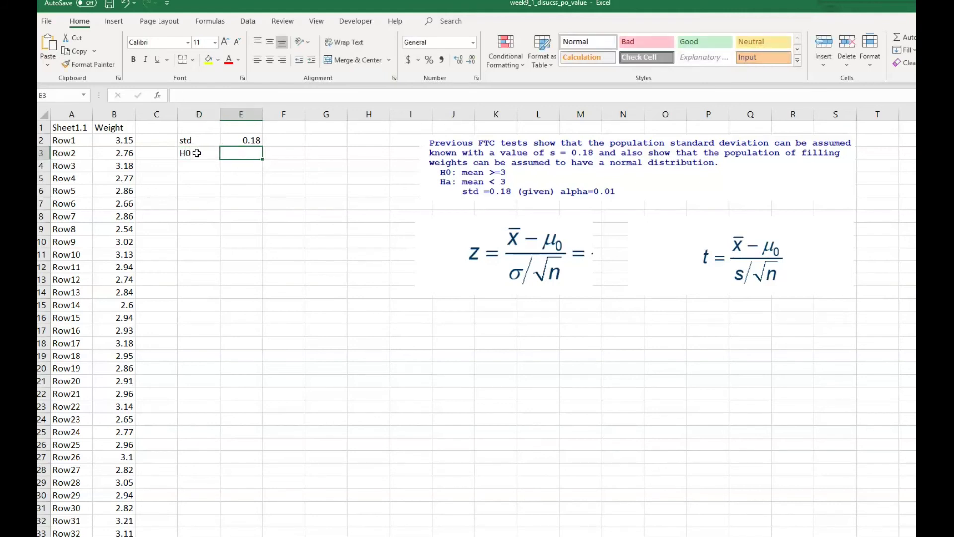
text(3)
key(Return)
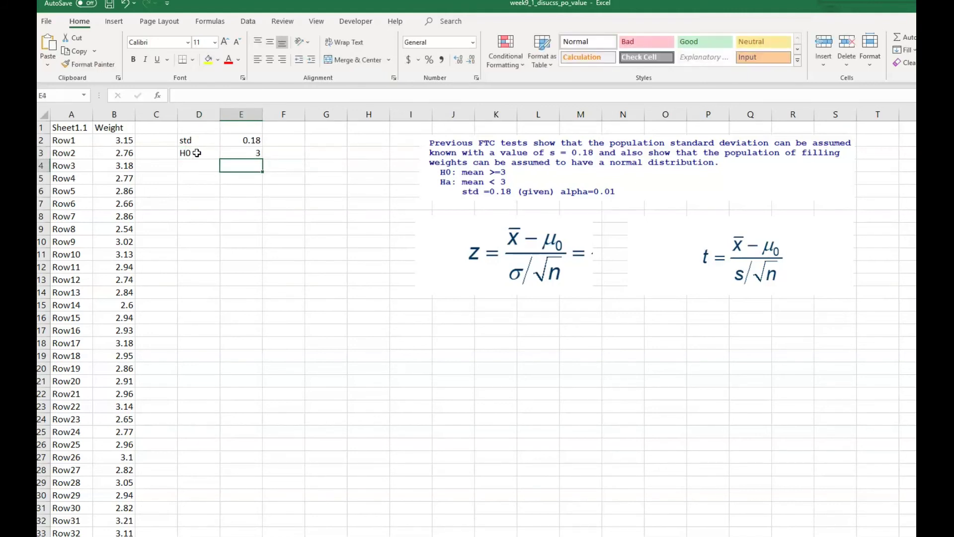
Step: Enter the label alpha in D4 and its value 0.01 in E4
click(196, 167)
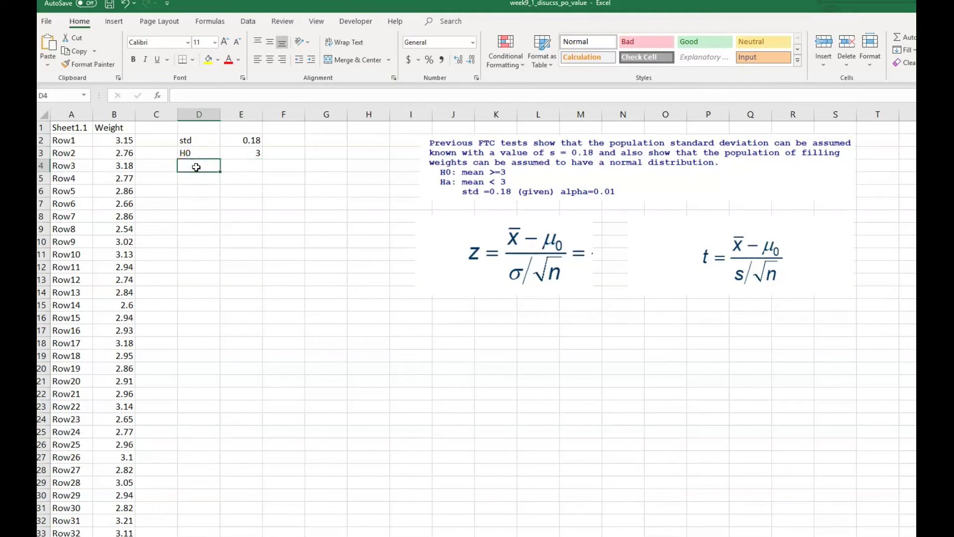
text(alpha)
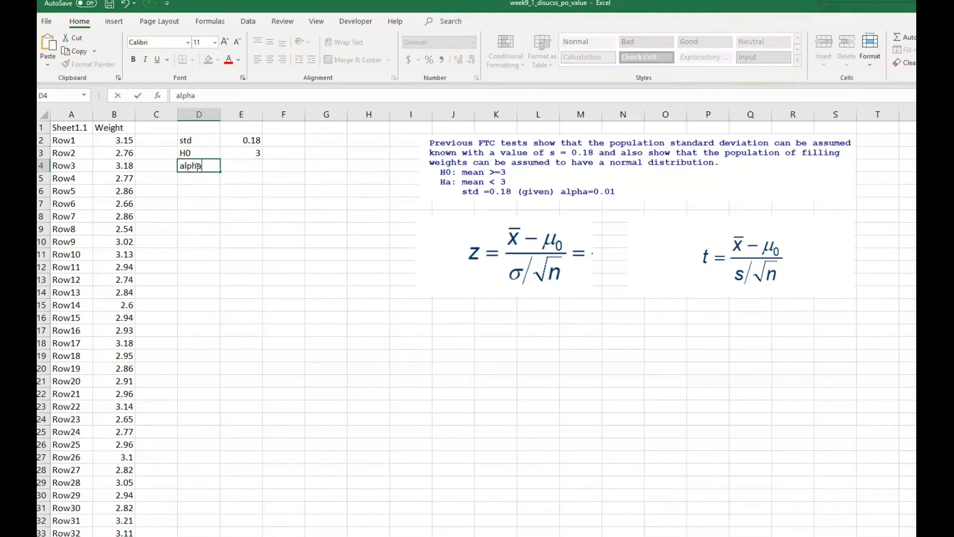
key(Tab)
text(0)
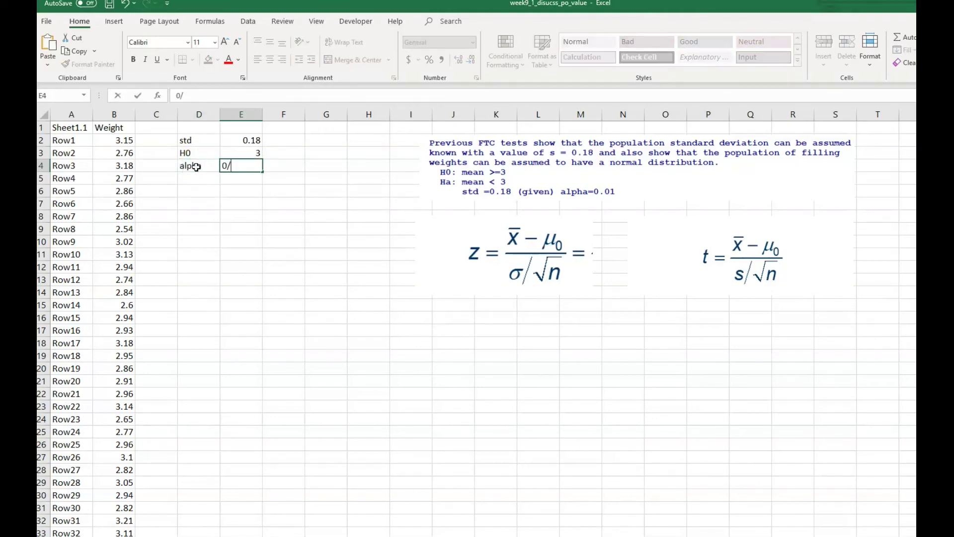
text(/0)
key(BackSpace)
key(BackSpace)
text(.01)
key(Return)
key(Return)
key(Return)
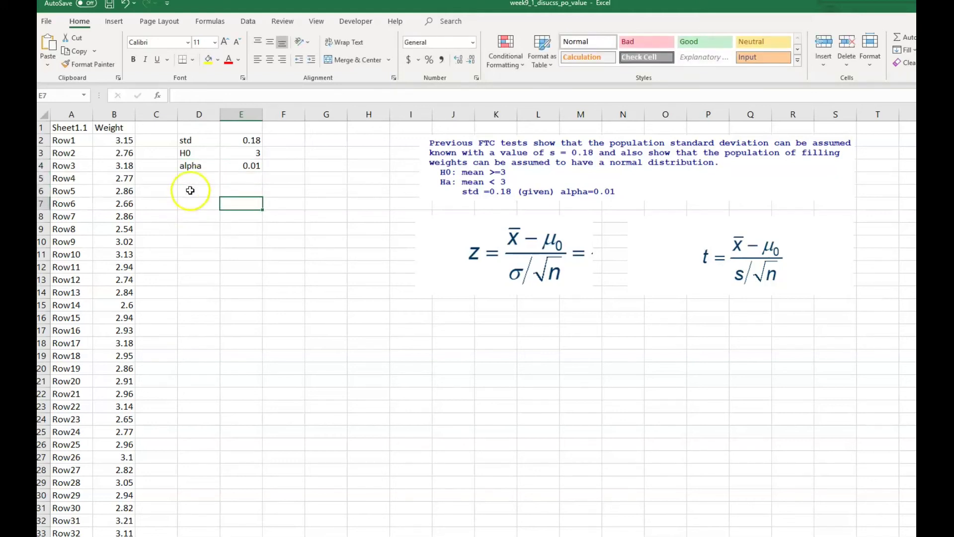
Step: Add the label n in D6
click(190, 190)
text(n)
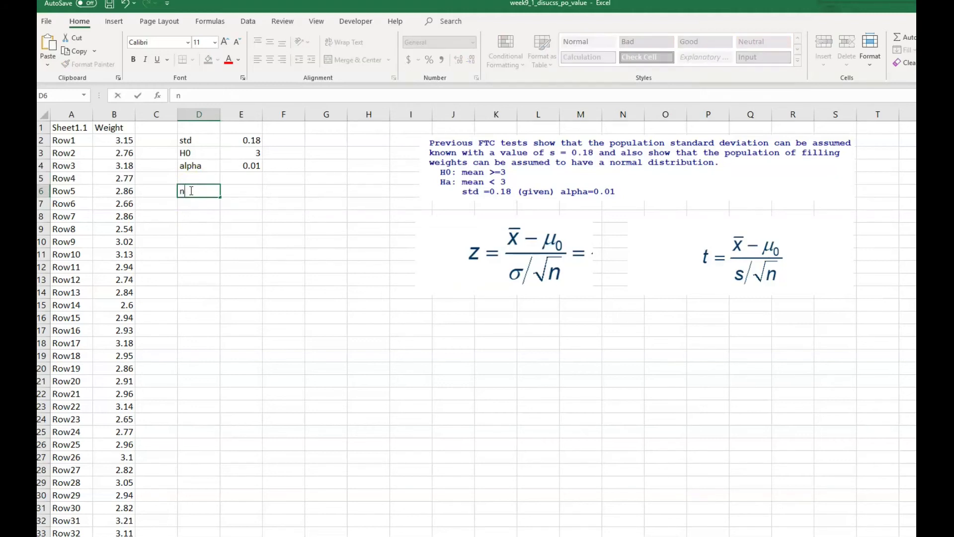
key(Return)
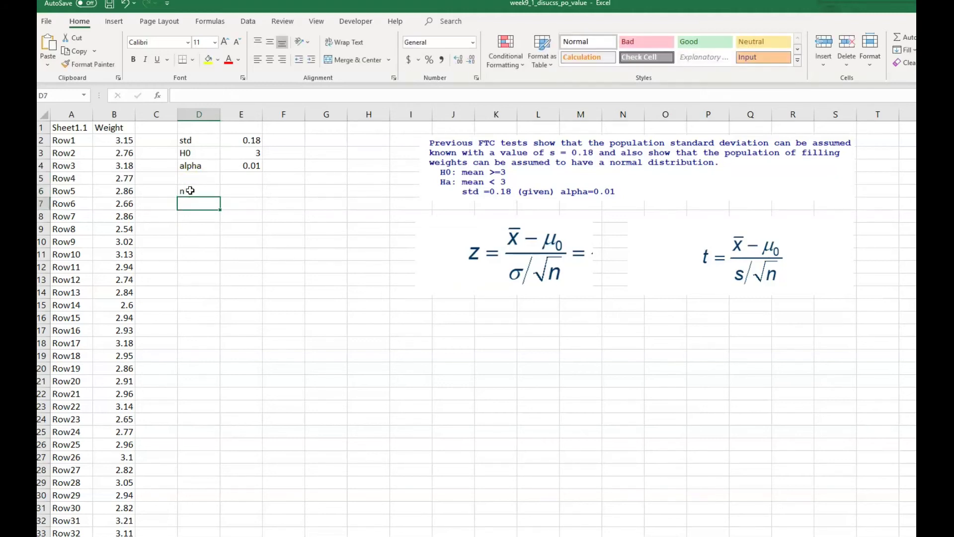
Step: Enter the labels mean in D7, z in D9 and abs(z) in D10
text(mean)
key(Return)
key(Return)
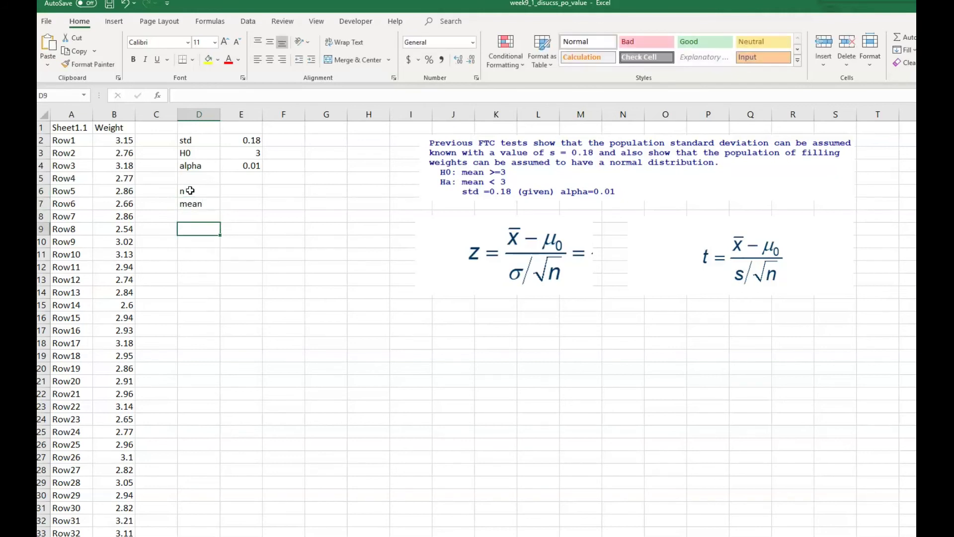
text(a)
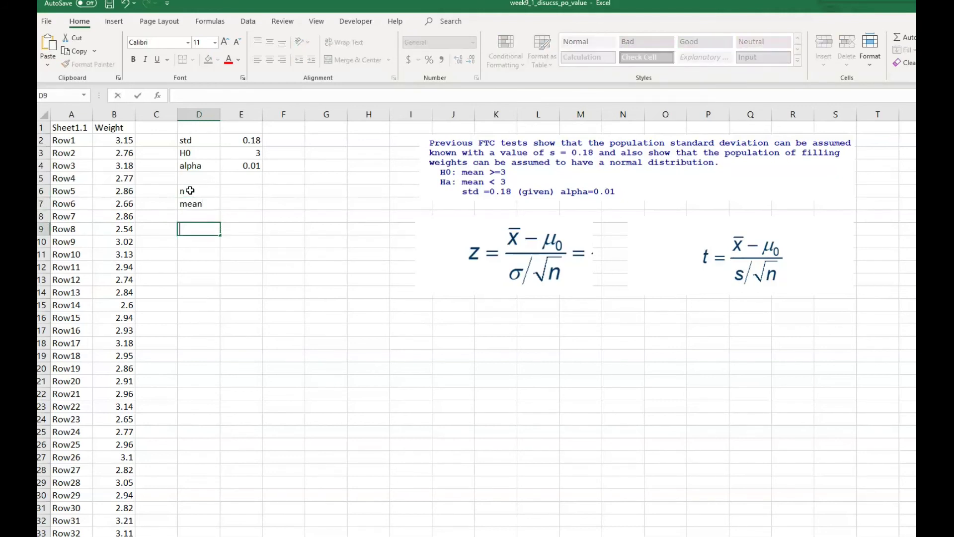
key(Return)
text(ab)
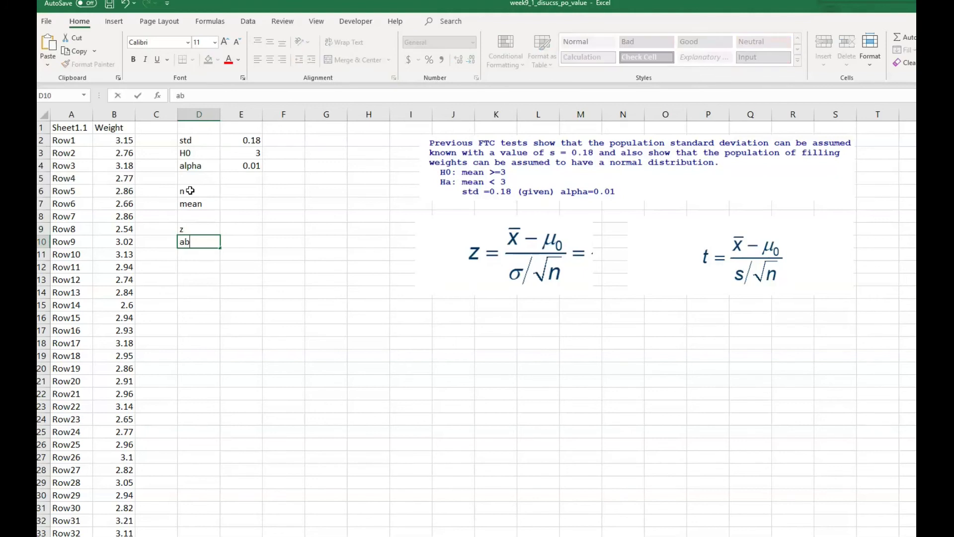
text(s(z))
key(Return)
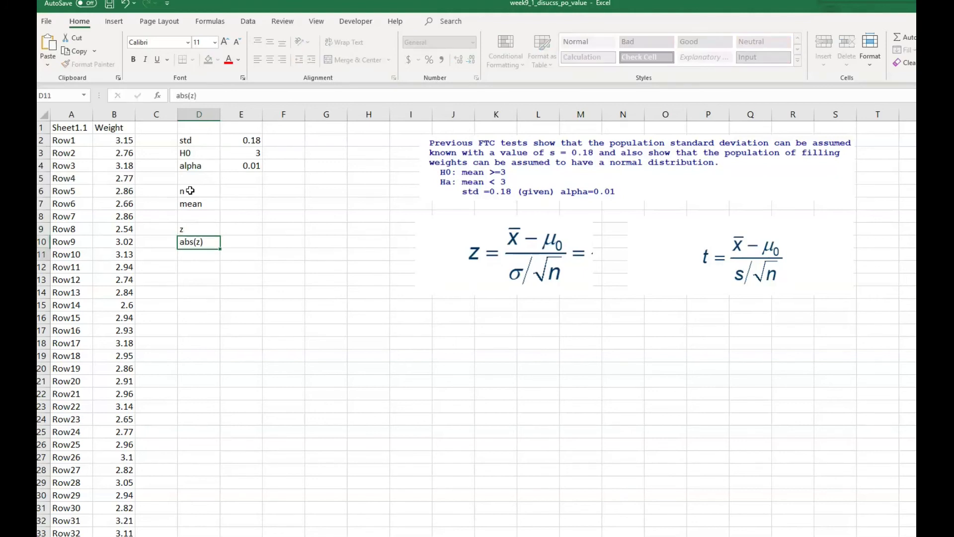
key(Return)
Step: Enter the labels z( critical) in D12 and abs(z critical) in D13
text(a)
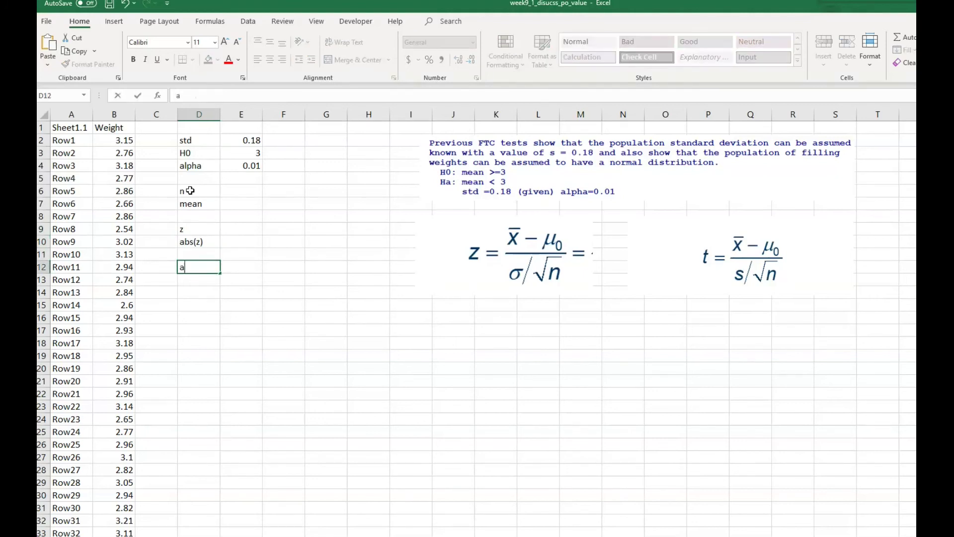
text(( critical)
key(Return)
text(abs(z)
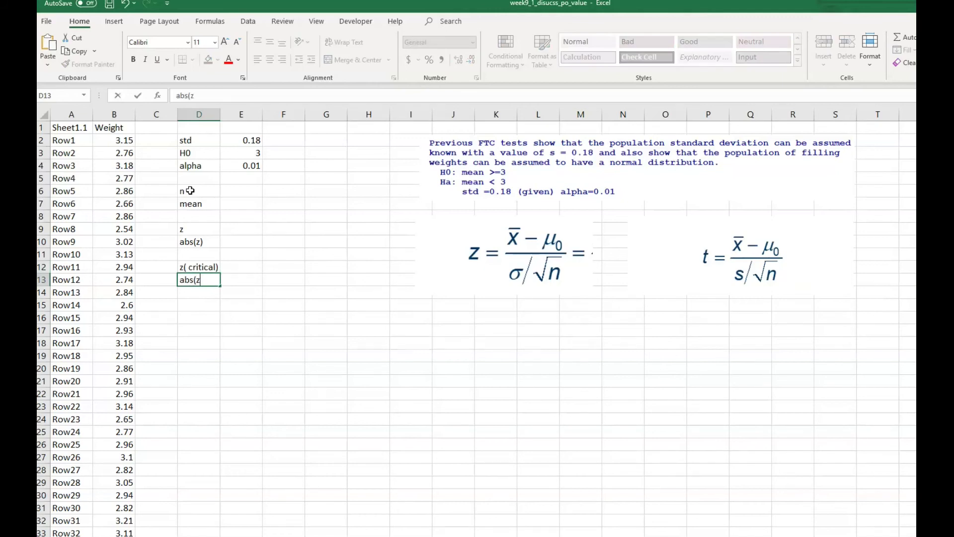
text( critical))
key(Return)
key(Return)
key(Return)
Step: Enter the heading "Decisoin rule 1" in D16 and an indented "distance" beneath it in D17
key(BackSpace)
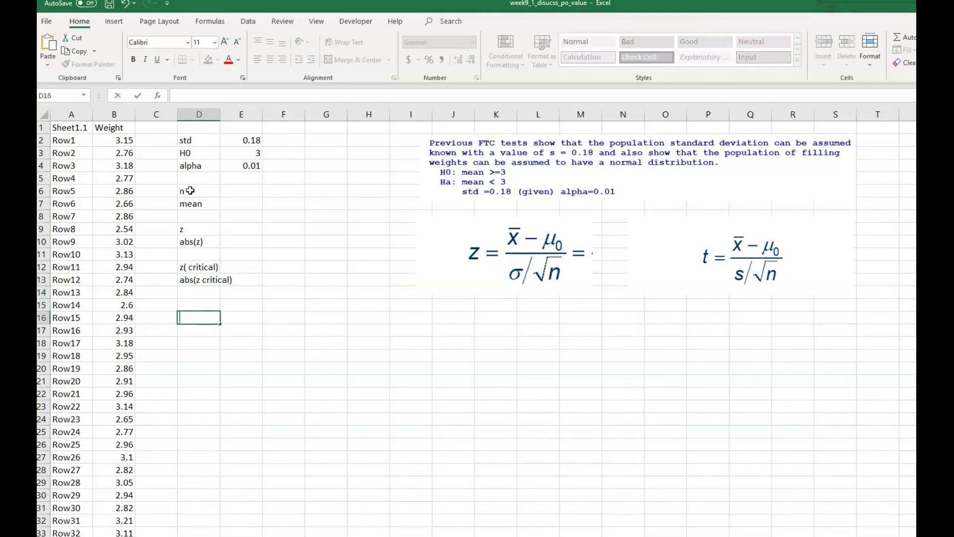
text(Decisoin rule )
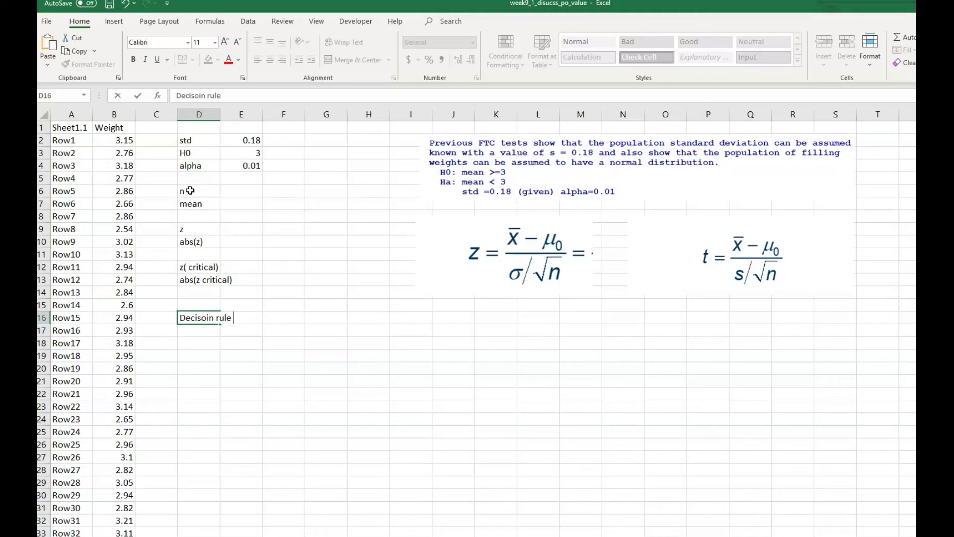
text(1)
key(Return)
text(De)
key(BackSpace)
key(BackSpace)
text(dis ta)
text(ance)
key(Return)
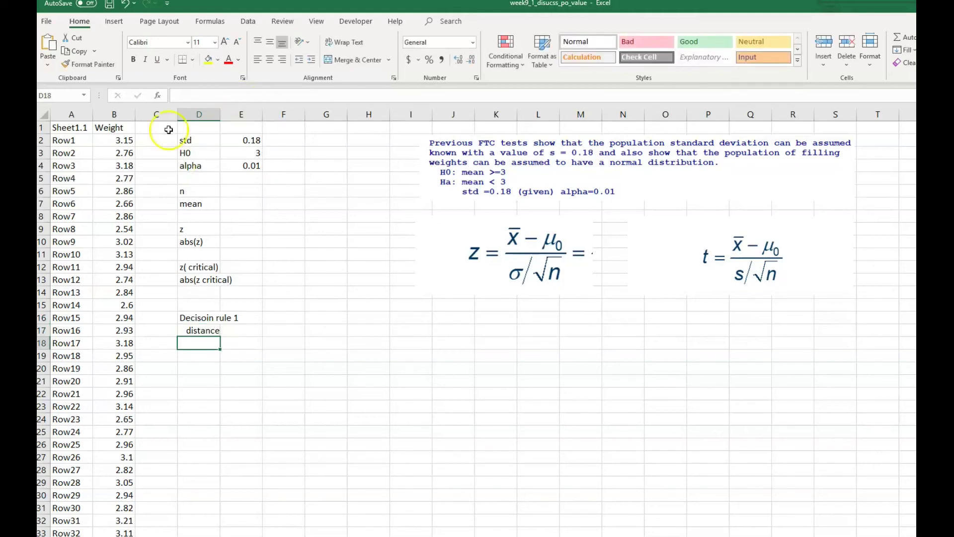
Step: Enter the heading "Decsiion 2" in D19 and an indented "p vs. alpha" beneath it in D20
click(228, 229)
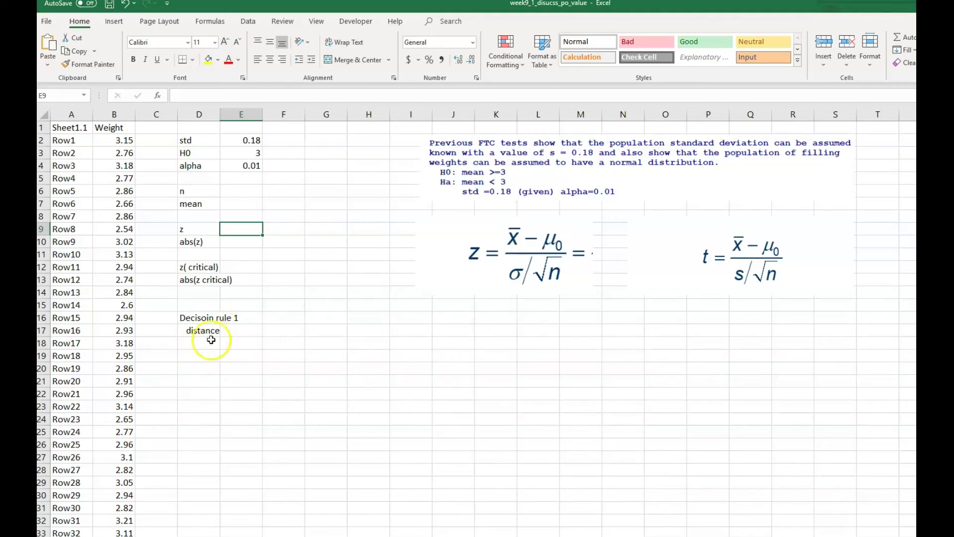
click(210, 357)
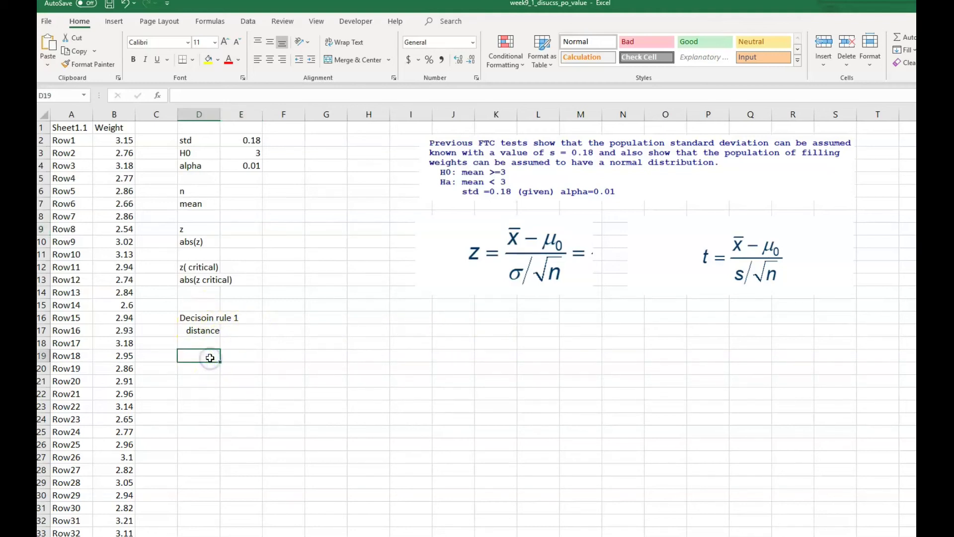
text(Decsiion 2)
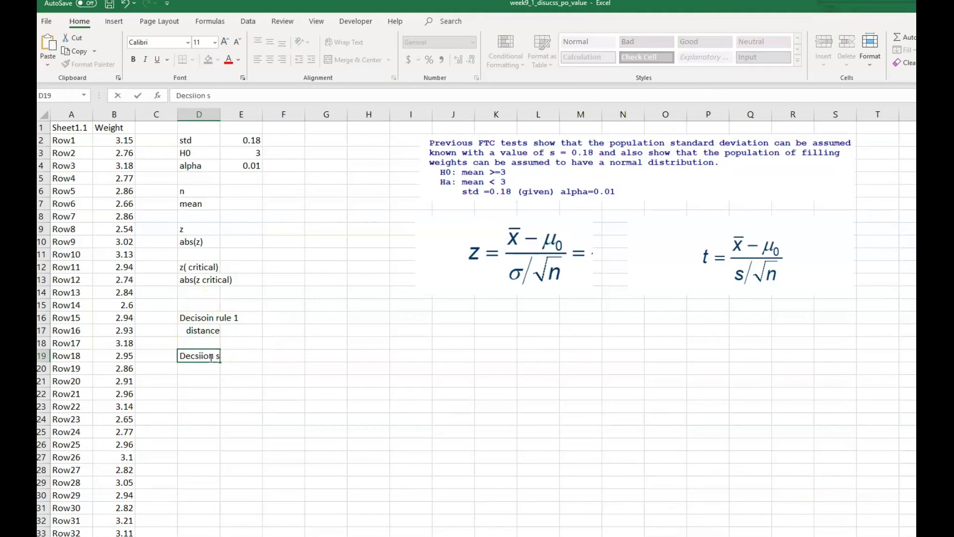
key(Return)
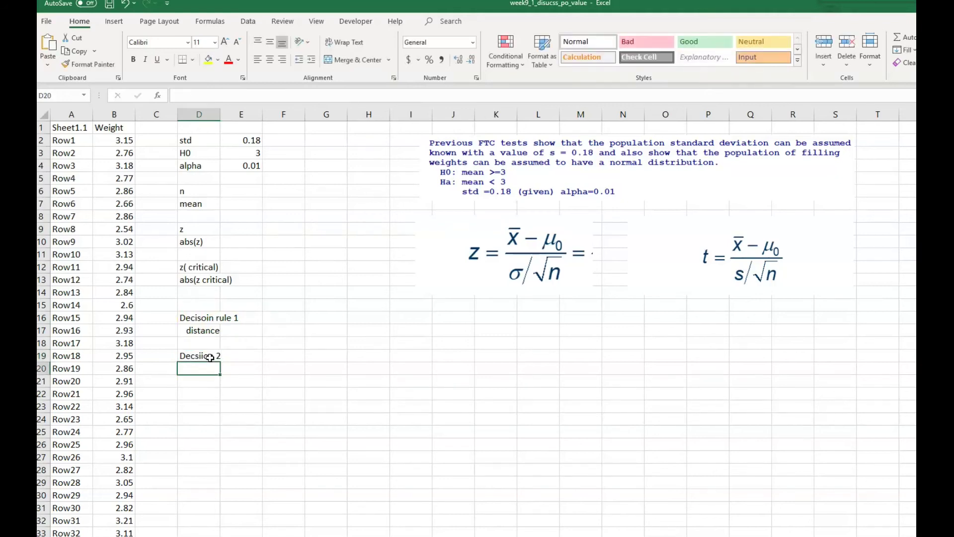
text(p vs)
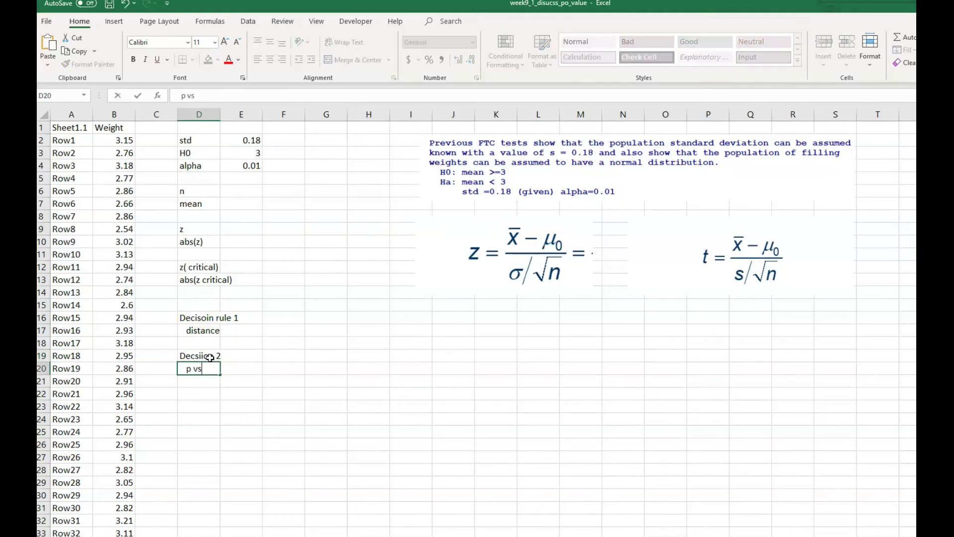
text(. lapha)
key(Return)
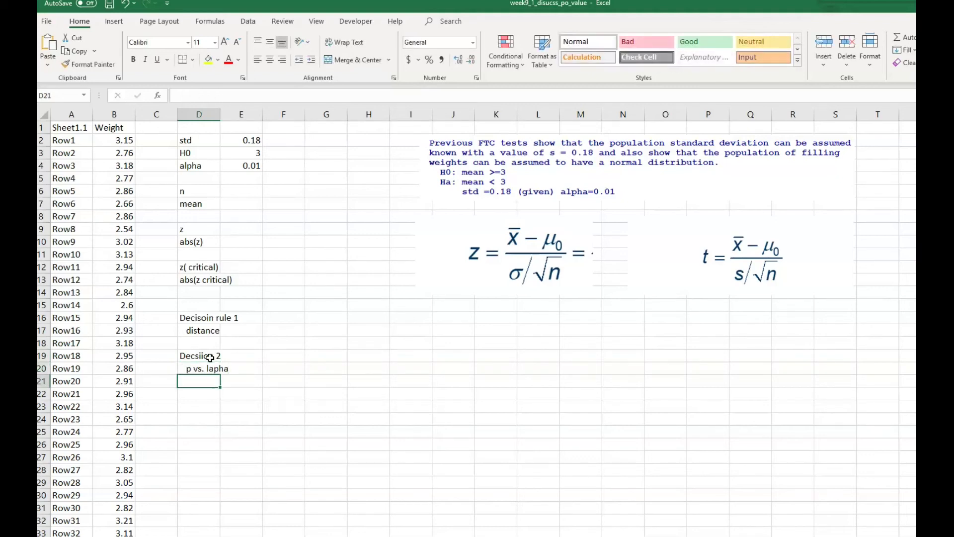
click(206, 368)
click(198, 95)
key(Delete)
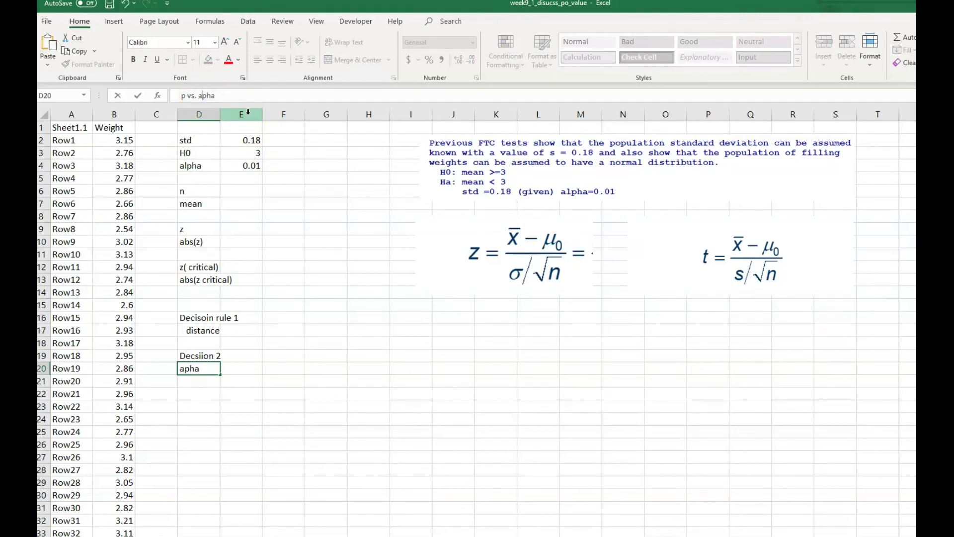
text(l)
key(Return)
key(Return)
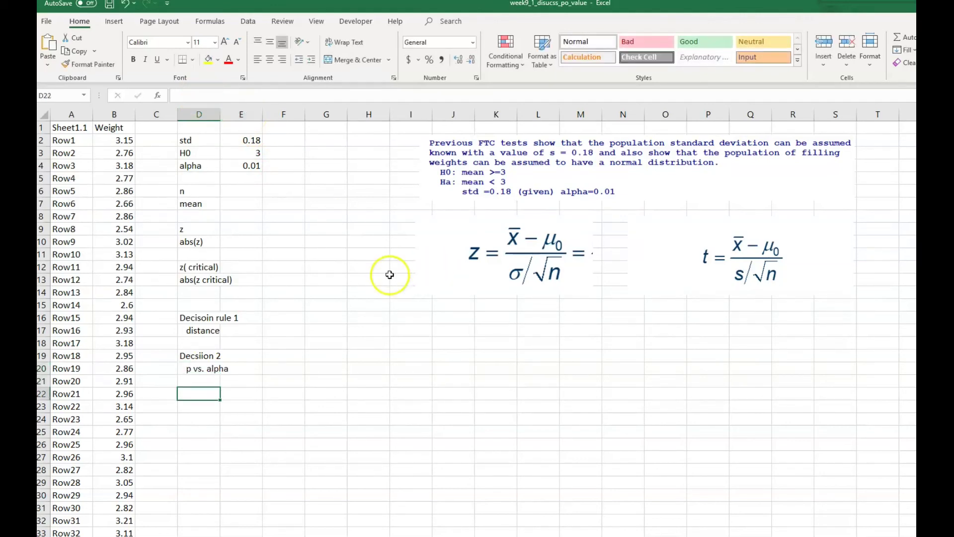
Step: Calculate the sample size n in E6 with COUNT over the weights in B2:B37
click(253, 187)
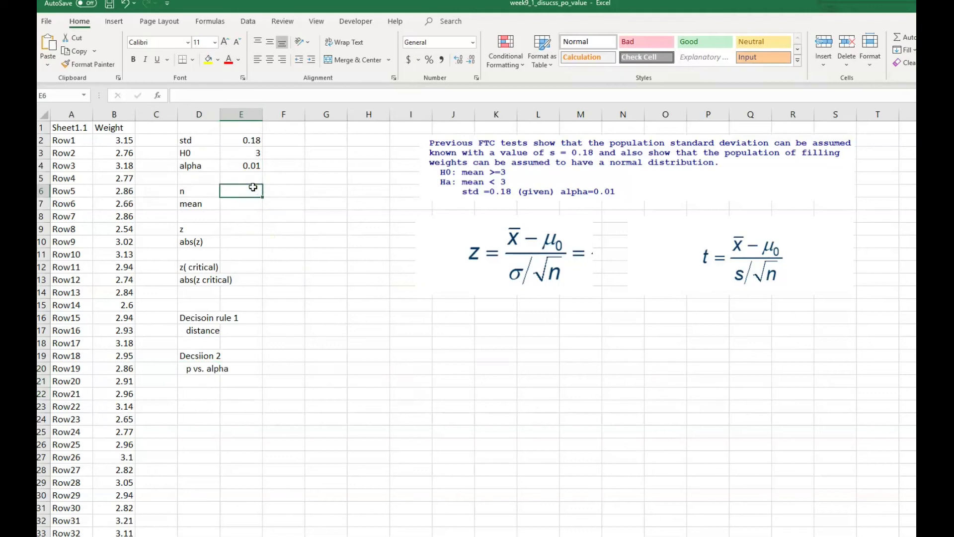
text(=count()
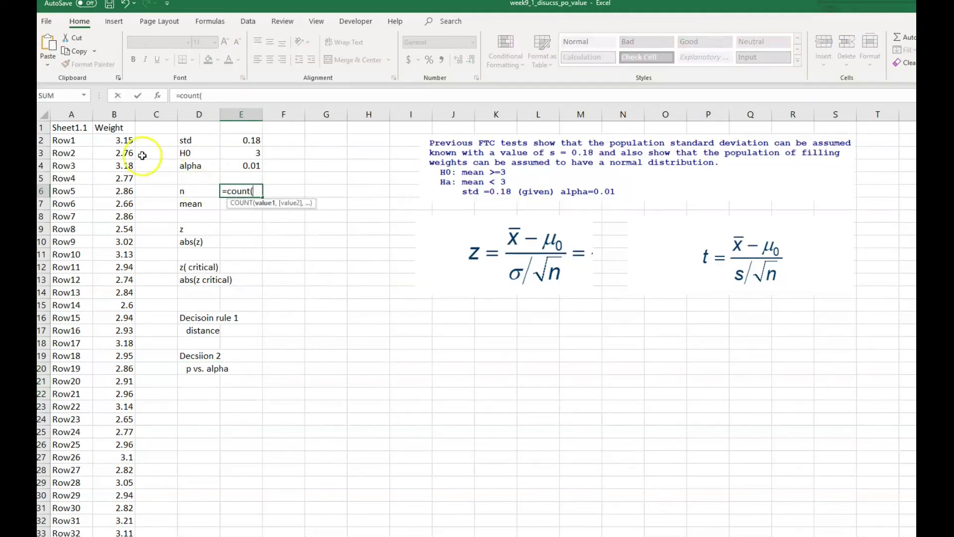
drag(121, 141, 121, 167)
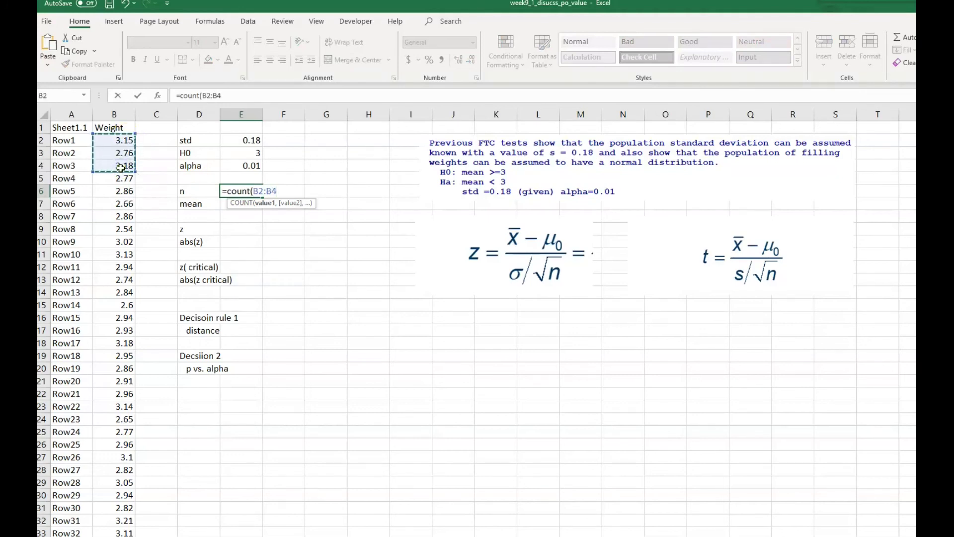
key(ctrl+shift+Down)
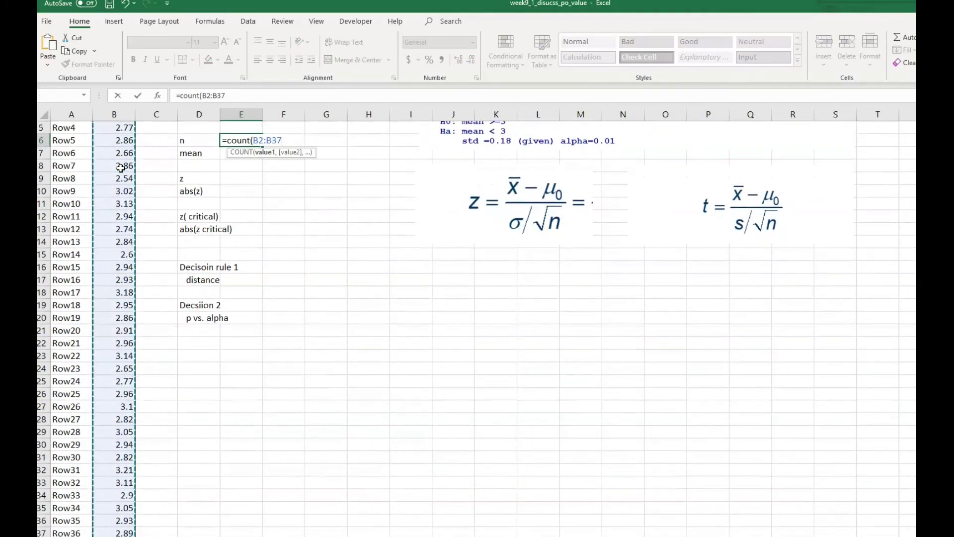
key(Return)
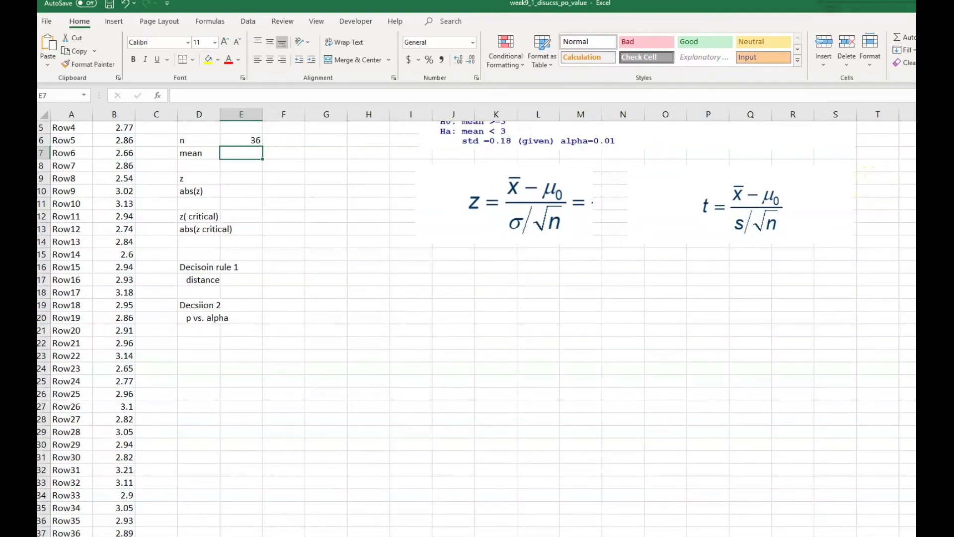
Step: Display the sample size formula as text in F6 with =FORMULATEXT(E6)
scroll(447, 194, up, 2)
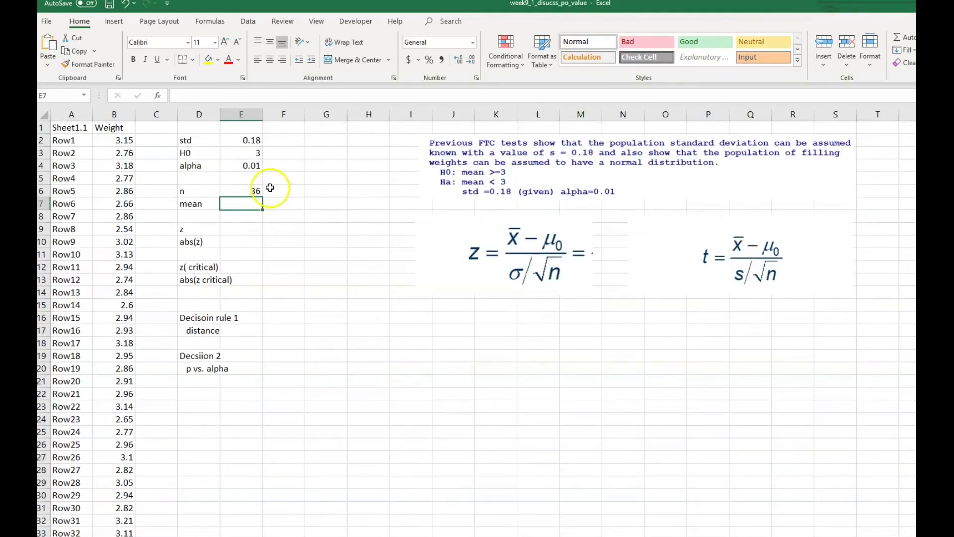
click(259, 190)
click(274, 190)
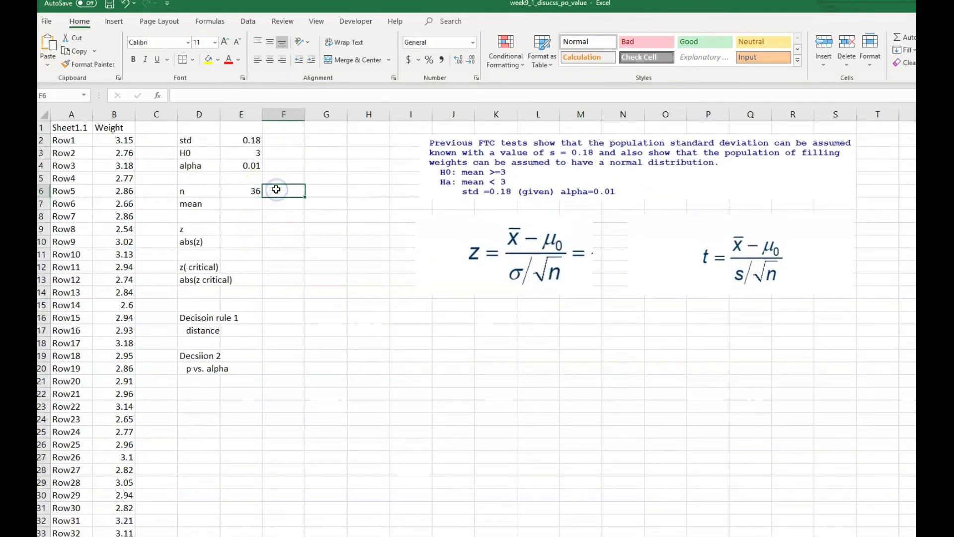
text(=formulate)
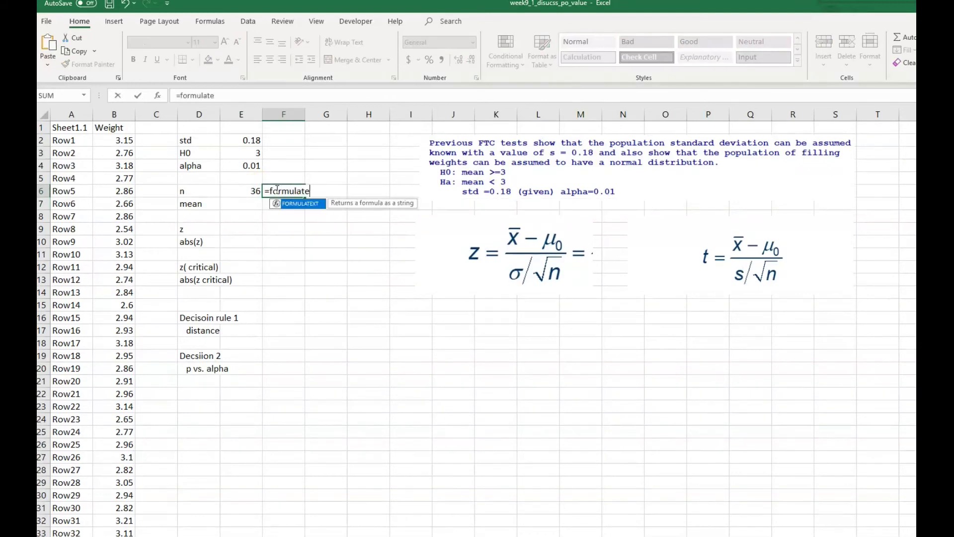
text(xt()
click(256, 189)
text())
key(Return)
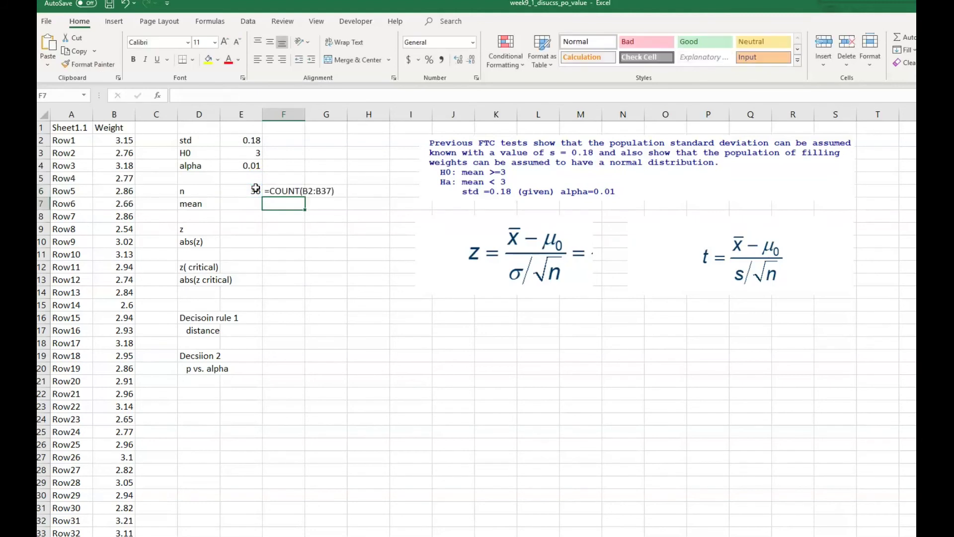
Step: Enlarge the font of the formula text in F6
click(272, 191)
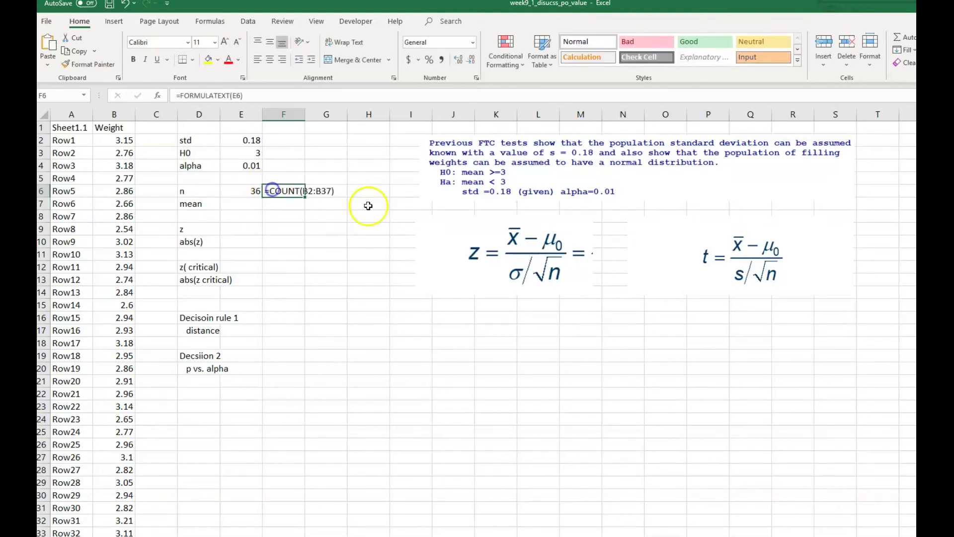
click(214, 42)
click(202, 131)
click(367, 261)
Step: Make the range in E6's COUNT formula absolute so it reads =COUNT($B$2:$B$37)
click(237, 187)
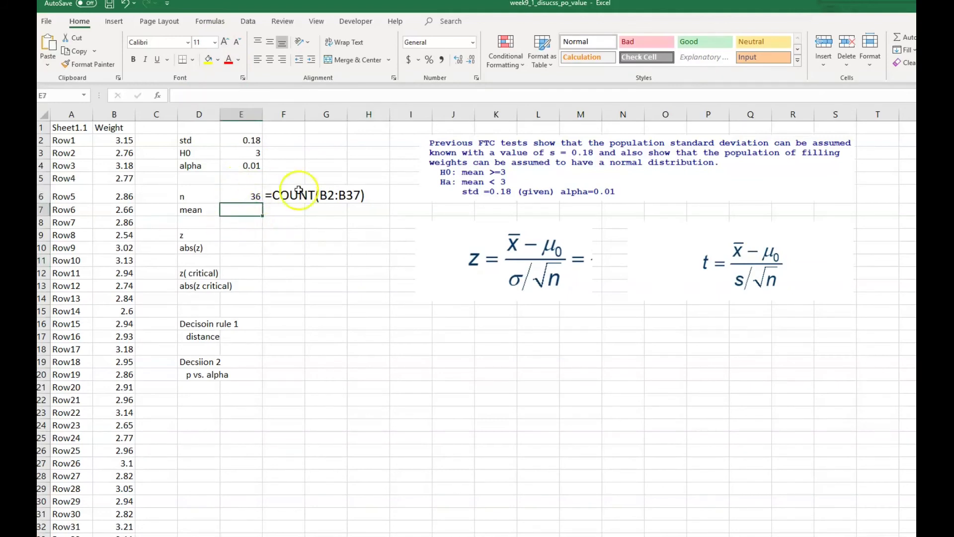
click(213, 96)
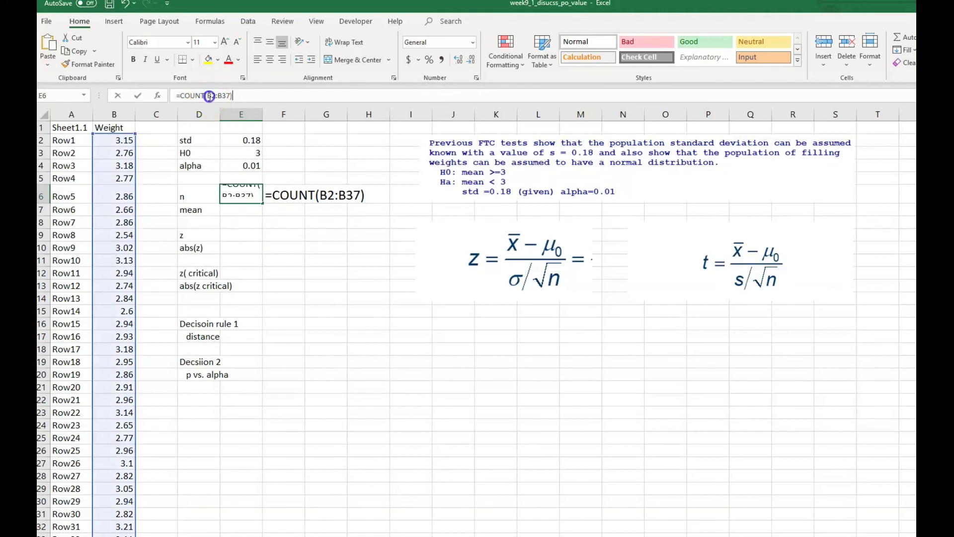
key(F4)
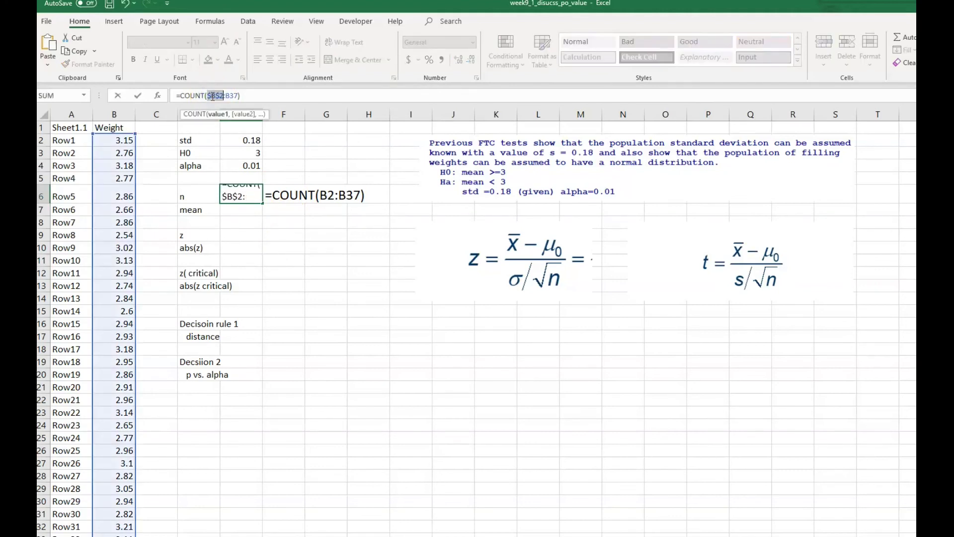
click(231, 94)
key(F4)
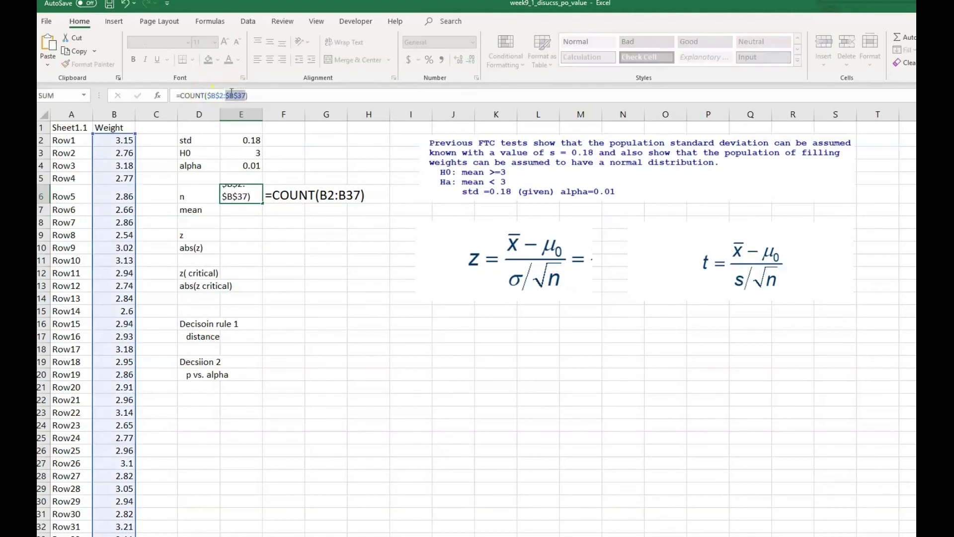
key(Return)
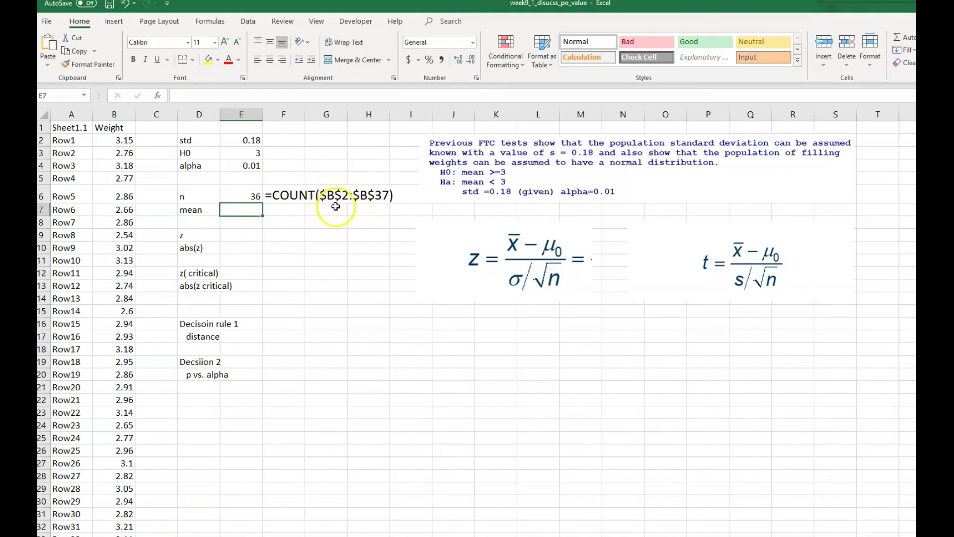
Step: Copy the count formula and its formula text from E6:F6 down to row 7
click(251, 196)
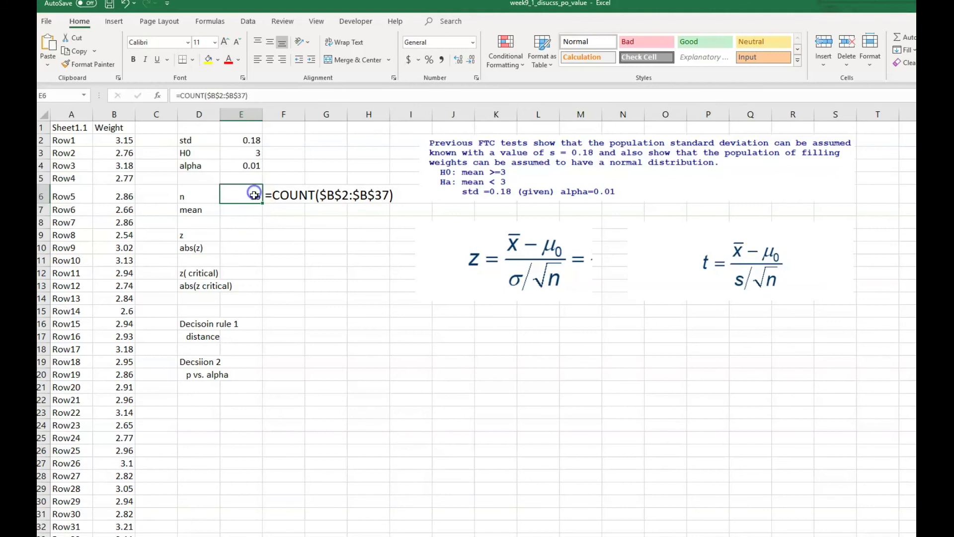
drag(264, 204, 309, 213)
click(298, 198)
Step: Change the copied formula in E7 to calculate the sample mean with =AVERAGE($B$2:$B$37)
click(238, 218)
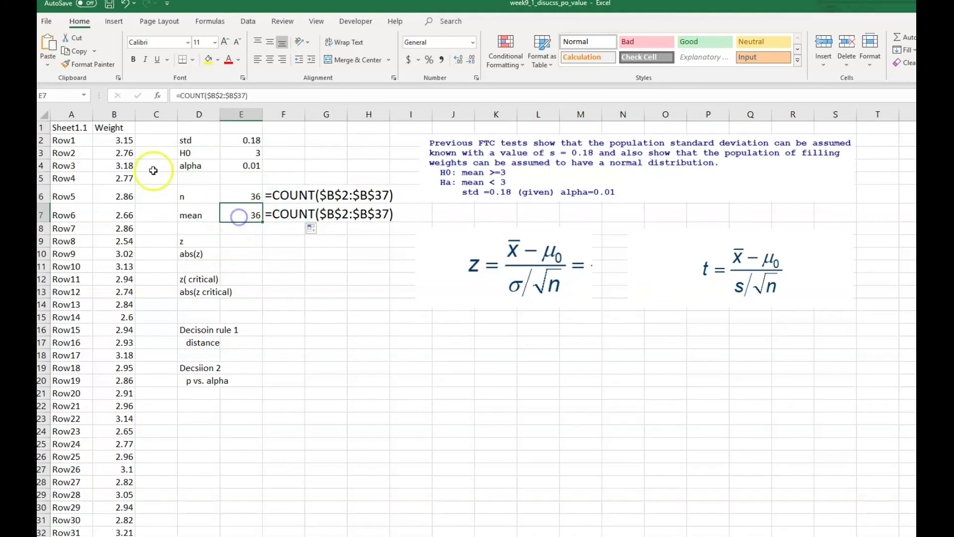
click(182, 95)
text(average)
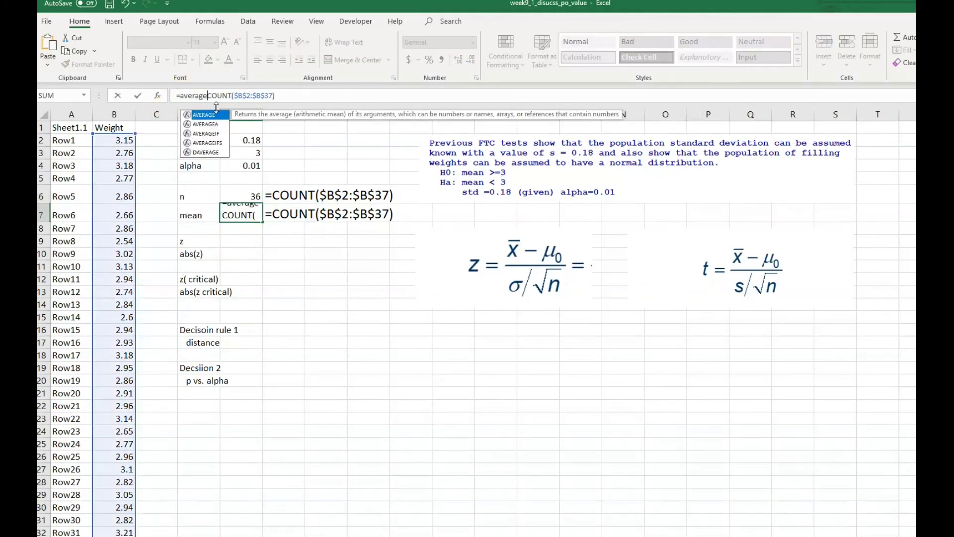
key(Delete)
key(Delete)
key(Delete)
key(Delete)
key(Delete)
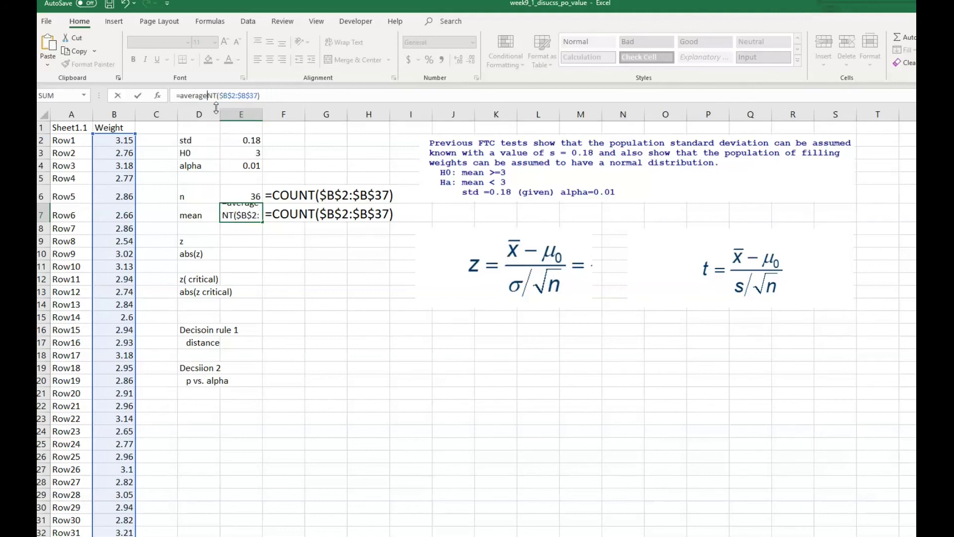
key(Return)
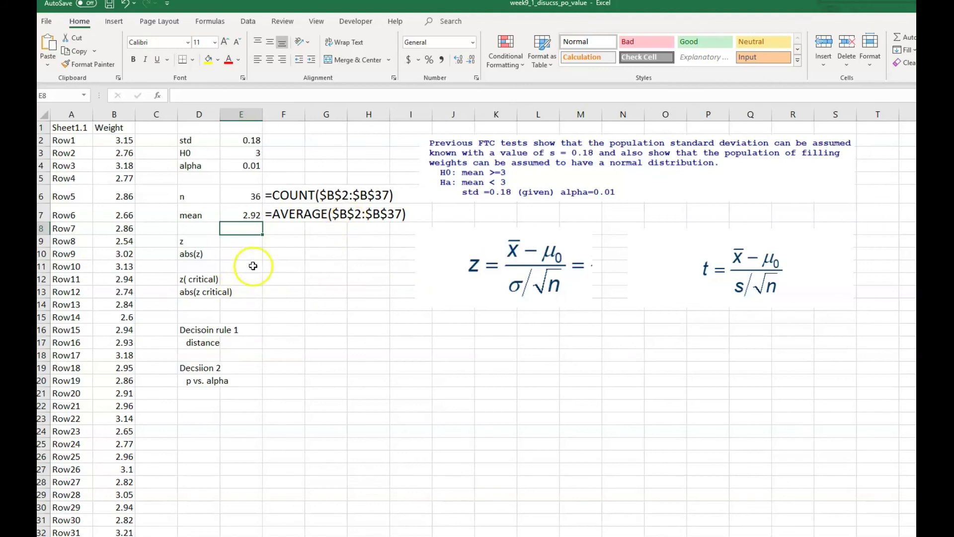
Step: Calculate the z statistic in E9 with =(E7-E3)/(E2/SQRT(E6))
click(246, 243)
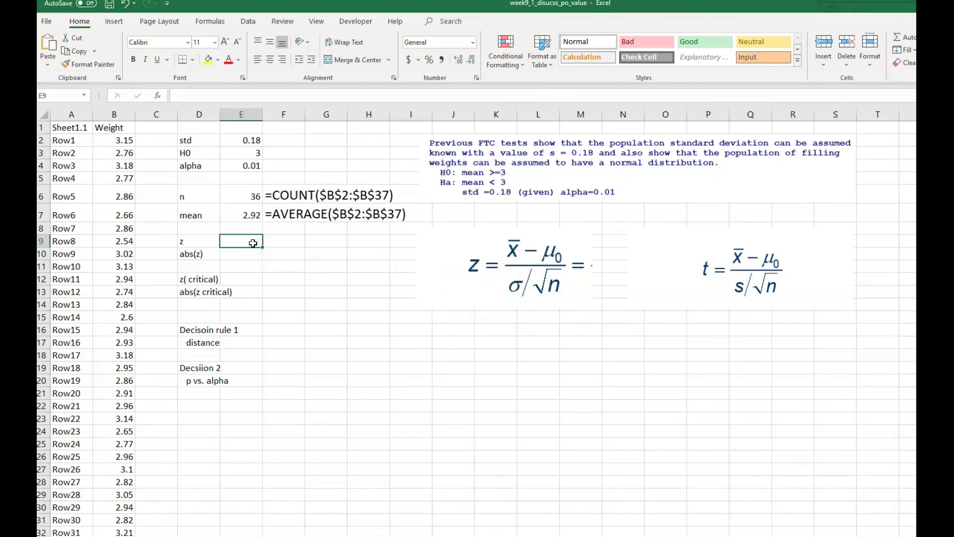
text(=)
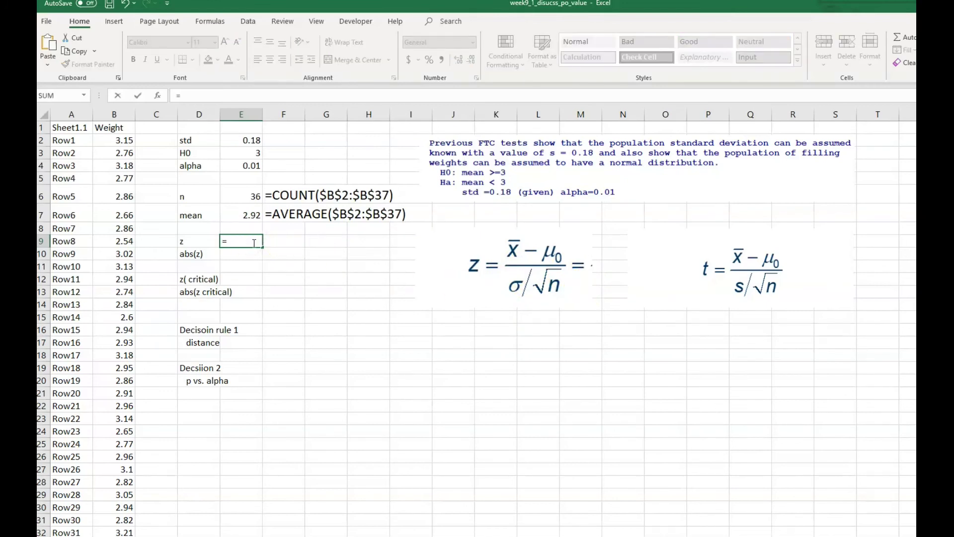
text(()
click(238, 215)
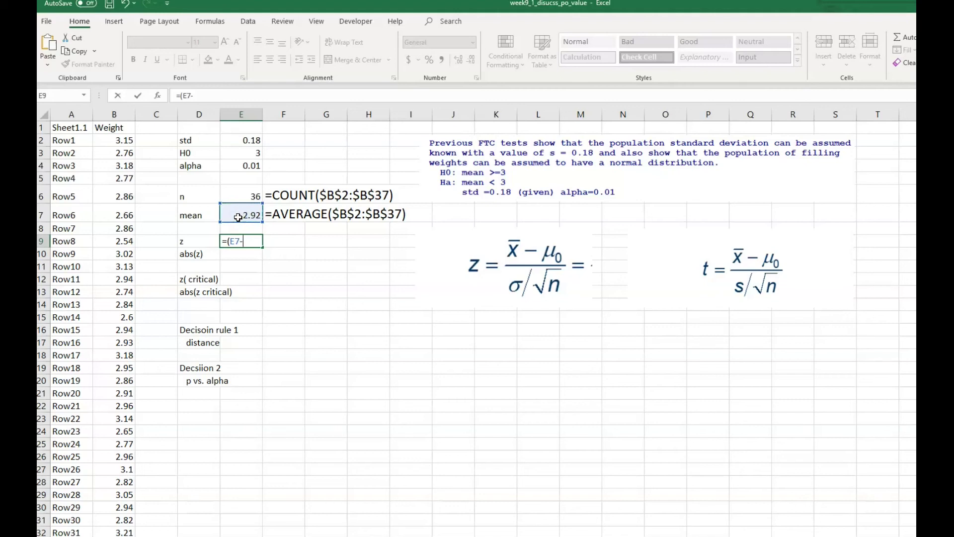
click(249, 152)
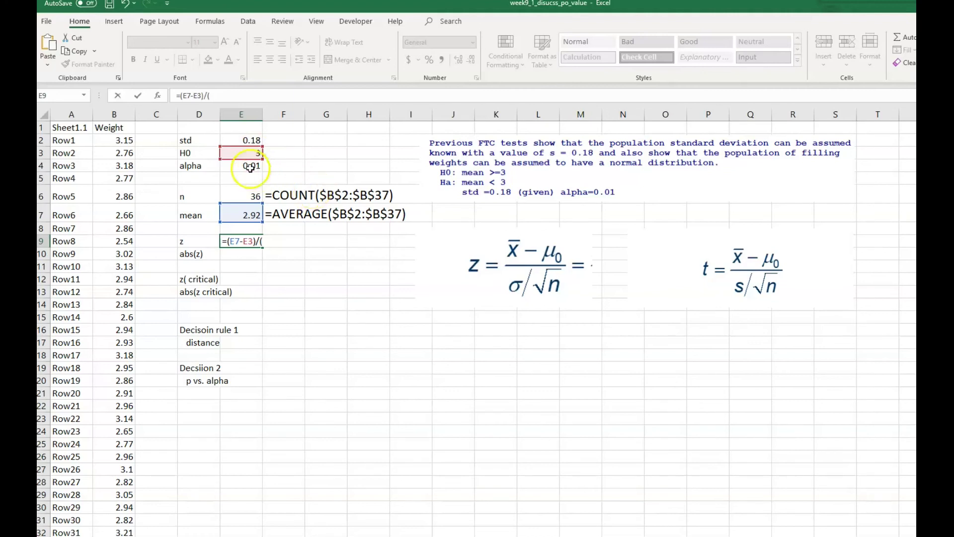
click(241, 141)
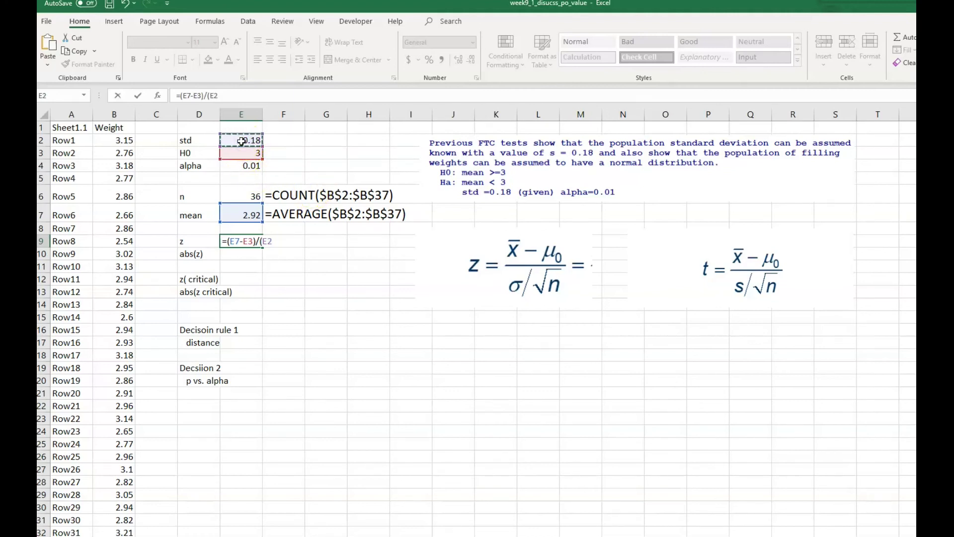
text(/sqrt()
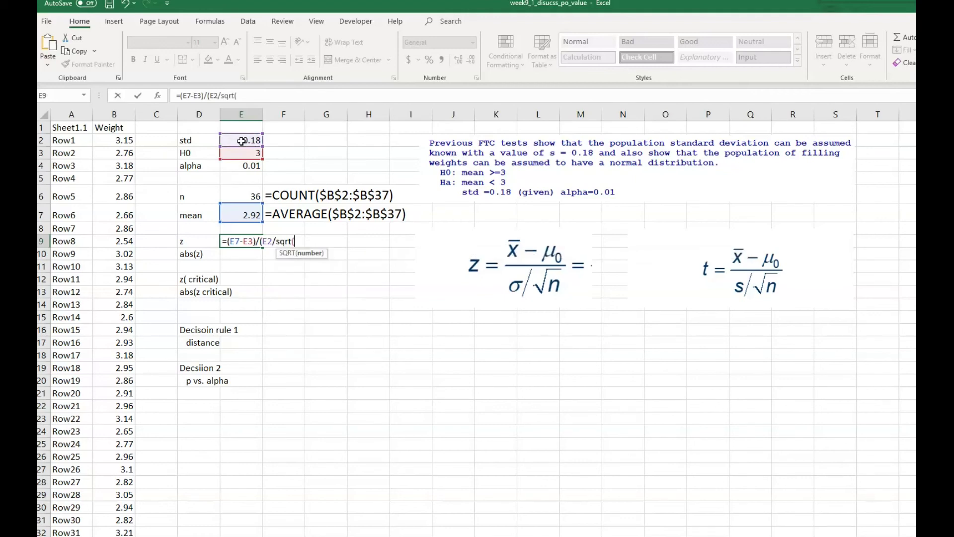
click(245, 192)
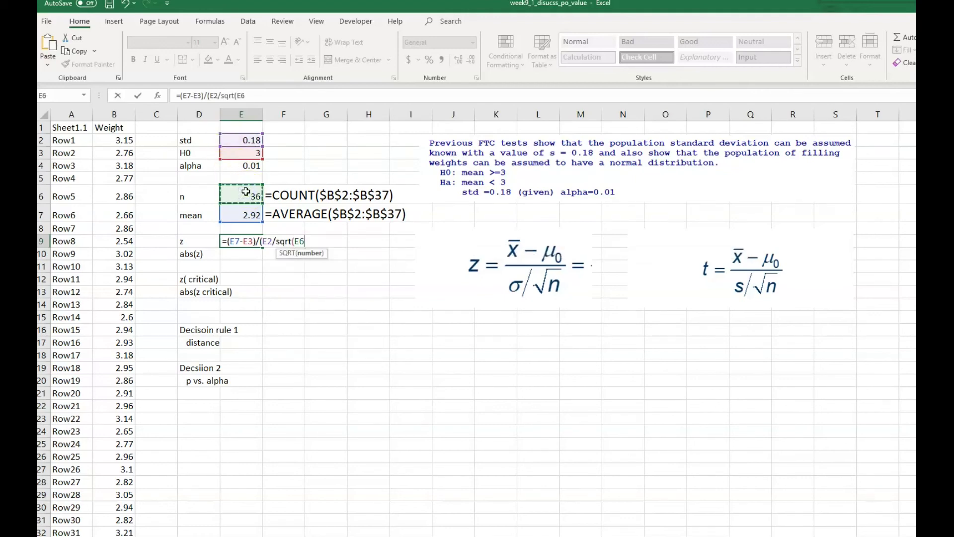
text())
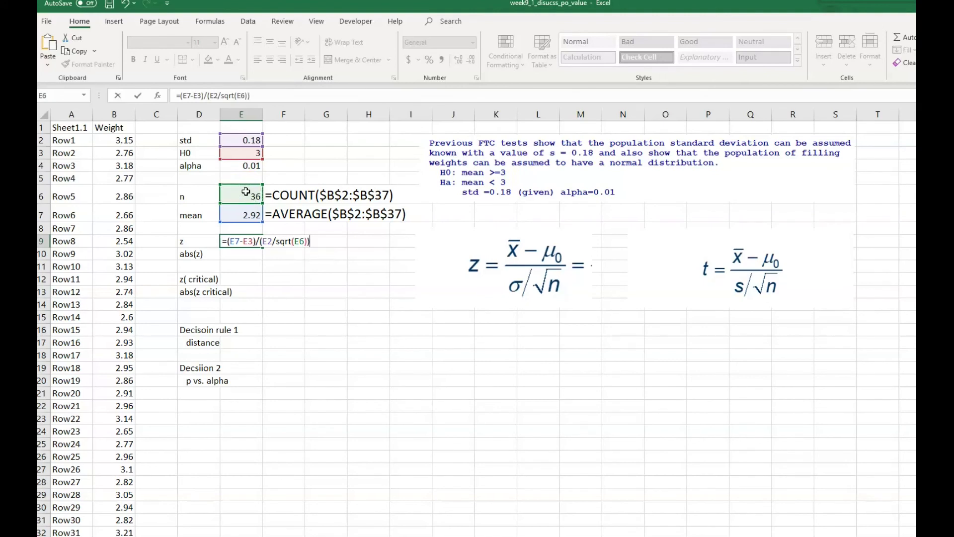
text())
key(Return)
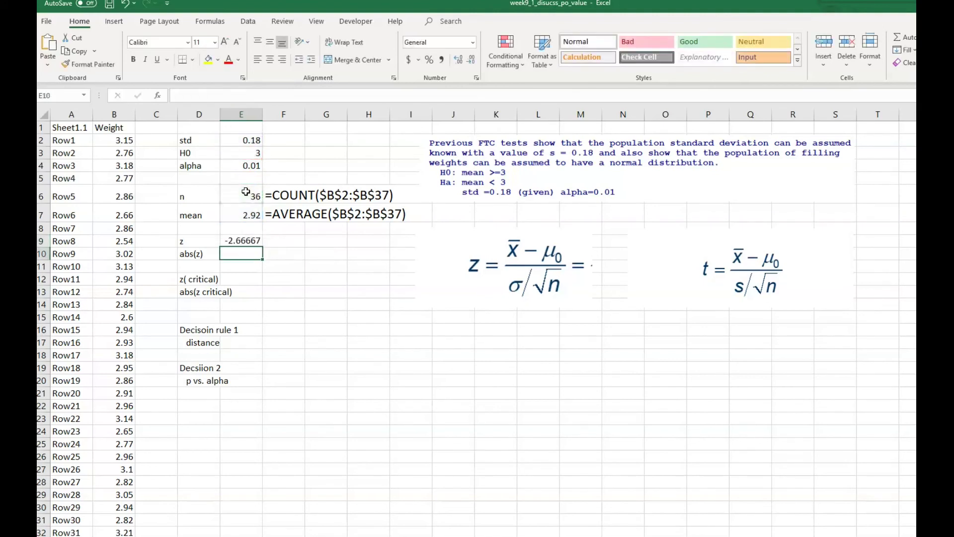
Step: Copy the formula text display from F7 to F9 for the z statistic and set its font size to 16
click(287, 219)
right_click(284, 219)
click(292, 243)
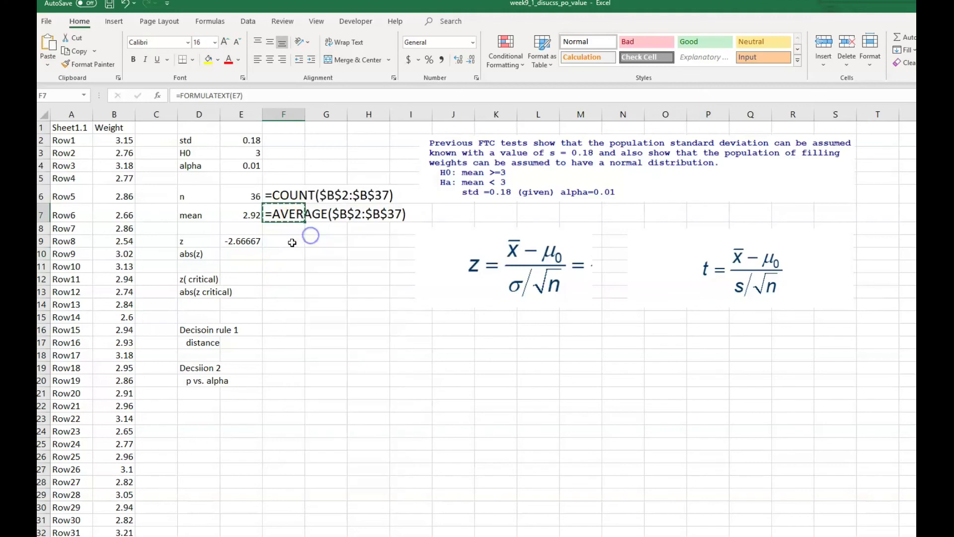
right_click(292, 243)
click(348, 300)
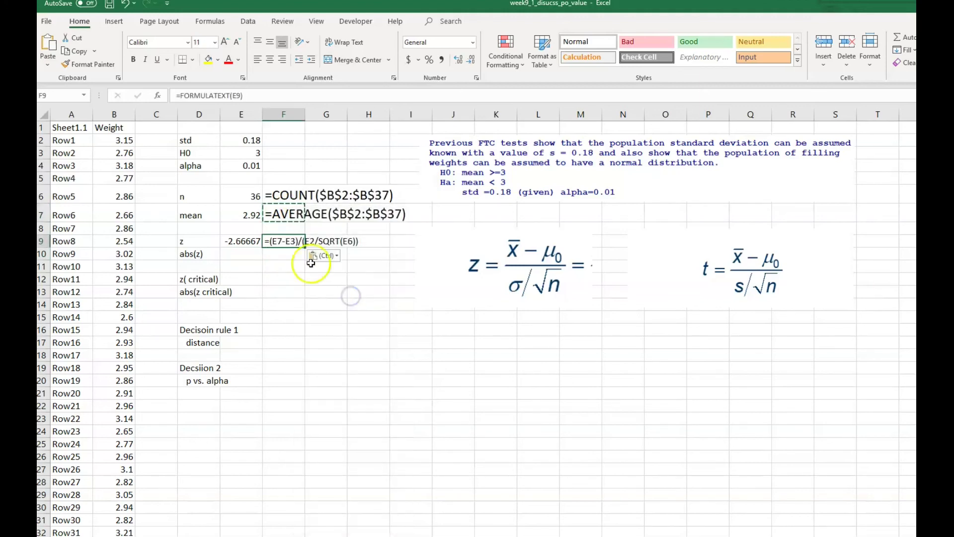
click(215, 42)
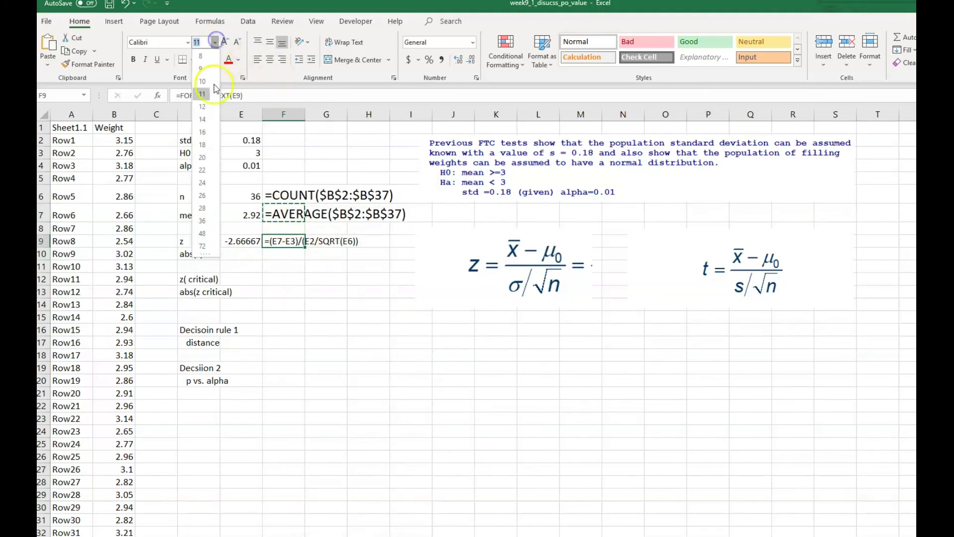
click(202, 132)
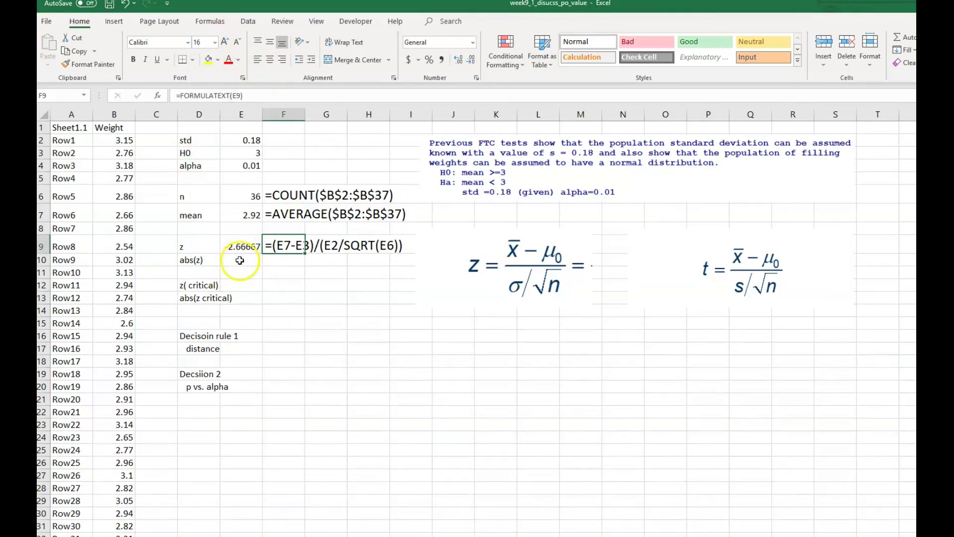
click(328, 297)
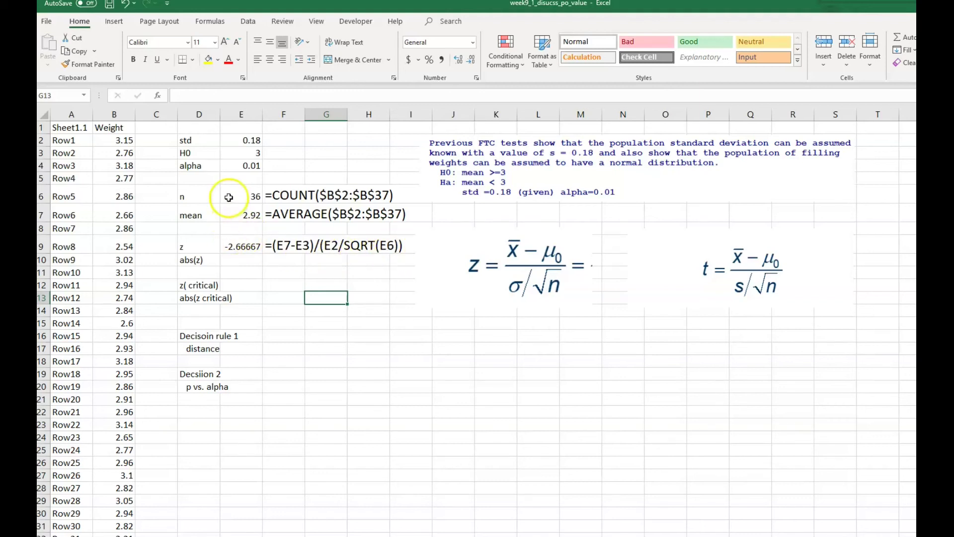
Step: Calculate the absolute value of z in E10 with =ABS(E9)
click(237, 258)
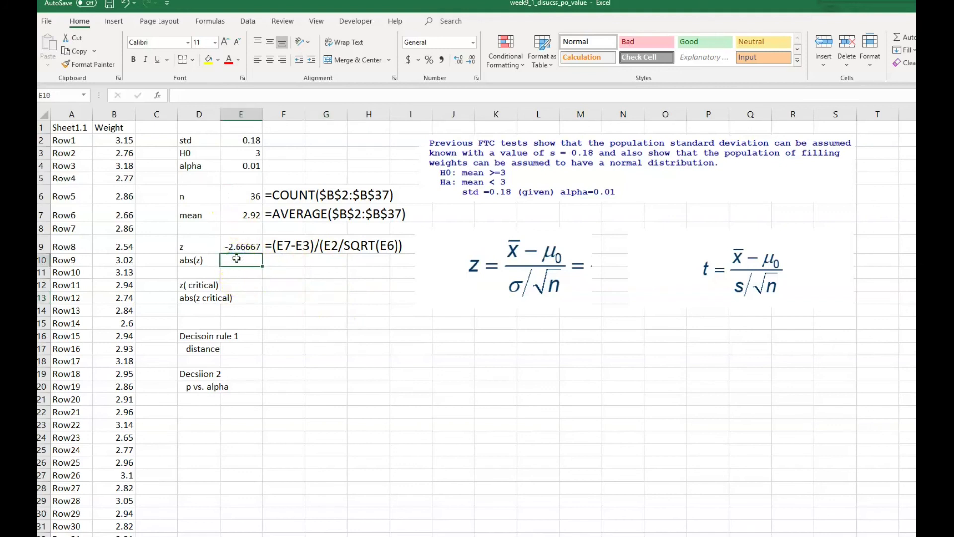
text(=abs)
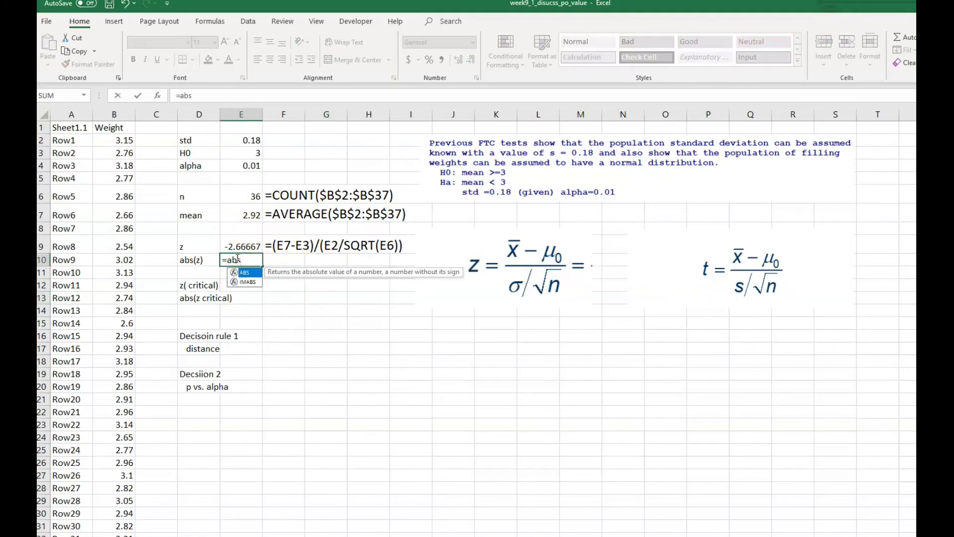
text(()
click(238, 248)
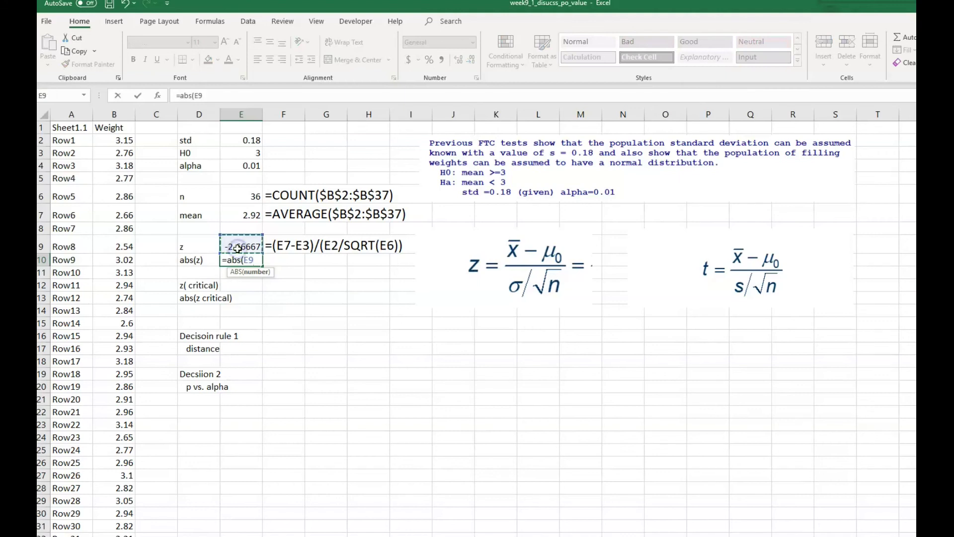
text())
key(Return)
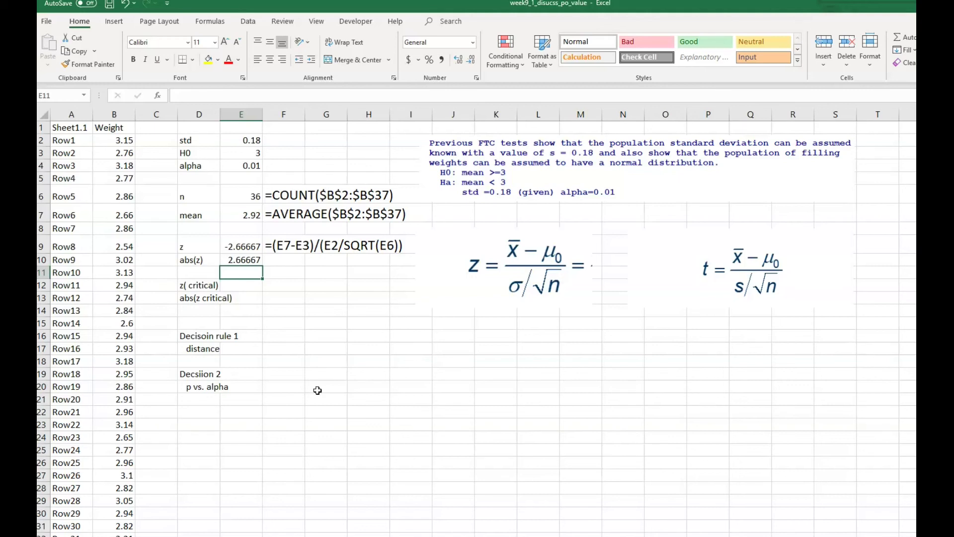
Step: Fill the formula text display from F9 down to F10 for the absolute z value
click(249, 285)
click(293, 246)
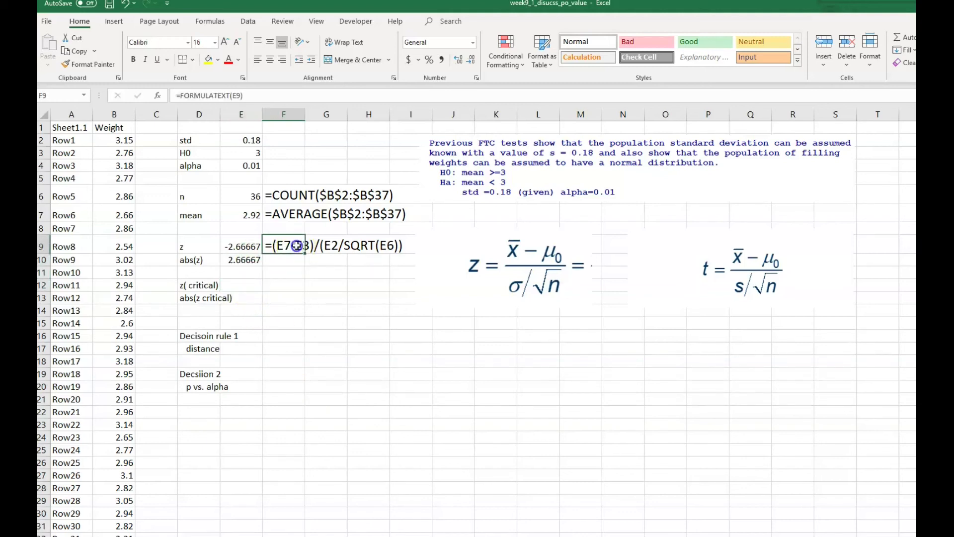
drag(306, 255, 300, 269)
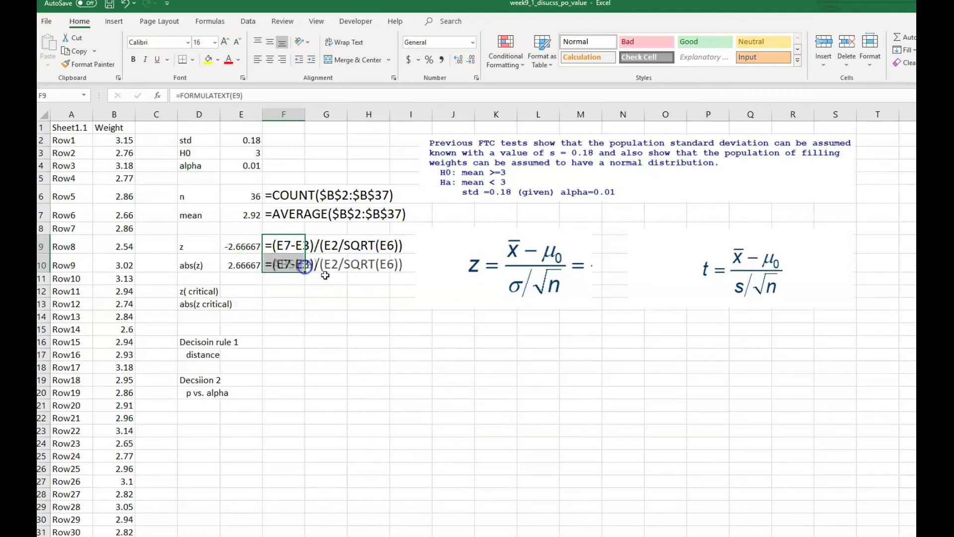
Step: Calculate the one-sided critical z value in E12 from alpha with =NORMSINV(E4)
click(249, 291)
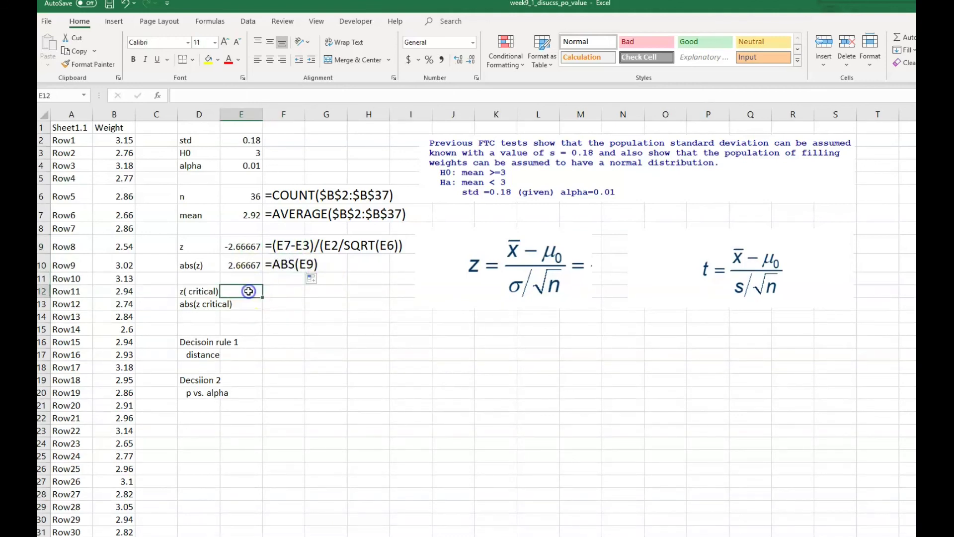
text(=)
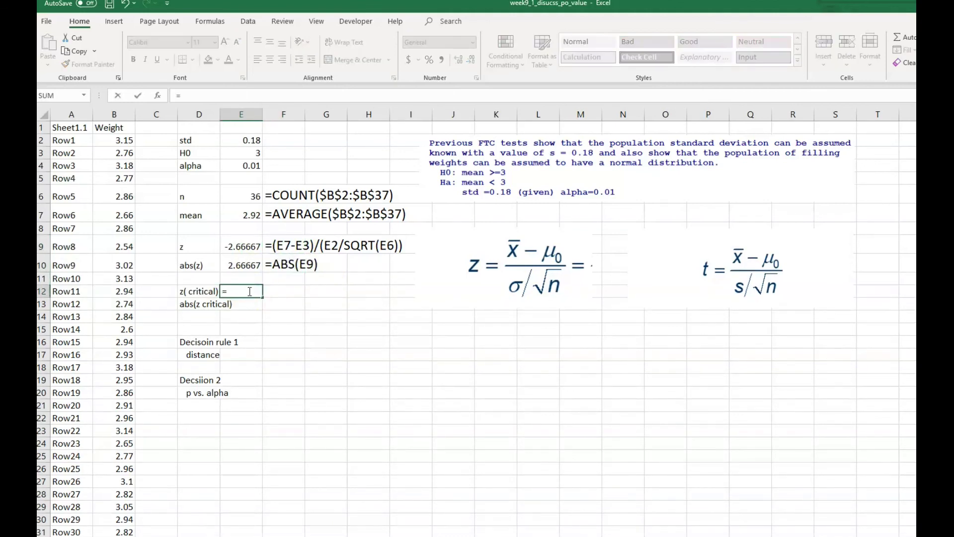
text(norms)
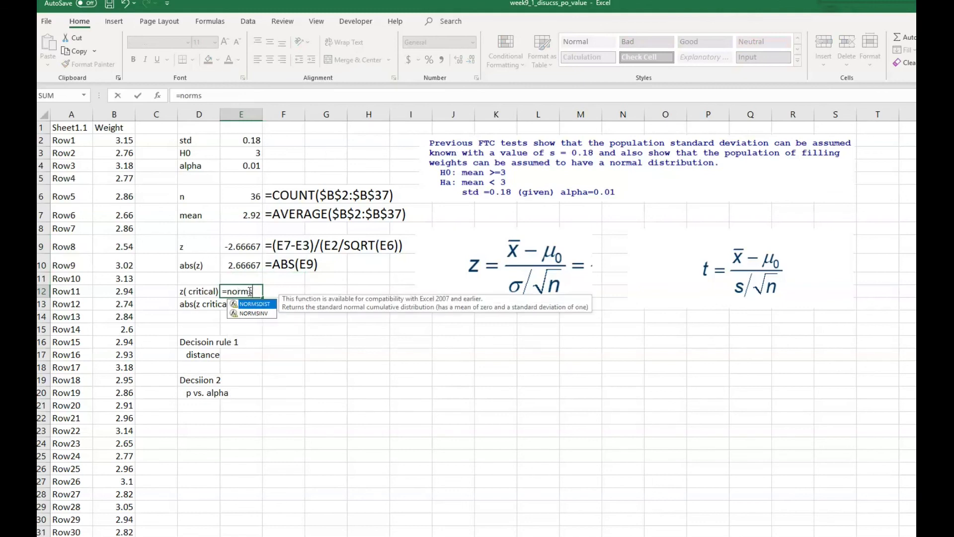
text(inv()
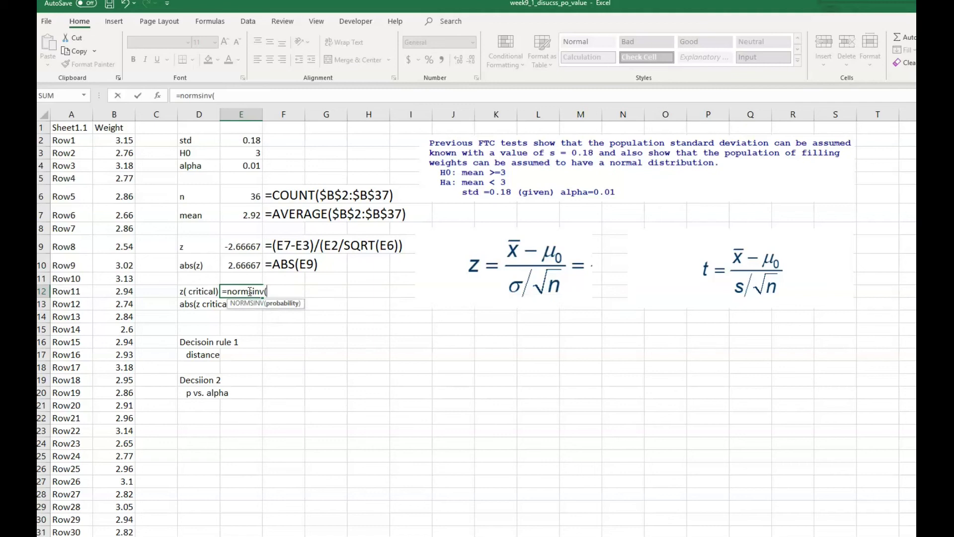
click(249, 296)
click(247, 166)
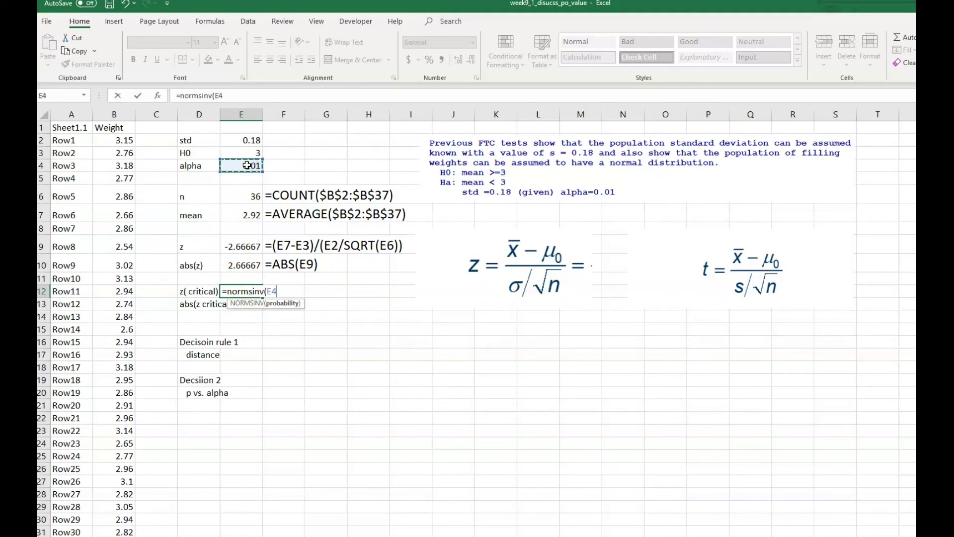
key(Return)
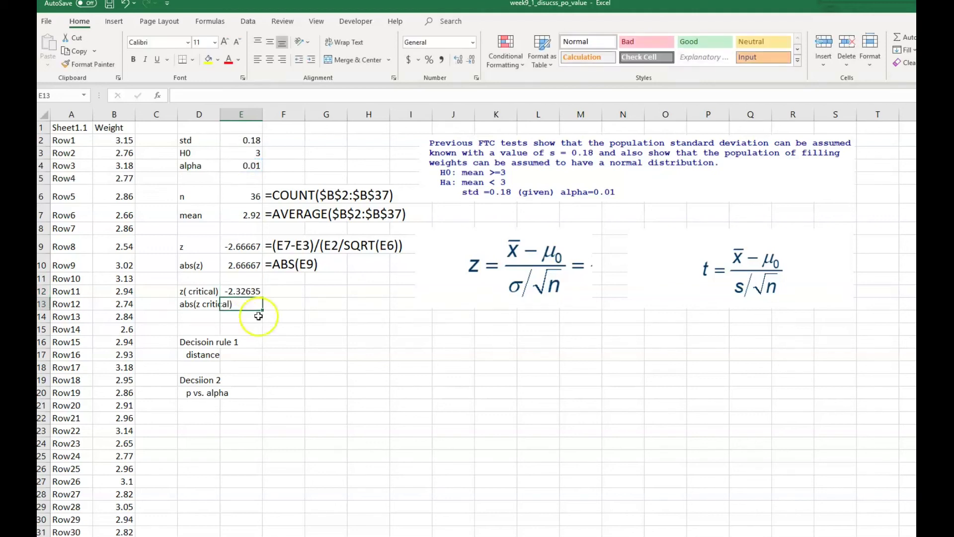
Step: Copy the formula text display from F10 to F12 for the critical z value and set its font size to 20
click(246, 292)
click(294, 266)
right_click(293, 266)
click(311, 287)
right_click(296, 292)
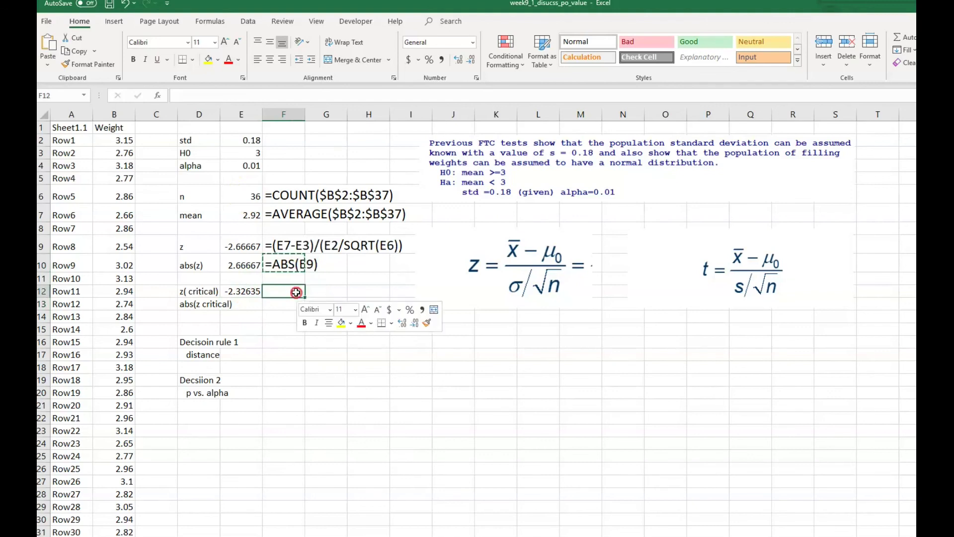
click(358, 57)
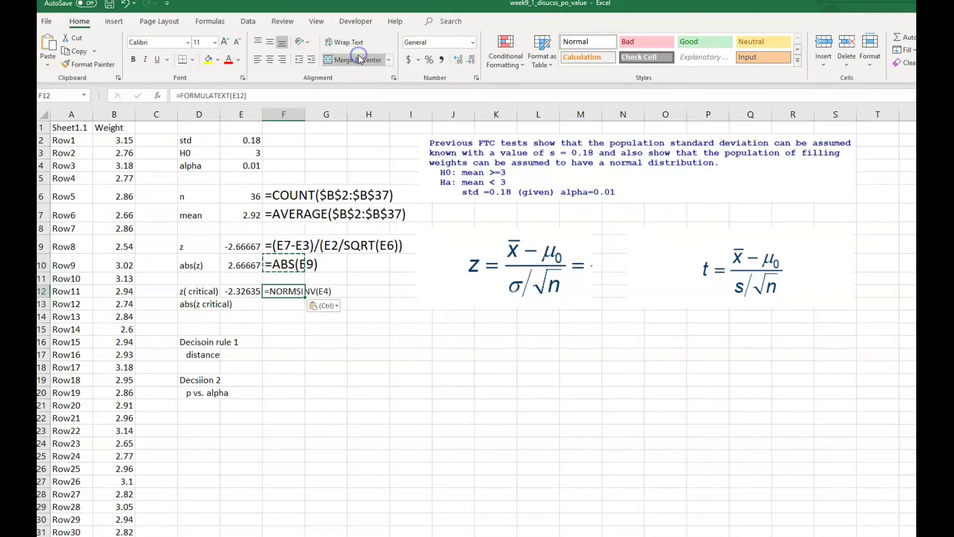
click(215, 42)
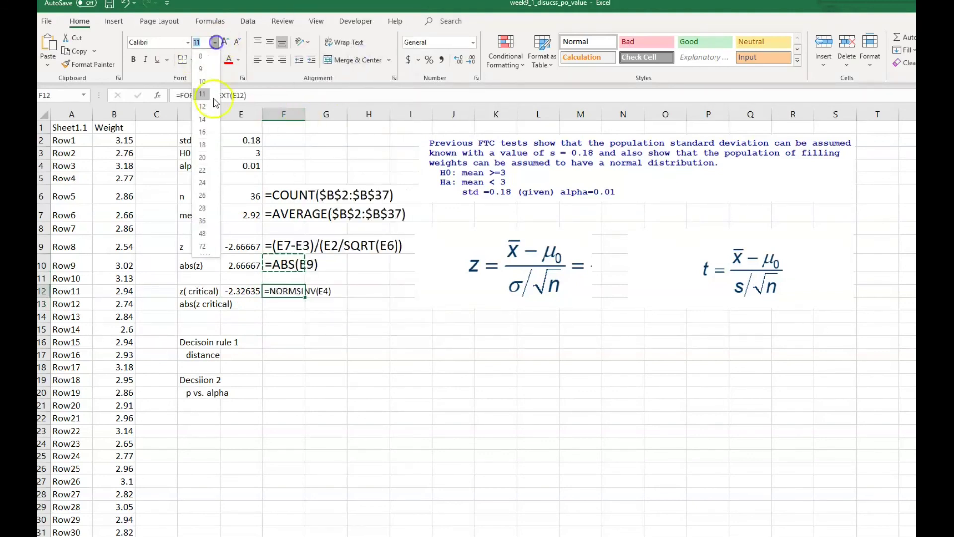
click(202, 157)
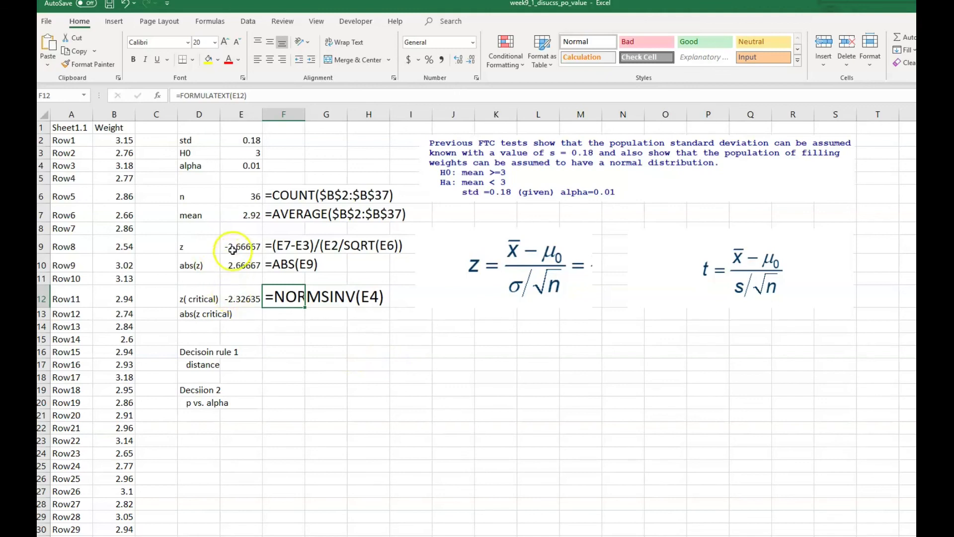
Step: Calculate the absolute value of the critical z in E13 with =ABS(E12)
click(243, 312)
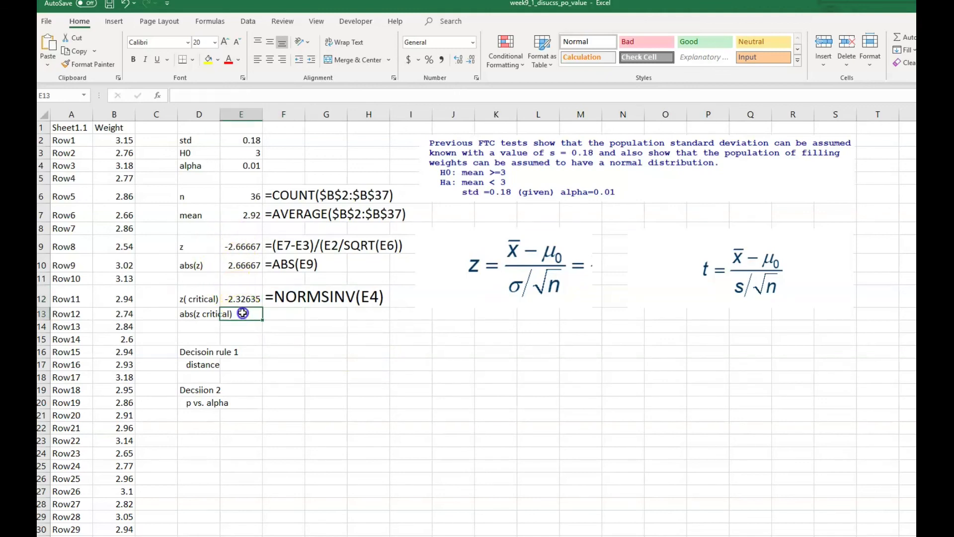
text(=)
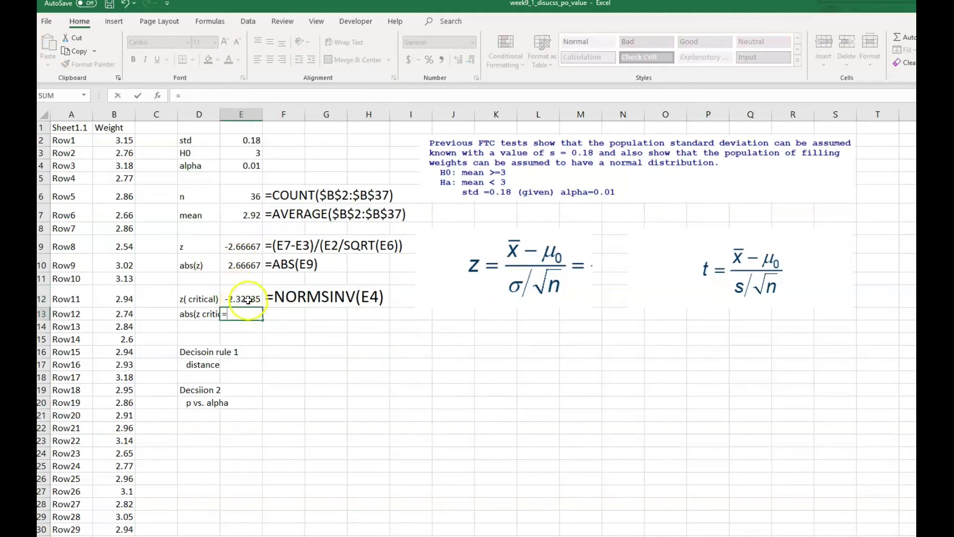
text(abs()
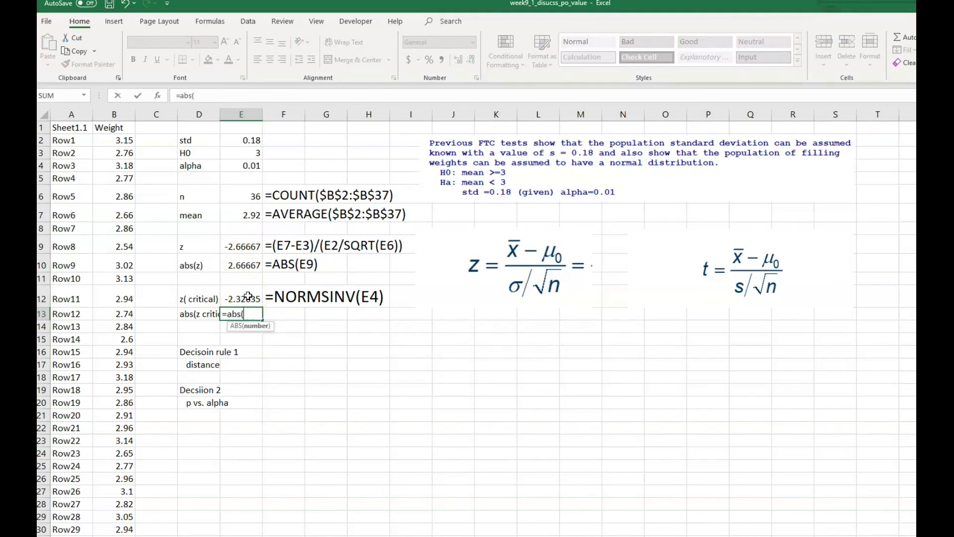
click(248, 297)
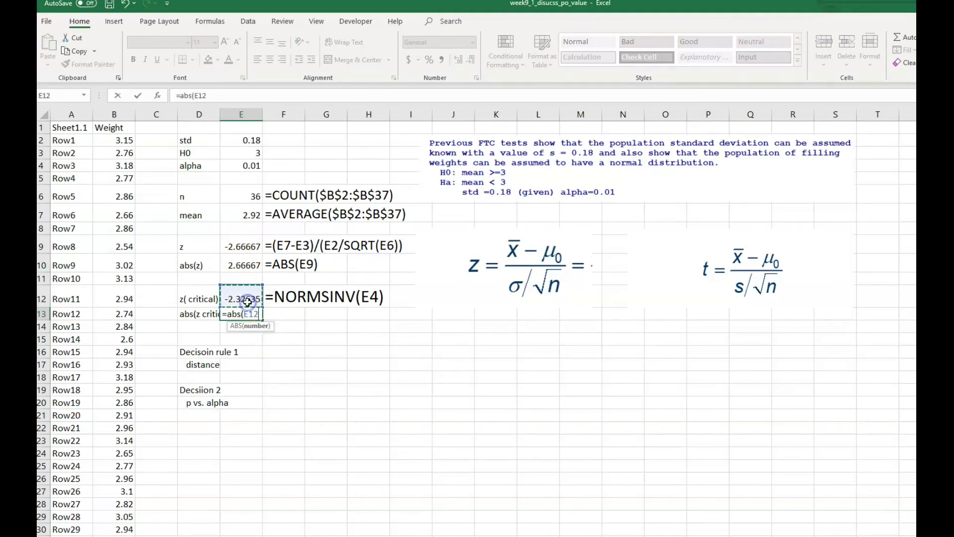
text())
key(Return)
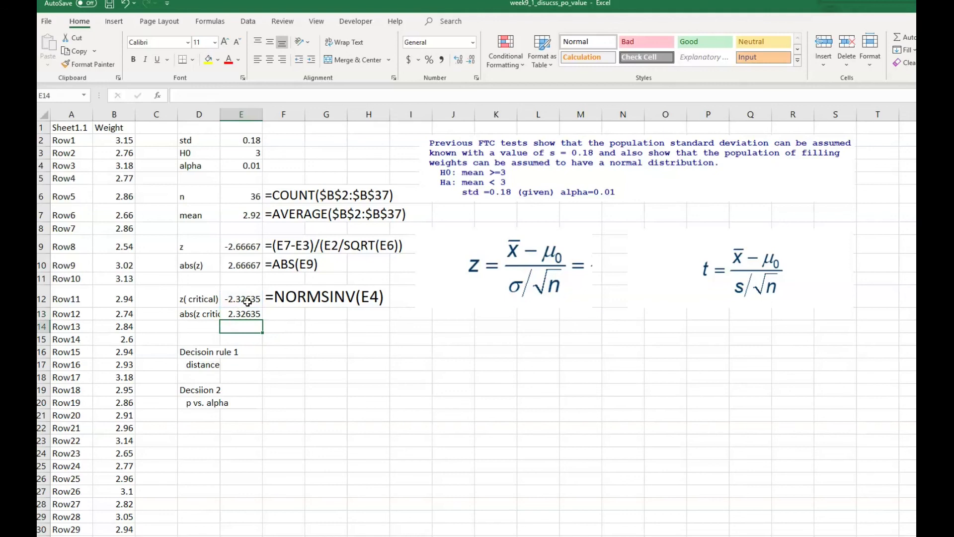
Step: Enter the distance decision rule in E16 as =IF(E10<E13,"Accept","Reject")
click(244, 352)
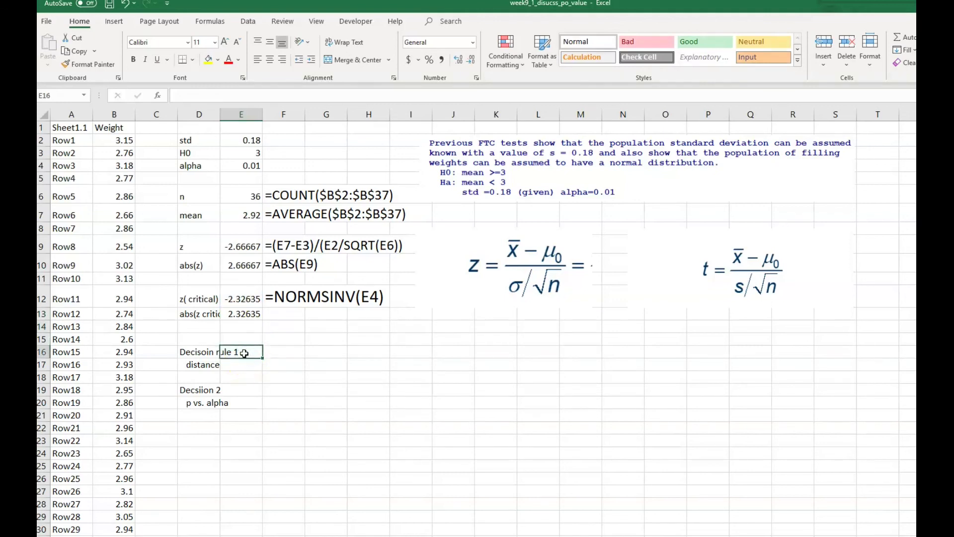
text(=if()
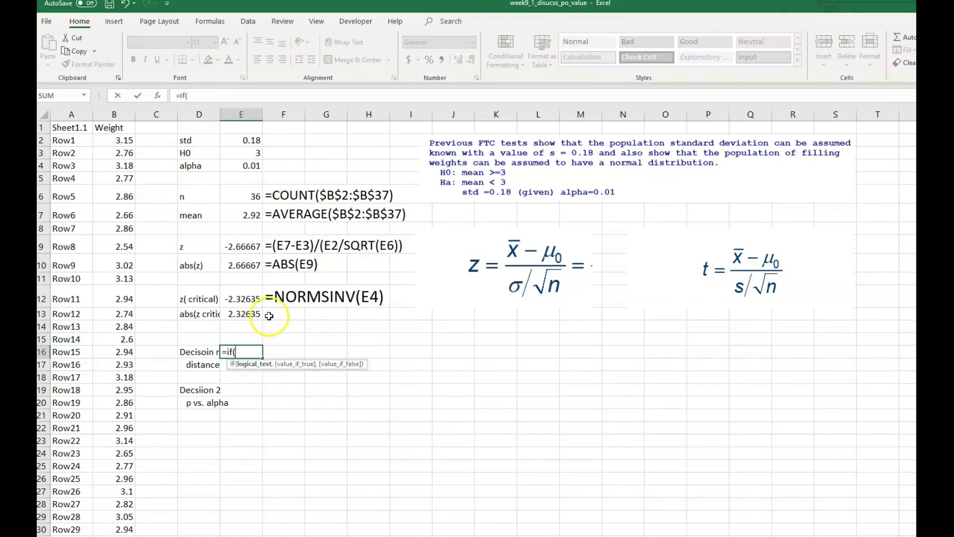
click(250, 264)
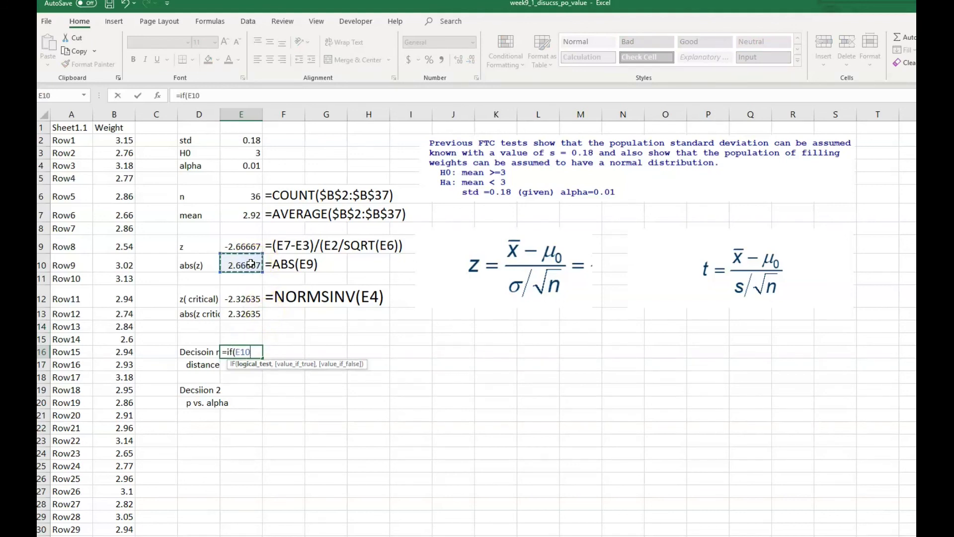
text(<)
click(233, 311)
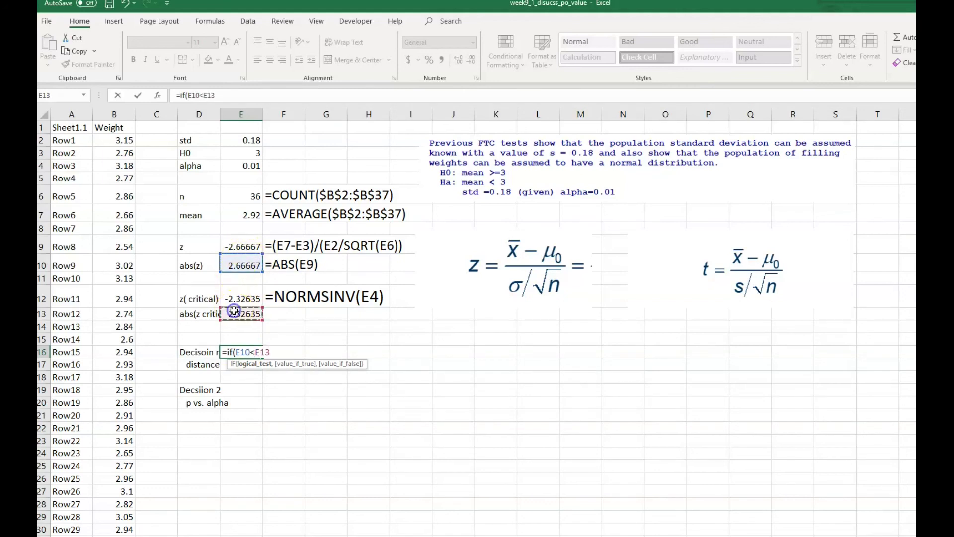
text(,)
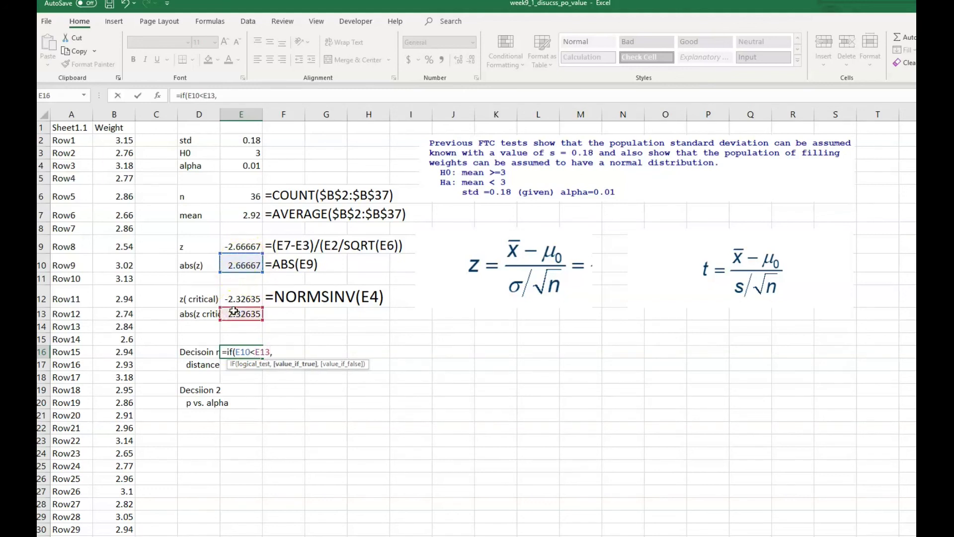
key(shift+Return)
click(240, 351)
click(221, 98)
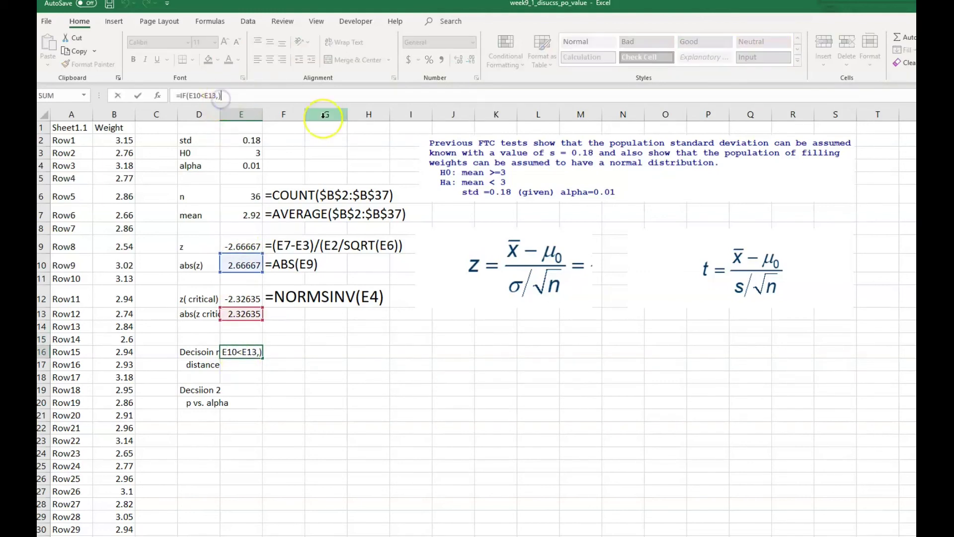
key(BackSpace)
text(")
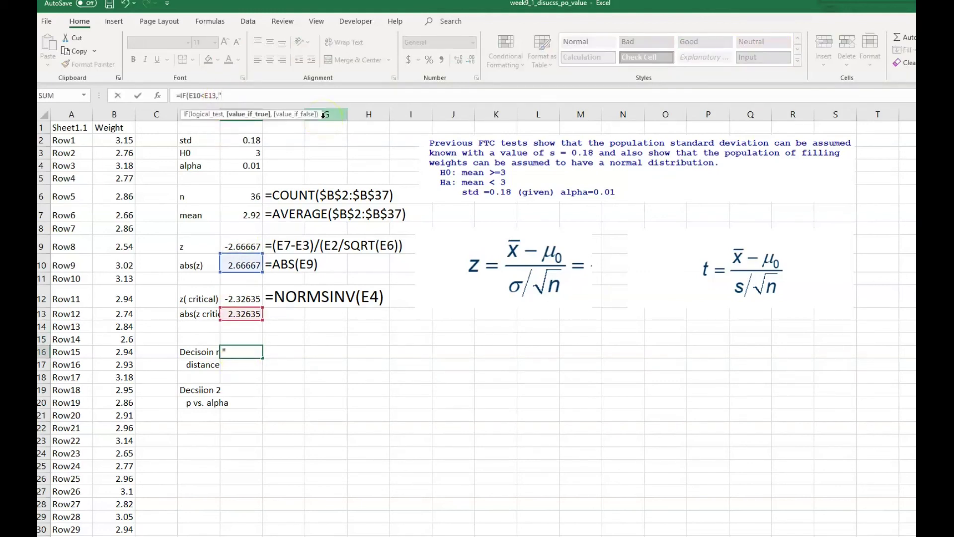
text(Accept","Rejec)
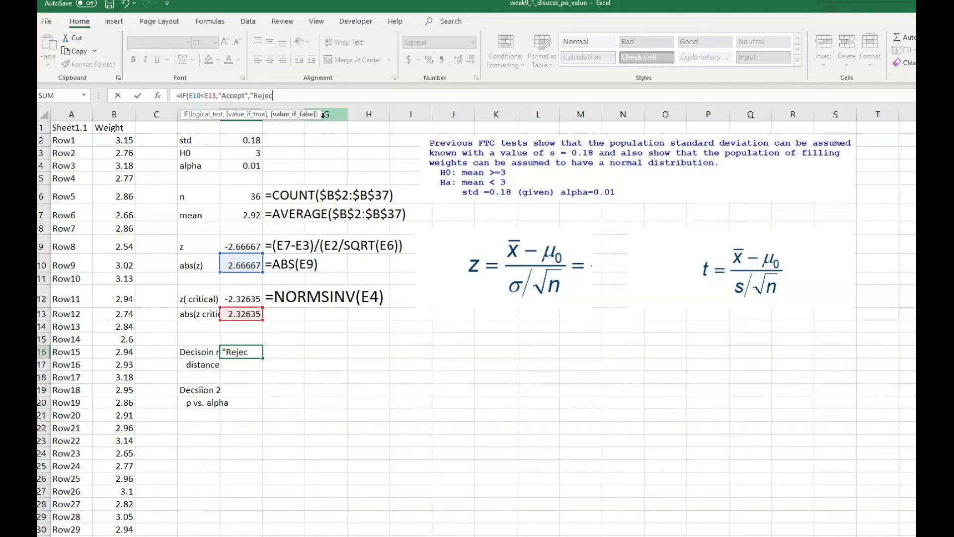
text(t"))
key(Return)
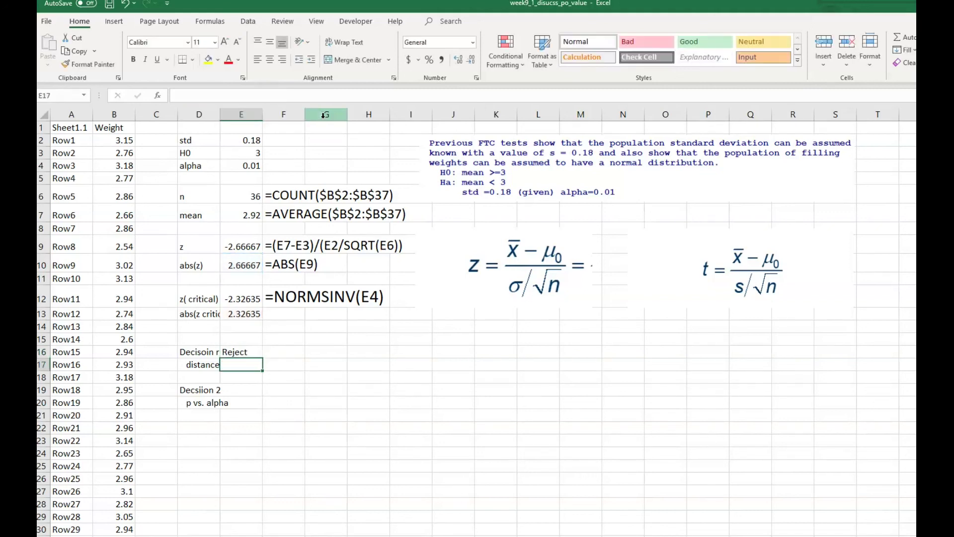
Step: Copy the formula text display from F12 to F16 for the distance rule, pasting only the formula
right_click(285, 297)
click(318, 28)
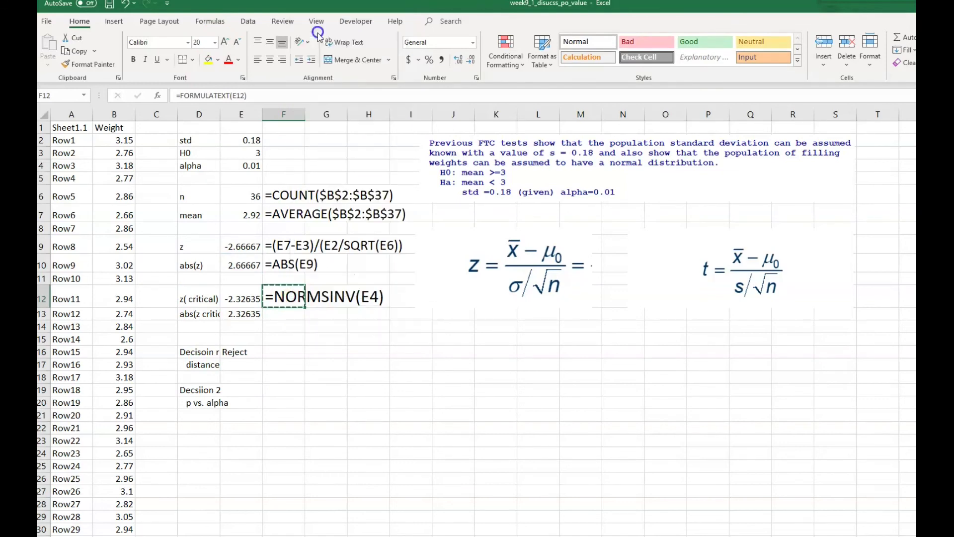
click(301, 348)
right_click(301, 347)
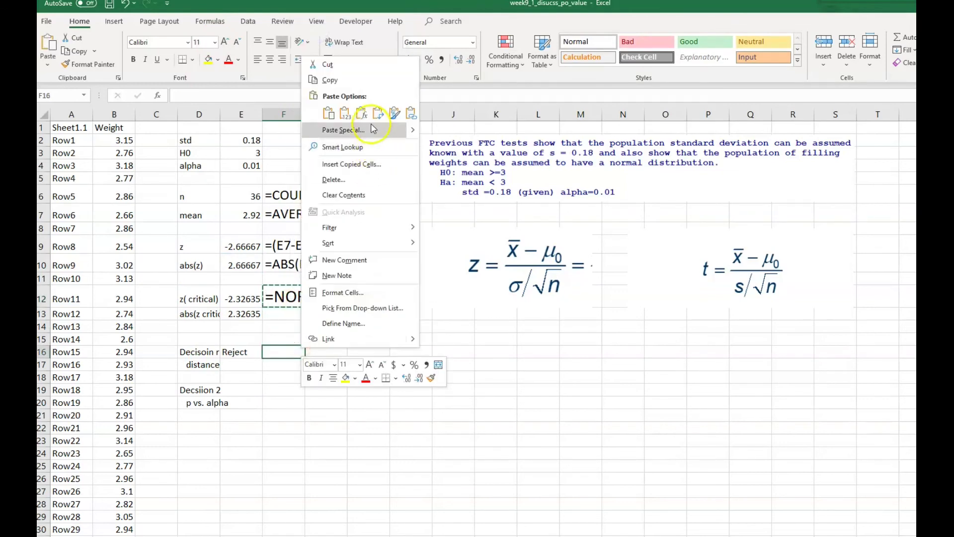
click(366, 114)
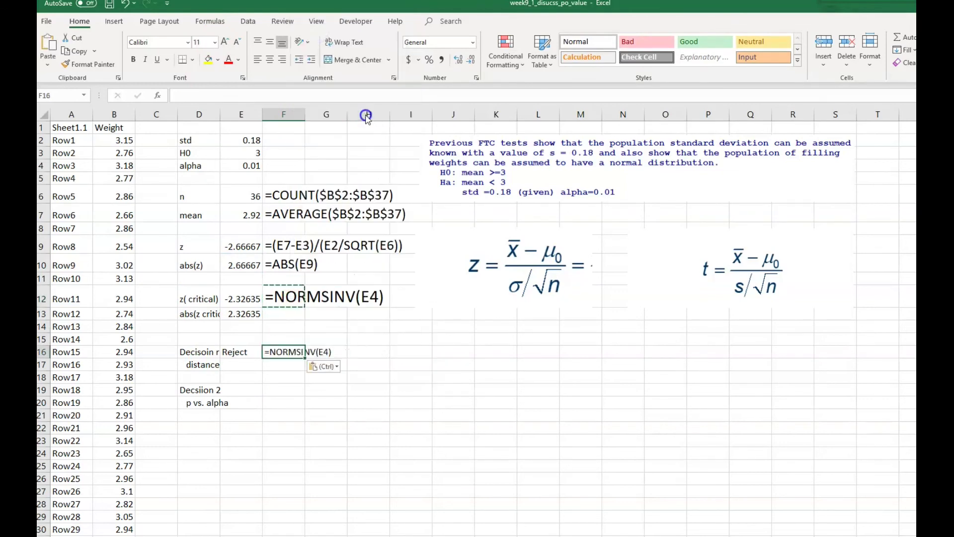
click(311, 427)
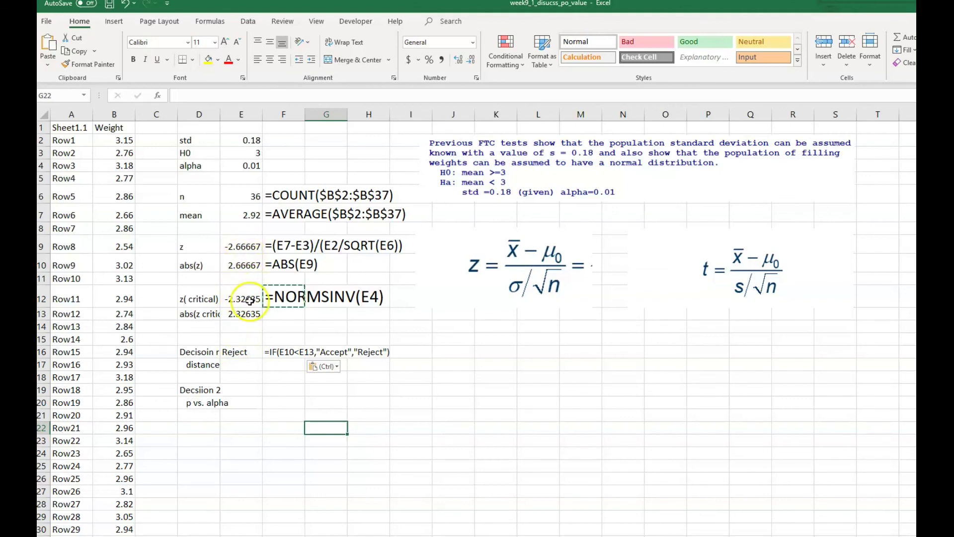
Step: Label D18 "textbook approact" and enter its decision rule =IF(E9<E12,"Reject","Accept") in F18
click(212, 377)
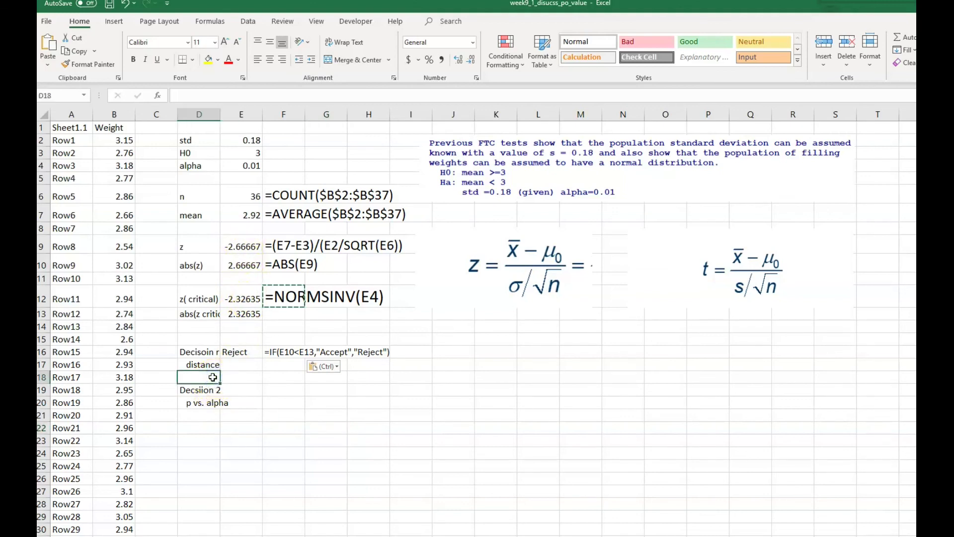
text(extbook approact)
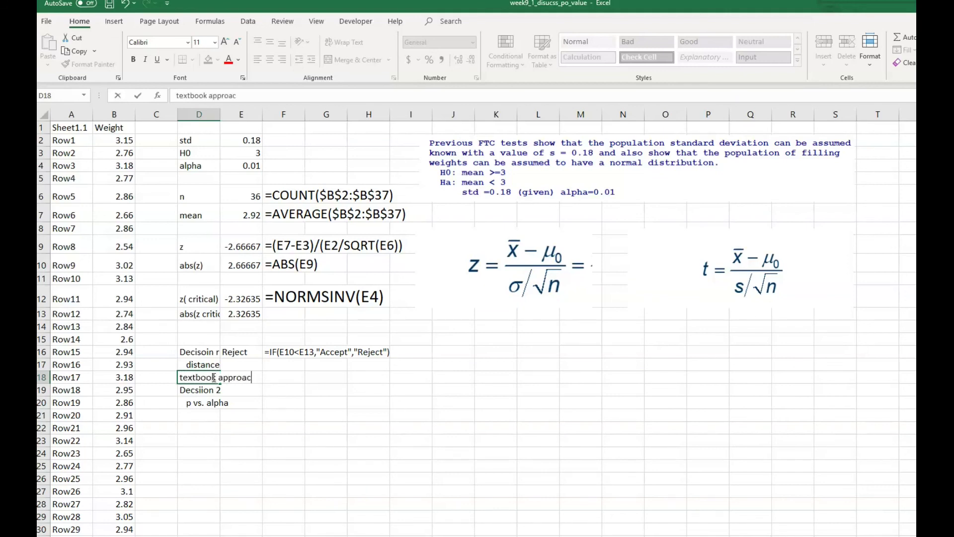
click(278, 377)
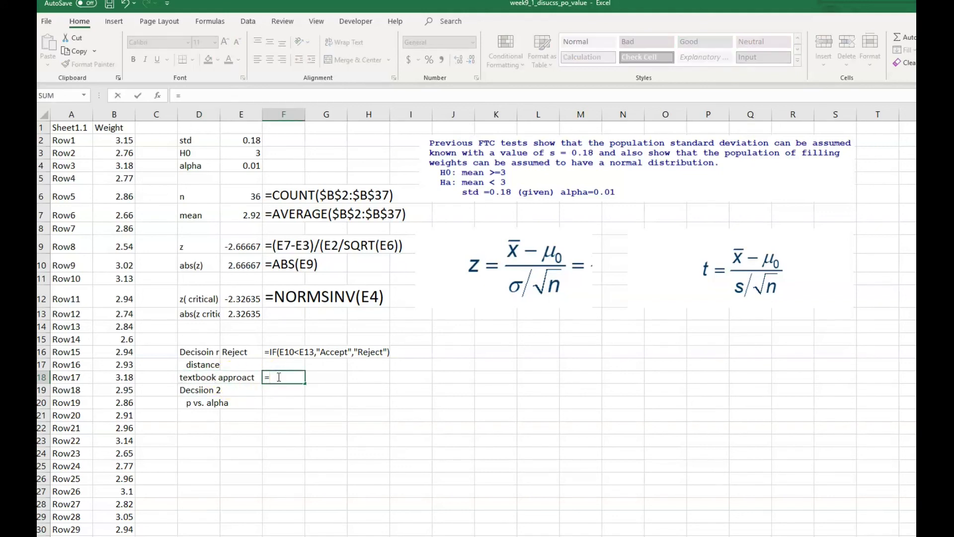
text(if()
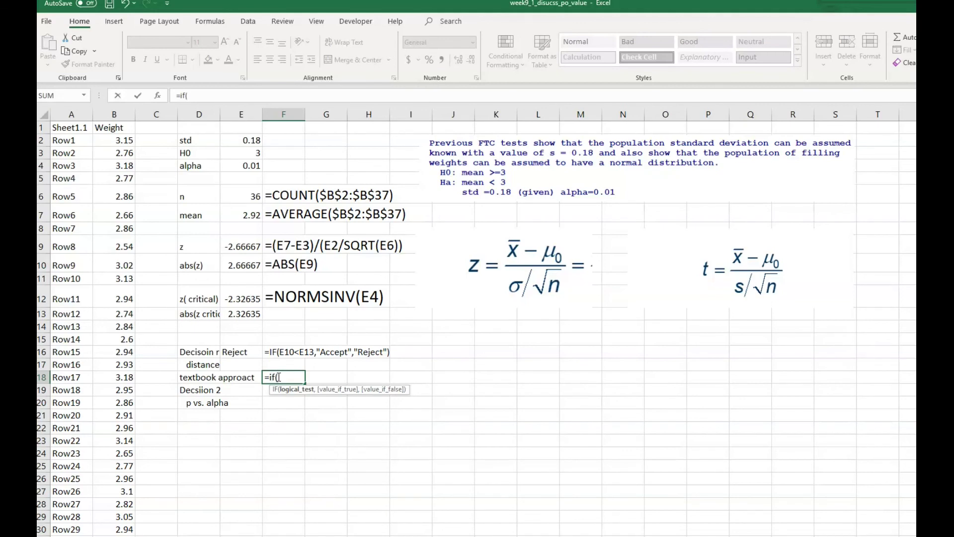
click(246, 245)
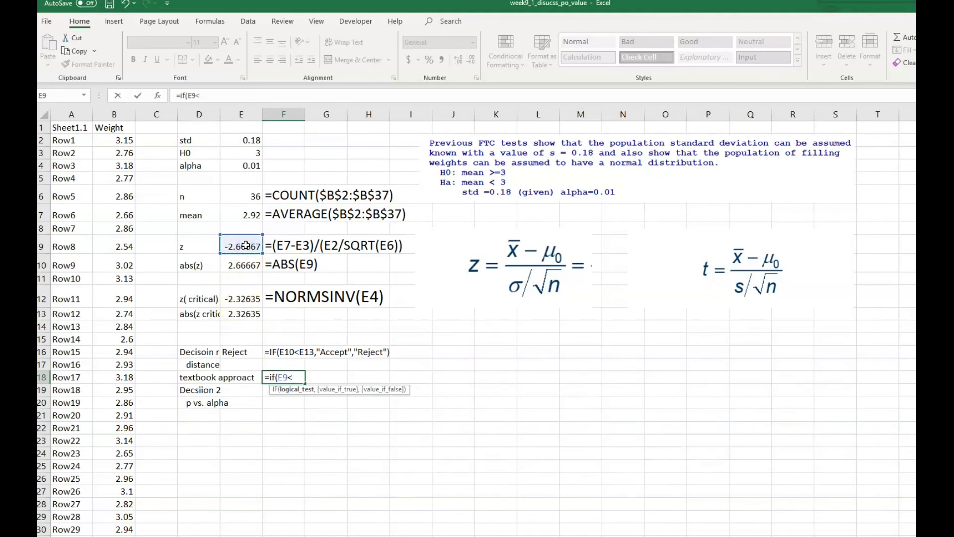
text(<)
click(244, 295)
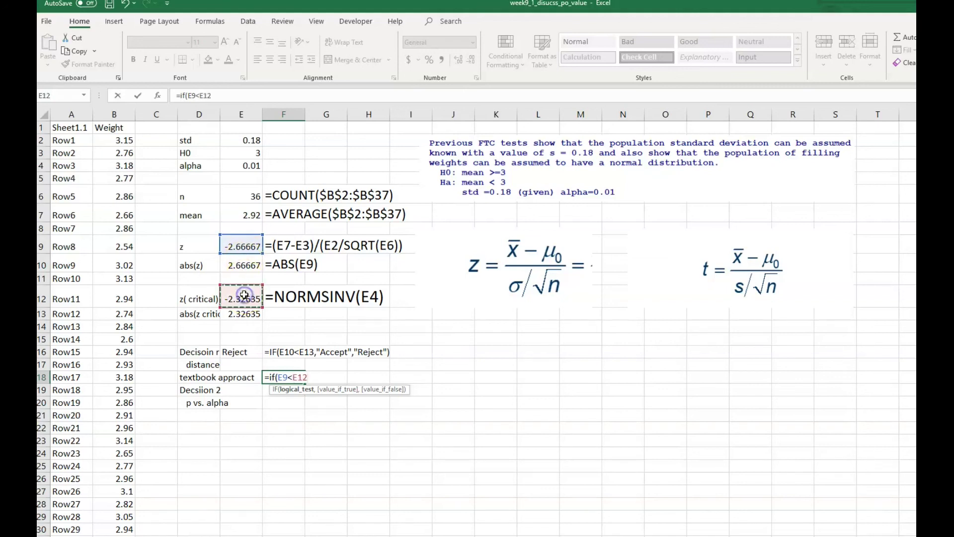
text(,)
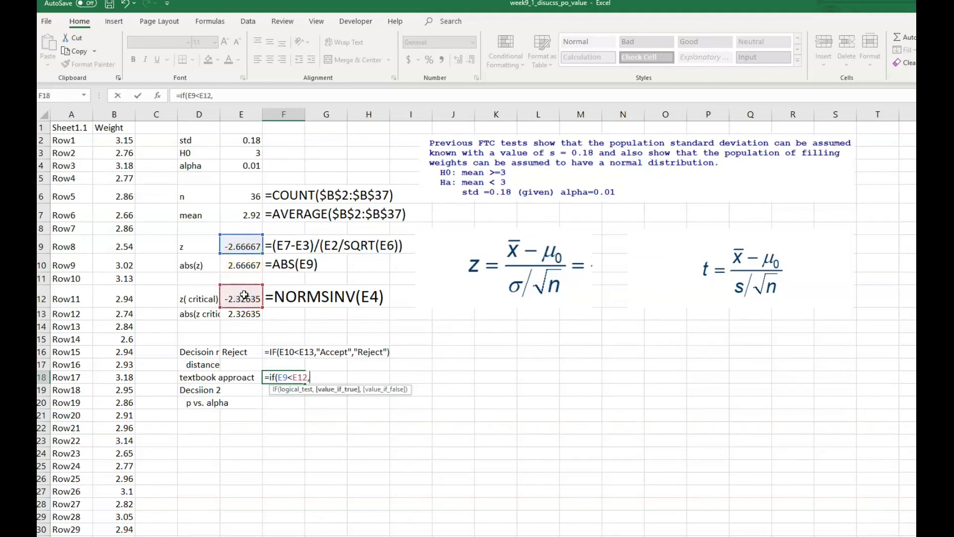
text("Reject","Accept)
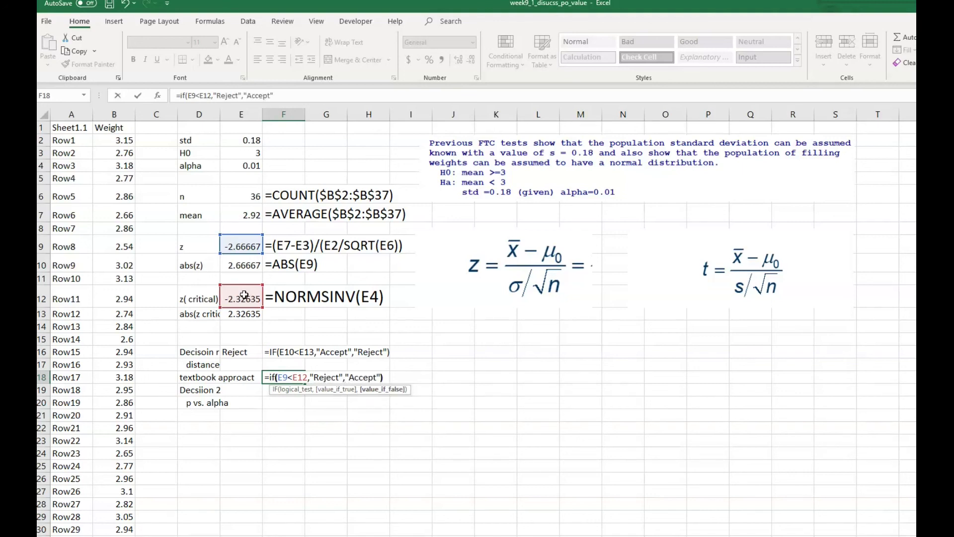
key(Return)
Step: Color the decision results in E16 and F18 with a red font
click(277, 377)
click(239, 354)
click(228, 59)
click(296, 377)
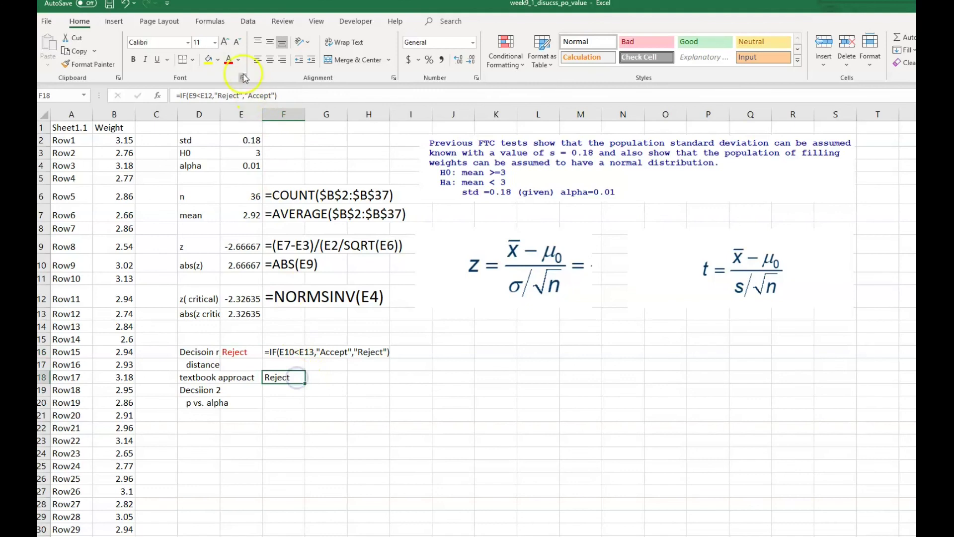
click(229, 59)
Step: Copy the formula text display from F16 to G18 for the textbook approach rule, pasting only the formula
click(287, 354)
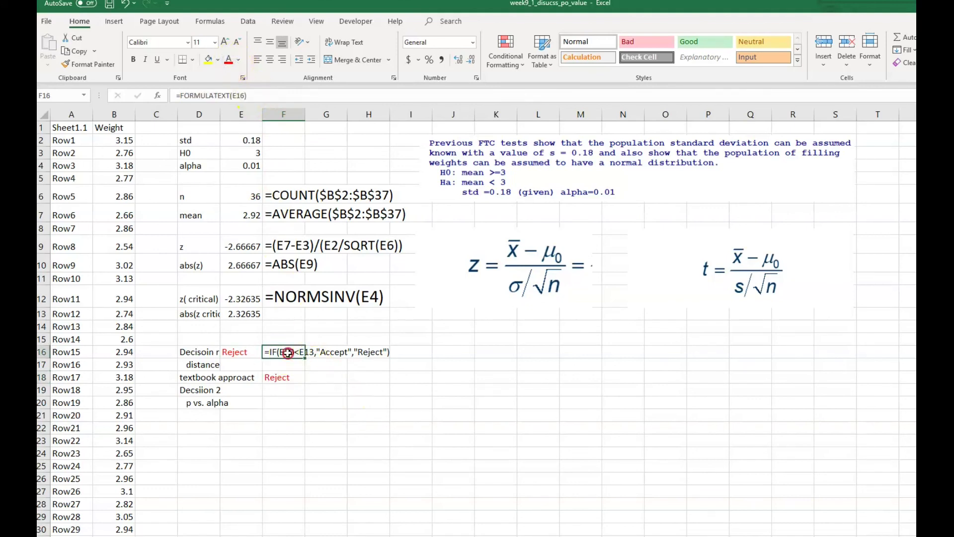
right_click(287, 353)
click(316, 89)
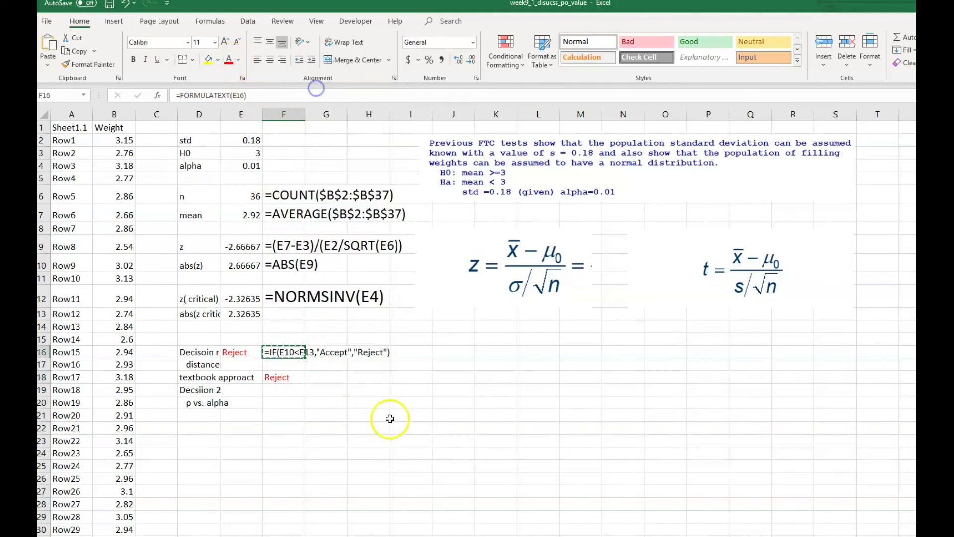
click(341, 376)
right_click(341, 376)
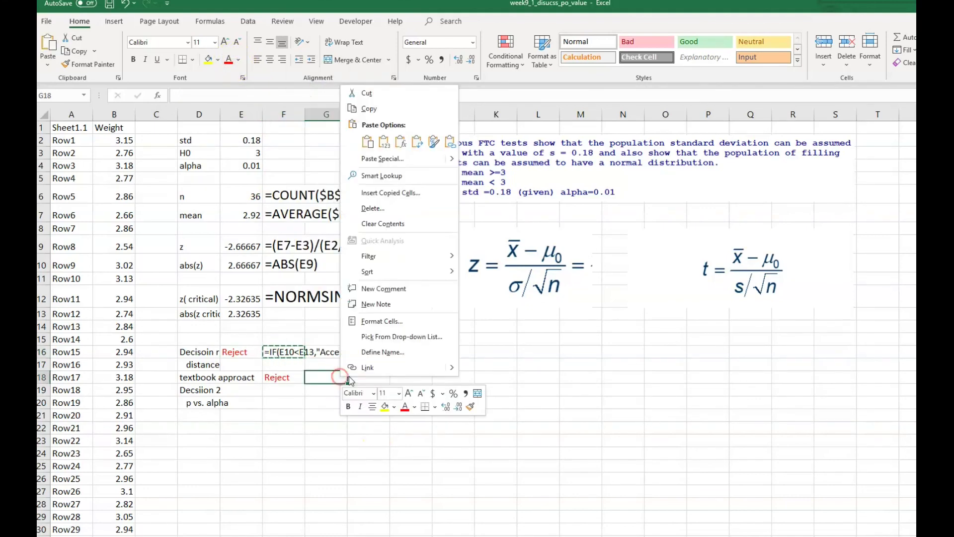
click(401, 142)
key(Escape)
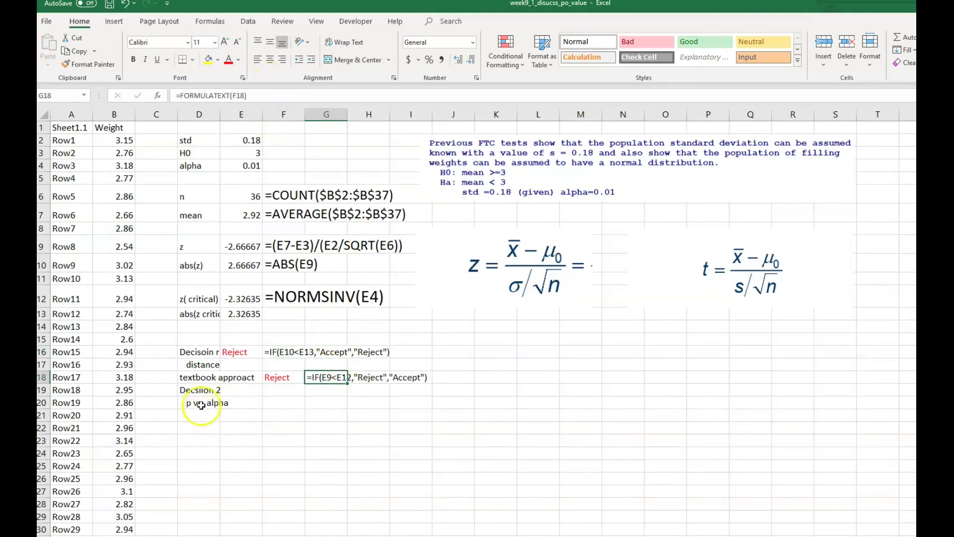
Step: Move the second decision rule's labels from D19:E20 down to start at D21, and select F21
drag(198, 390, 236, 402)
right_click(236, 403)
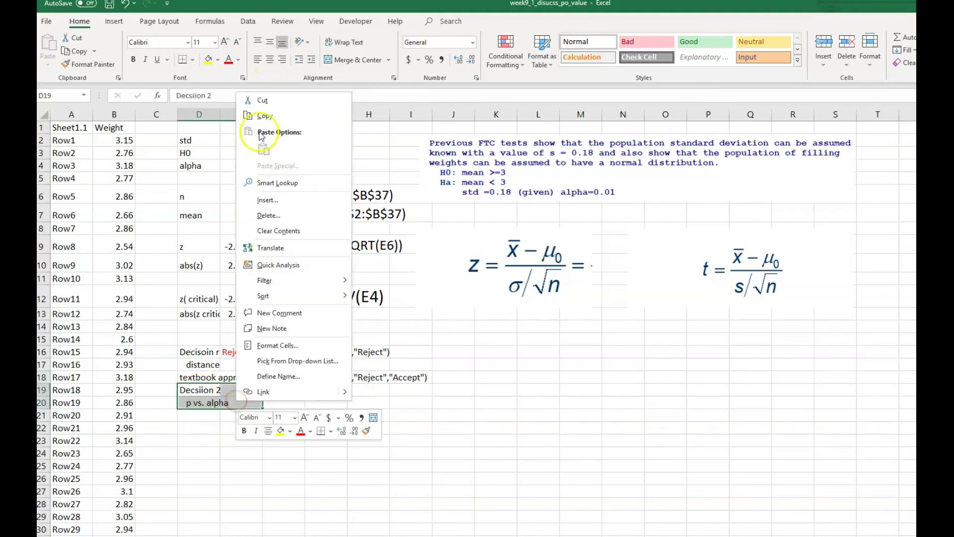
click(262, 97)
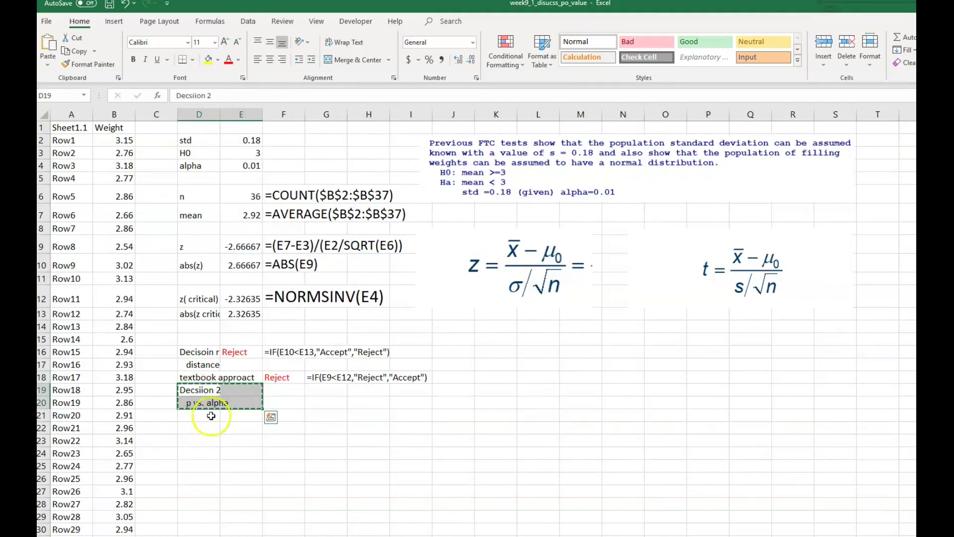
click(206, 415)
right_click(208, 416)
click(236, 181)
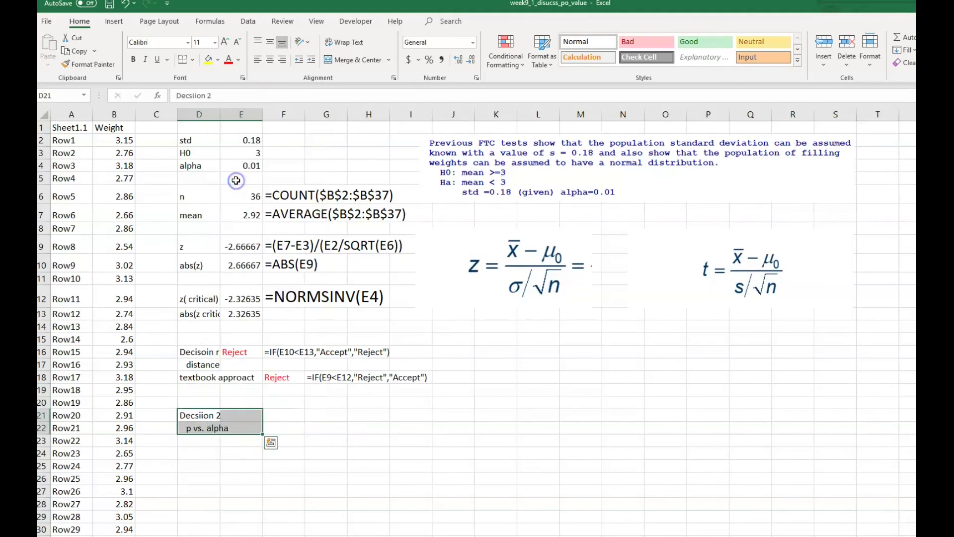
click(279, 417)
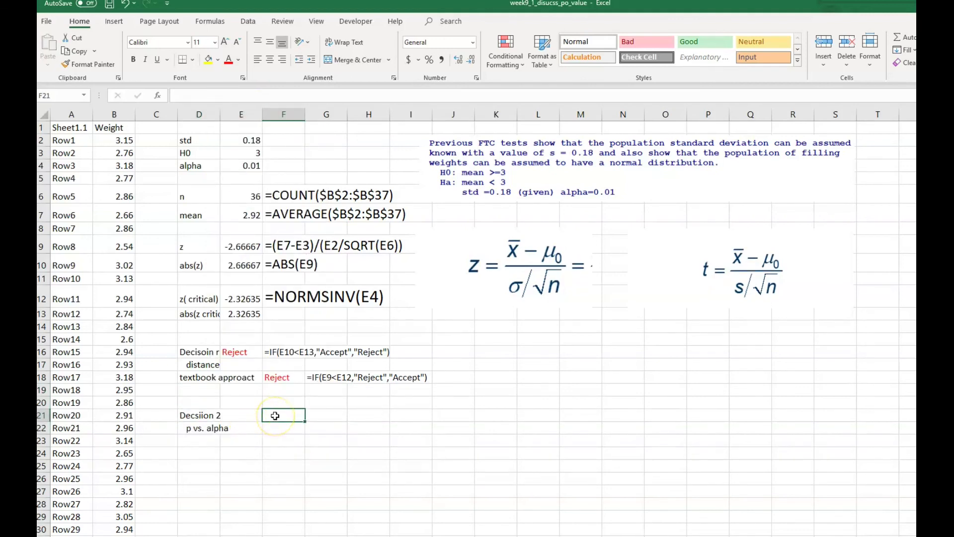
Step: Label E21 "p" and calculate the p-value in F21 with =NORMSDIST(E9)
click(253, 415)
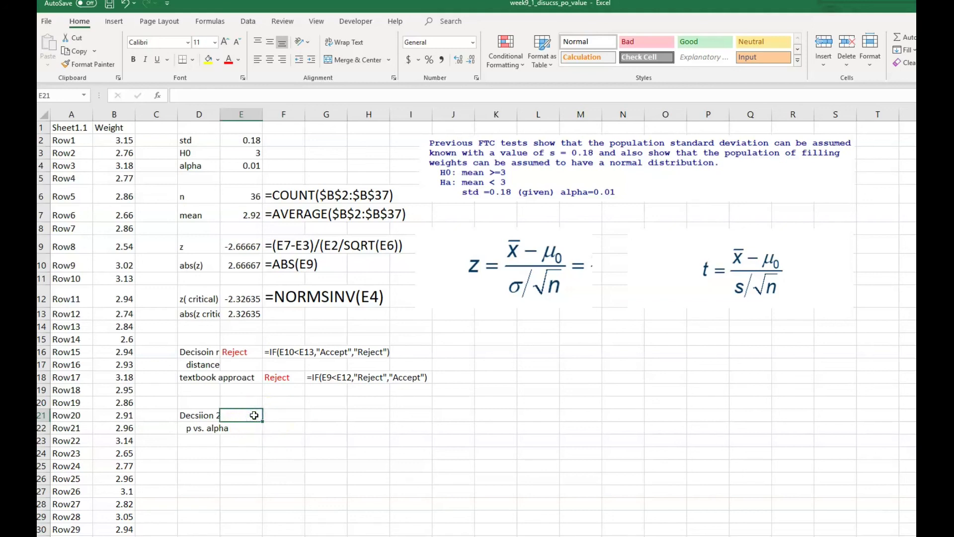
text(p)
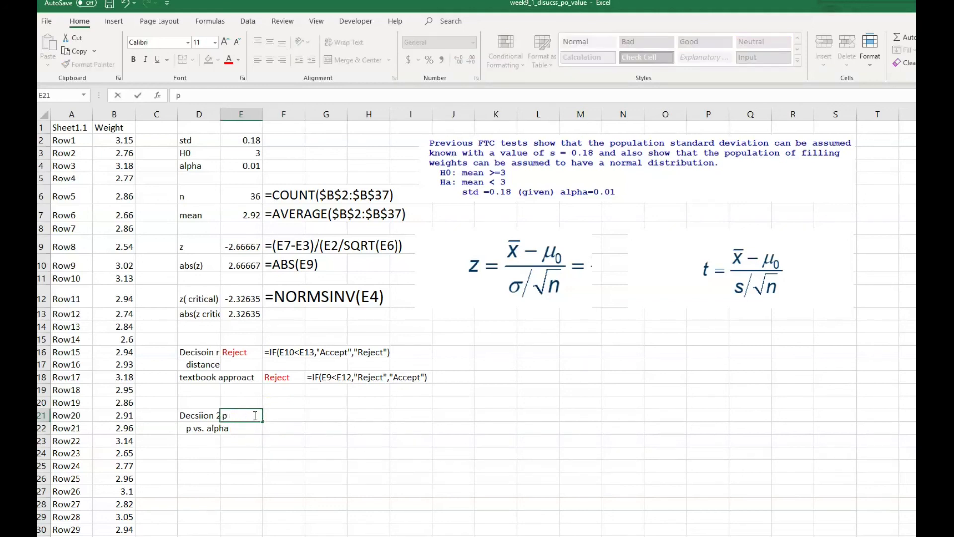
key(Tab)
text(=nor)
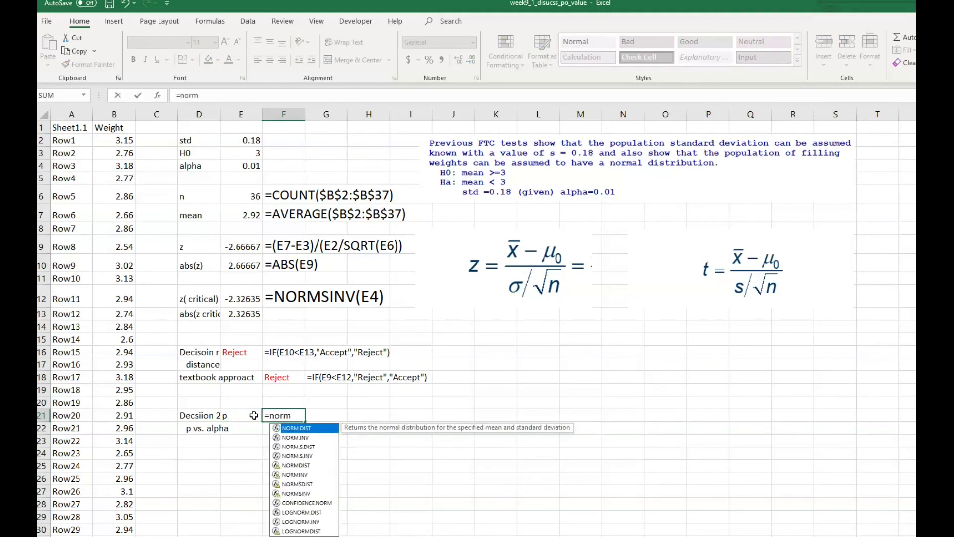
text(msdist()
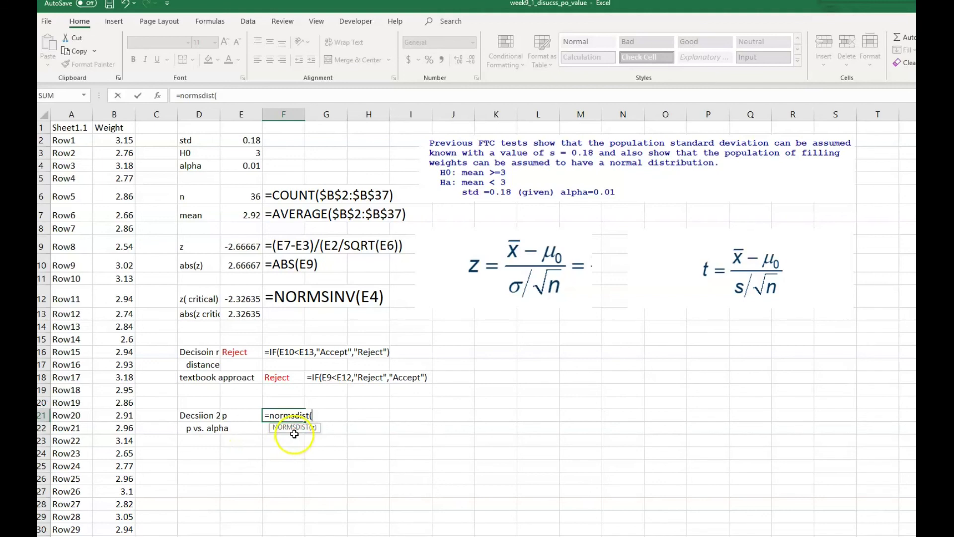
click(243, 247)
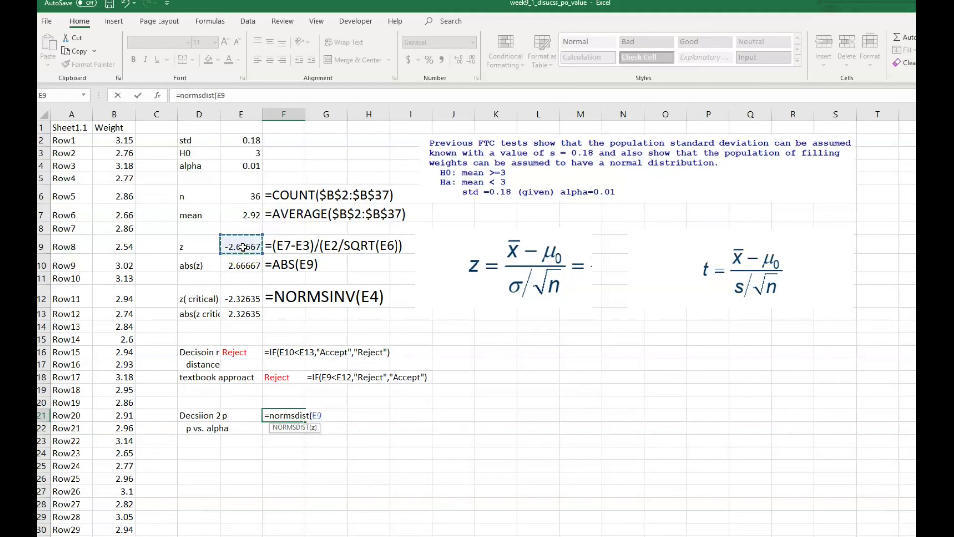
key(Return)
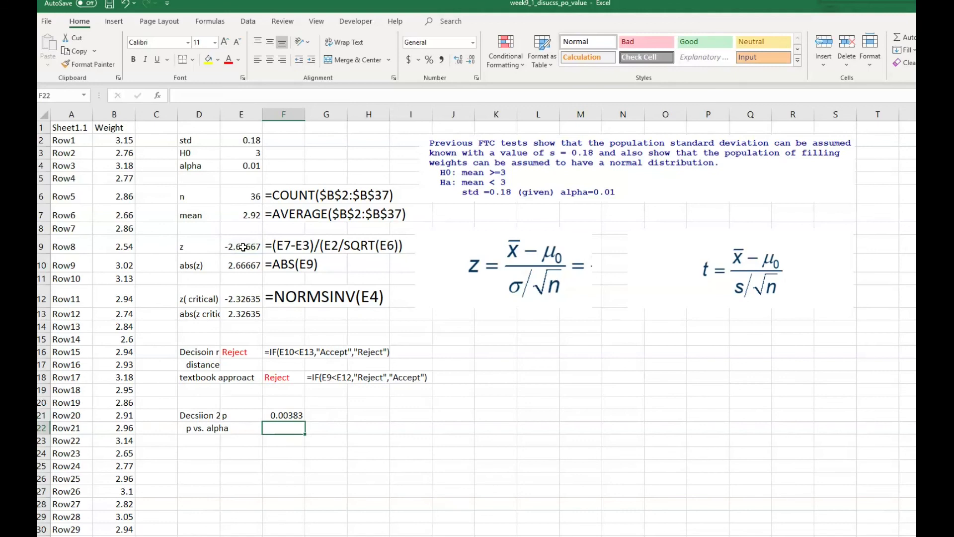
Step: Begin the p-value decision rule in F22 as an IF formula testing F21<E4
text(=if()
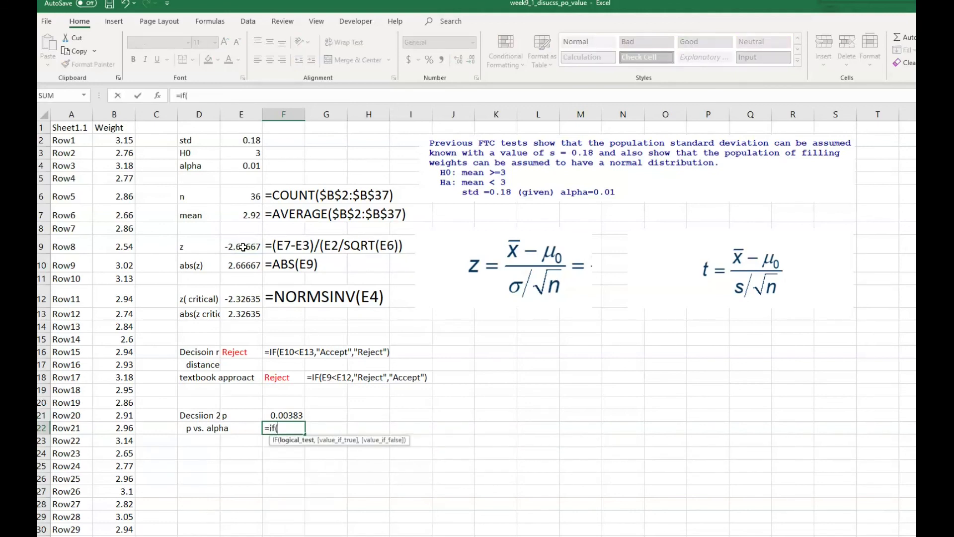
click(283, 416)
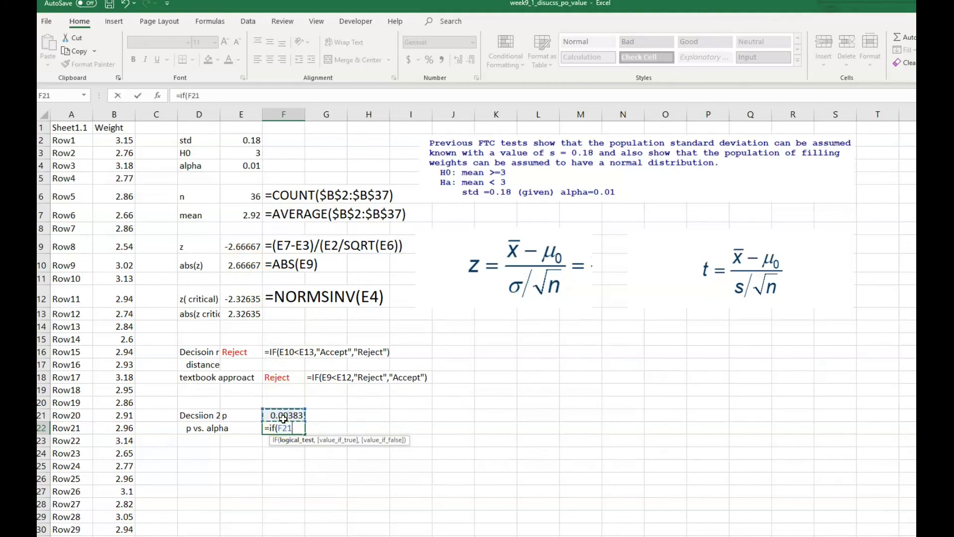
click(248, 166)
text(,)
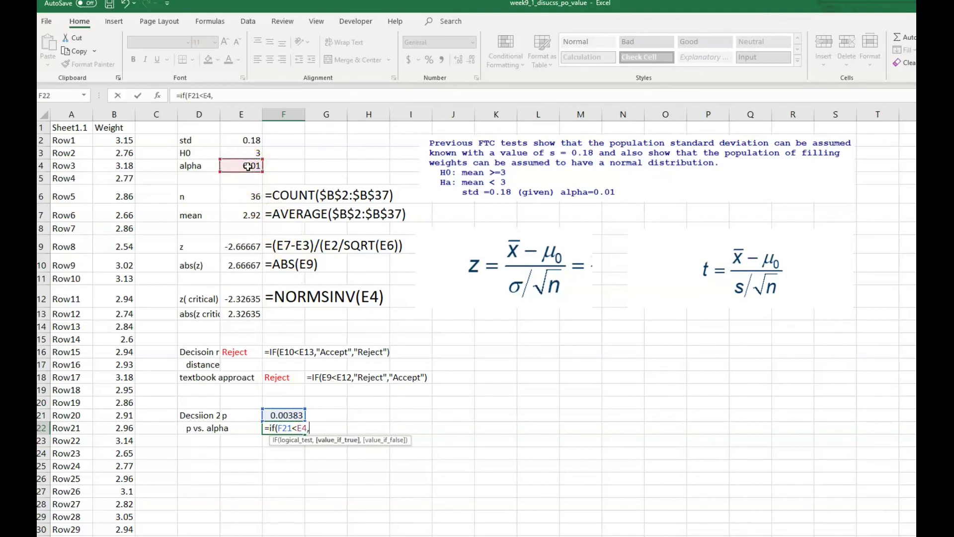
key(shift+Return)
text(")
key(Escape)
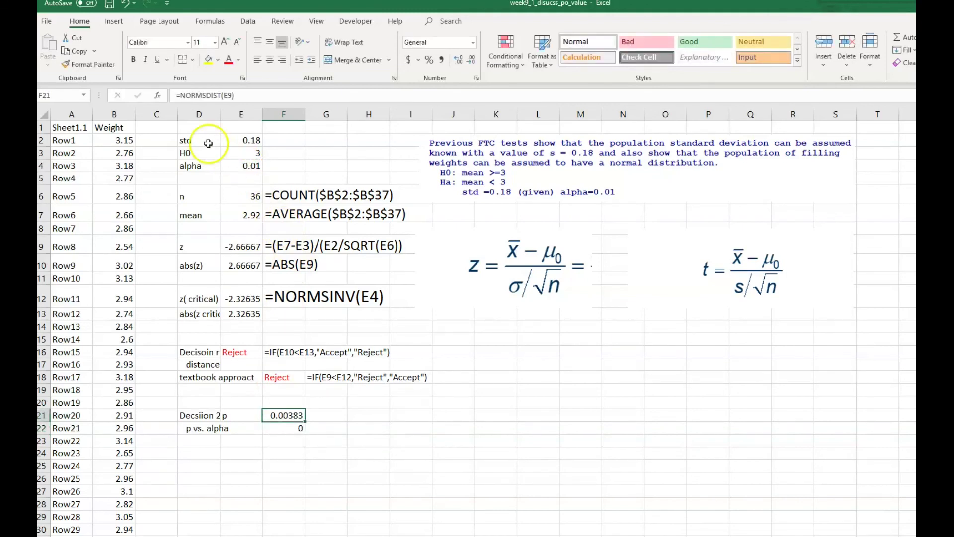
Step: Complete the IF formula in F22 with "Rject" as the true result and "Accept" as the false result
click(273, 408)
click(279, 428)
click(230, 95)
key(BackSpace)
text("Rject",)
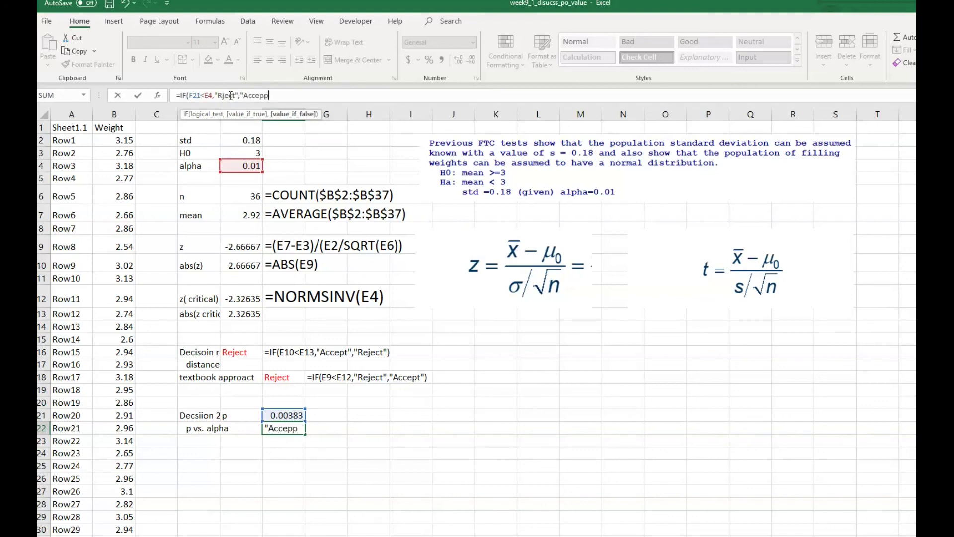
text("Accept"))
key(Return)
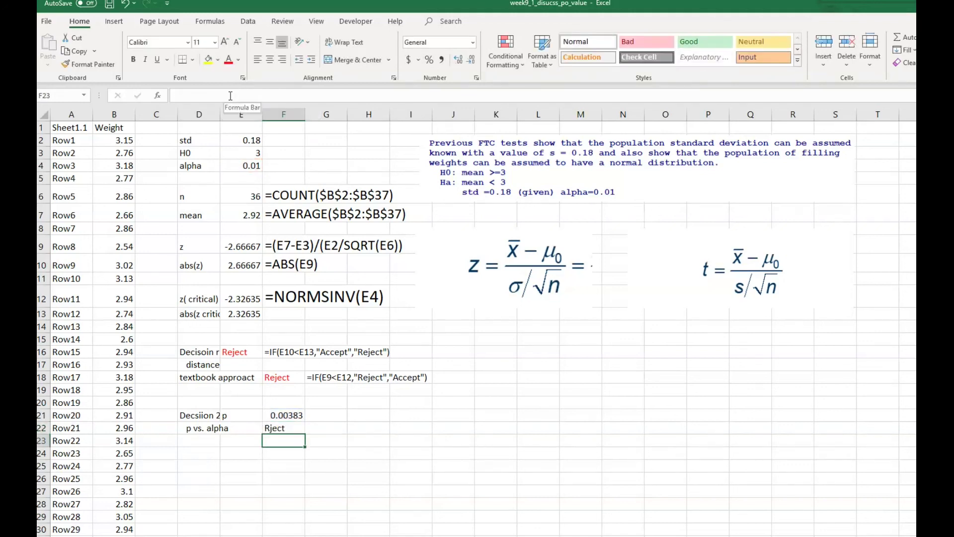
Step: Copy the formula text display from G18 to G21:G22 for the p-value and its decision rule
click(285, 416)
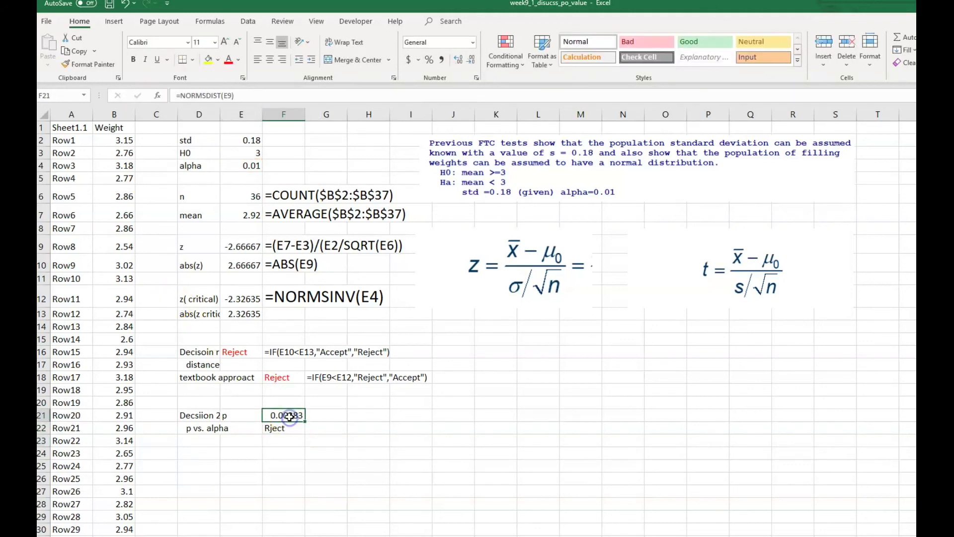
click(328, 378)
right_click(330, 379)
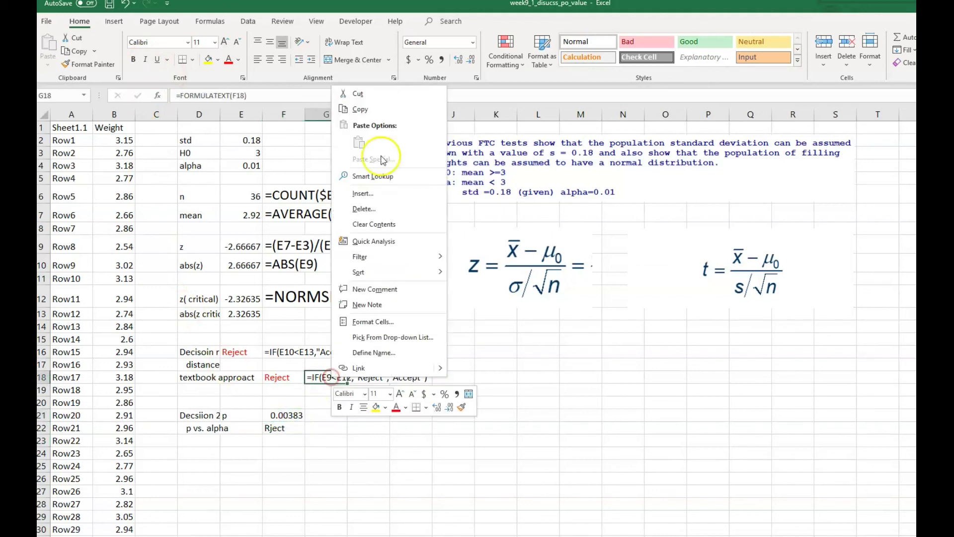
click(372, 119)
drag(319, 415, 324, 427)
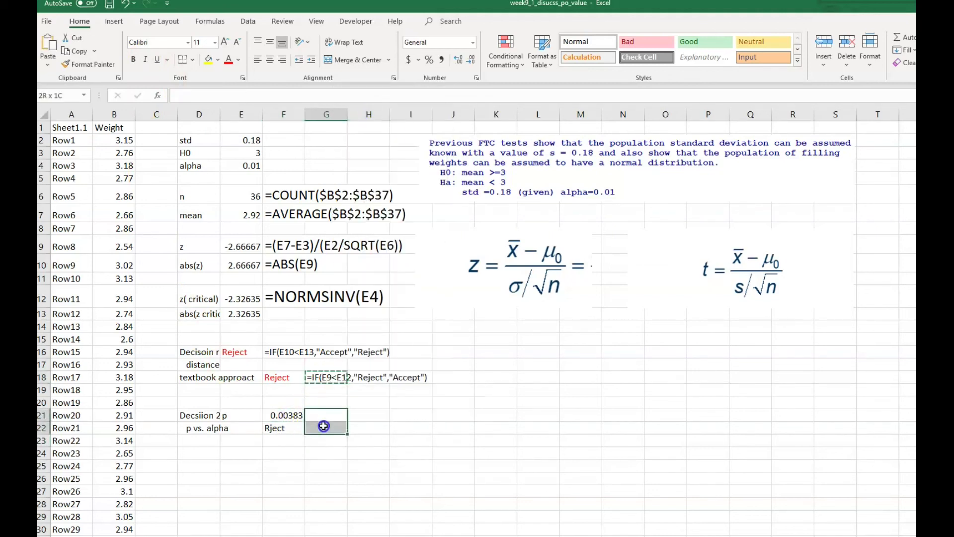
right_click(323, 426)
click(384, 191)
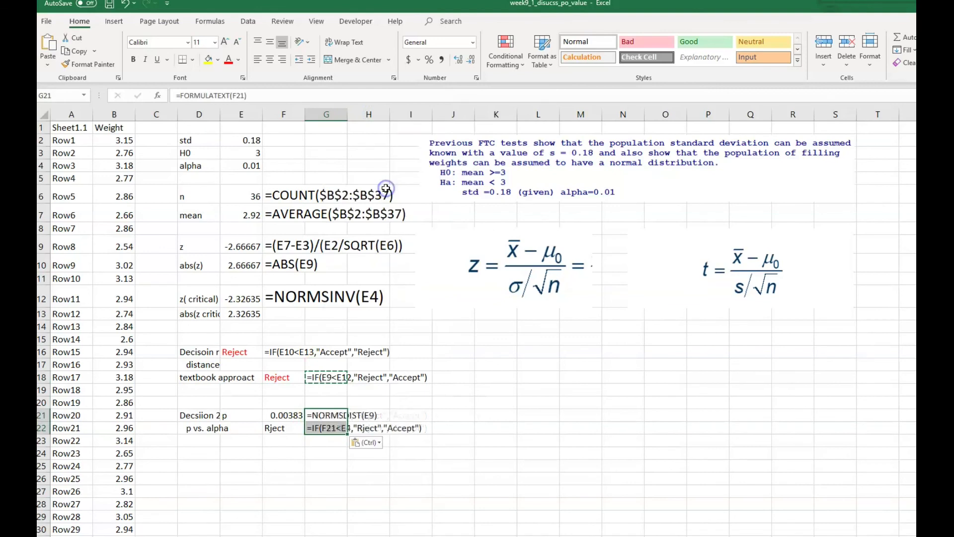
Step: Set the font size of the formula texts in G21:G22 to 18
click(215, 43)
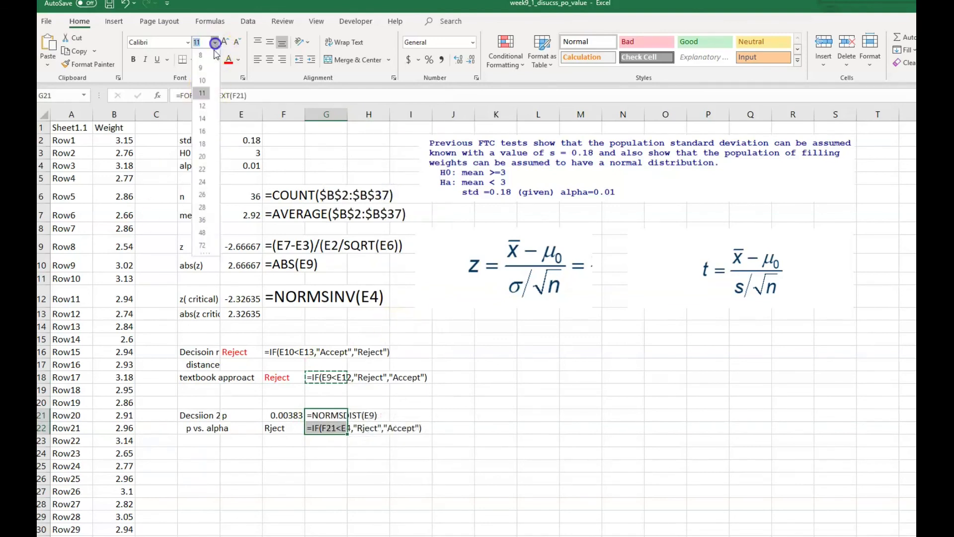
click(208, 144)
click(538, 339)
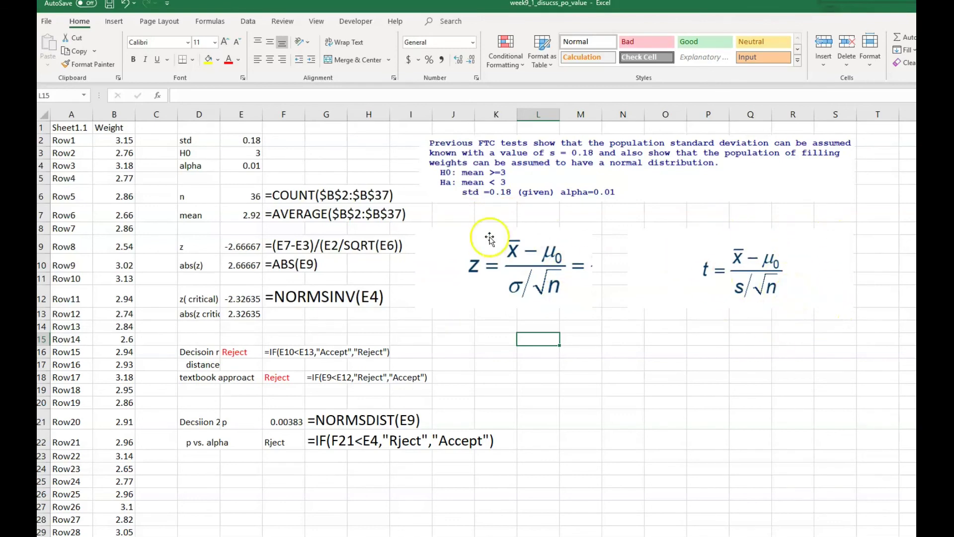
Step: Review z and abs(z) in rows 9 and 10 against the absolute critical z in E13
click(184, 244)
click(187, 262)
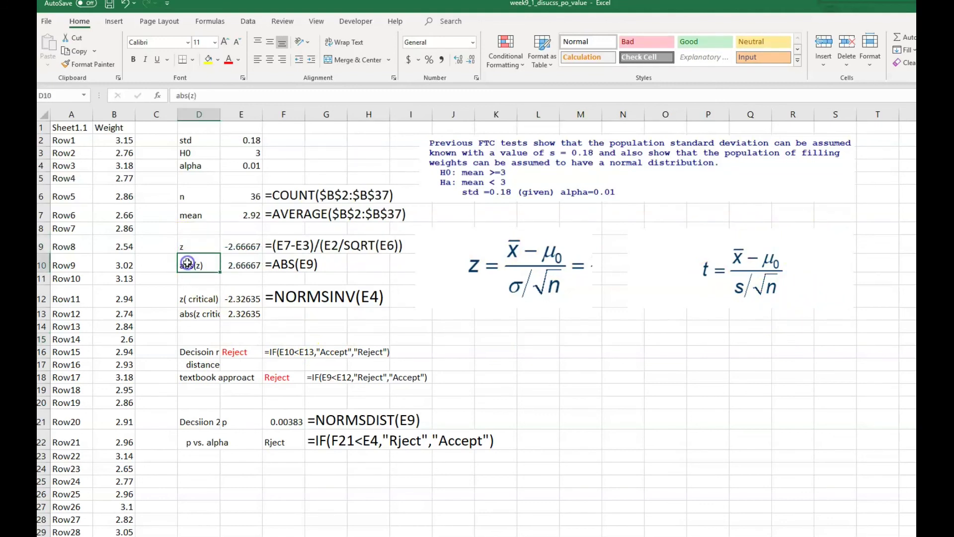
click(233, 247)
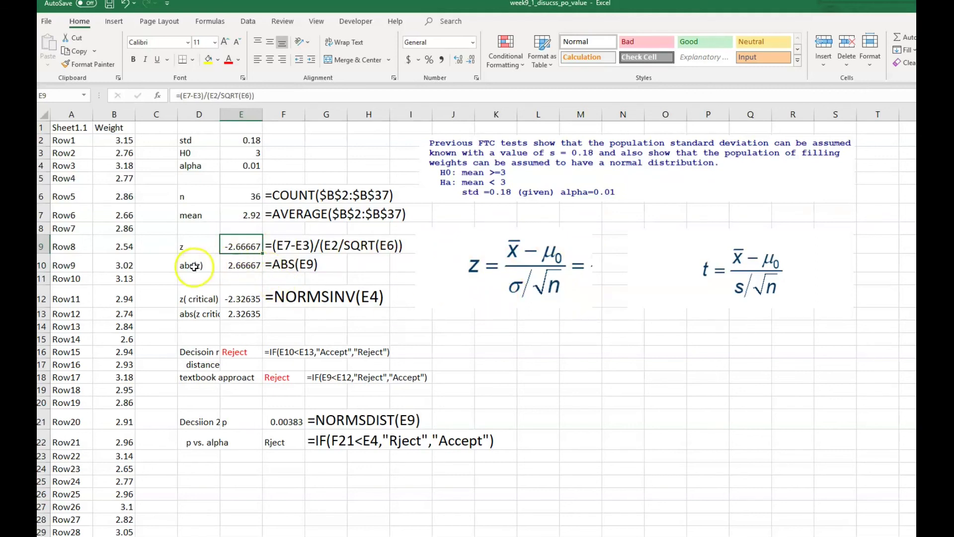
click(237, 263)
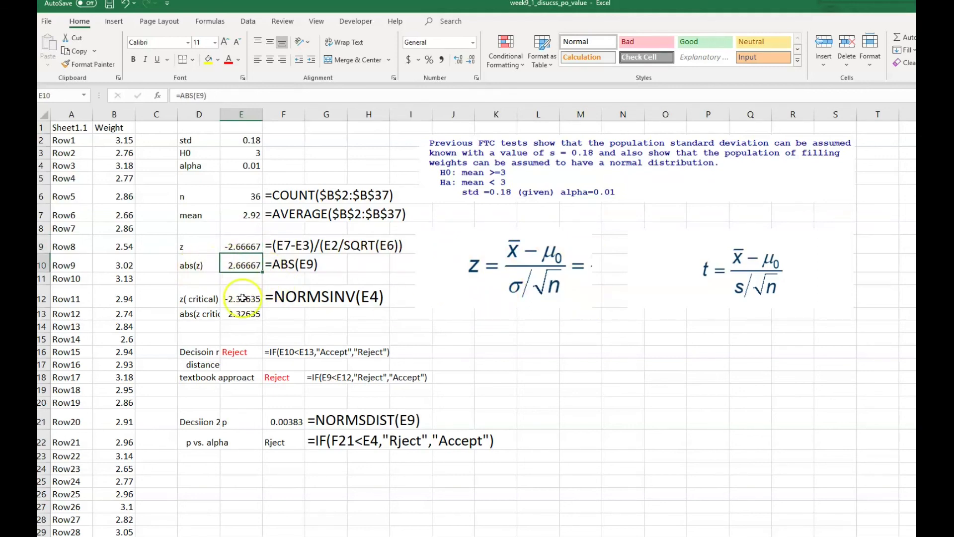
click(243, 314)
click(244, 265)
click(245, 313)
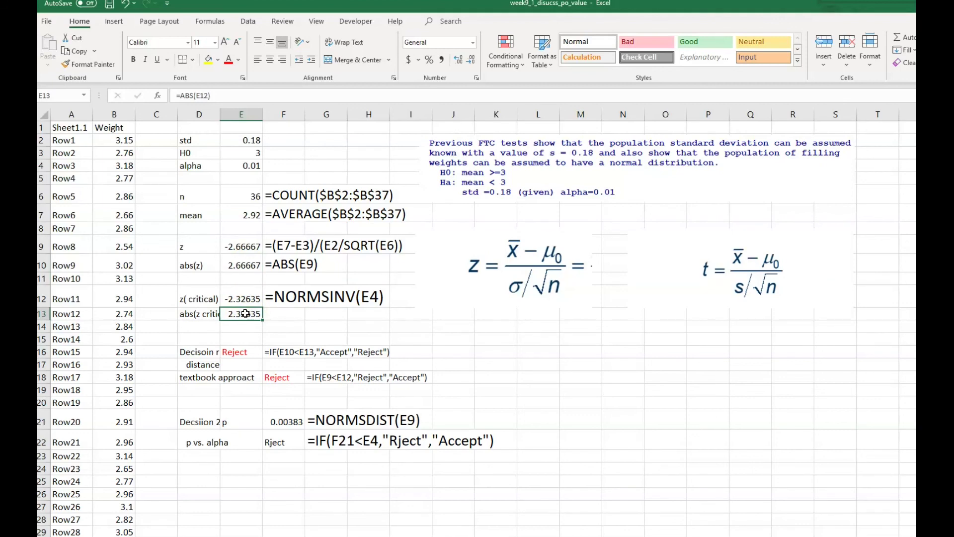
Step: Color the p-value decision in F22 red and correct "Rject" to "Reject" in its formula
click(289, 441)
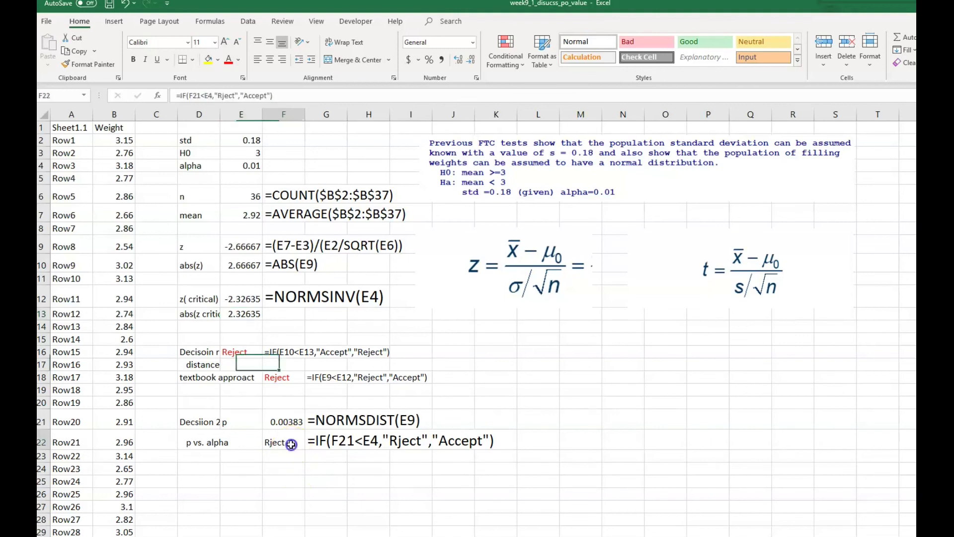
click(228, 59)
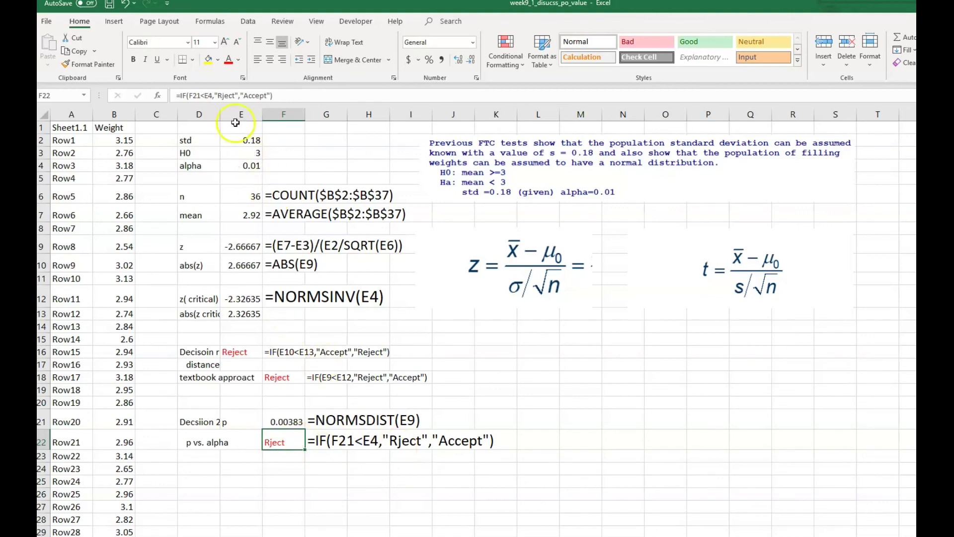
click(226, 95)
text(e)
key(Return)
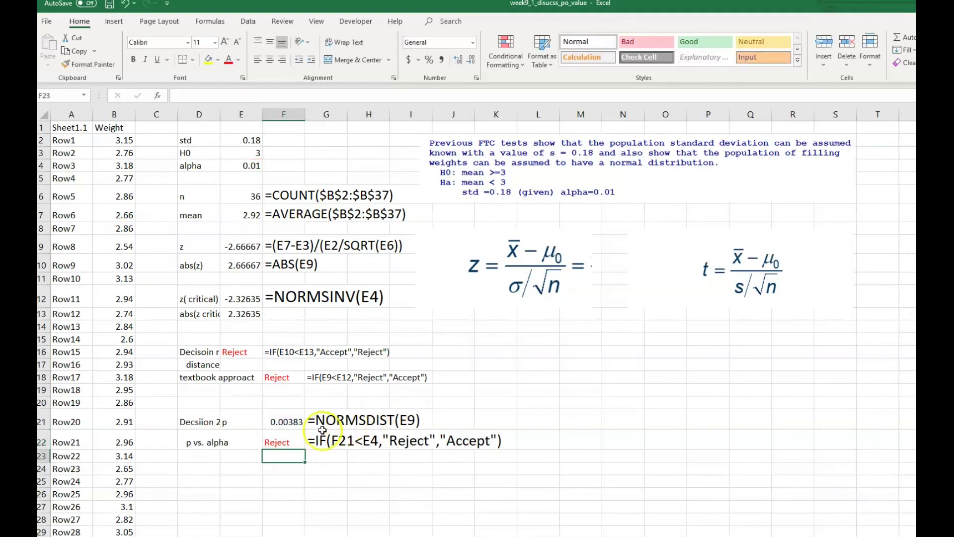